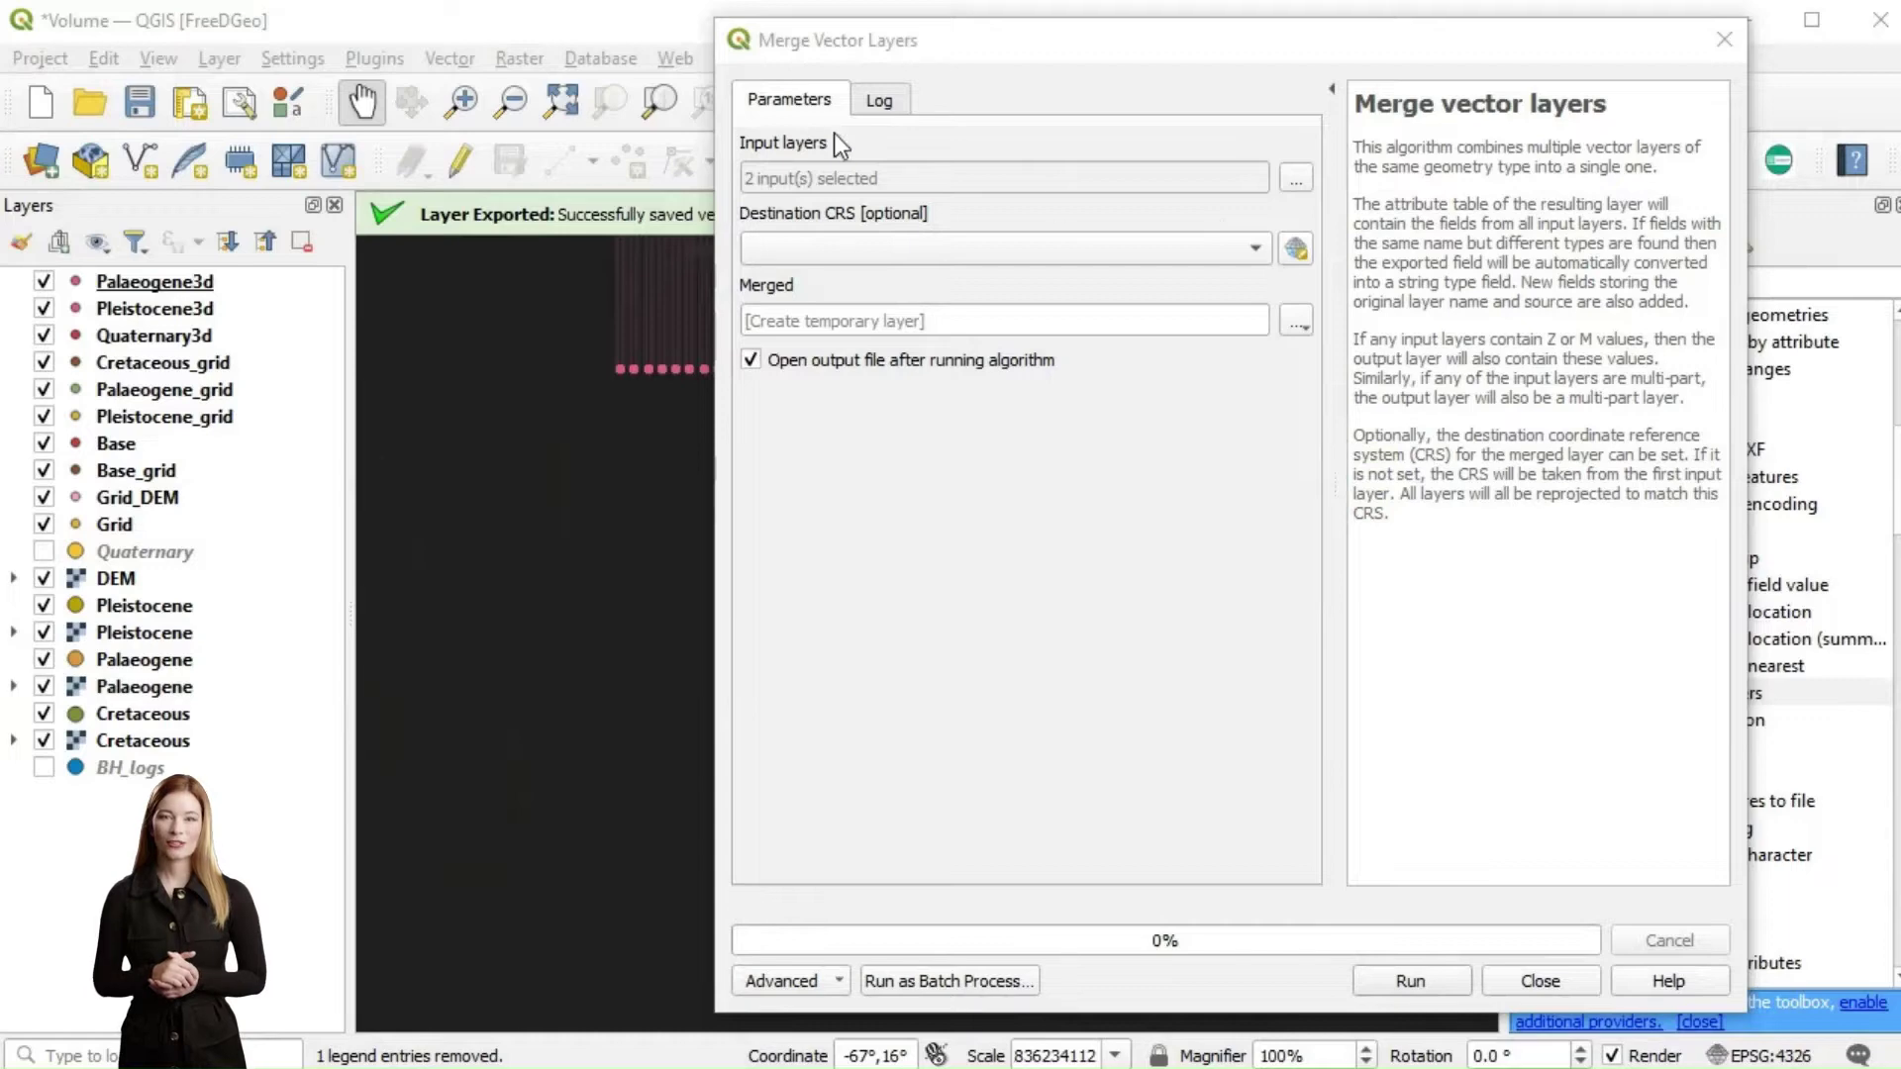
# Save the merged output to Cretaceous3d.shp, replacing the existing file, and run the merge
pyautogui.click(1296, 321)
pyautogui.click(1327, 387)
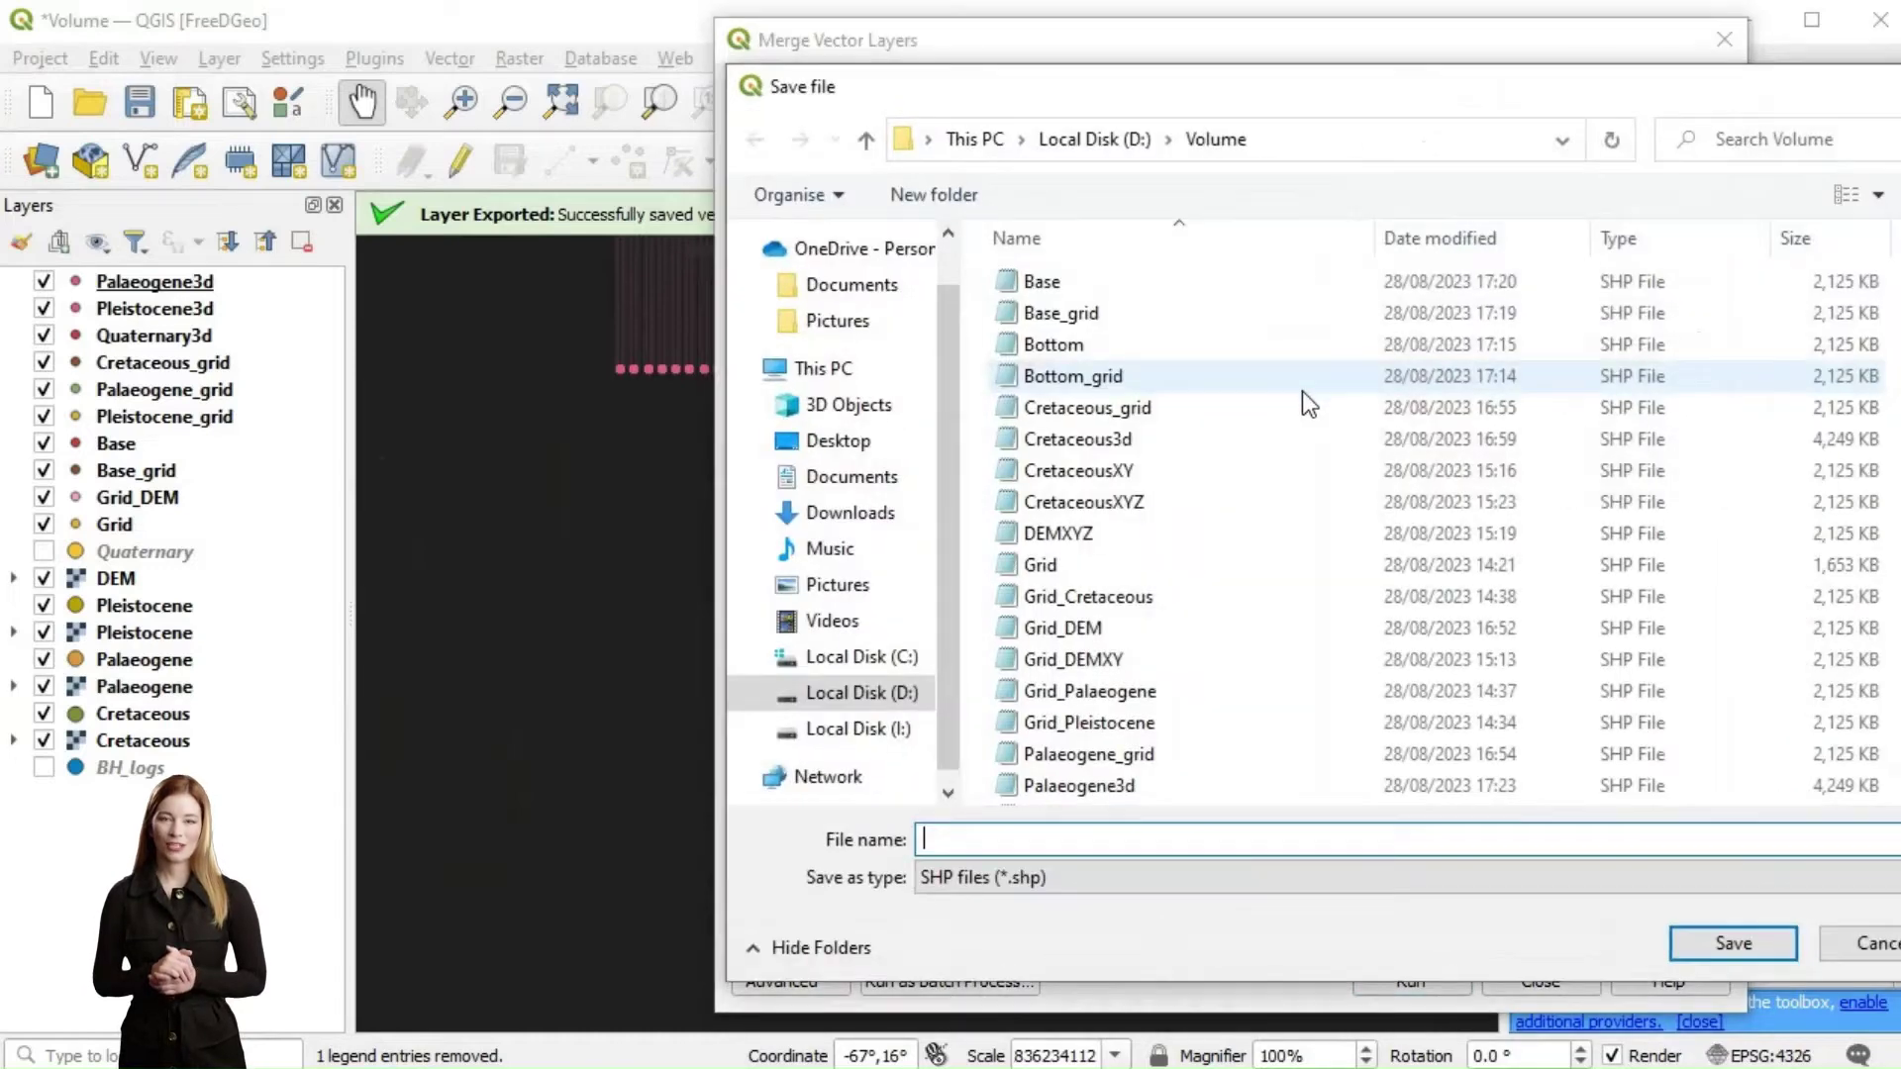
pyautogui.click(1077, 439)
pyautogui.click(1733, 943)
pyautogui.click(782, 692)
pyautogui.click(1416, 980)
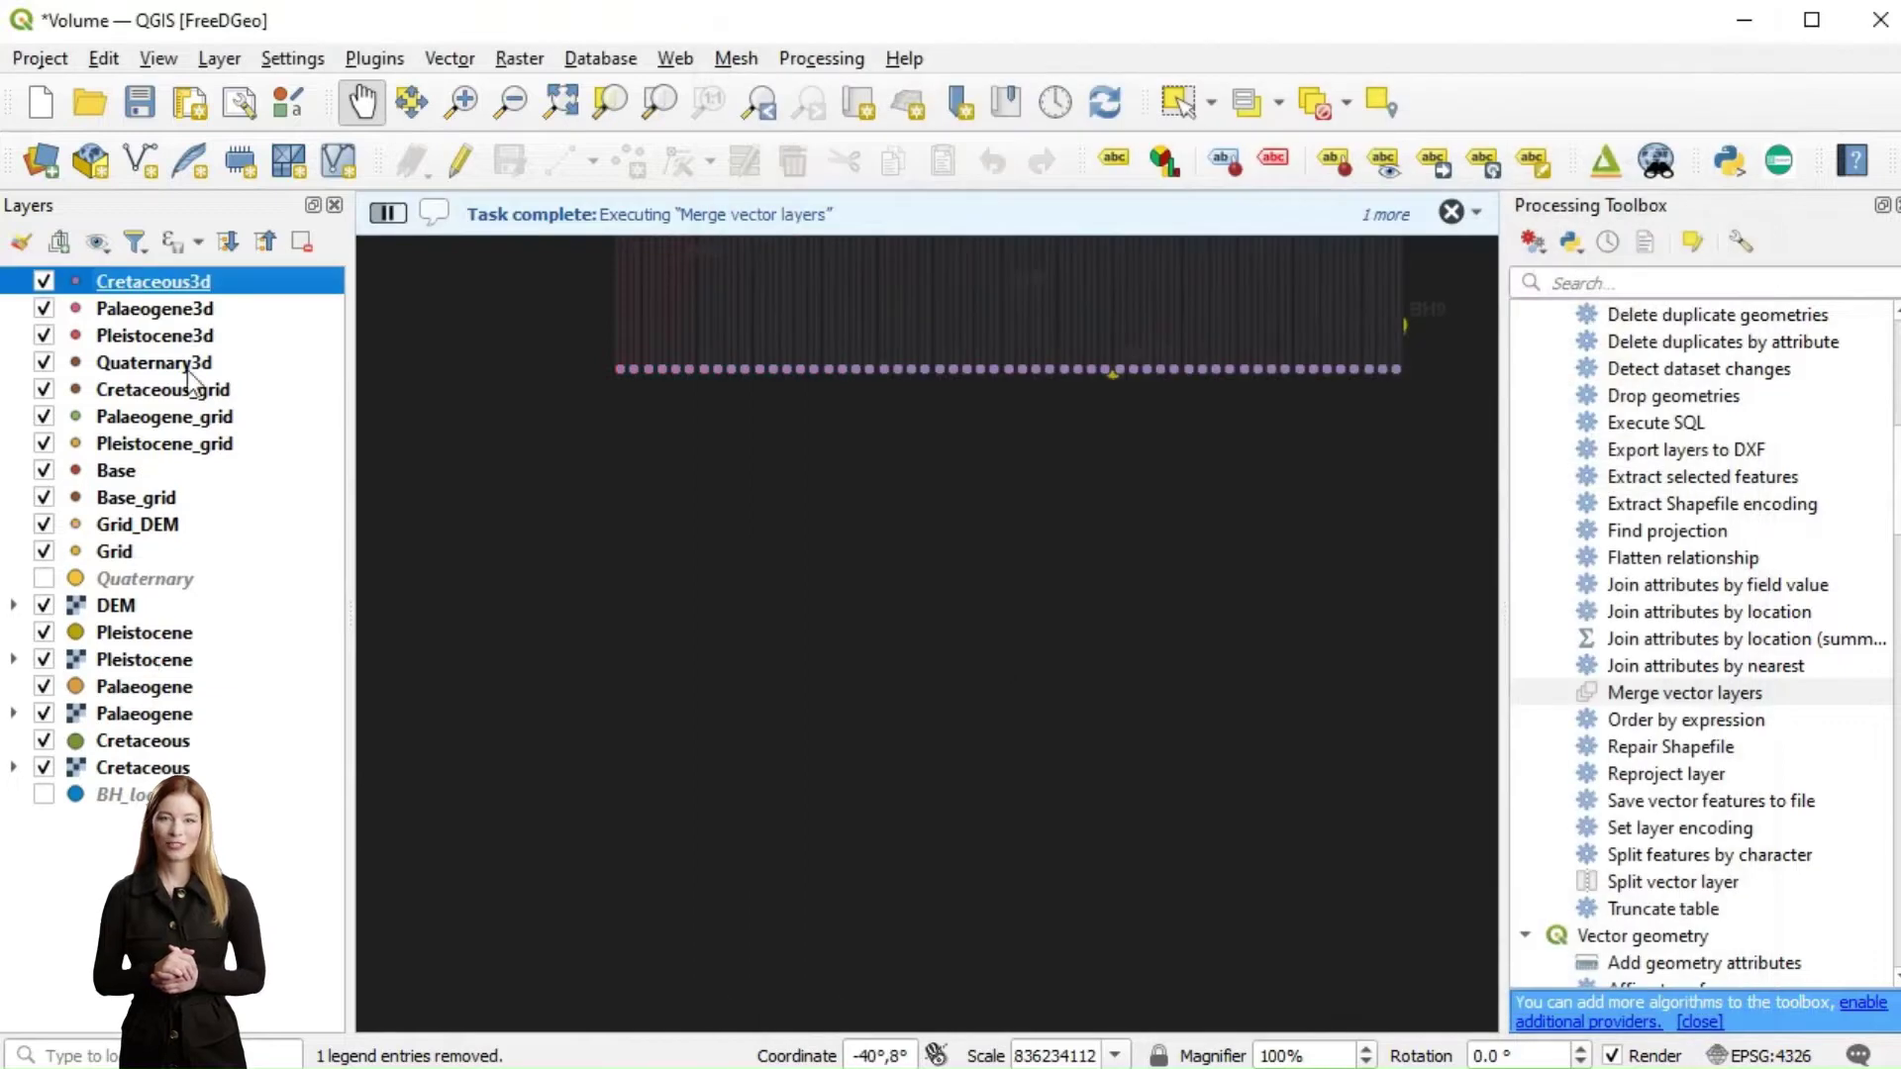
# Export the Quaternary3d layer as CSV, naming the file from the DEM name with a '3d' suffix
pyautogui.rightClick(188, 367)
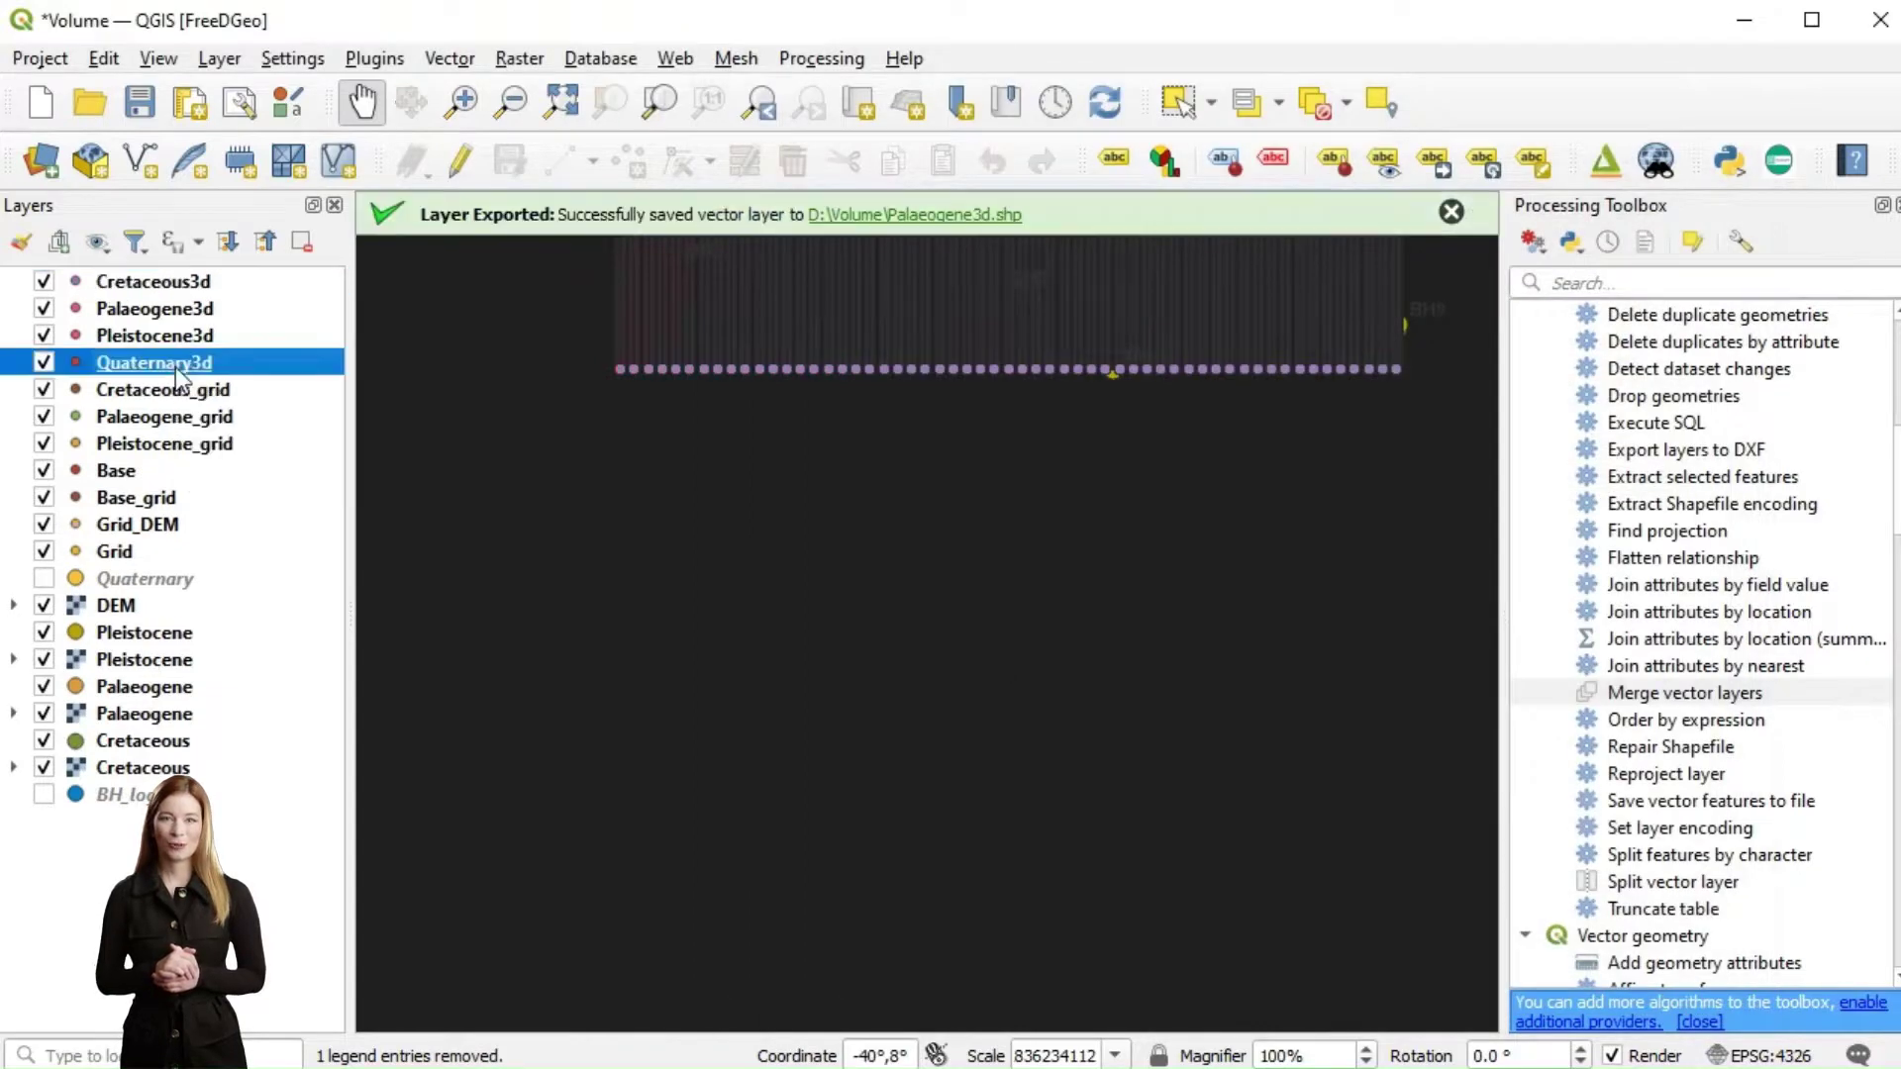
pyautogui.click(623, 995)
pyautogui.click(1120, 146)
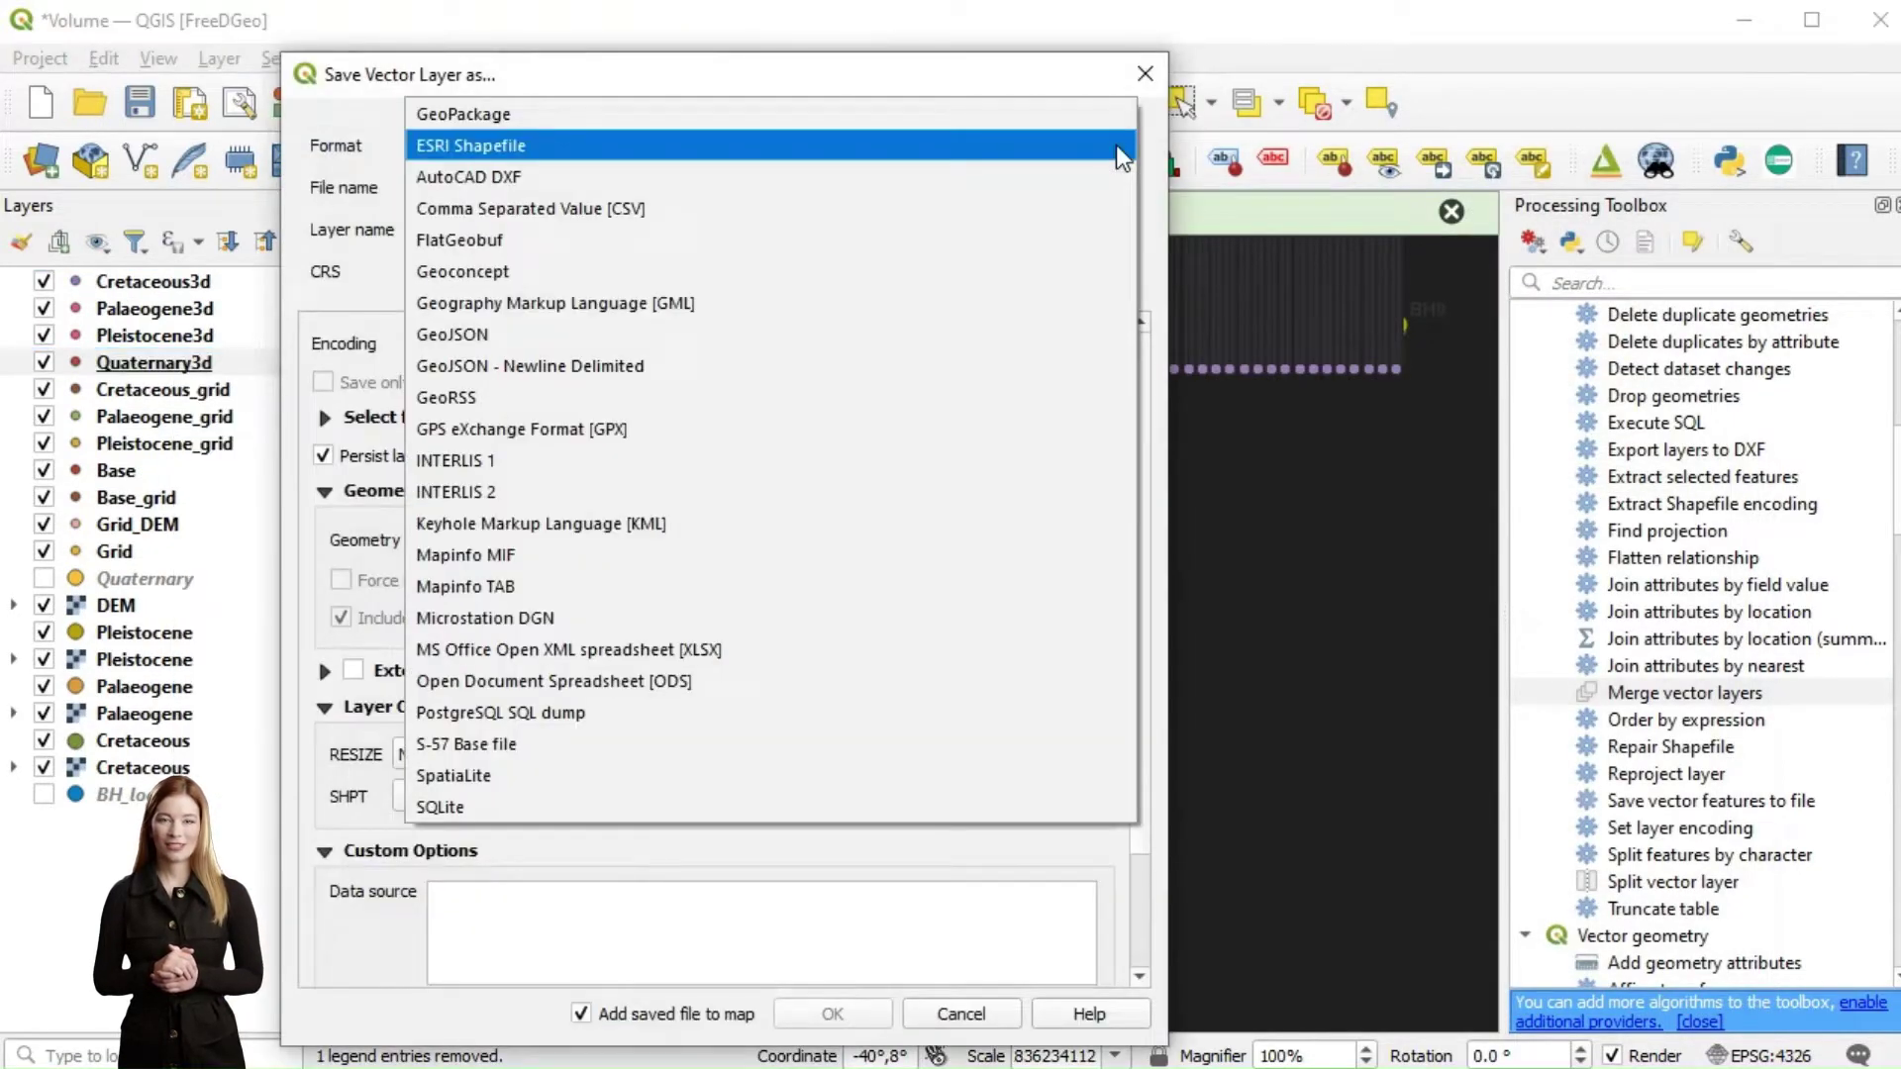
pyautogui.click(1089, 199)
pyautogui.click(1120, 187)
pyautogui.click(654, 316)
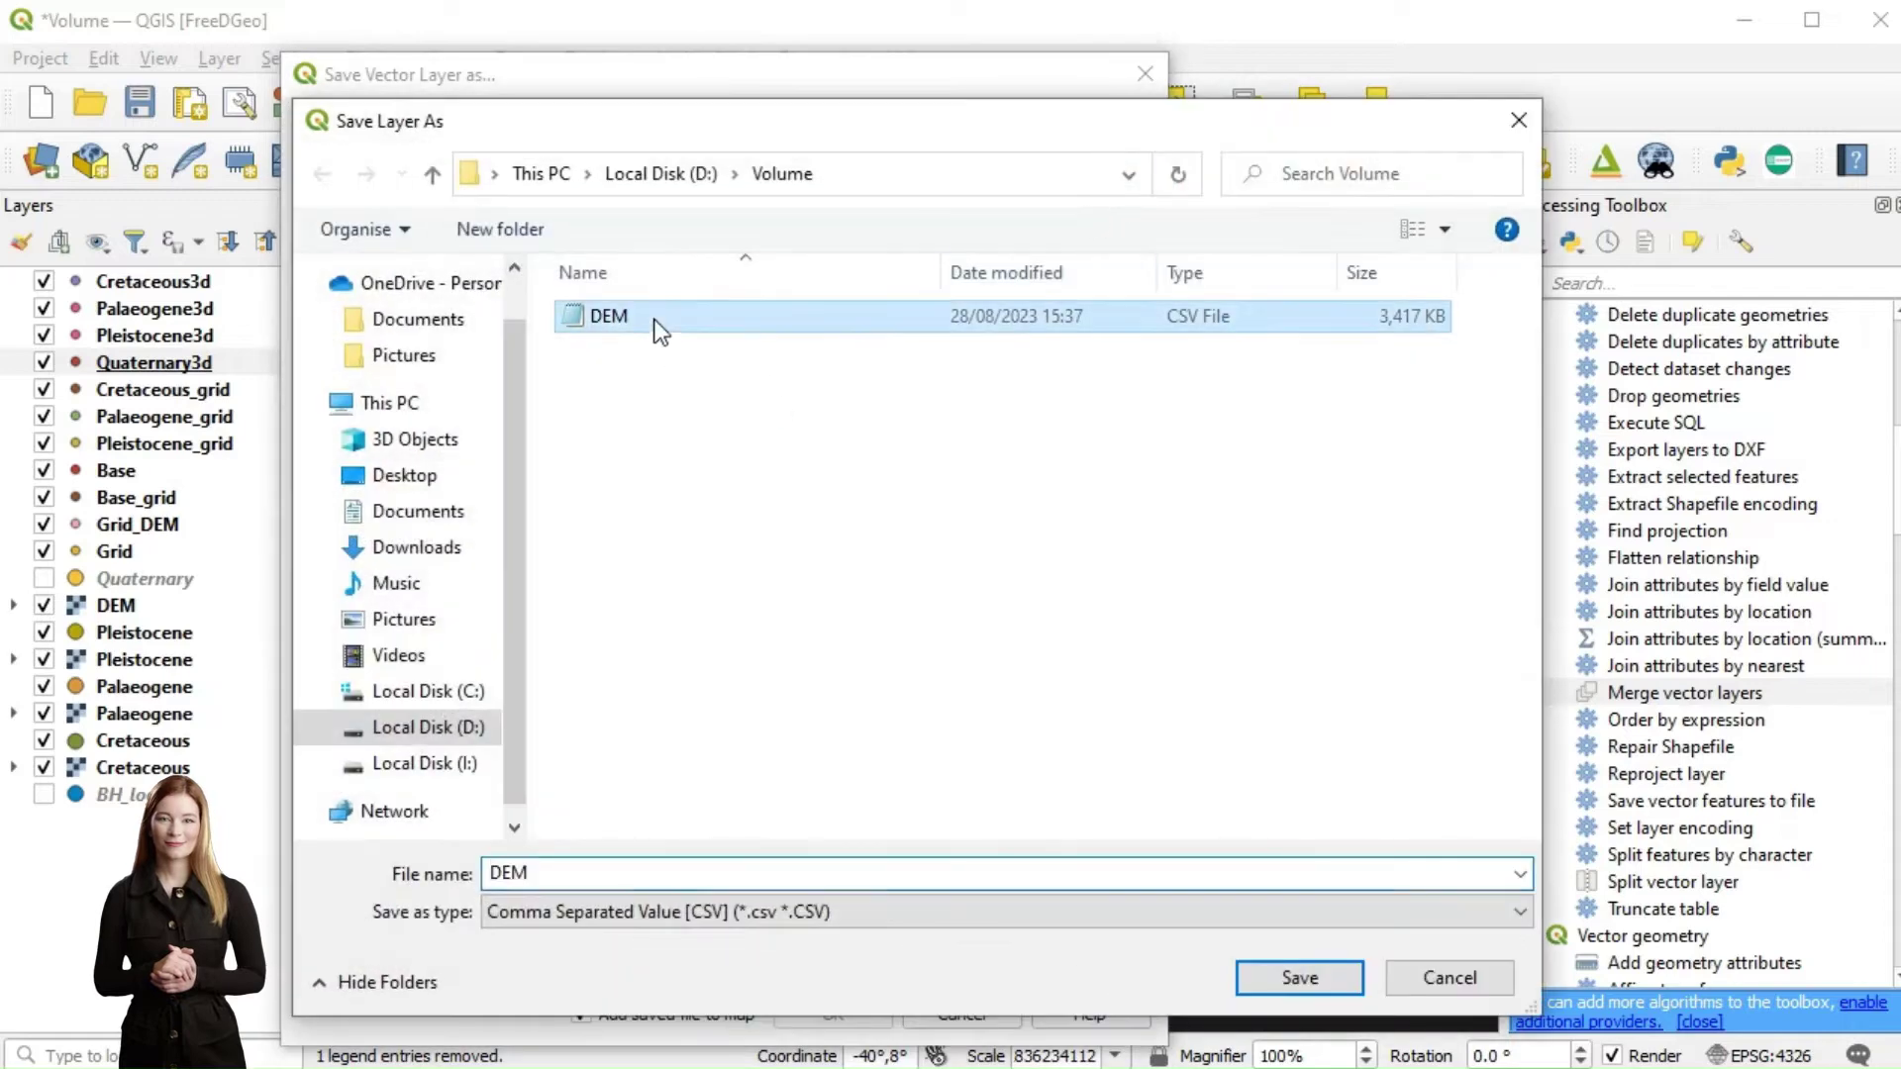
pyautogui.doubleClick(551, 874)
pyautogui.click(551, 874)
pyautogui.write('3d')
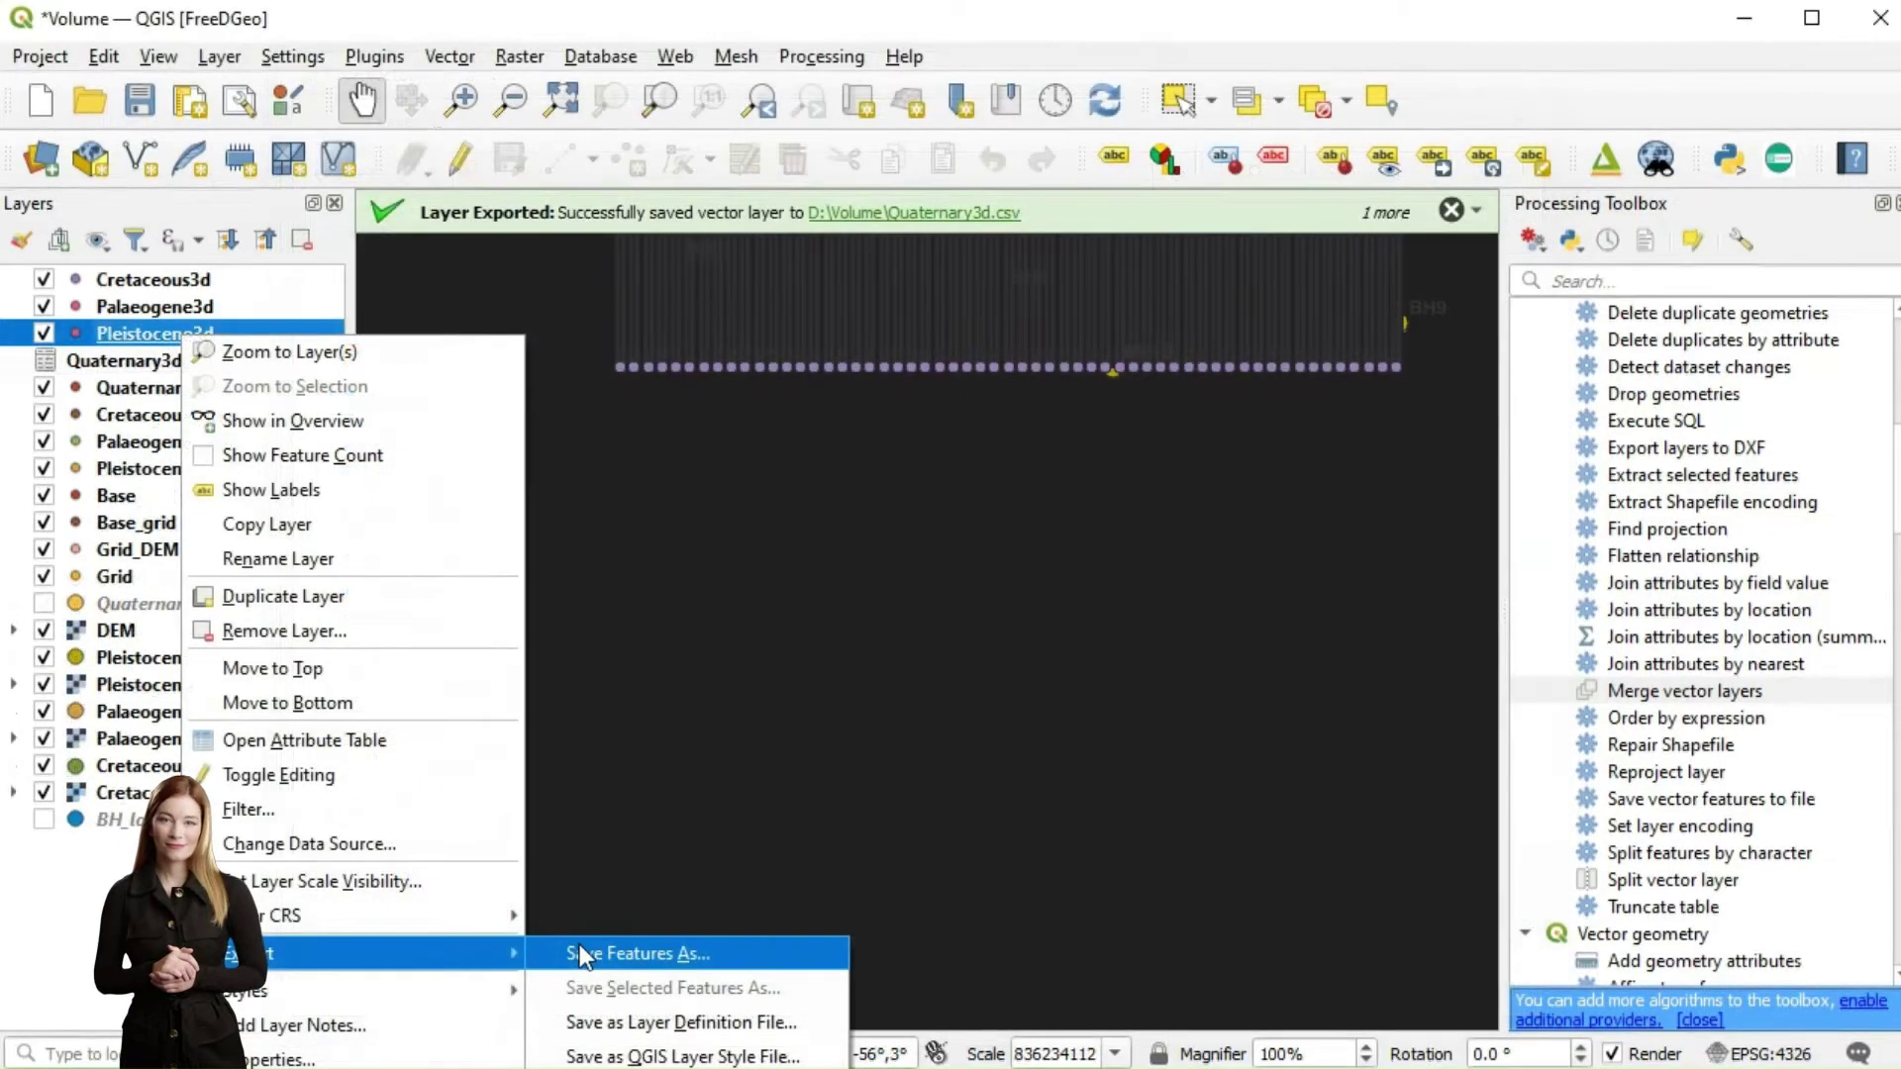
# Export the Pleistocene3d layer to Pleistocene3d.csv
pyautogui.click(579, 944)
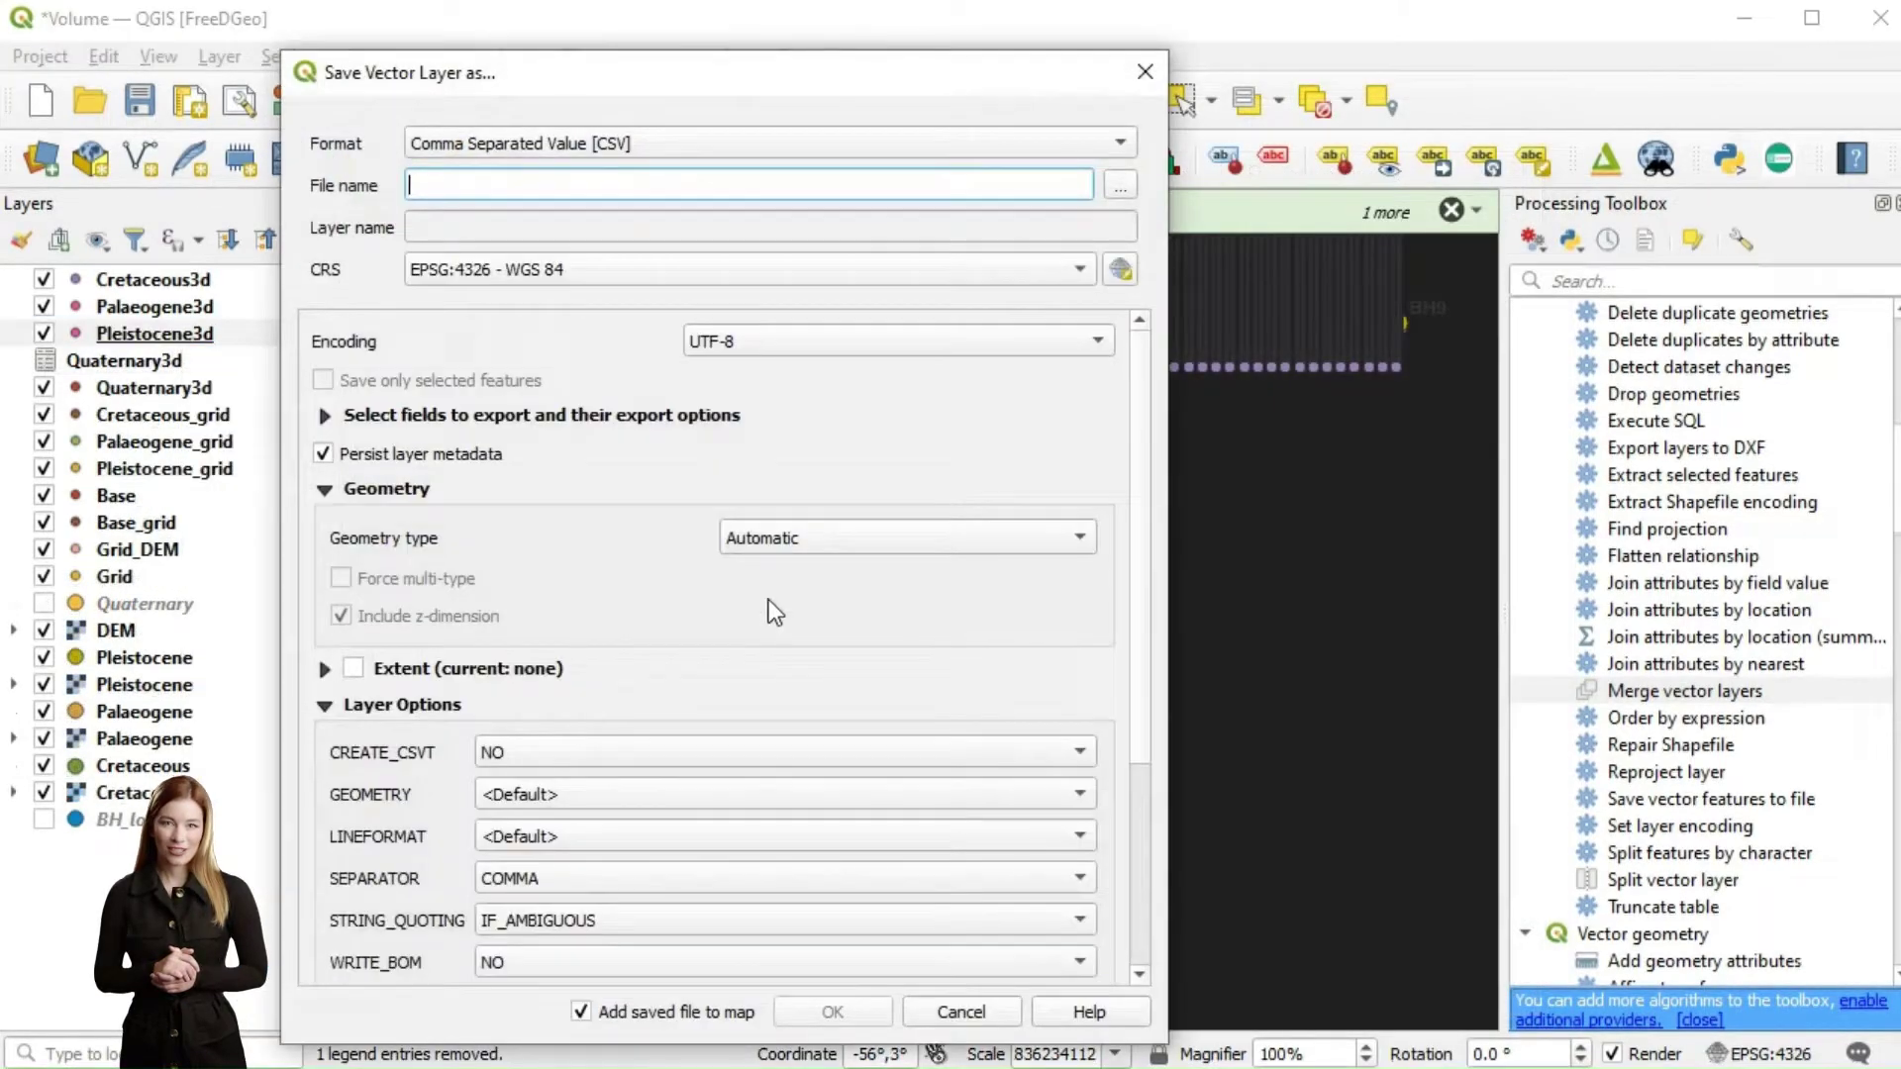
pyautogui.click(1123, 187)
pyautogui.click(644, 345)
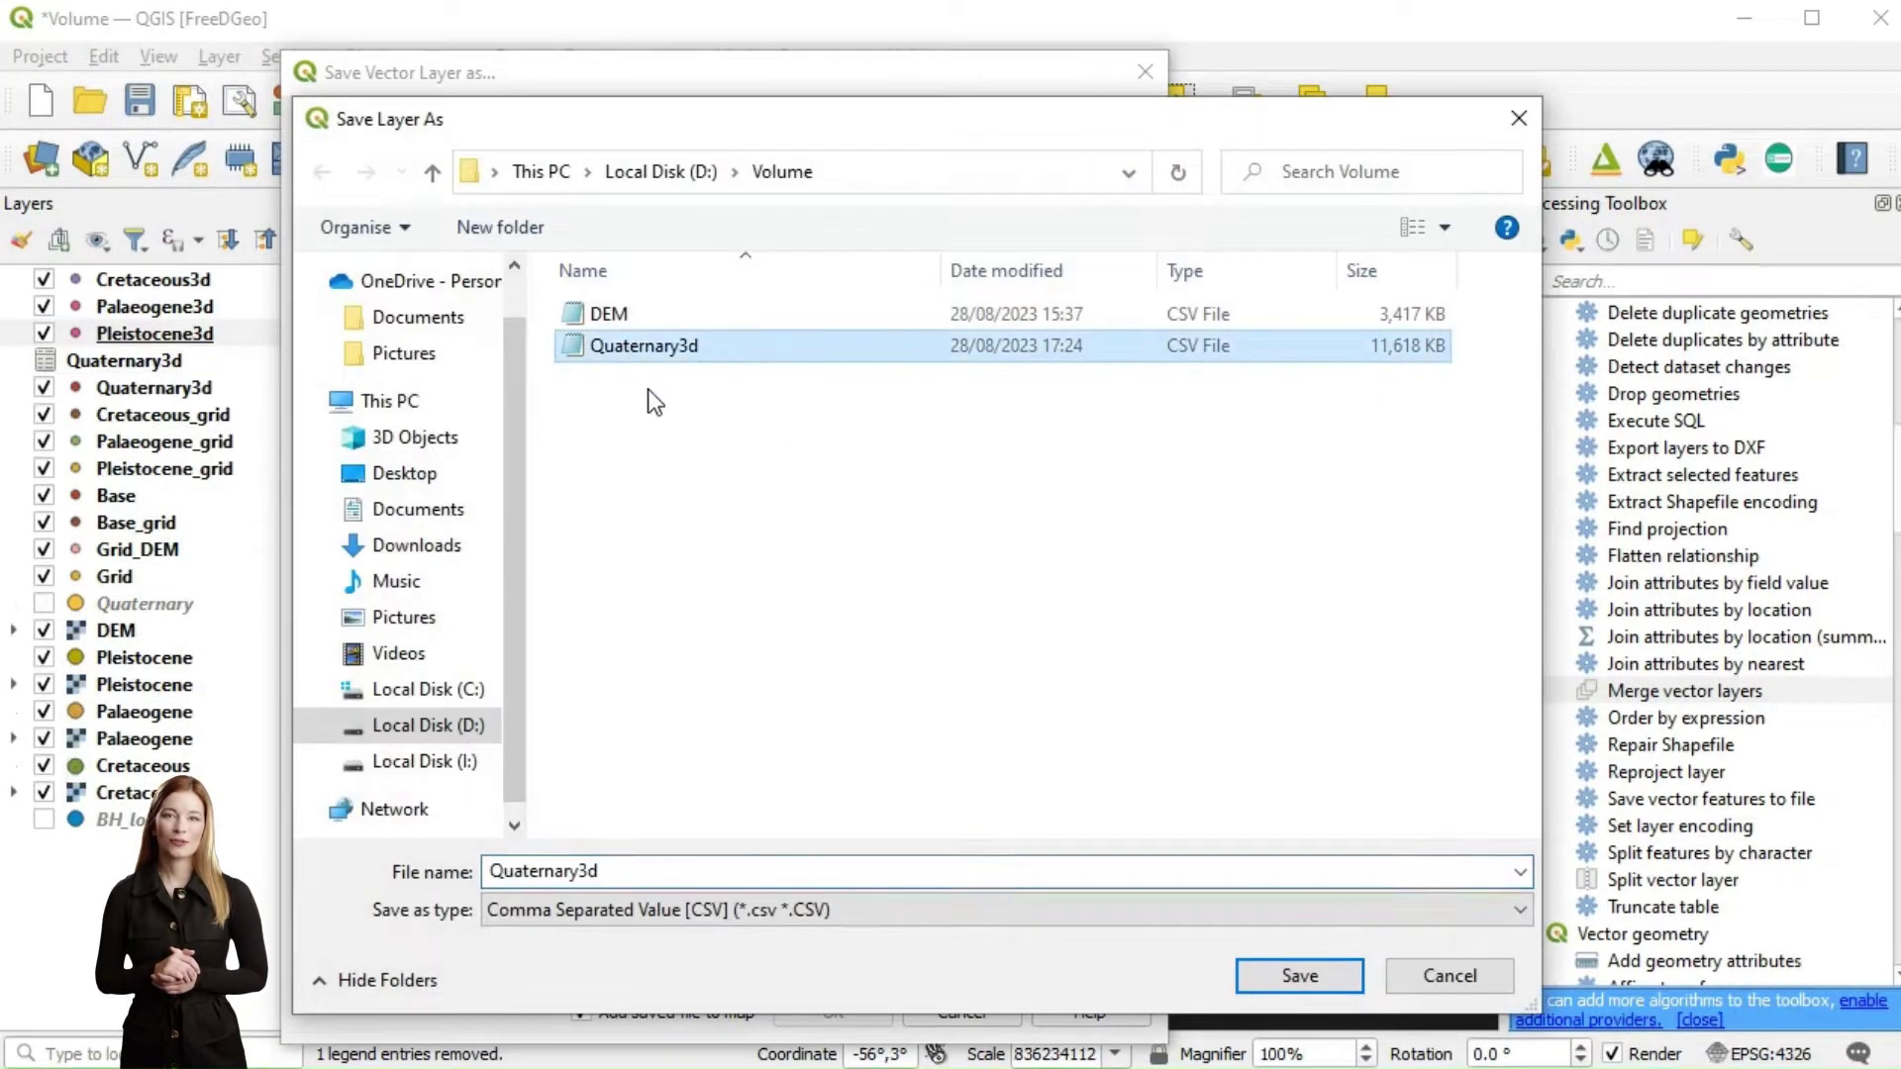
pyautogui.click(580, 872)
pyautogui.moveTo(580, 872); pyautogui.dragTo(489, 872)
pyautogui.write('Pleisto')
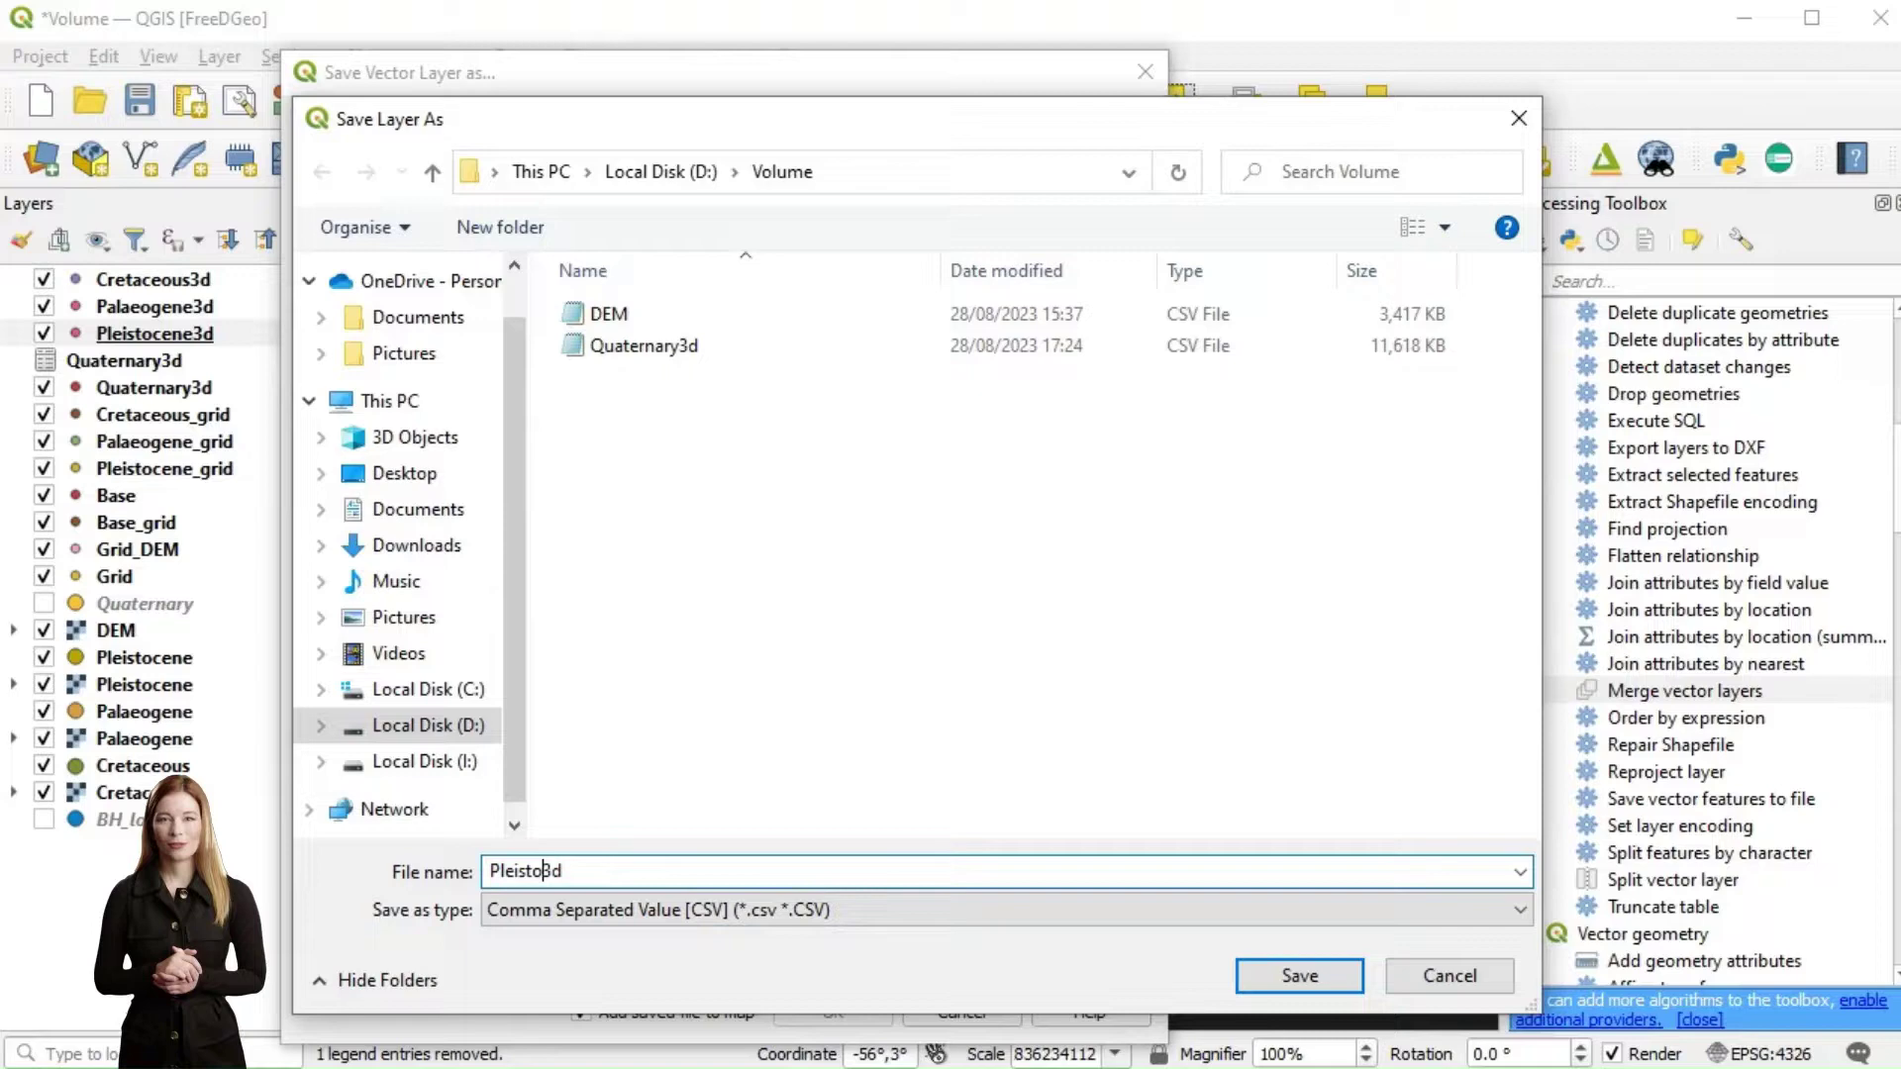
pyautogui.write('cene')
pyautogui.click(1317, 978)
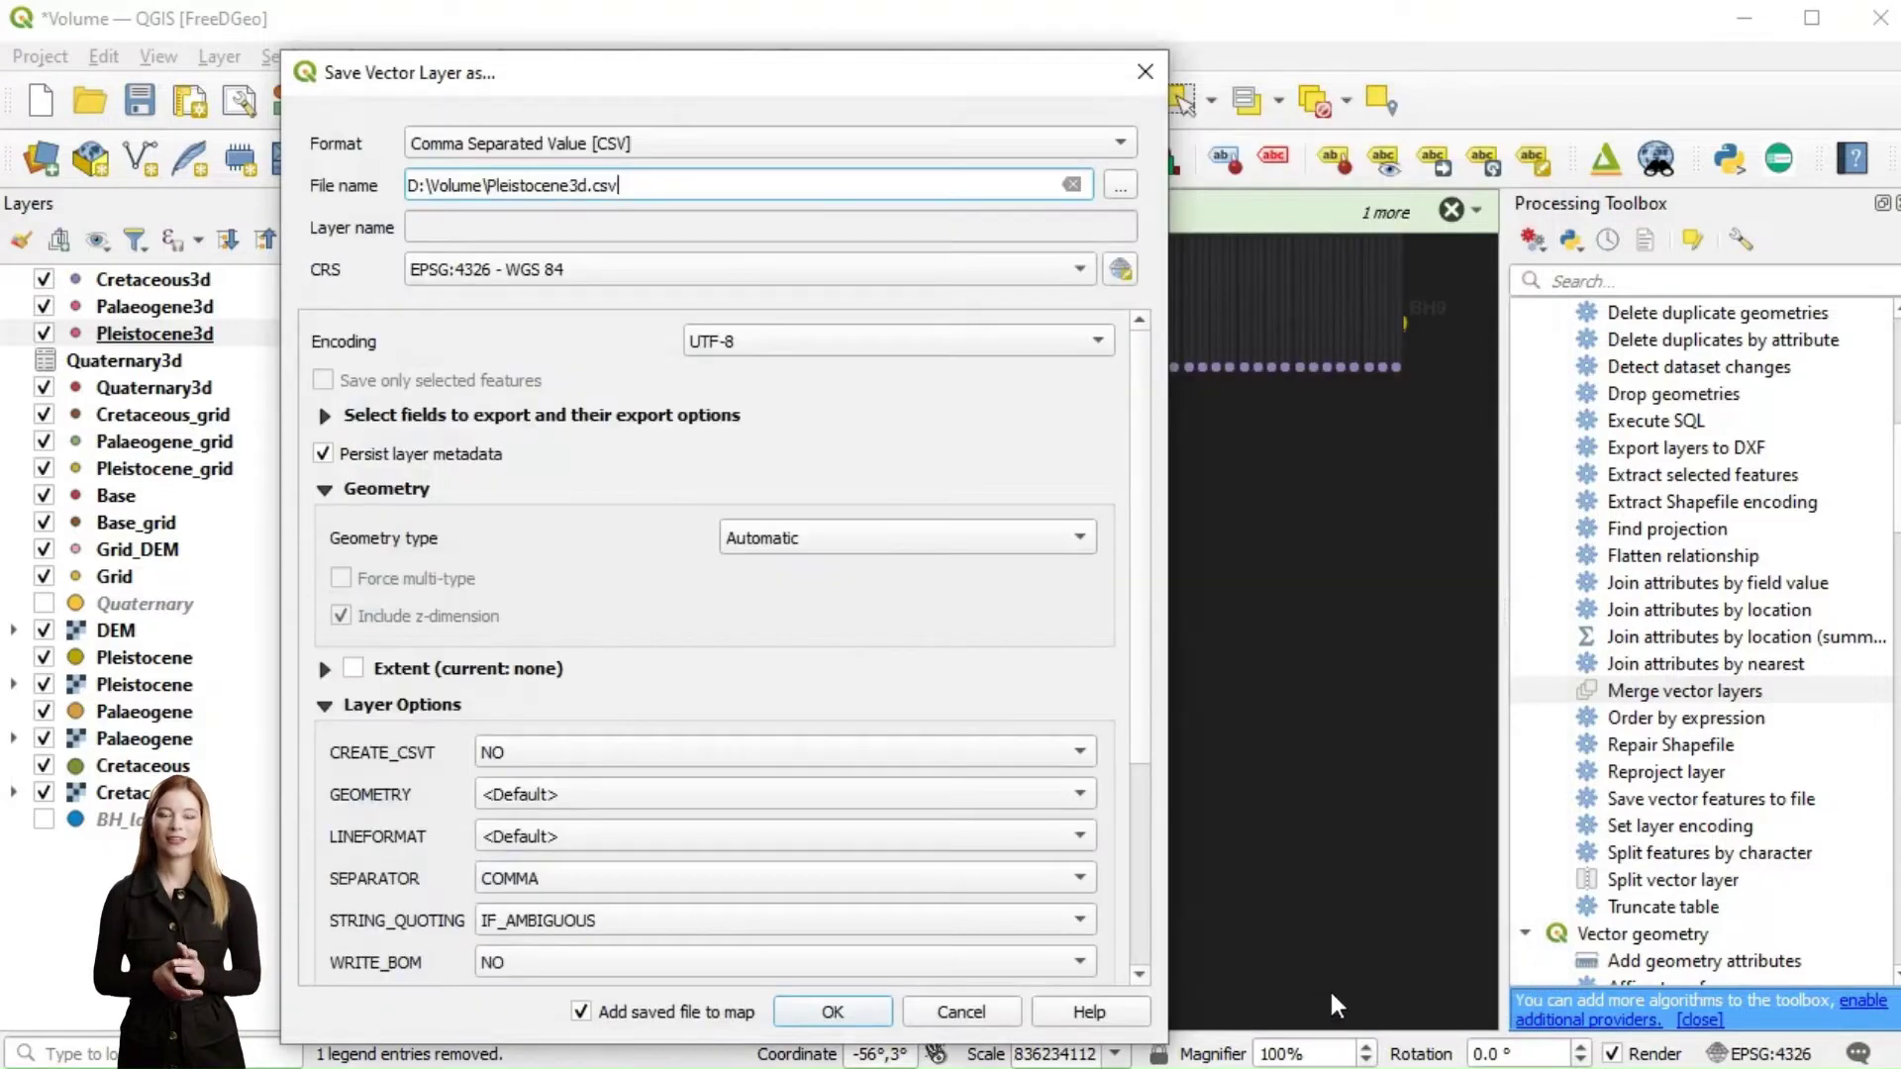
pyautogui.click(832, 1010)
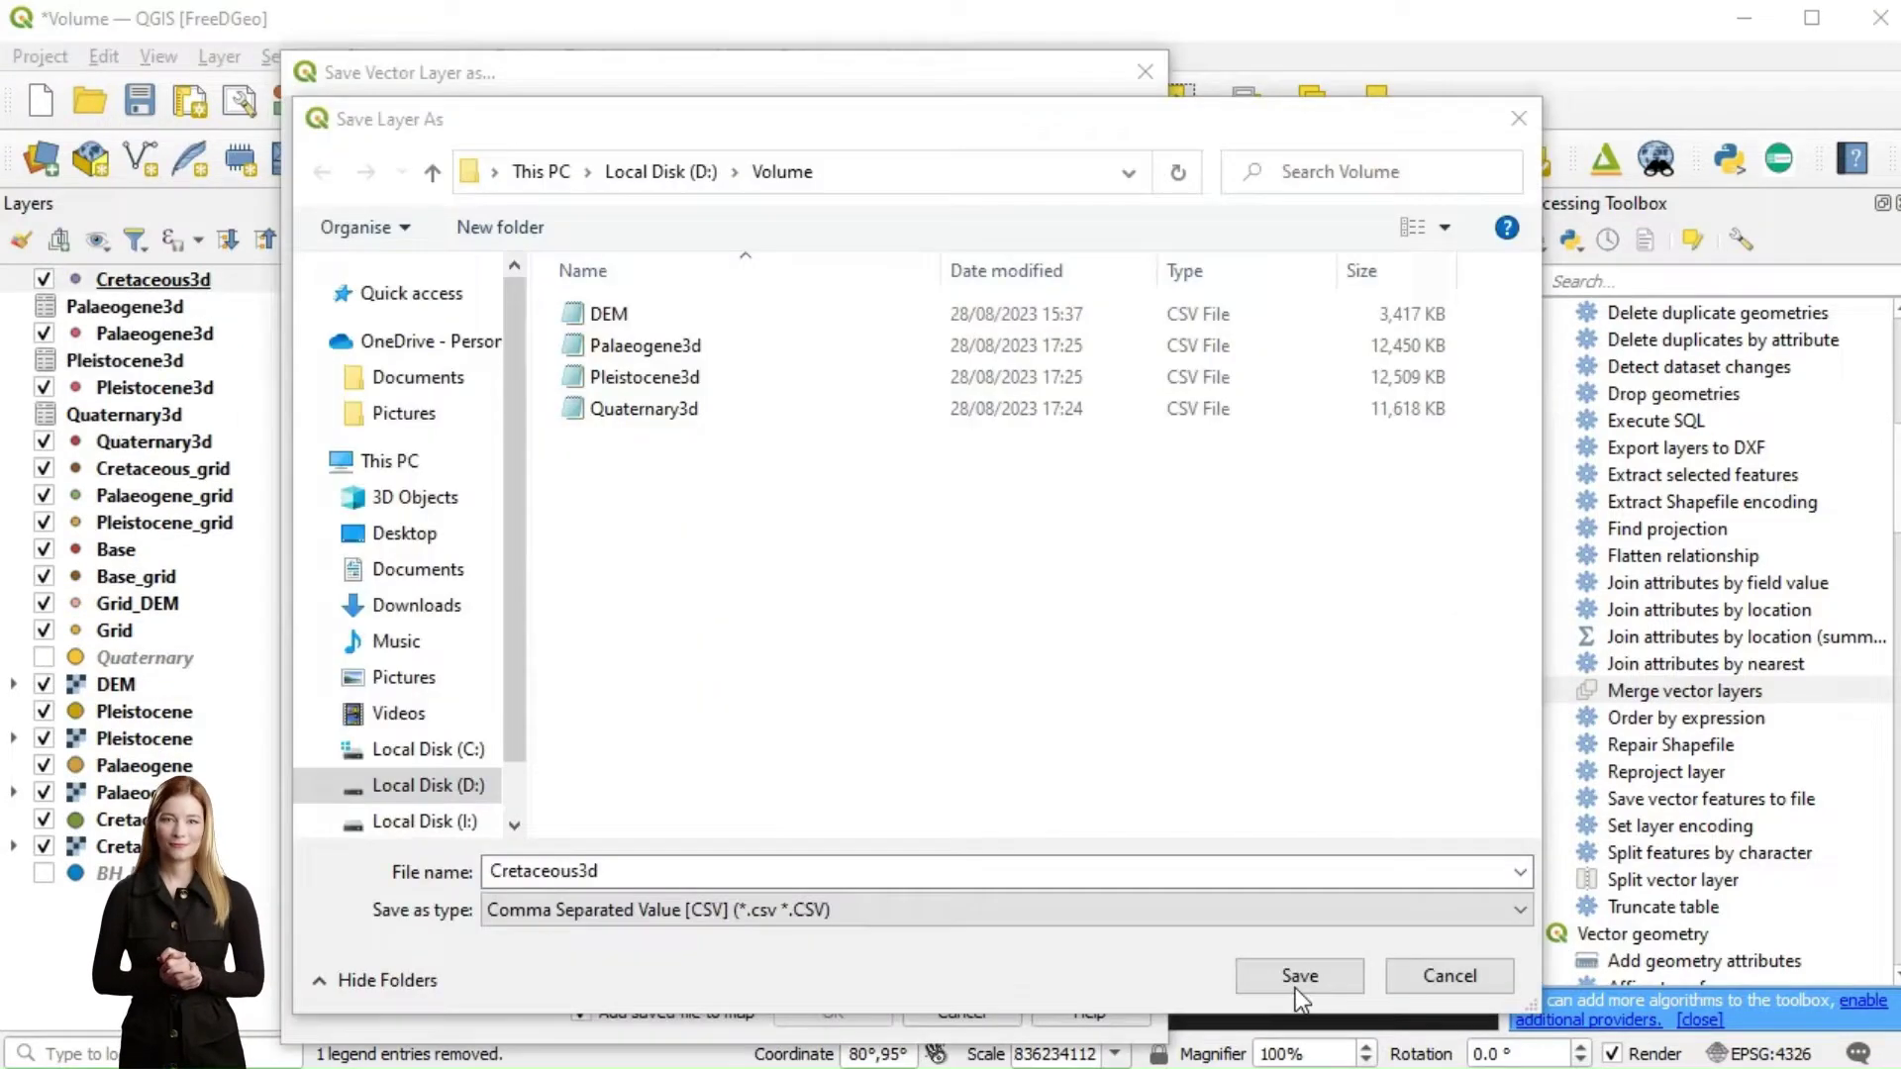
# Export the Cretaceous3d layer to Cretaceous3d.csv and centre the point rows on the map
pyautogui.click(1299, 976)
pyautogui.click(834, 1011)
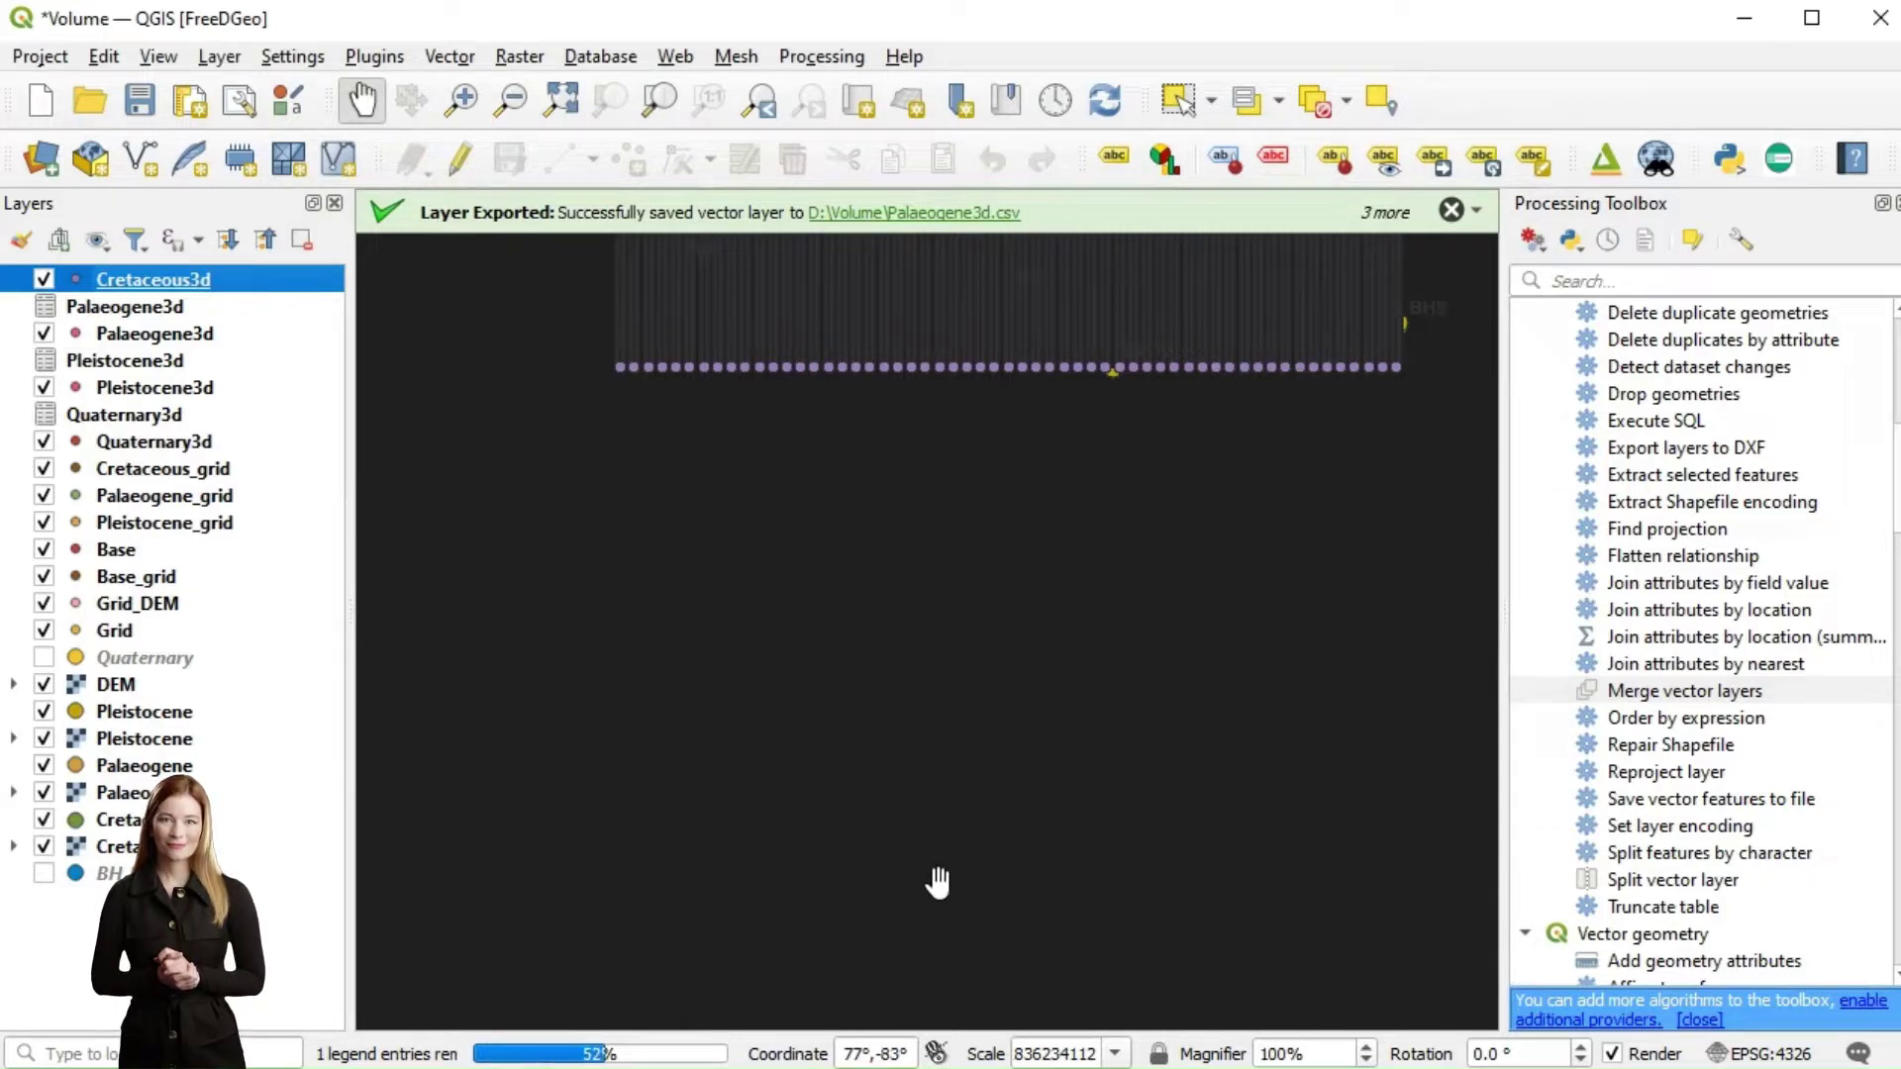
pyautogui.moveTo(967, 436); pyautogui.dragTo(925, 726)
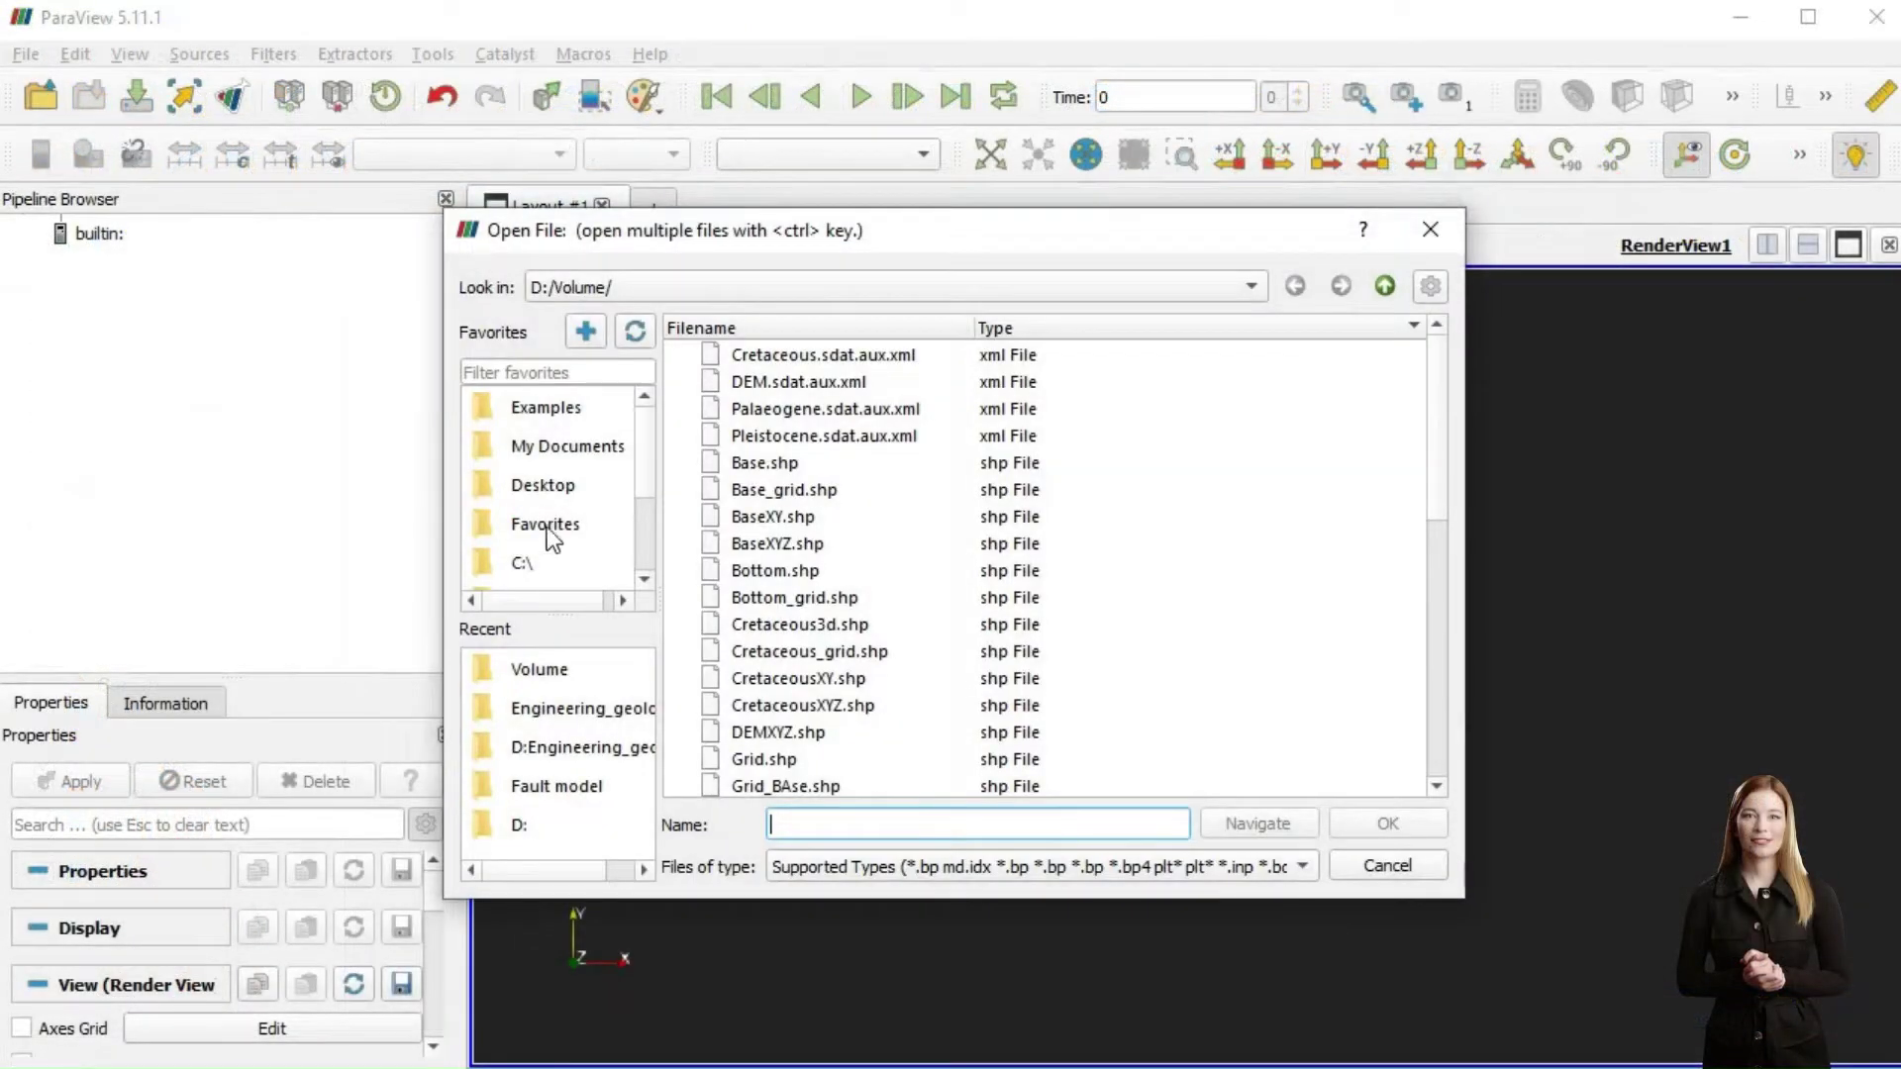
# Open Cretaceous3d.csv as a delimited text table and apply it to the pipeline
pyautogui.scroll(-1, 546, 526)
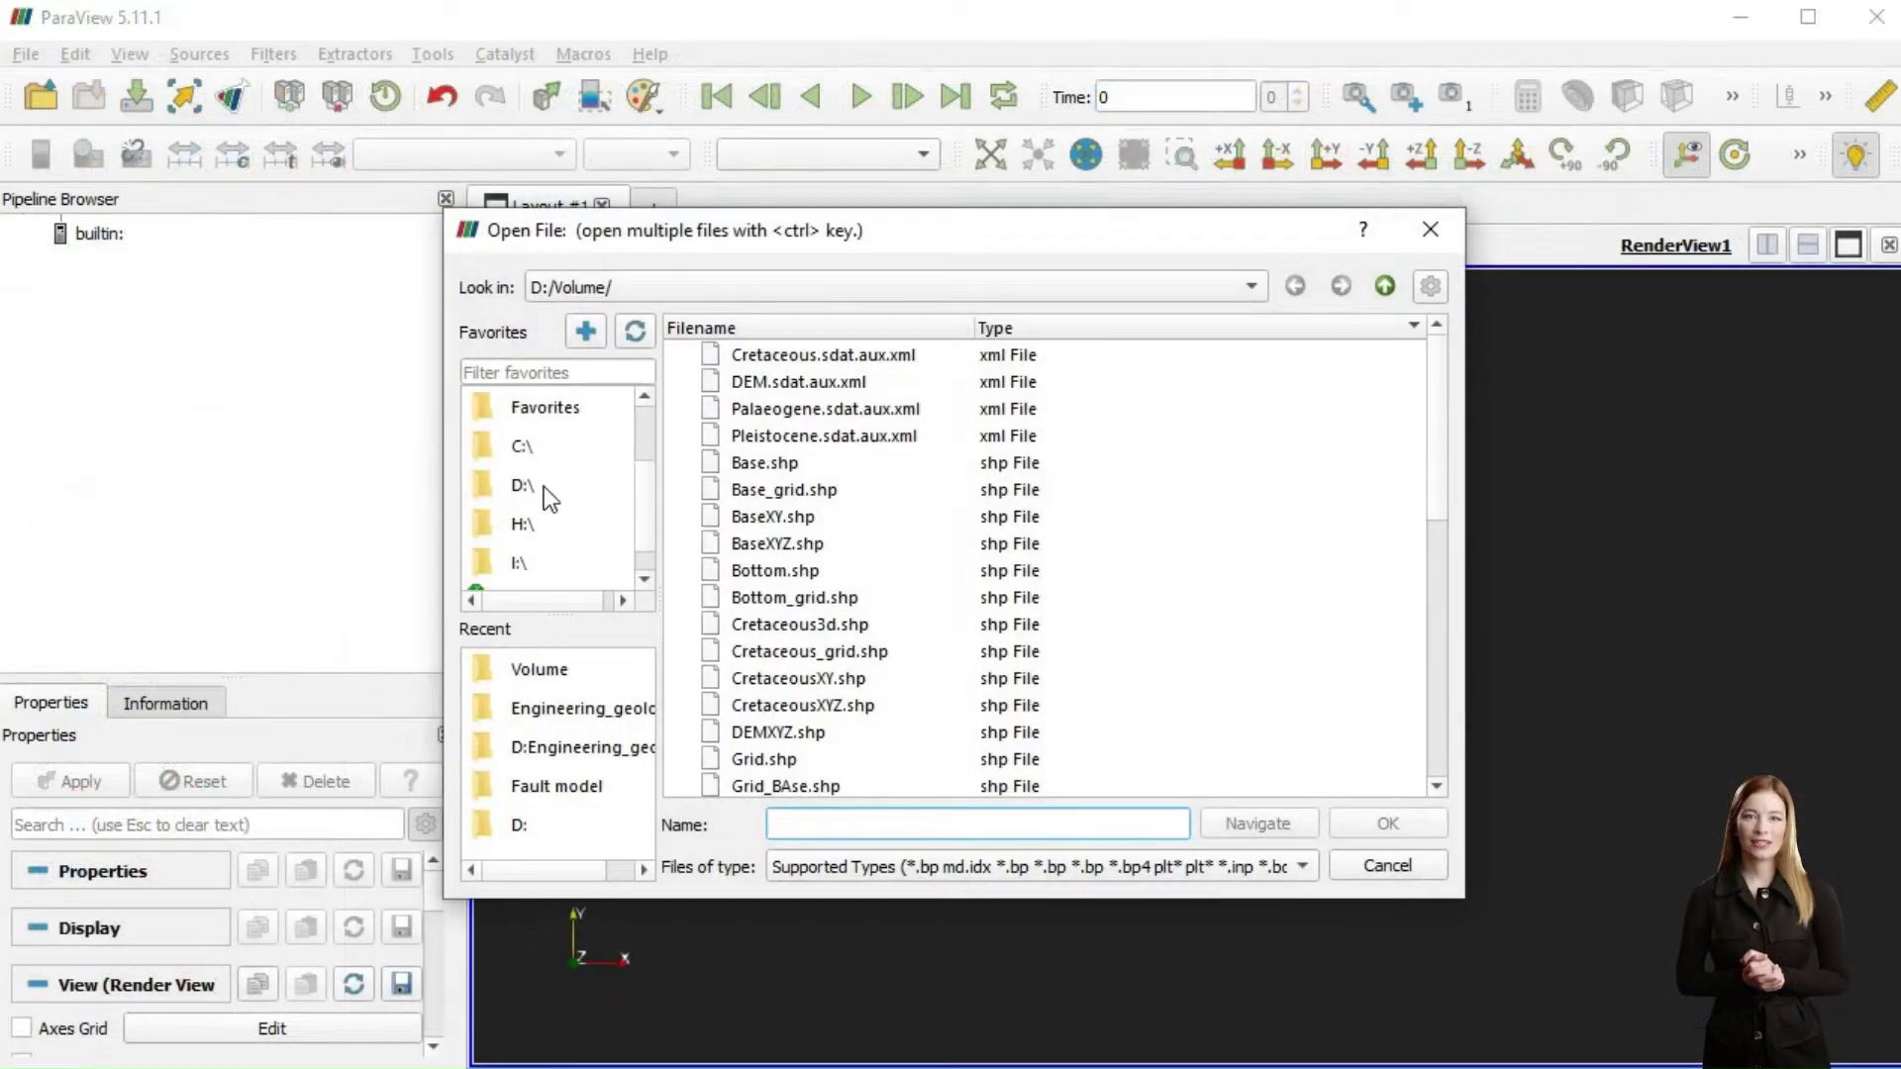
pyautogui.click(946, 868)
pyautogui.click(911, 832)
pyautogui.doubleClick(787, 358)
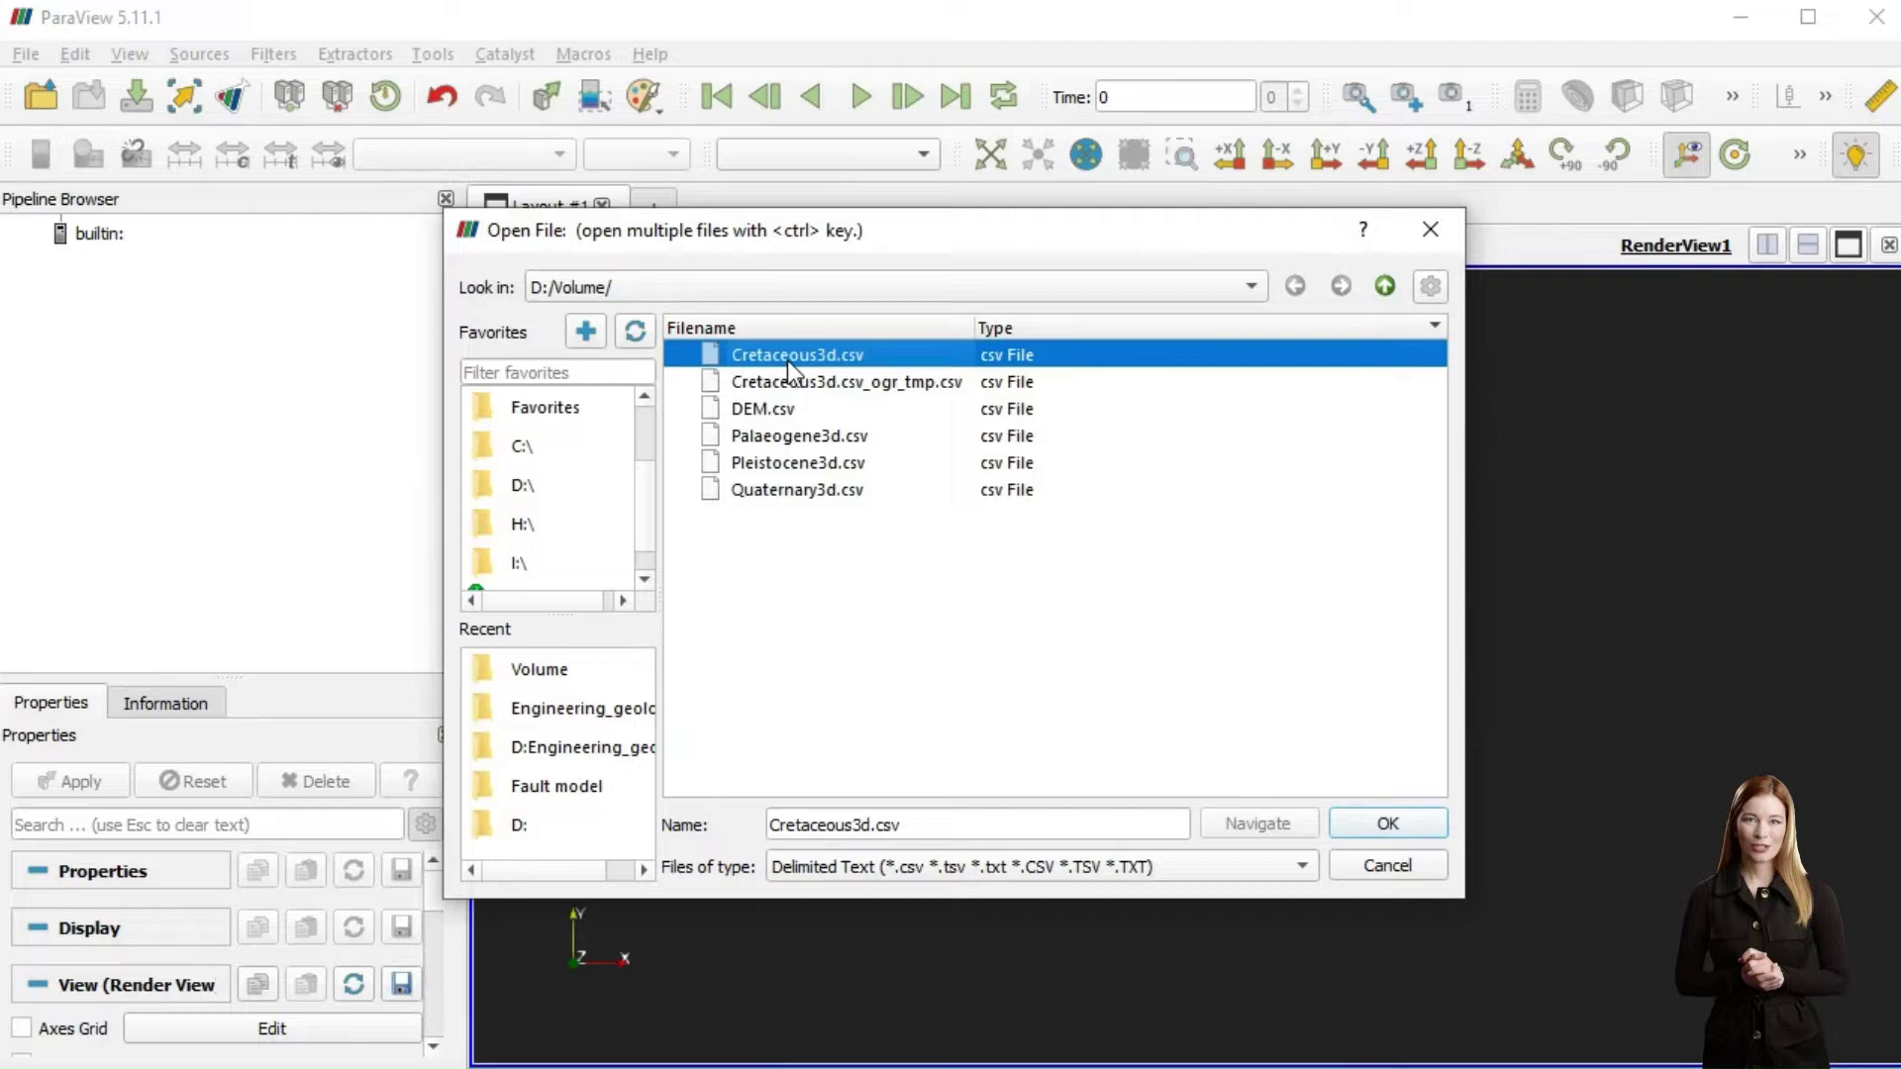
pyautogui.click(94, 779)
# Convert the table to points with Table To Points using X and Z columns, and show them in 3D
pyautogui.click(164, 266)
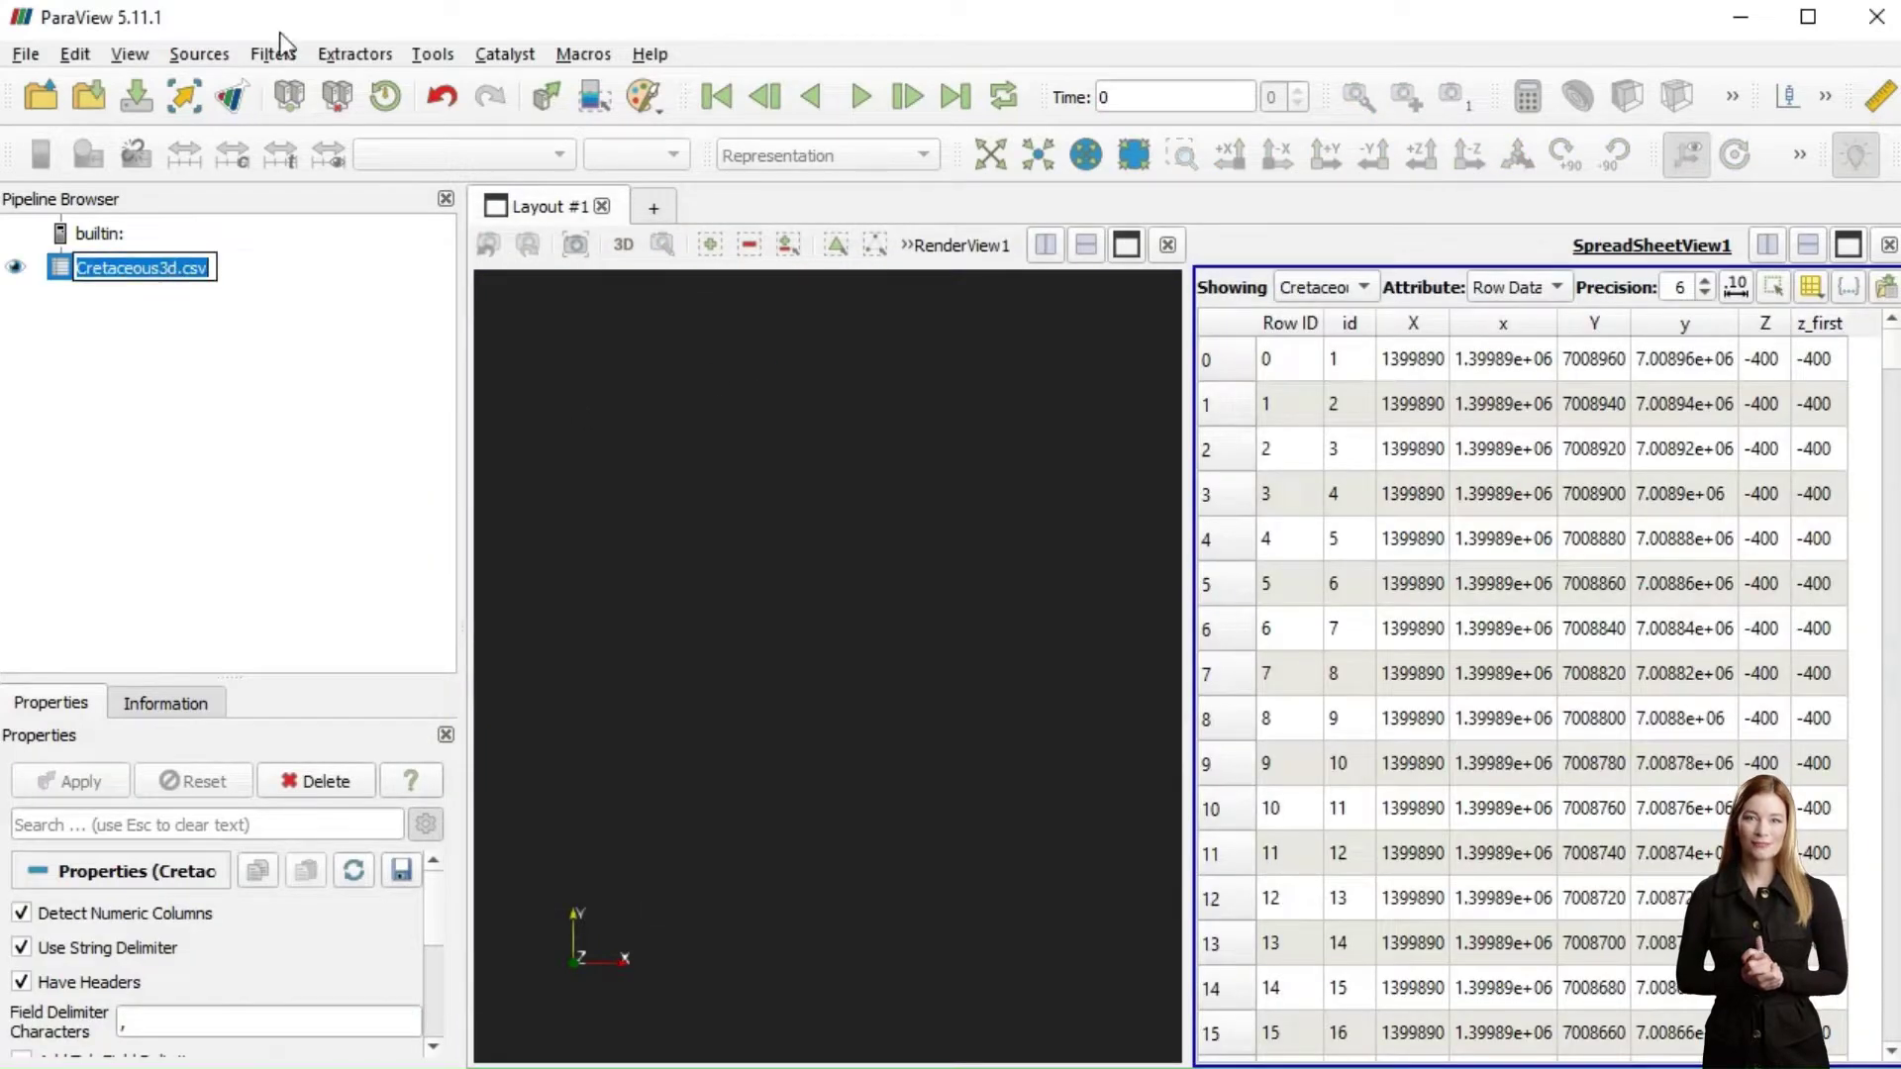
pyautogui.click(273, 54)
pyautogui.click(683, 163)
pyautogui.click(252, 916)
pyautogui.click(204, 958)
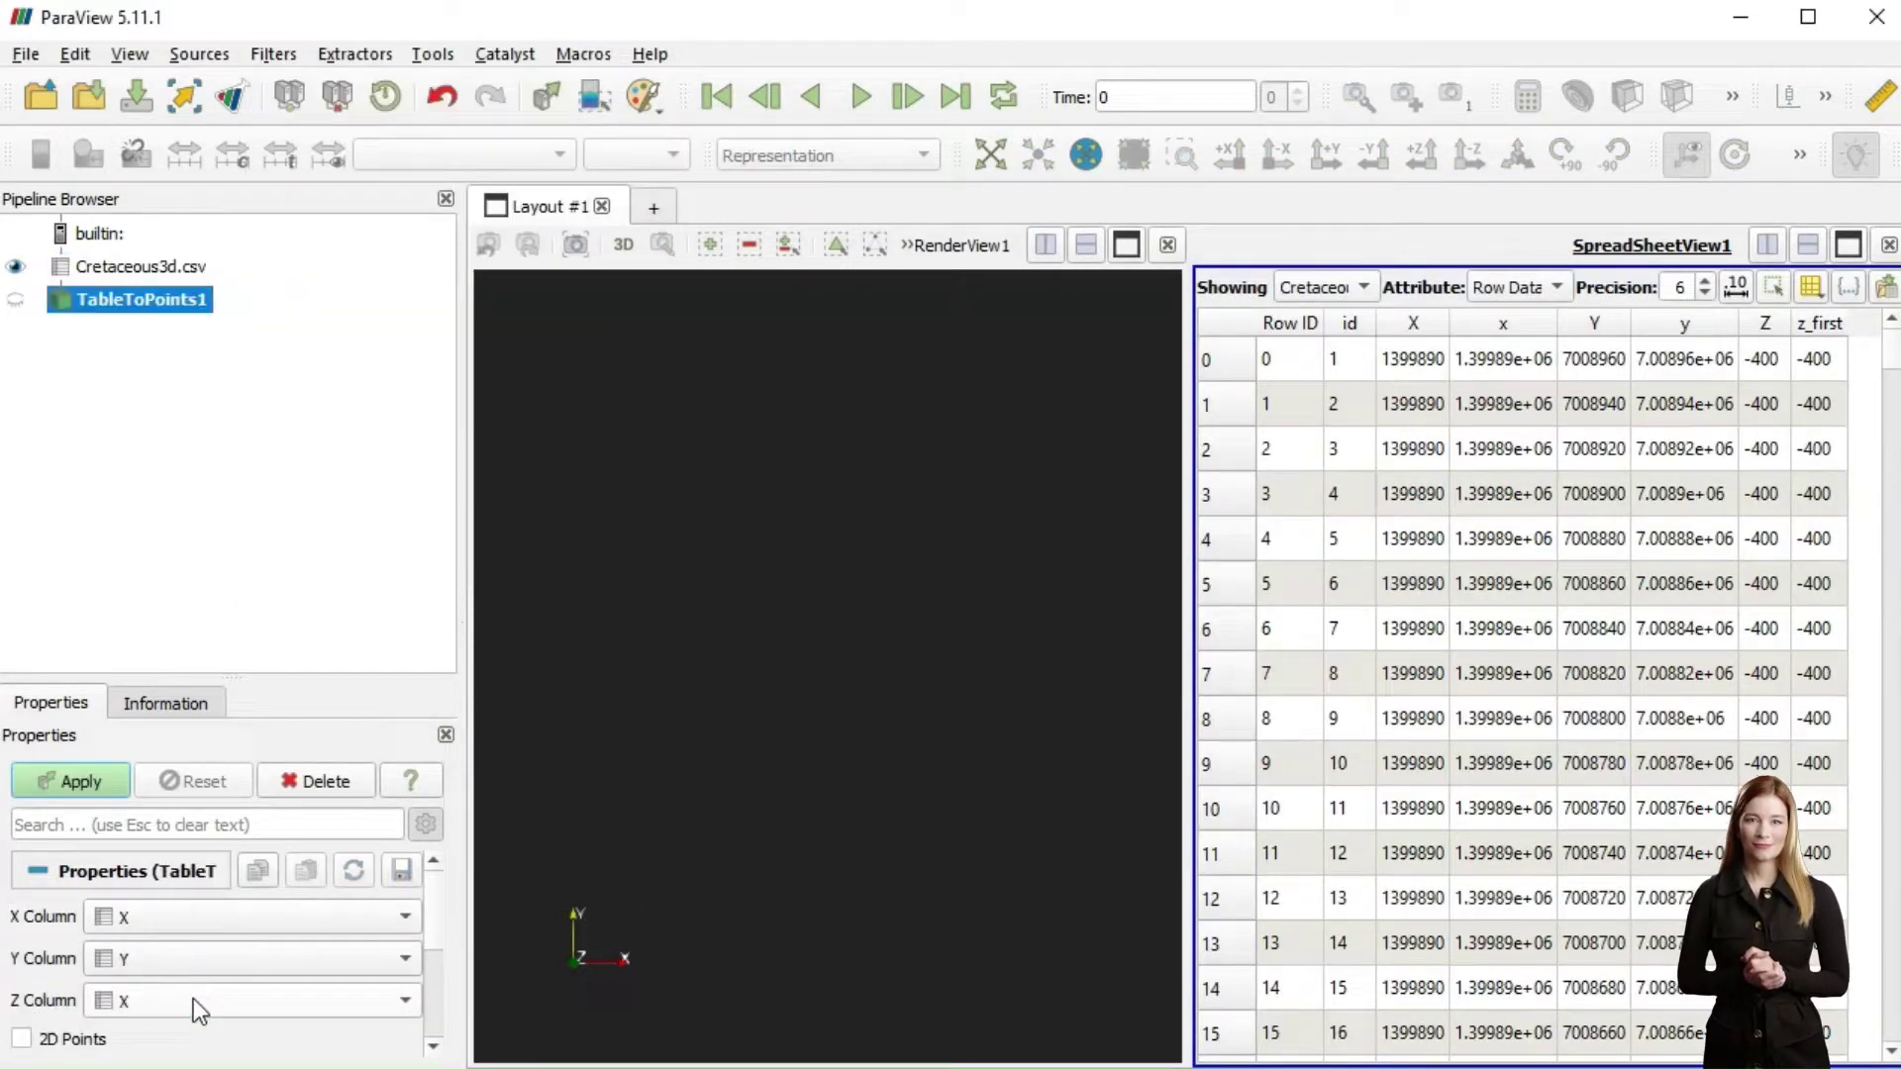
pyautogui.click(193, 999)
pyautogui.click(181, 1064)
pyautogui.click(96, 782)
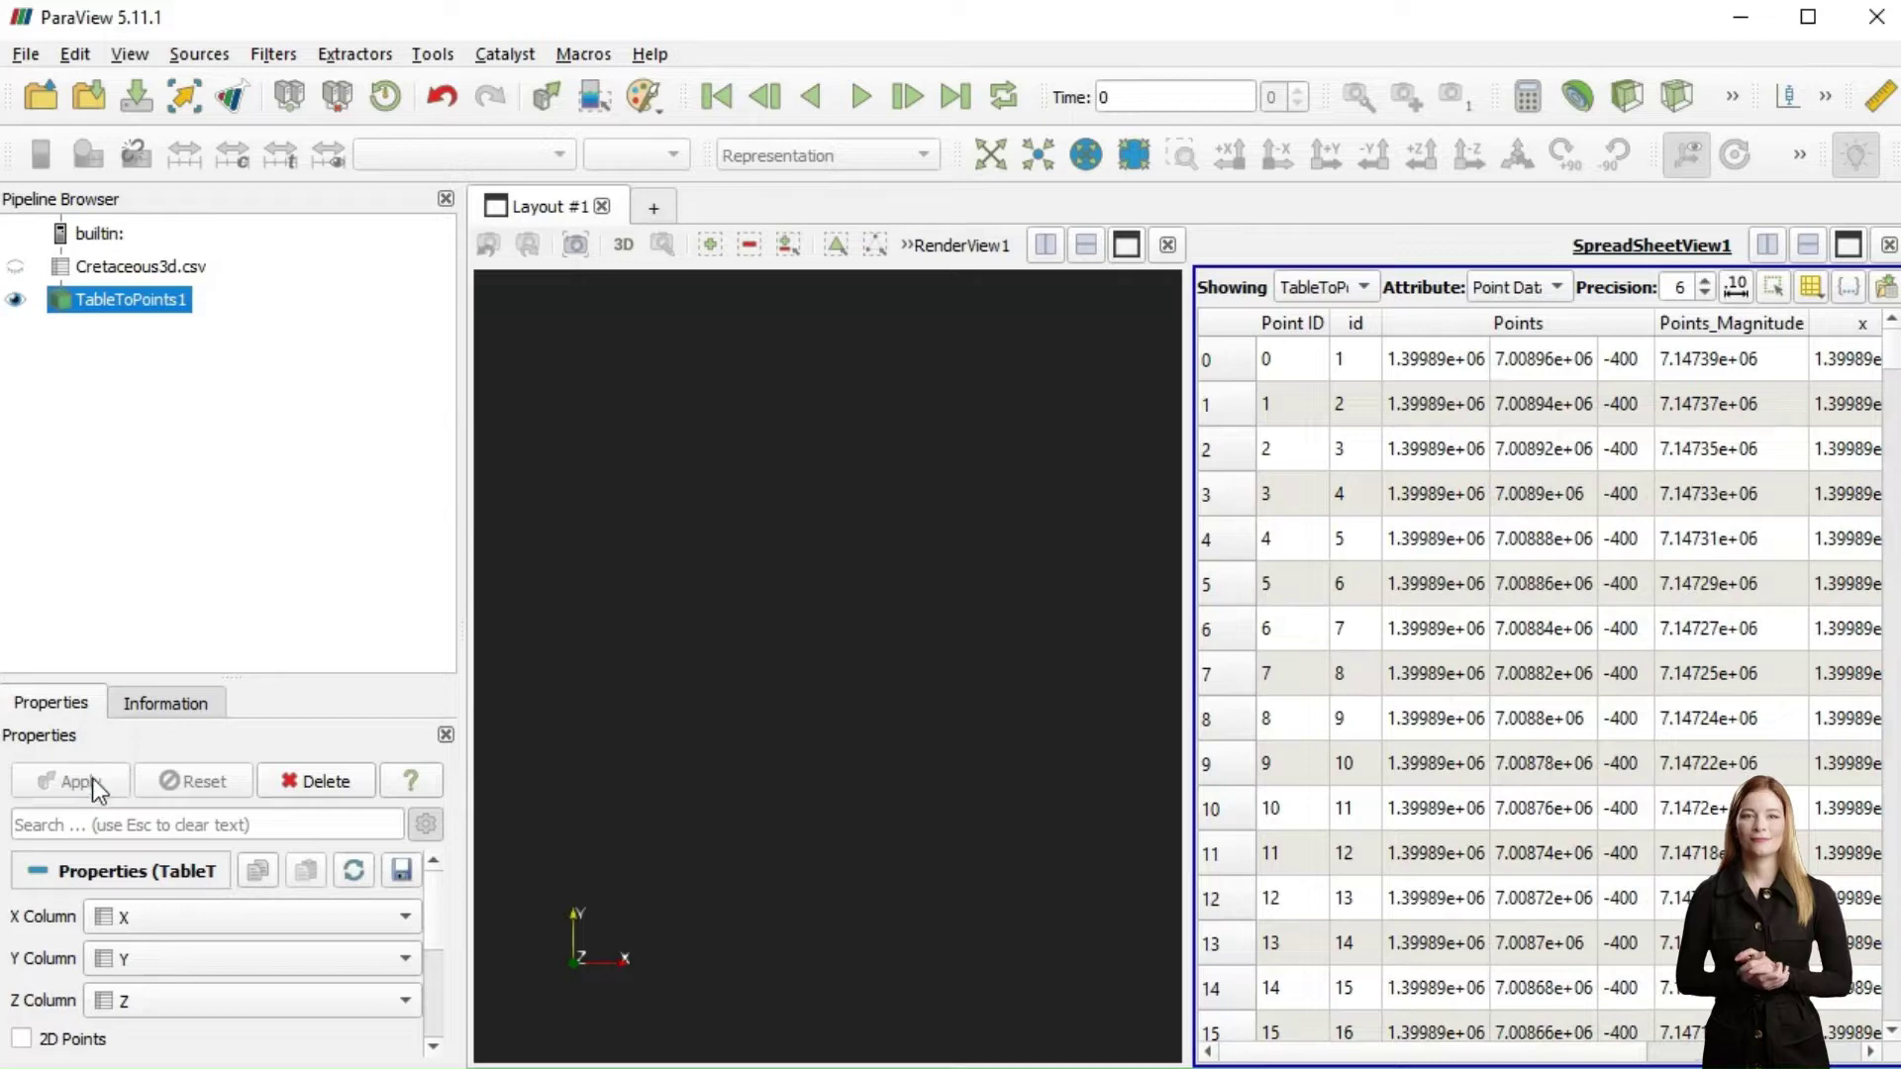
pyautogui.click(1890, 242)
pyautogui.click(15, 299)
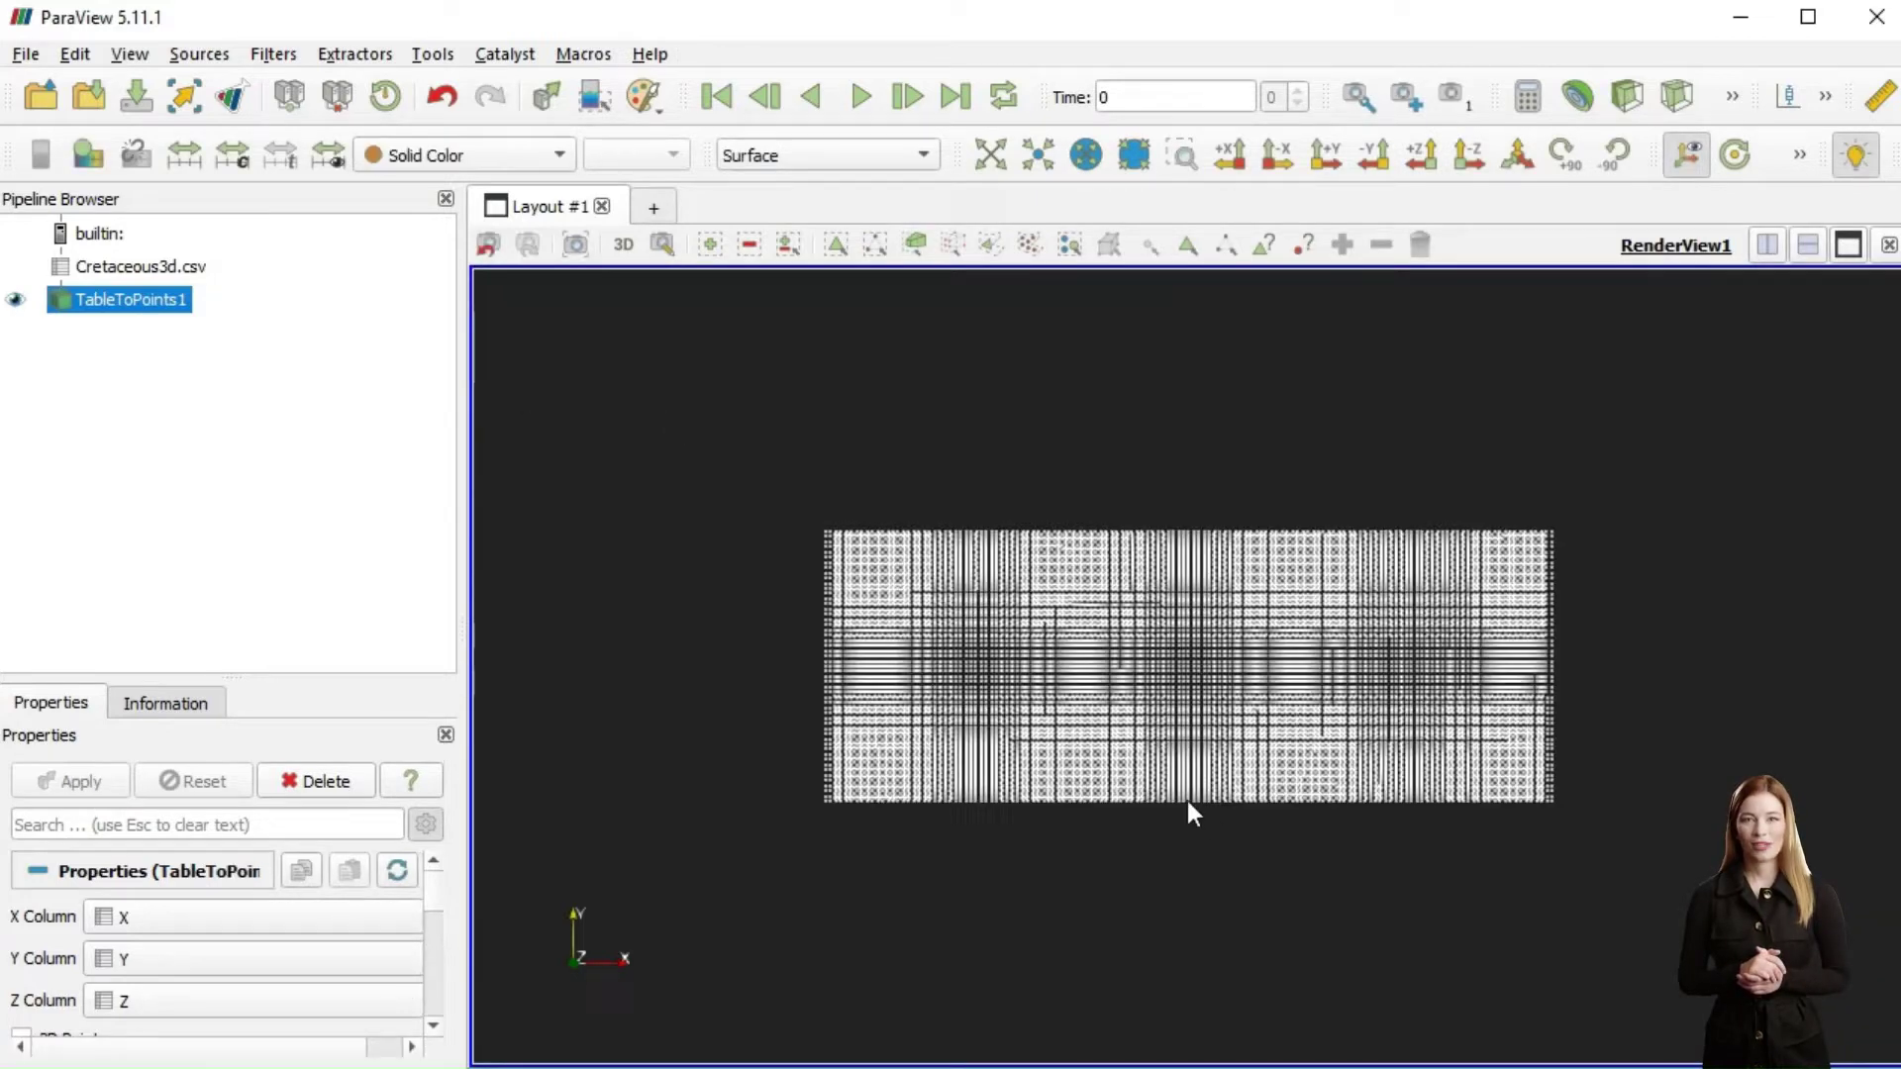
pyautogui.moveTo(1188, 803); pyautogui.dragTo(1203, 604)
# Add a Delaunay 3D filter to the points and compute the volume
pyautogui.click(274, 54)
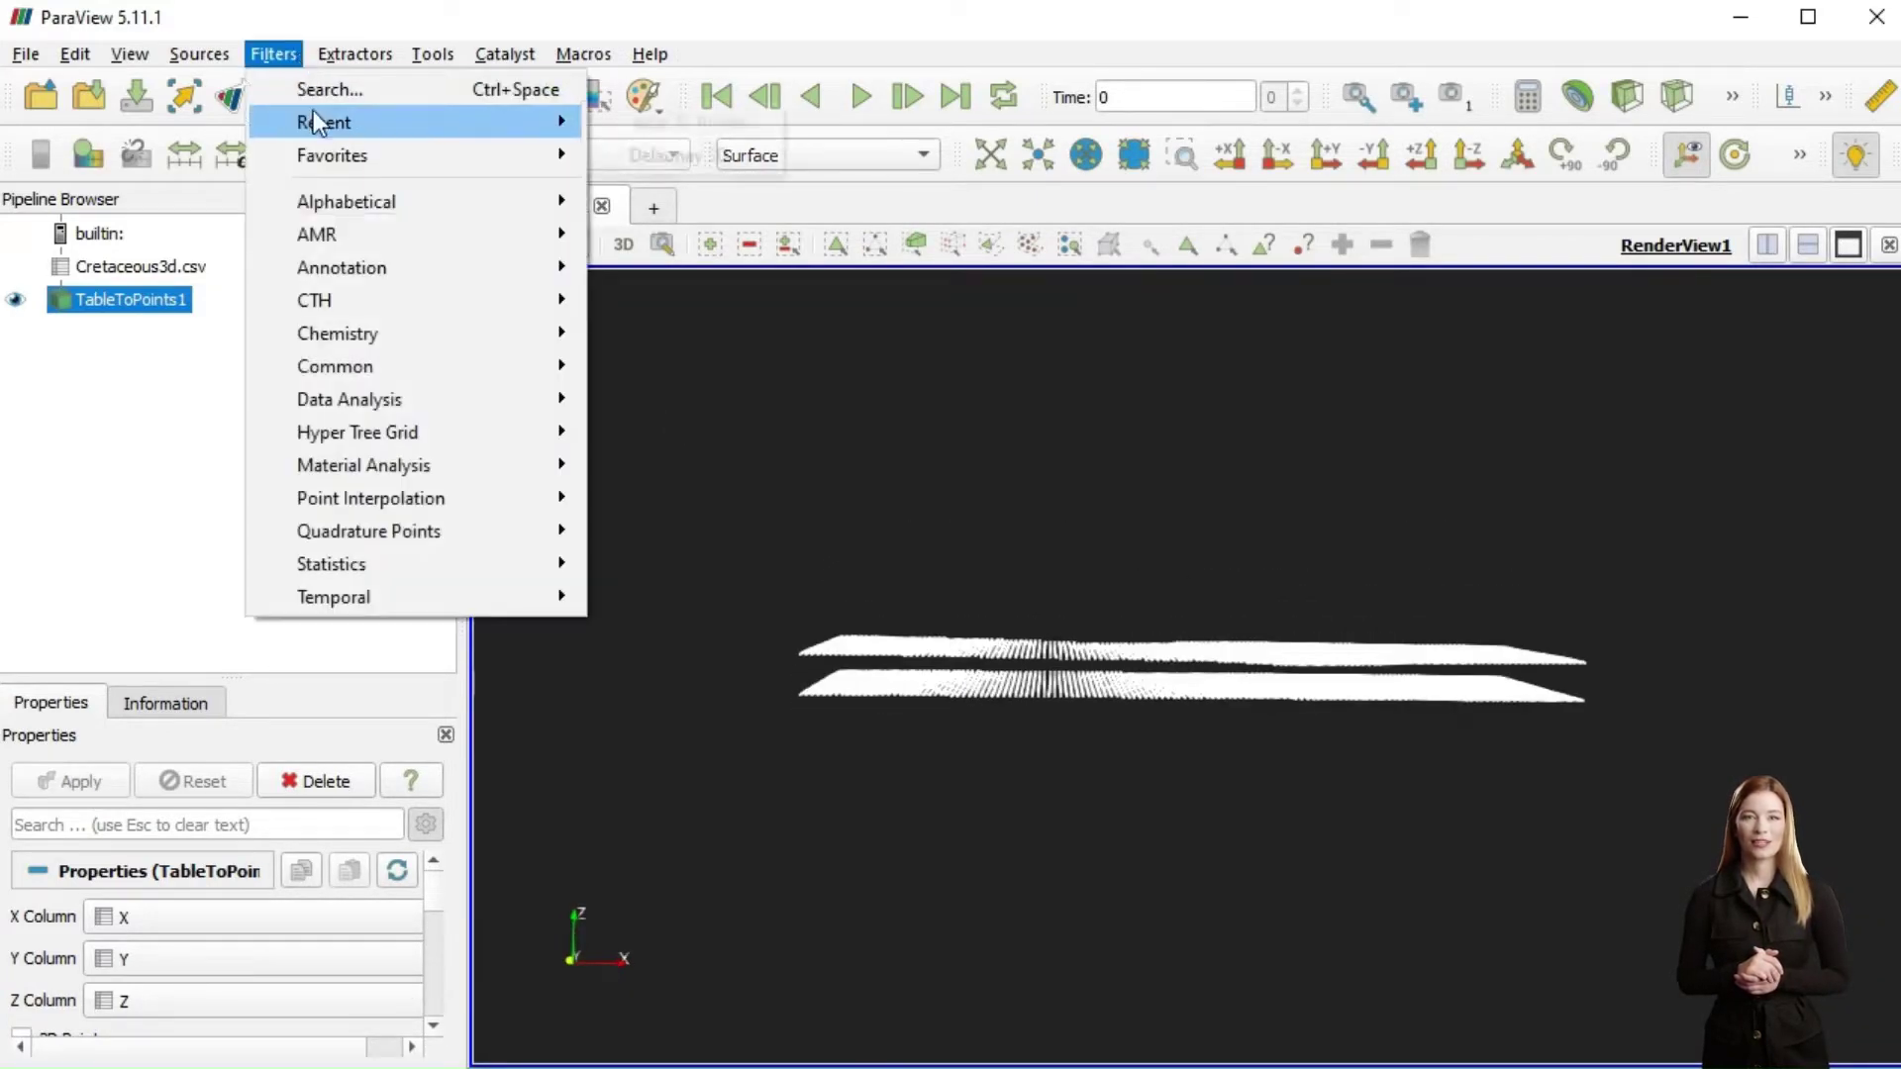
pyautogui.click(738, 159)
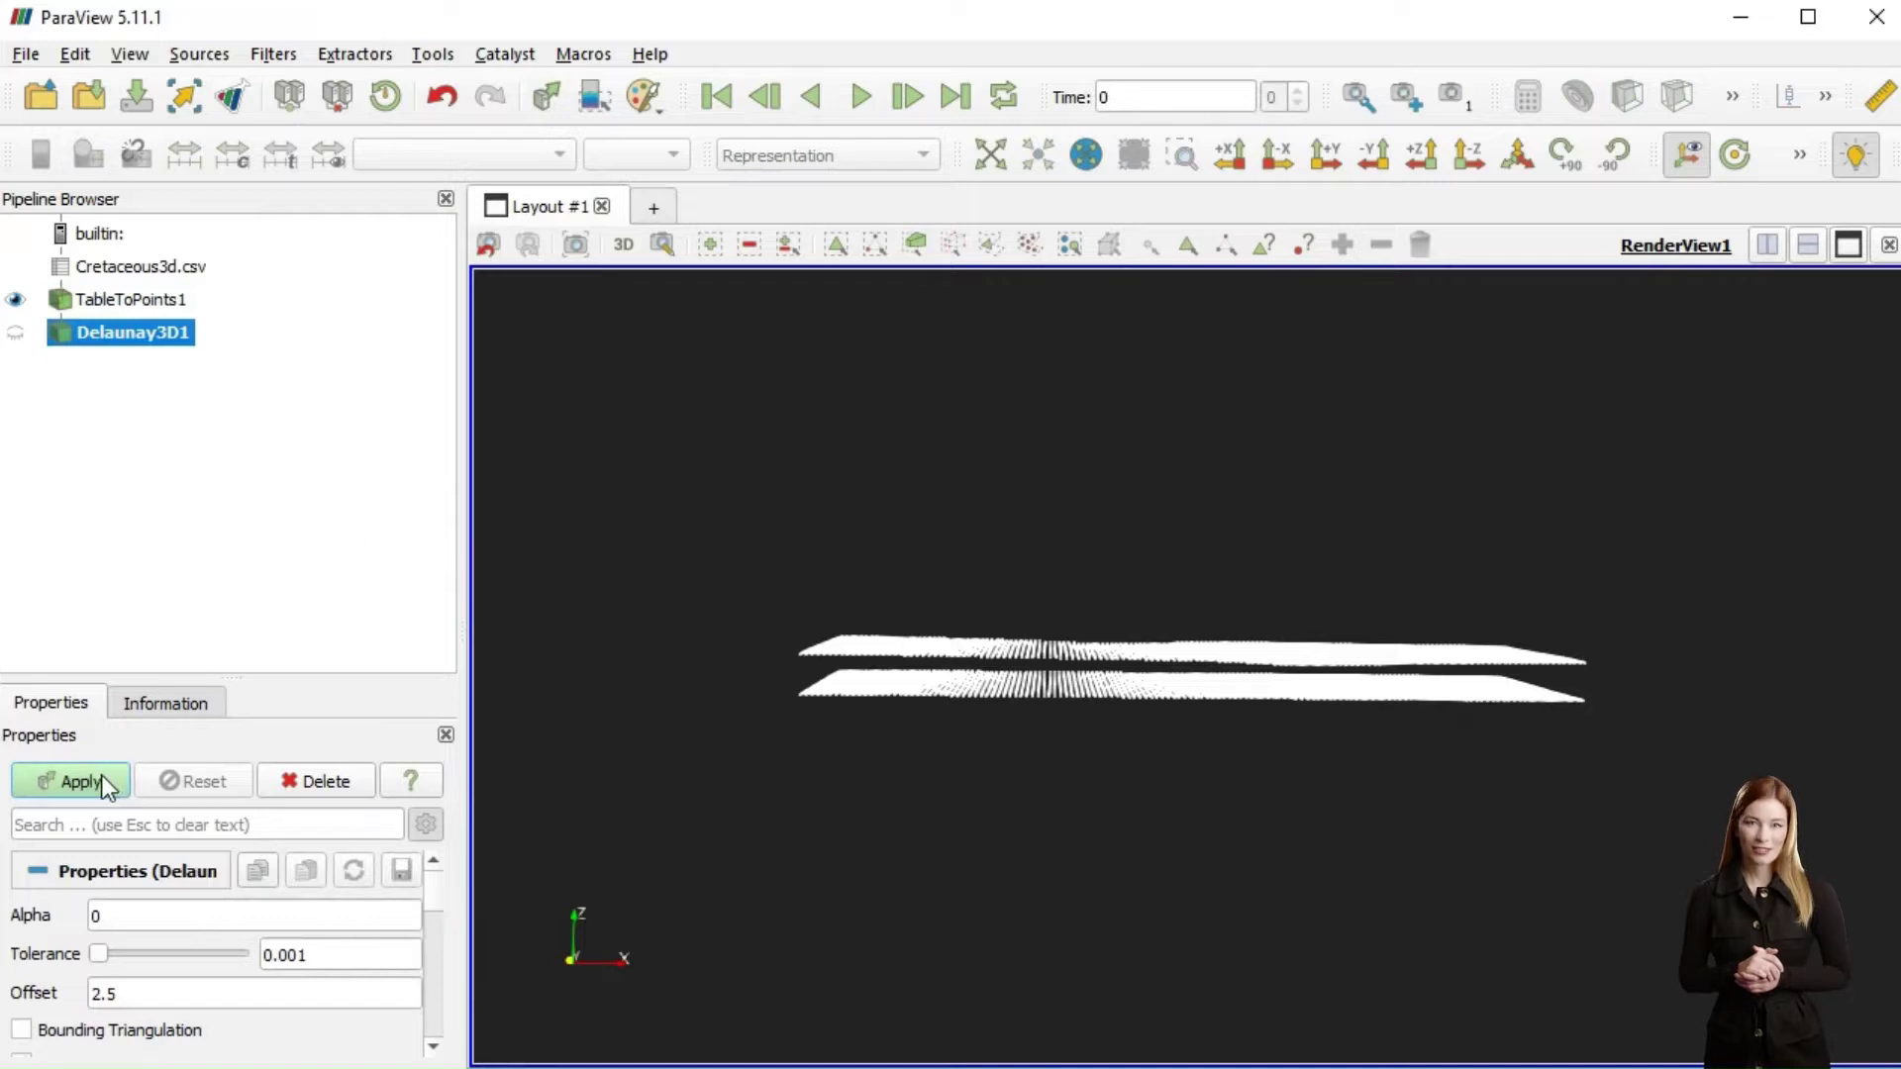
pyautogui.click(103, 781)
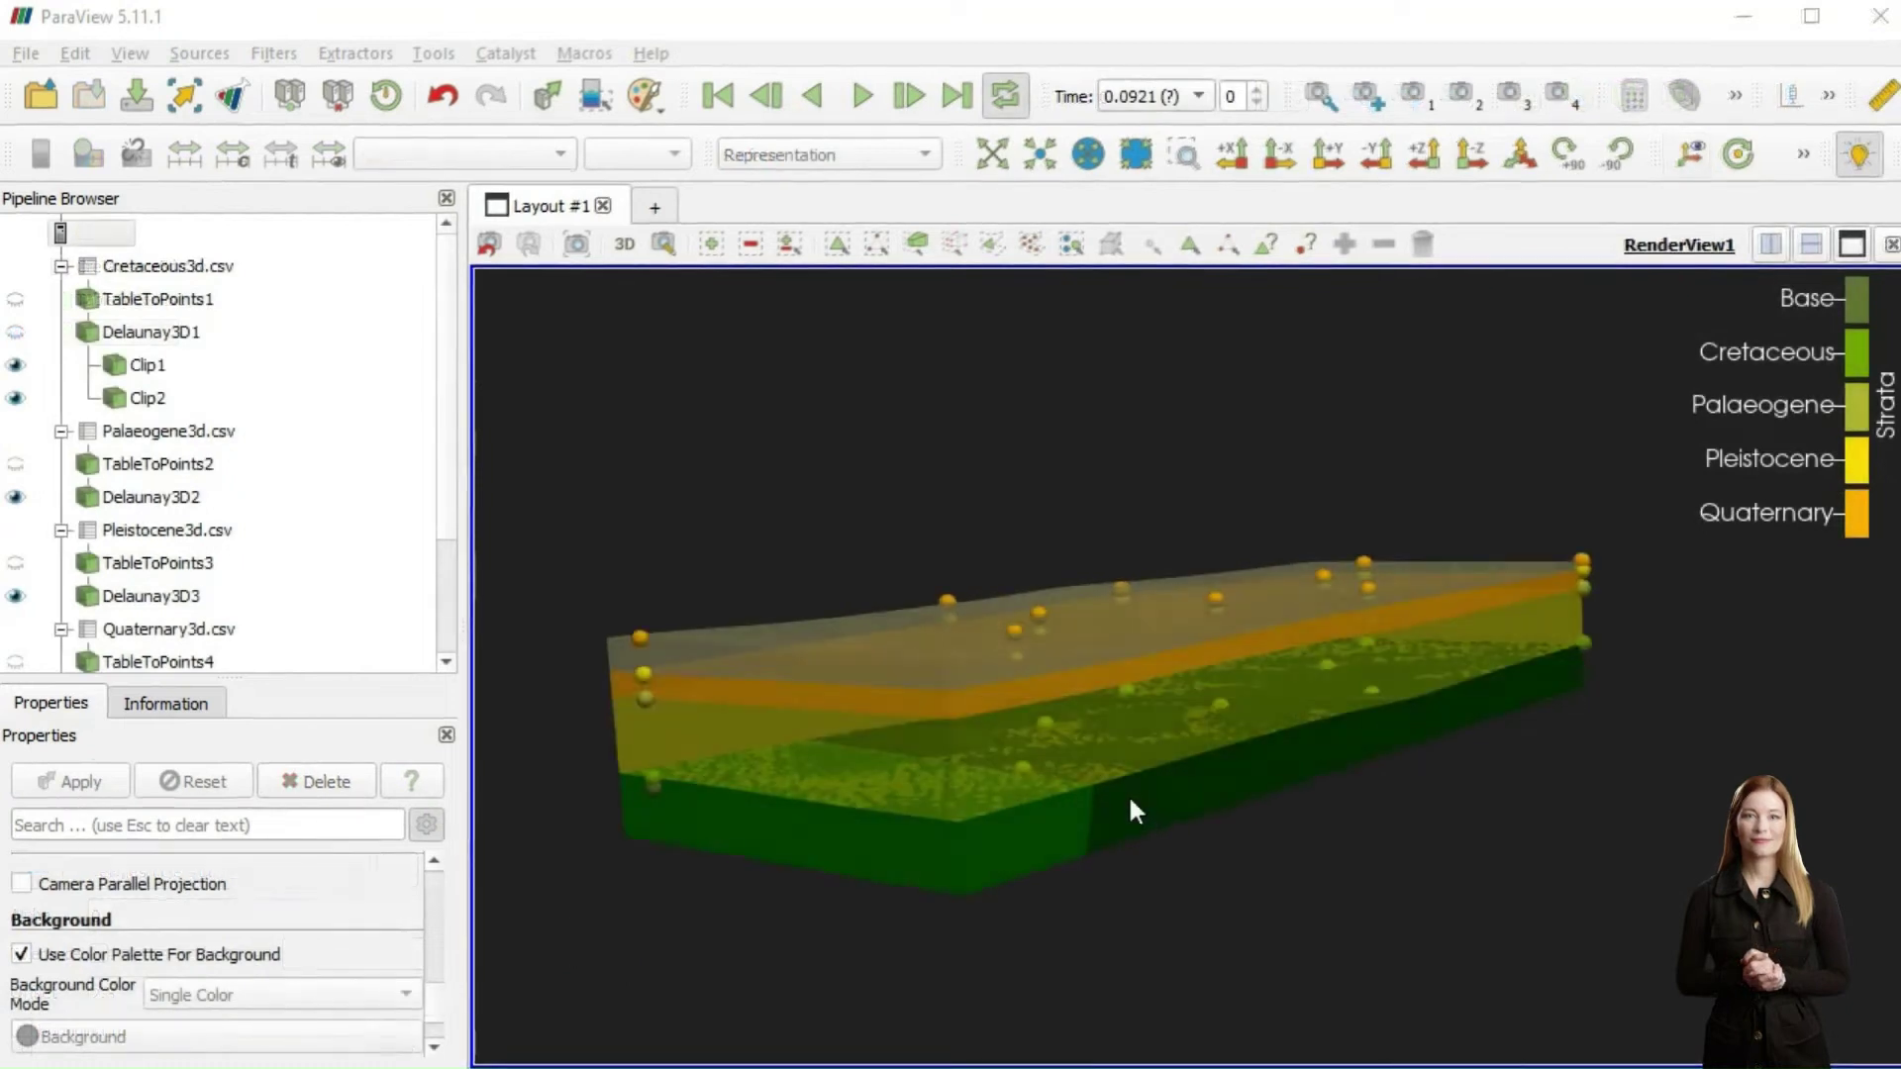
# Set the Delaunay3D4 volume's opacity to 0.47 and rotate the strata model to a low side view
pyautogui.moveTo(1132, 803); pyautogui.dragTo(894, 612)
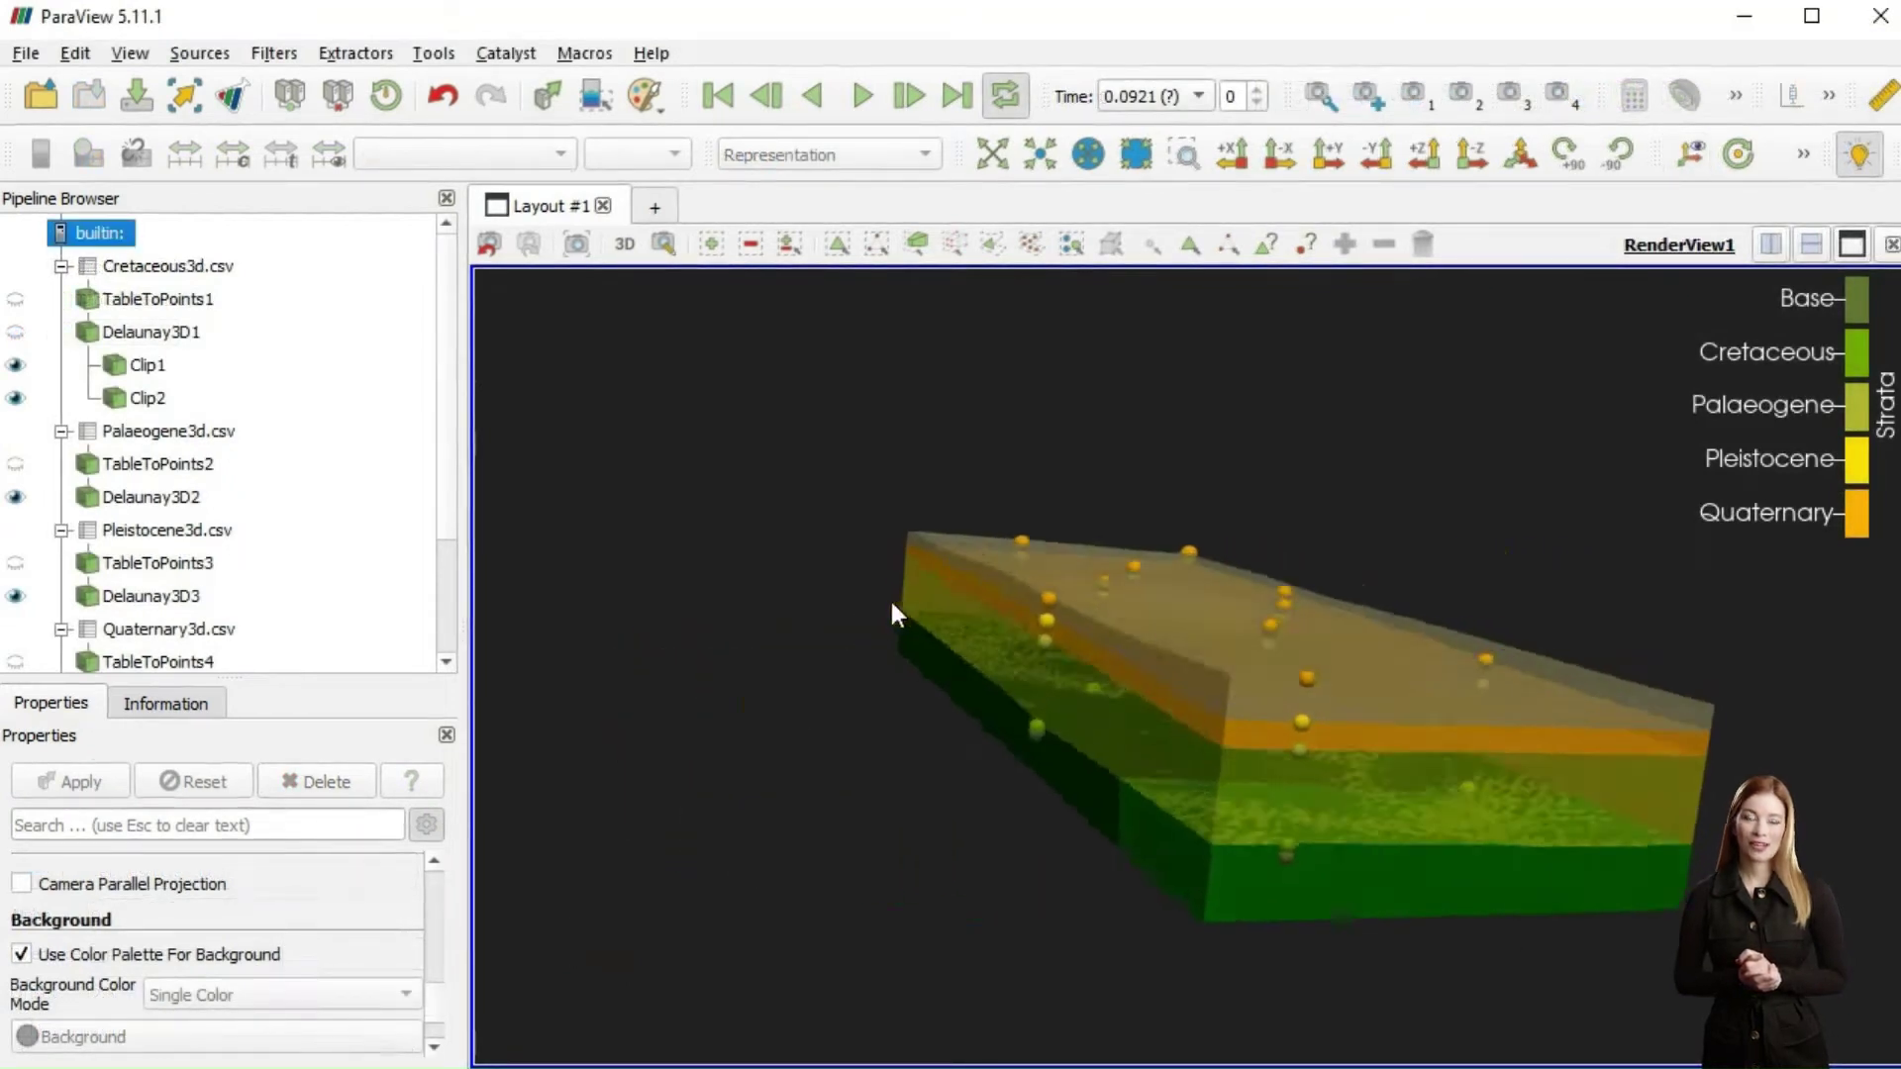
pyautogui.scroll(-2, 448, 619)
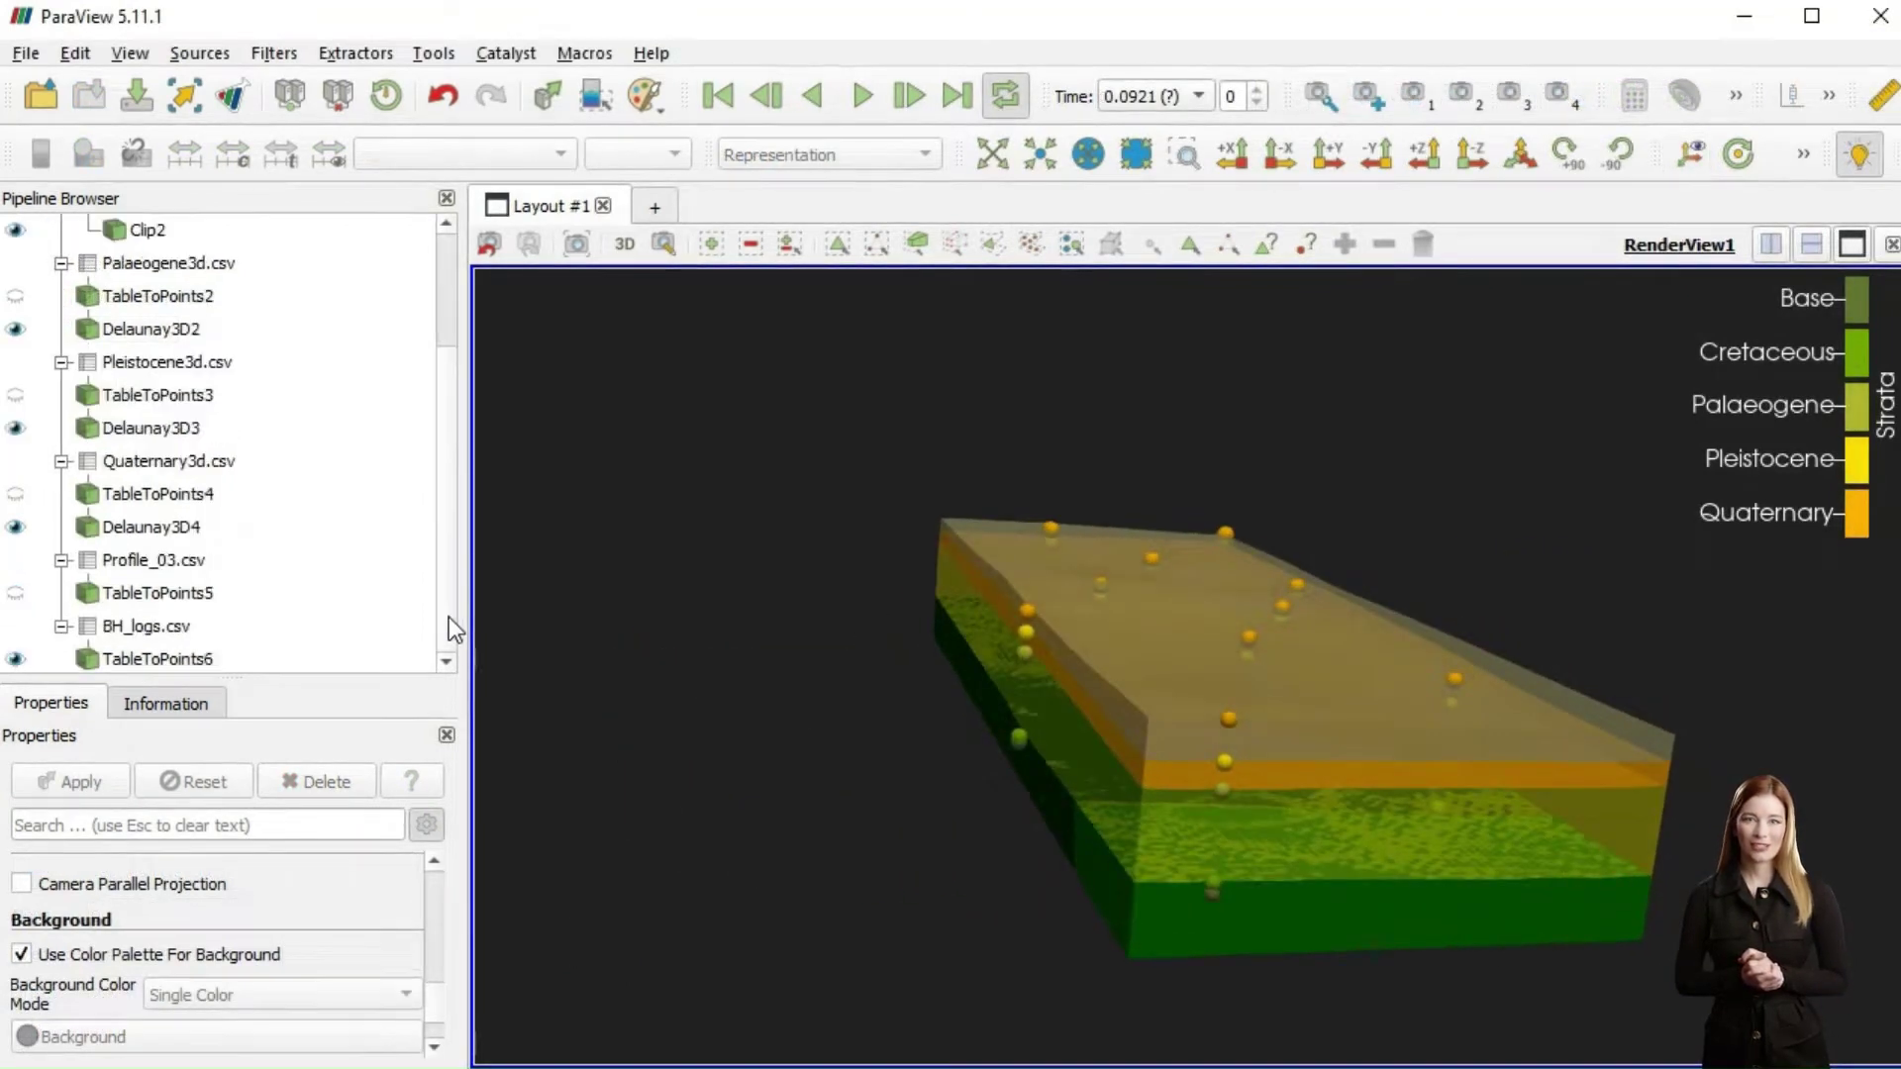
pyautogui.click(126, 533)
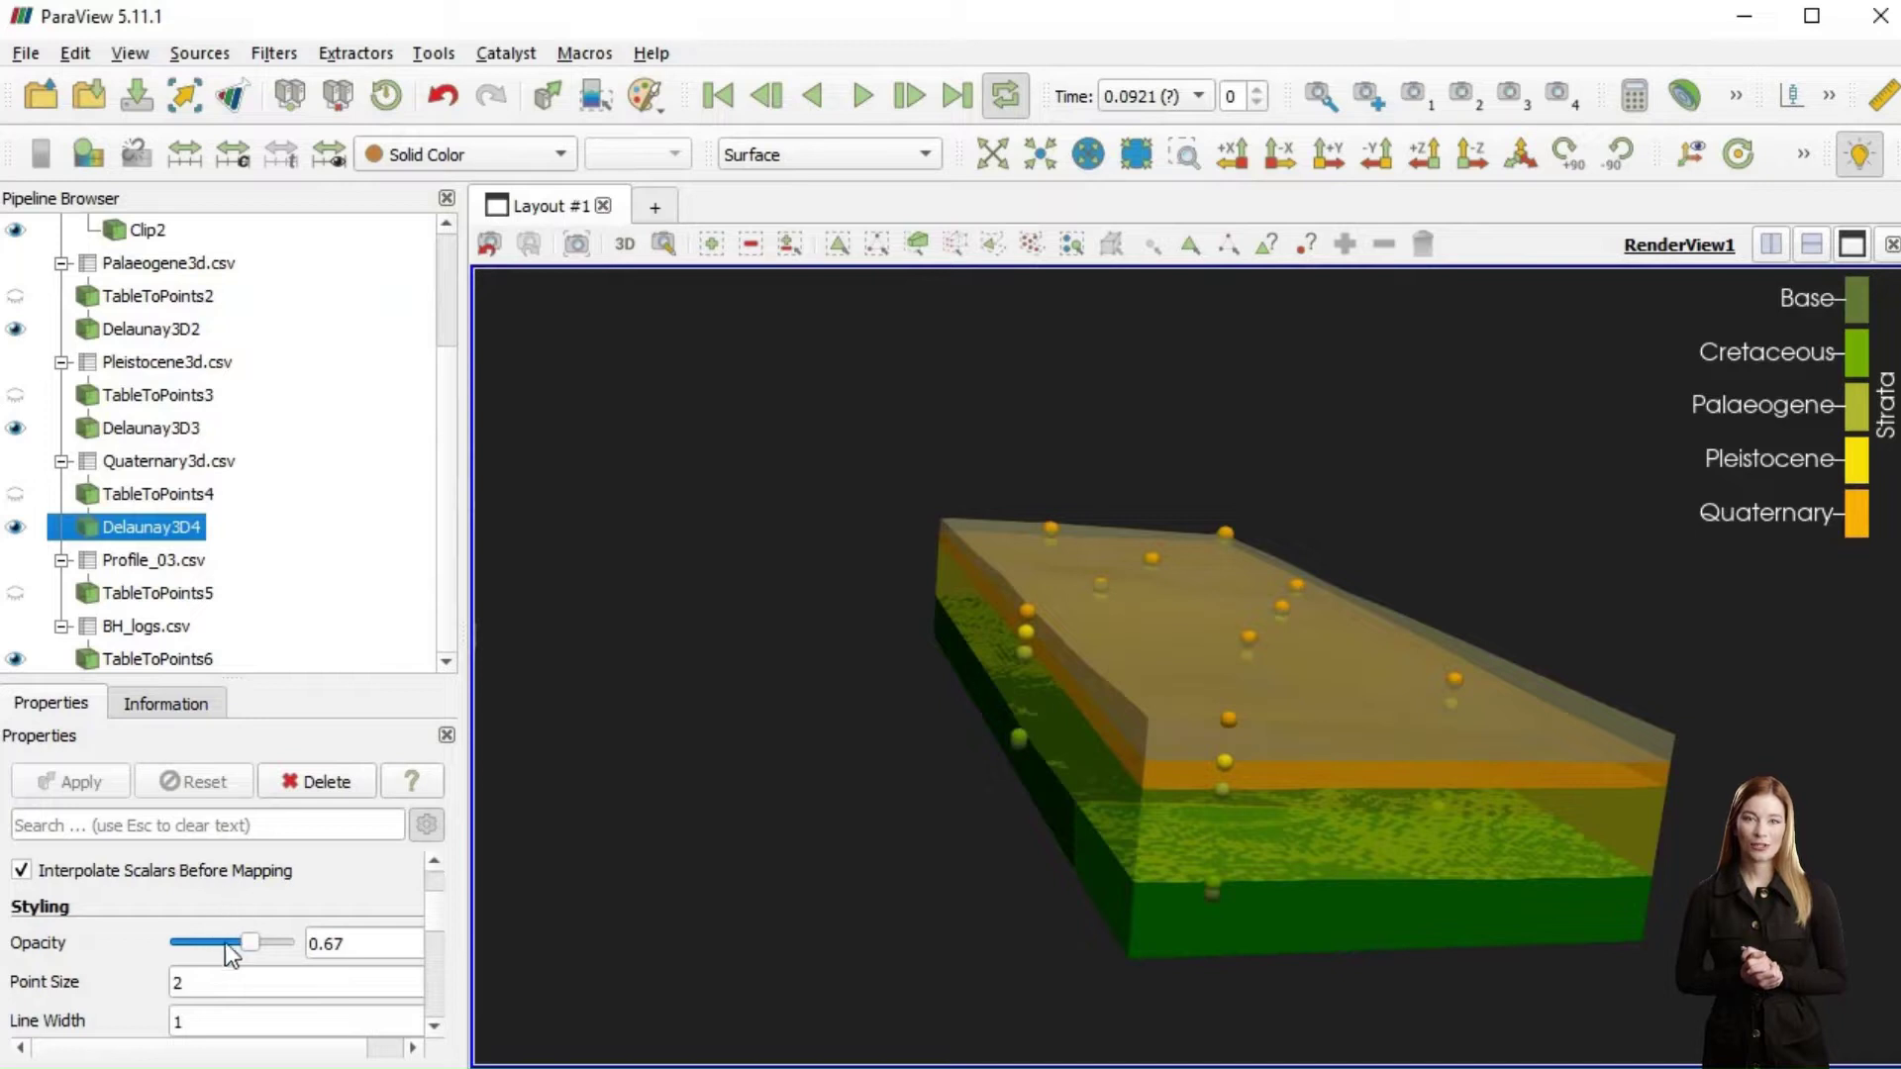
pyautogui.click(225, 944)
pyautogui.moveTo(1327, 810); pyautogui.dragTo(1149, 798)
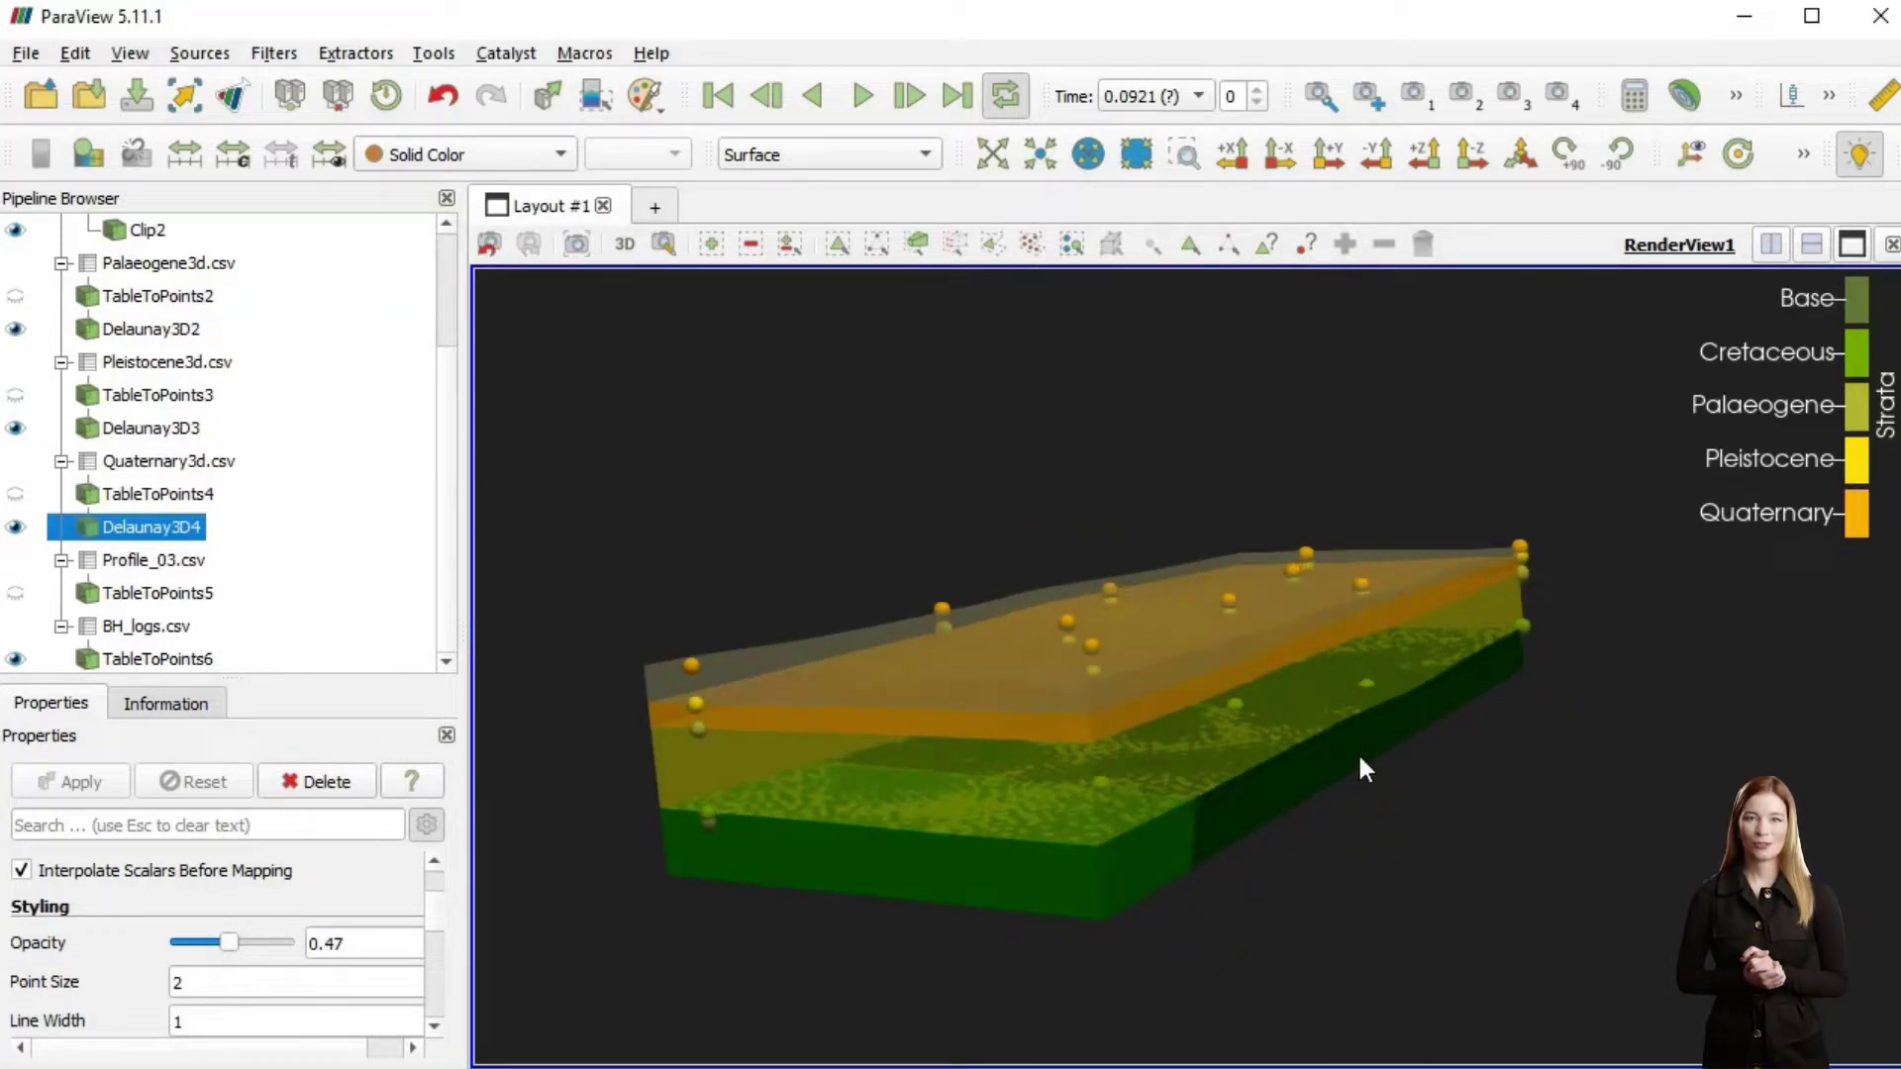
pyautogui.moveTo(1357, 751); pyautogui.dragTo(1364, 707)
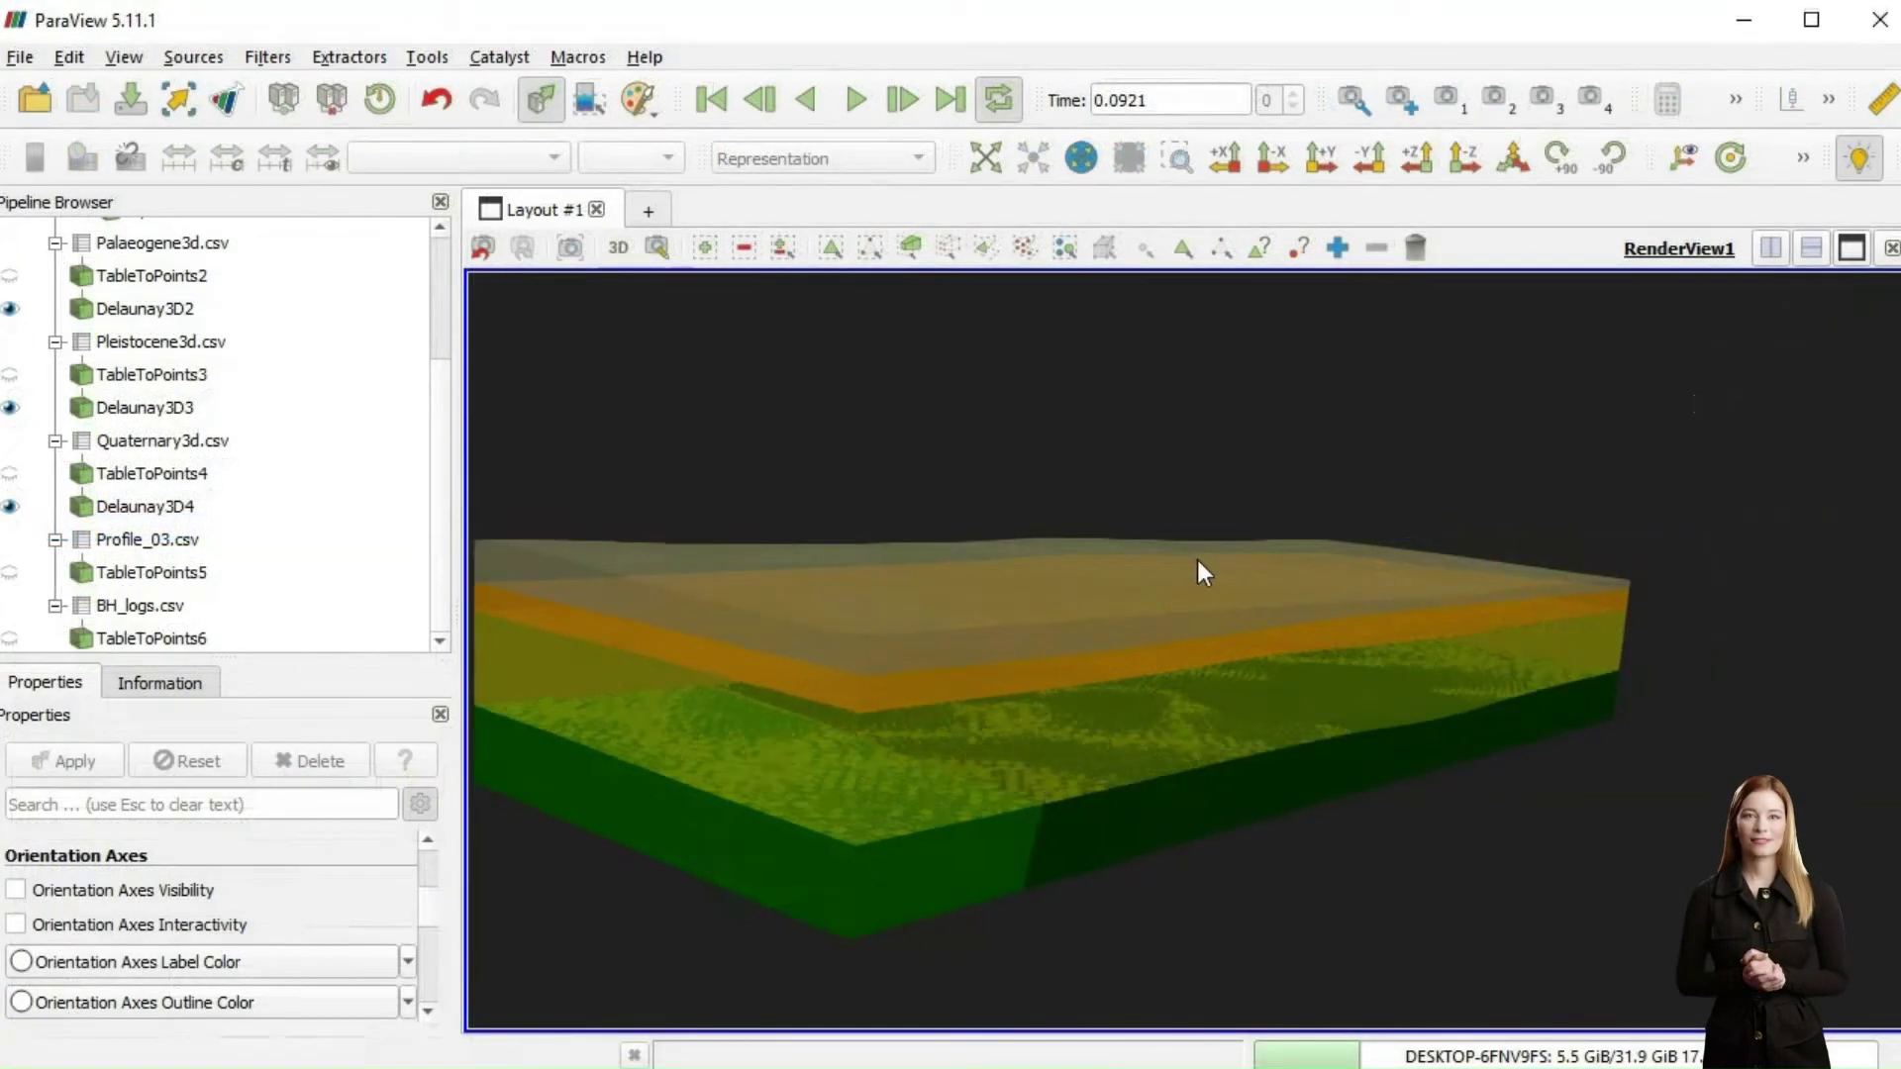
pyautogui.moveTo(1197, 561); pyautogui.dragTo(1204, 567)
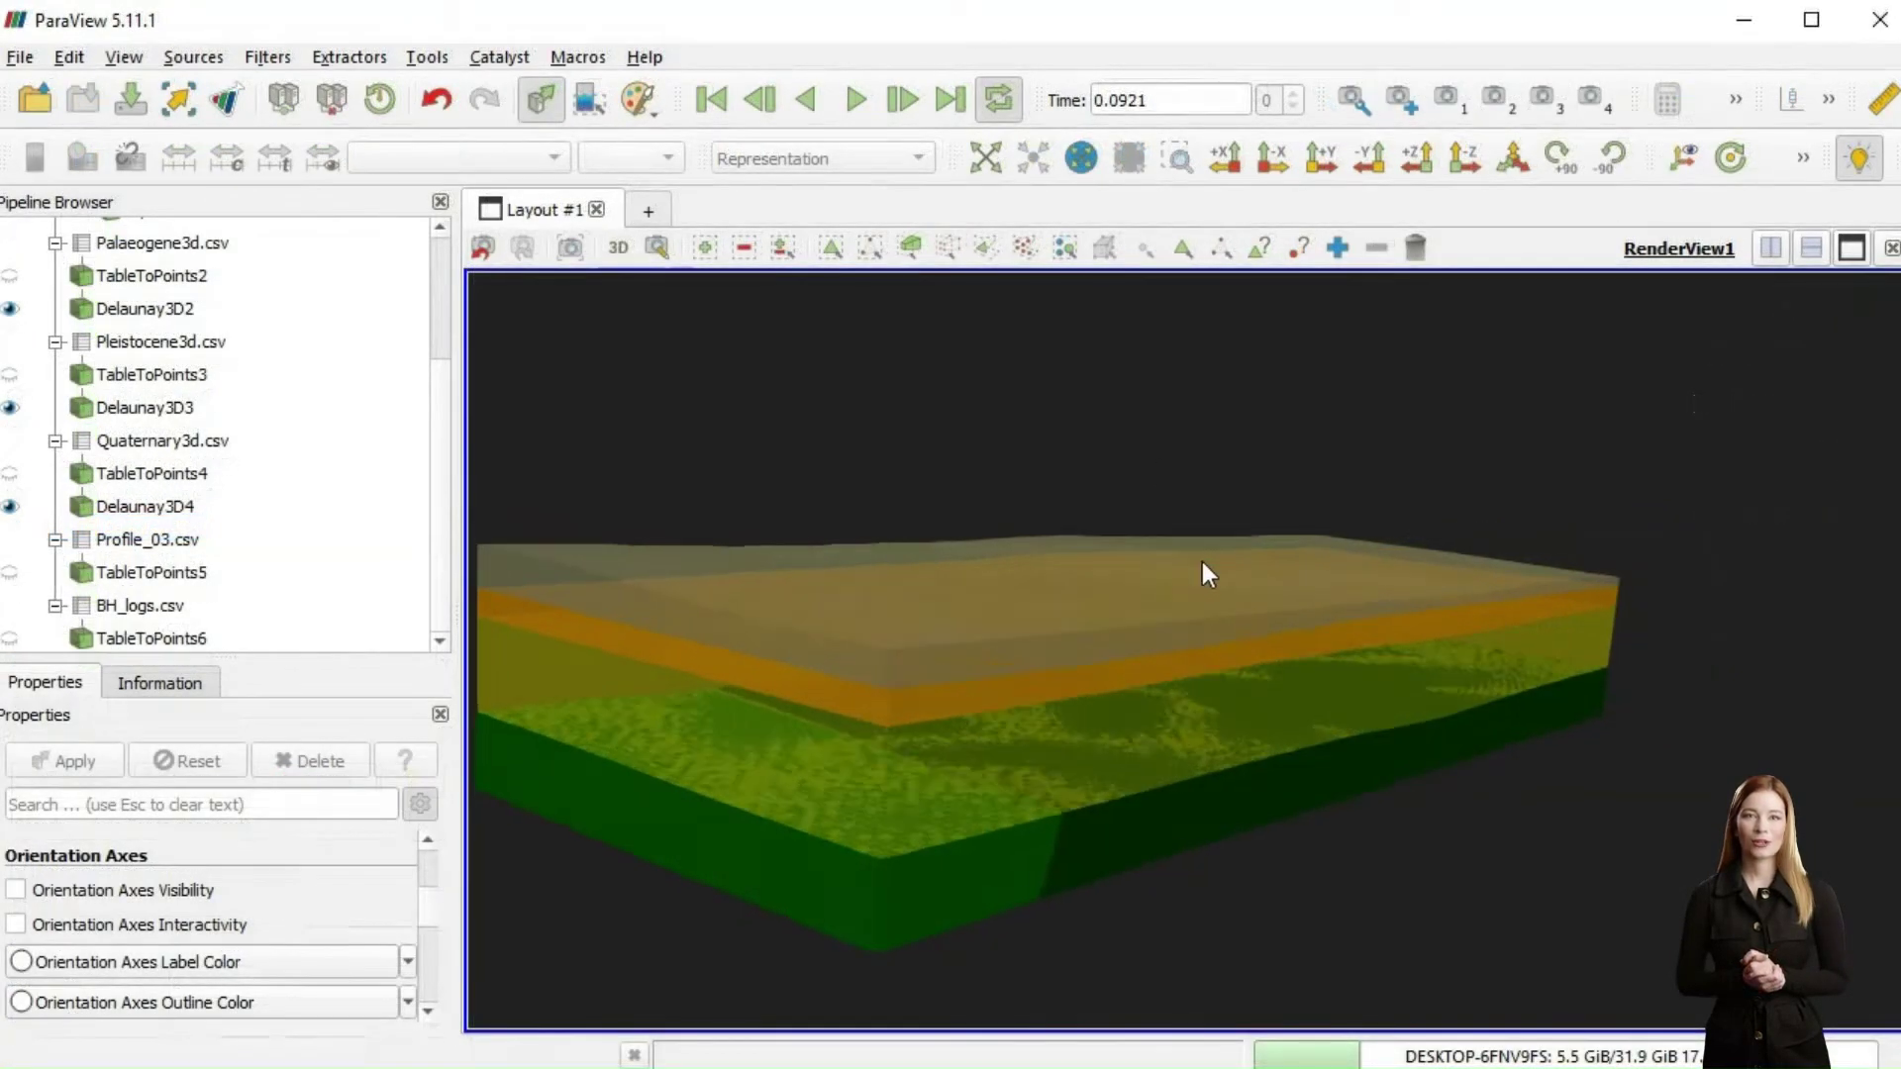
# Open BH_with_tests.txt with the file type filter set to delimited text
pyautogui.click(32, 105)
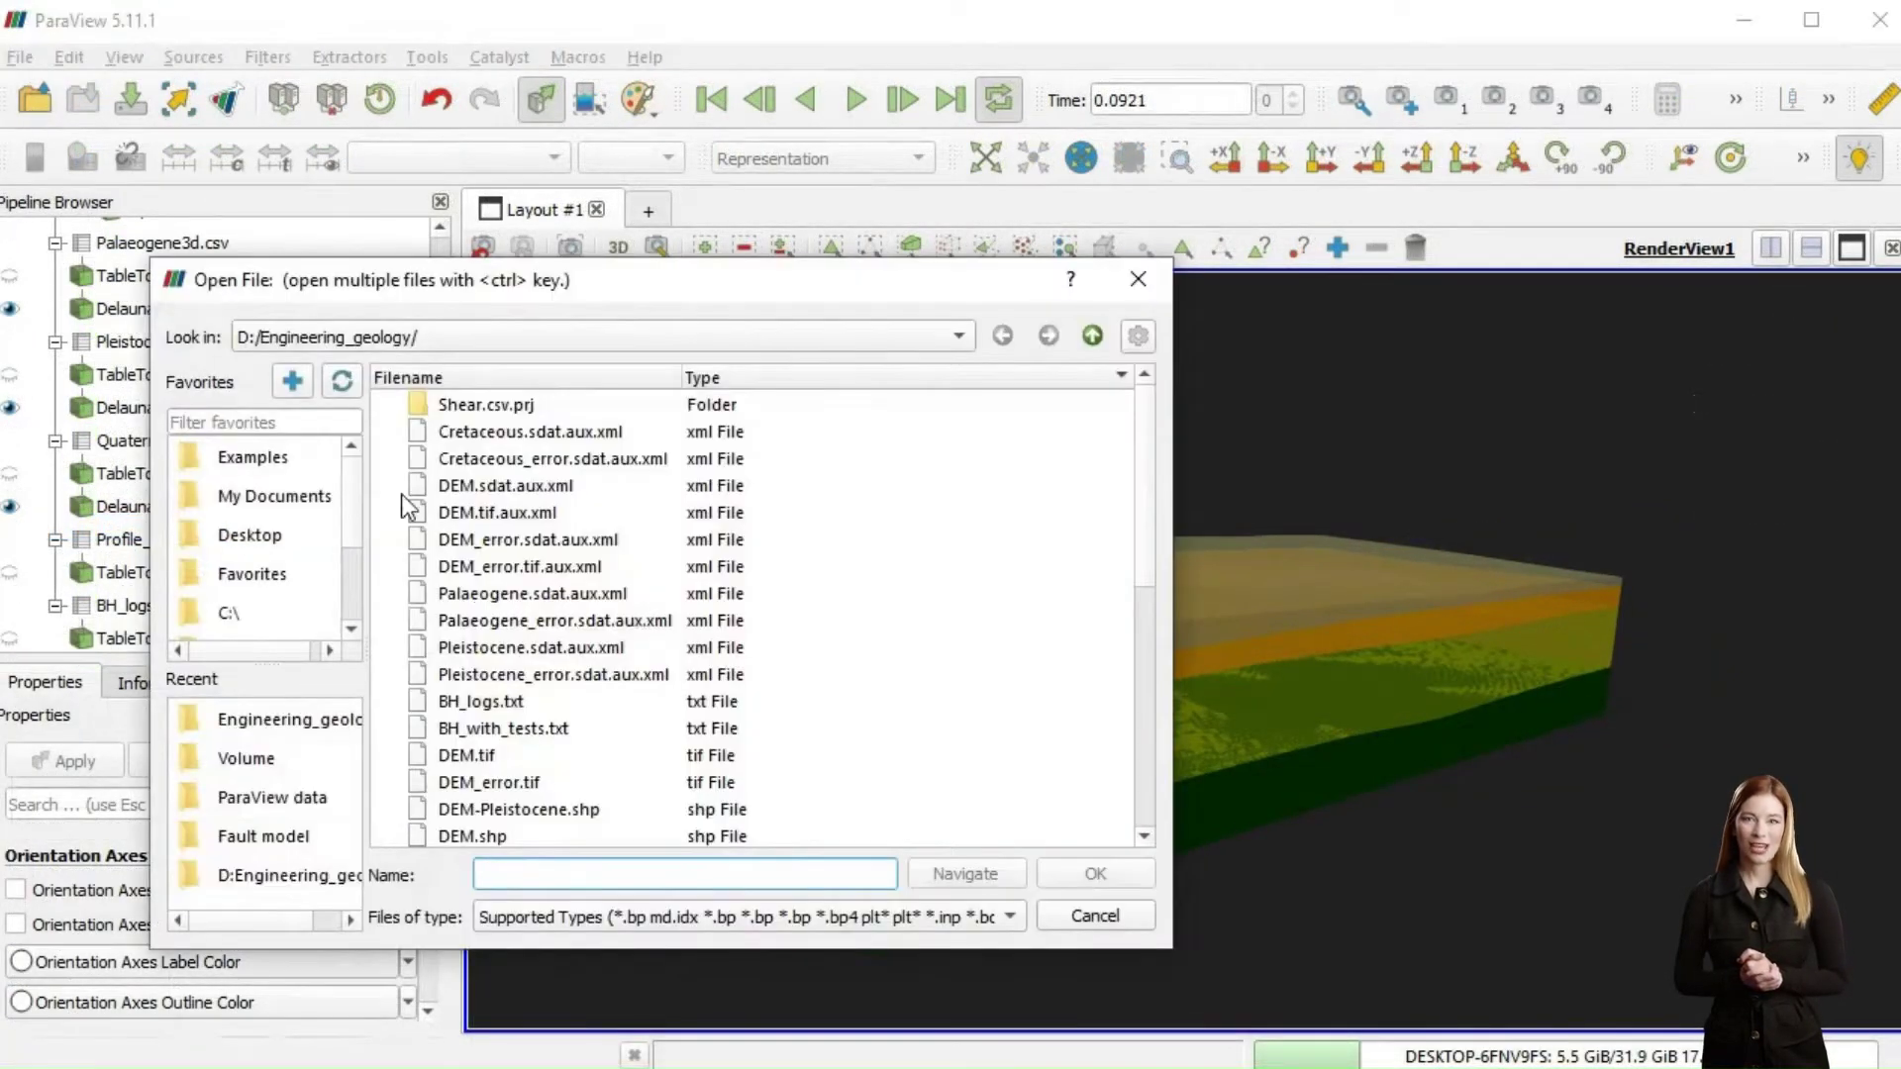
pyautogui.click(886, 920)
pyautogui.click(665, 657)
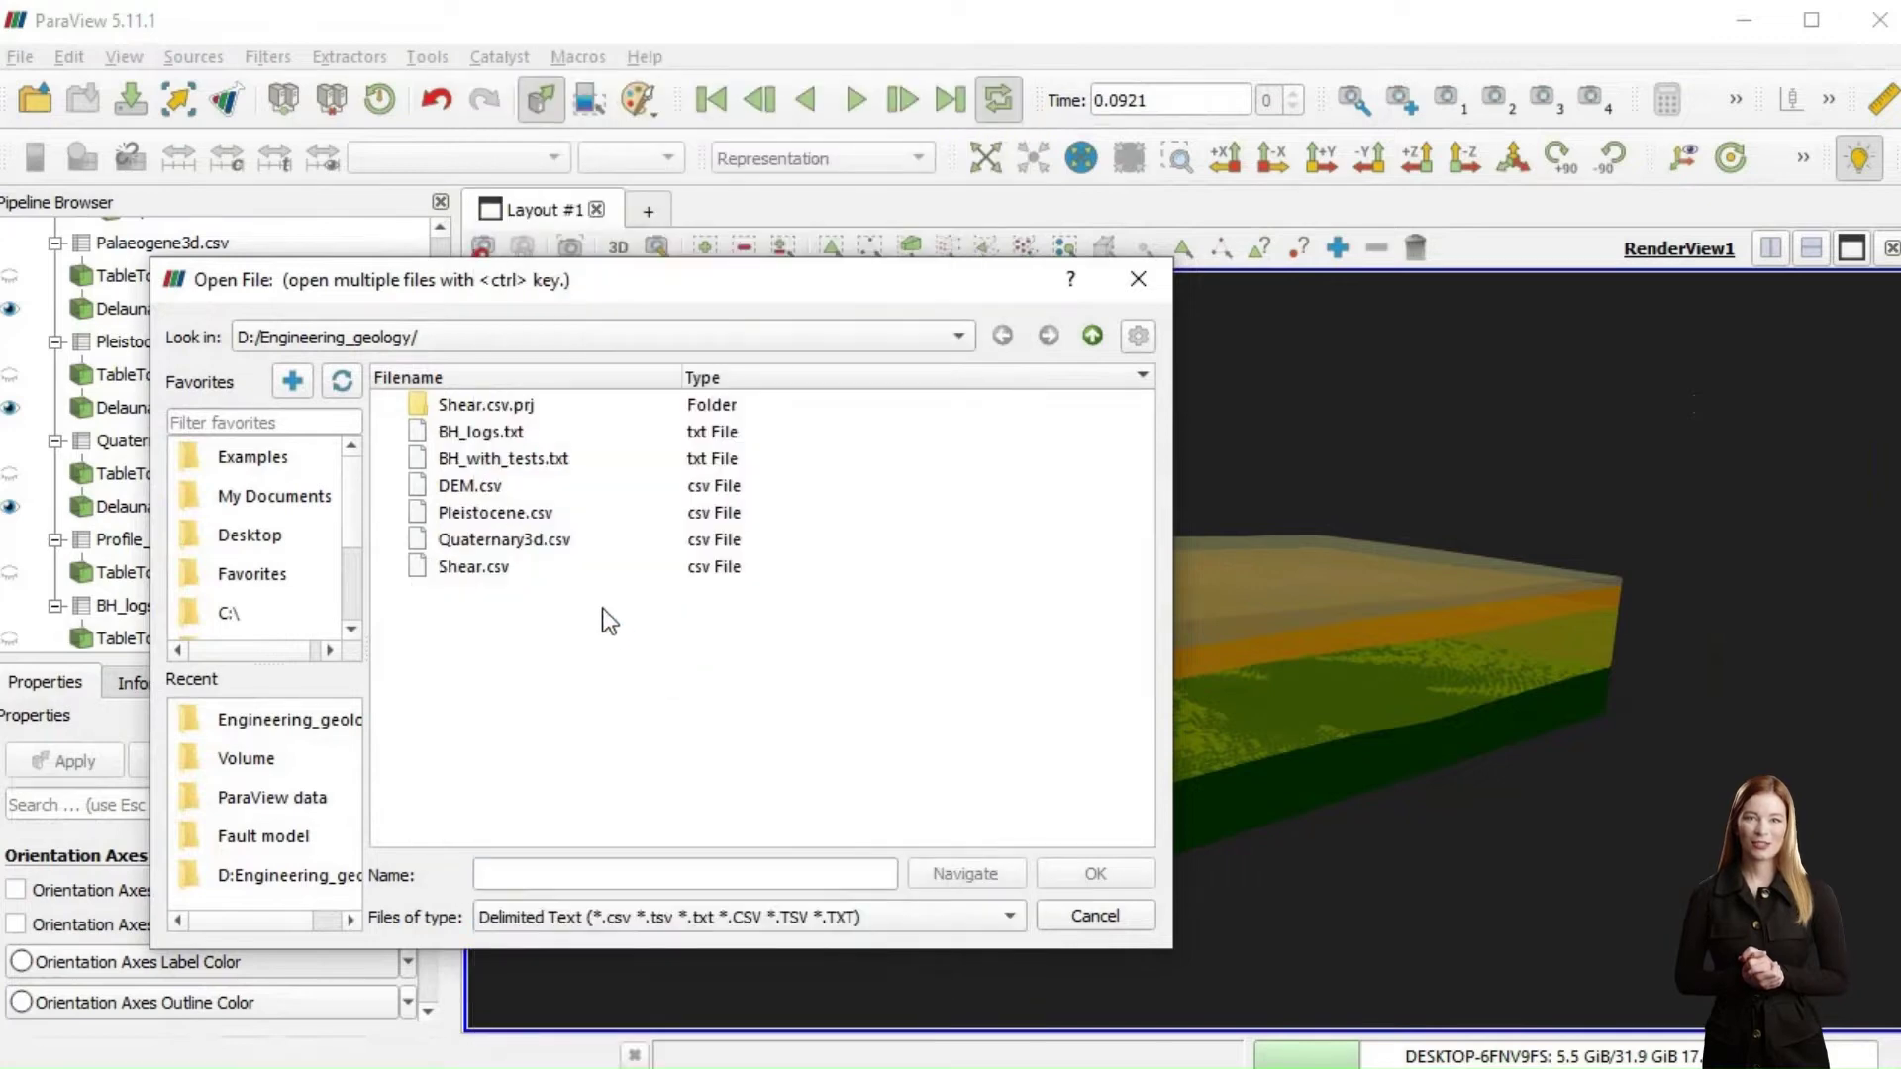
pyautogui.click(526, 460)
pyautogui.click(1094, 872)
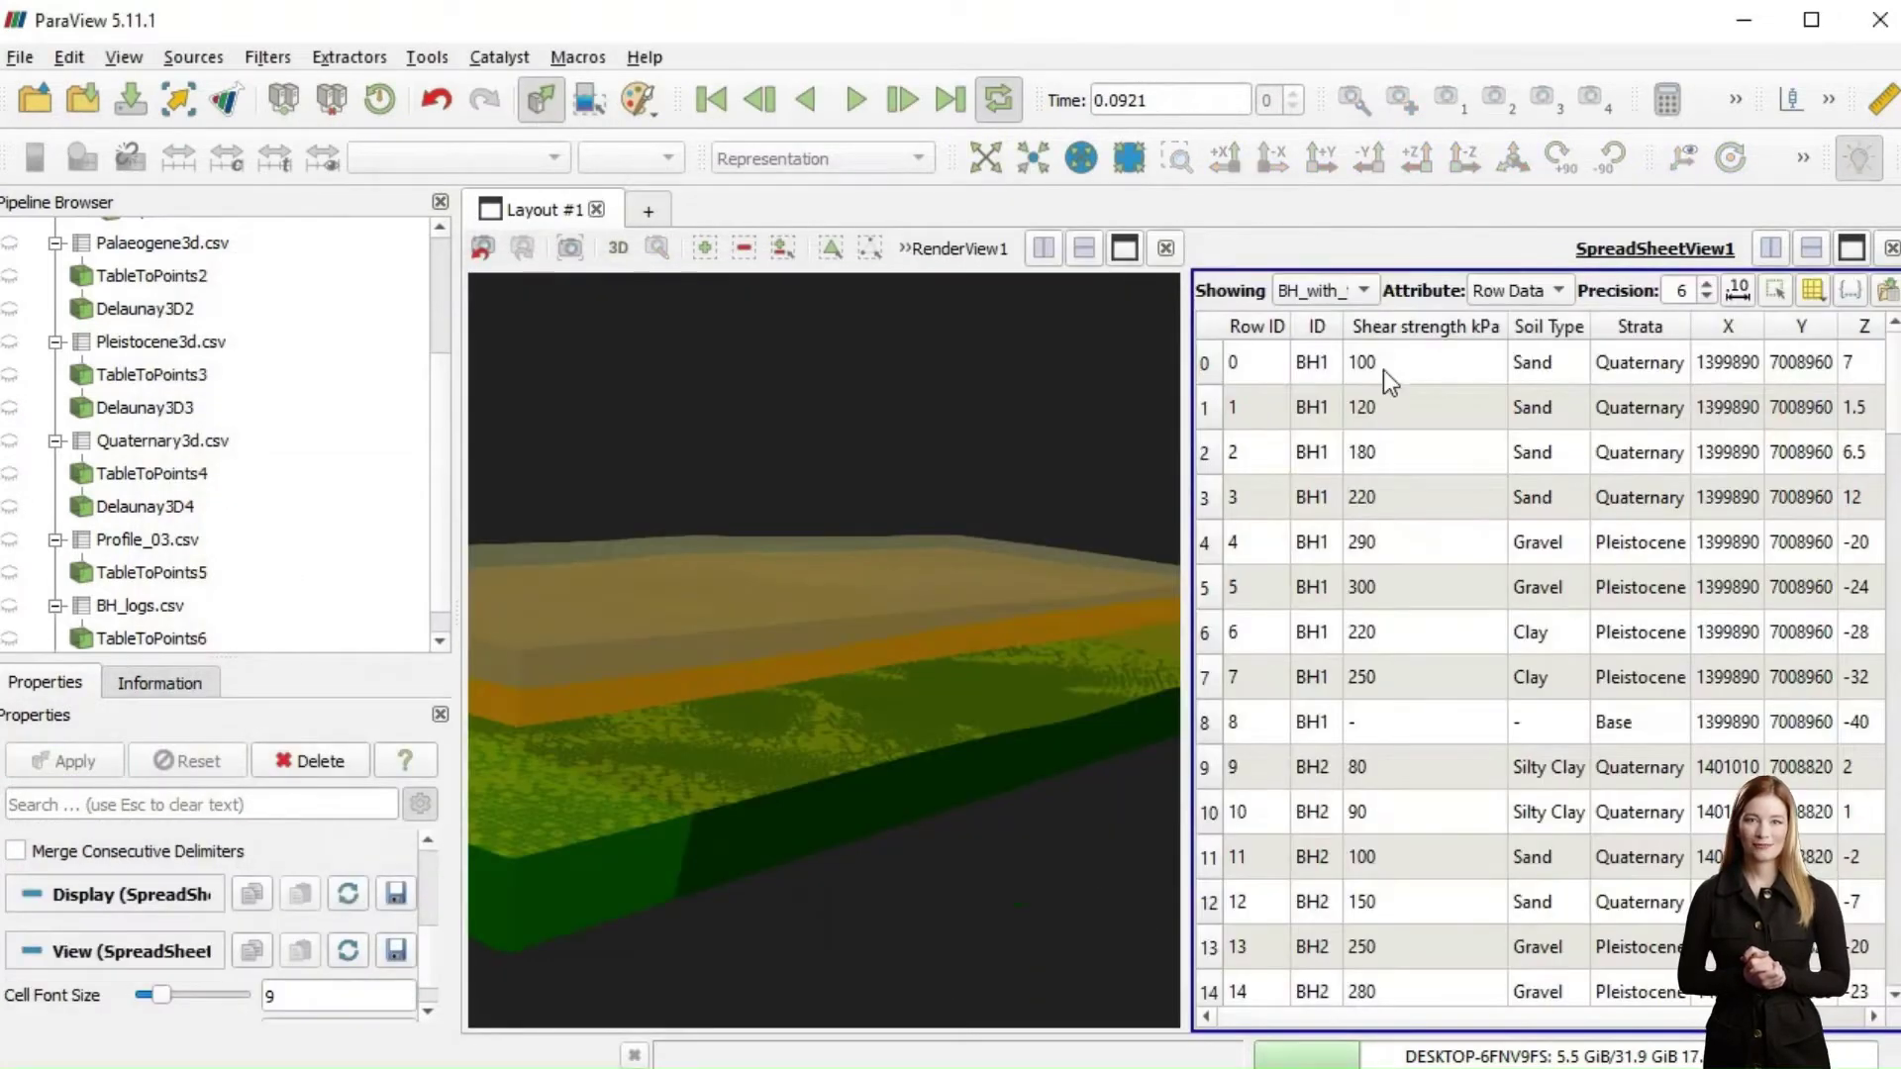
# Add a Table To Points filter to the borehole table and close the spreadsheet view
pyautogui.click(267, 56)
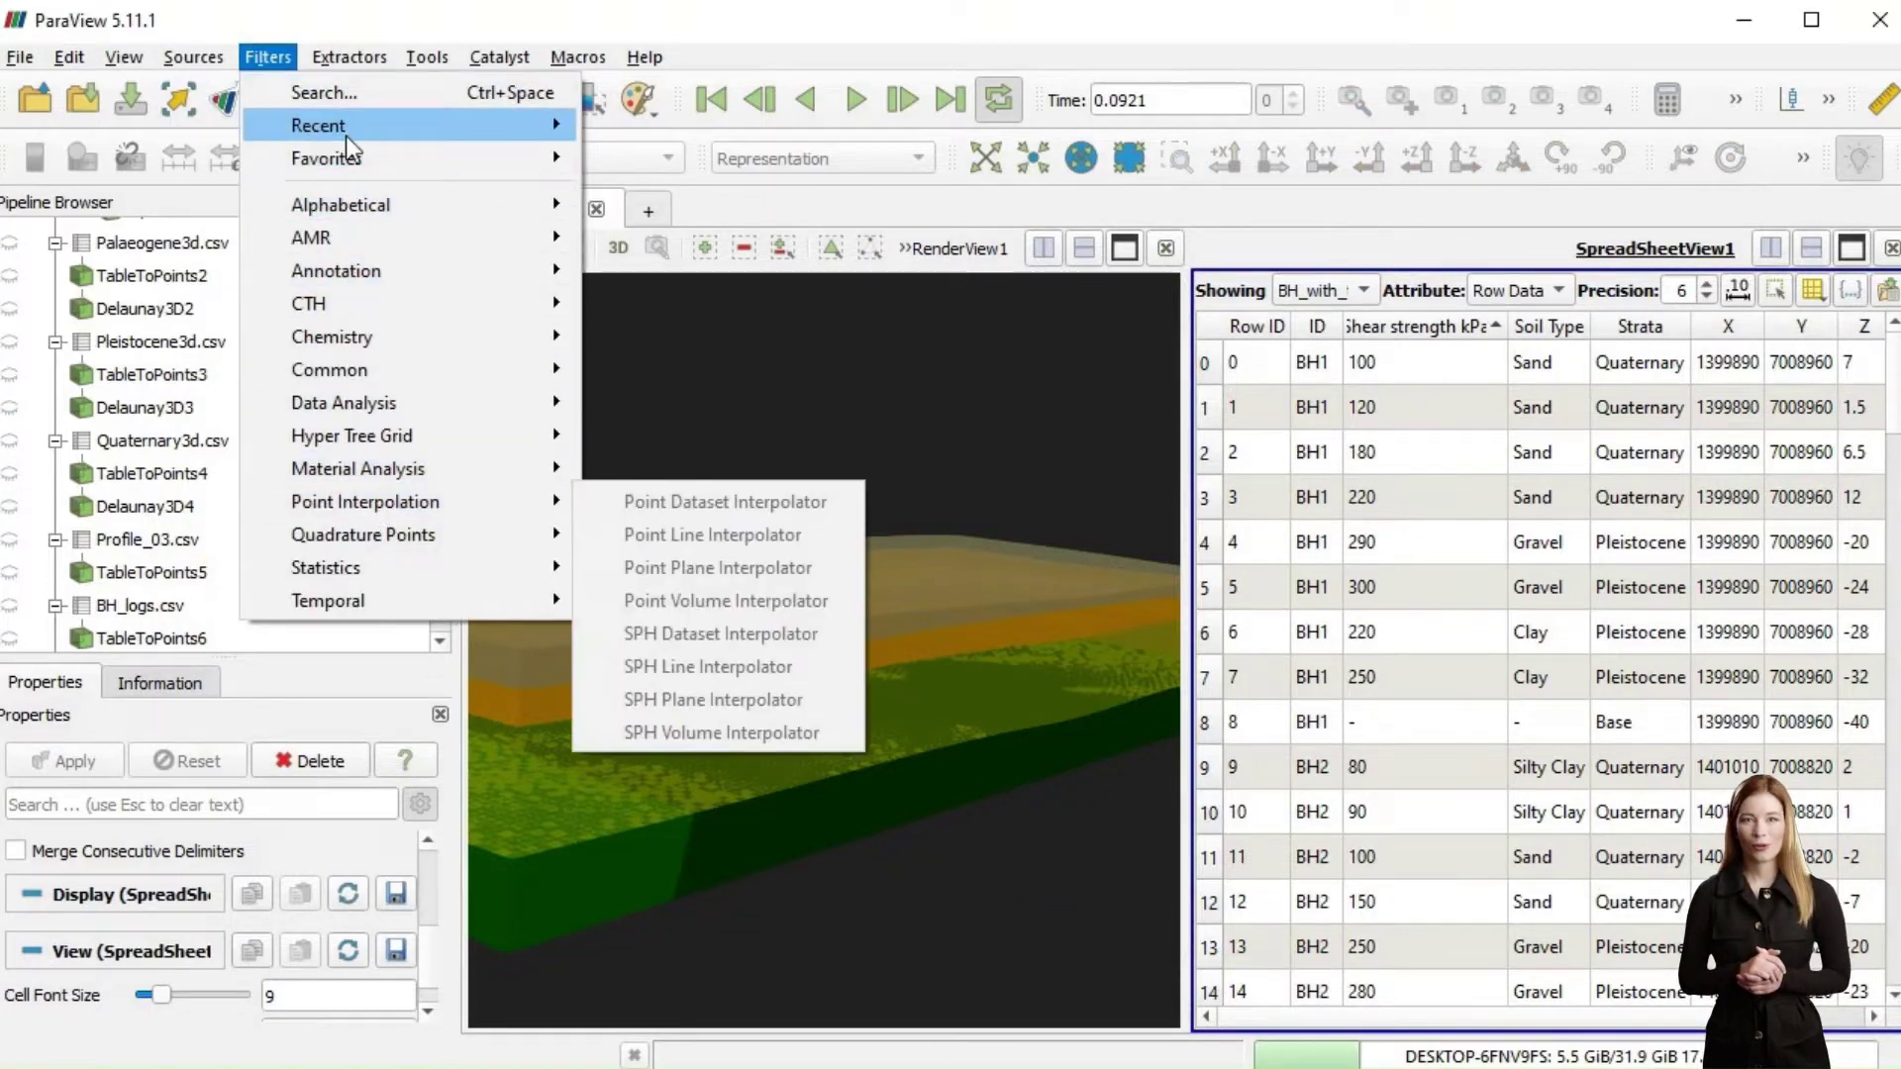
pyautogui.moveTo(346, 127)
pyautogui.click(695, 126)
pyautogui.click(1890, 248)
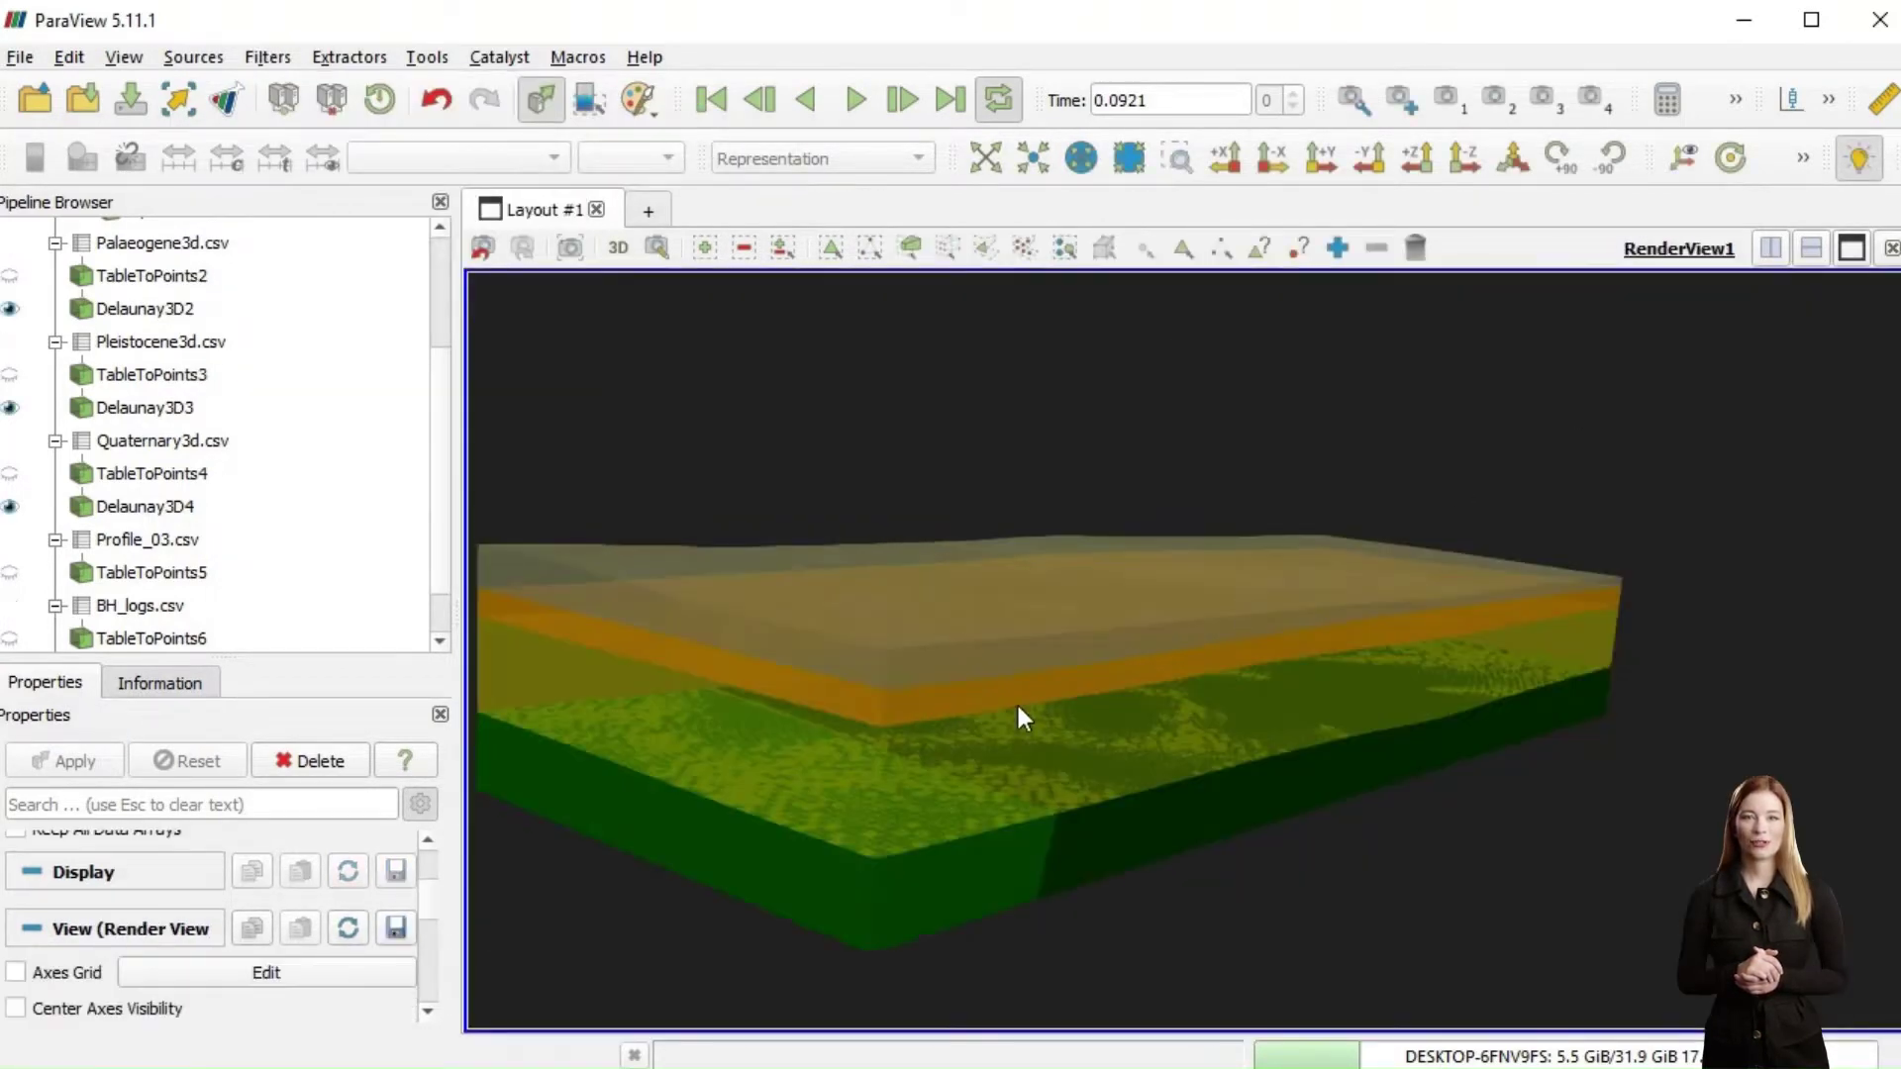
pyautogui.scroll(-1, 178, 651)
pyautogui.scroll(-2, 271, 847)
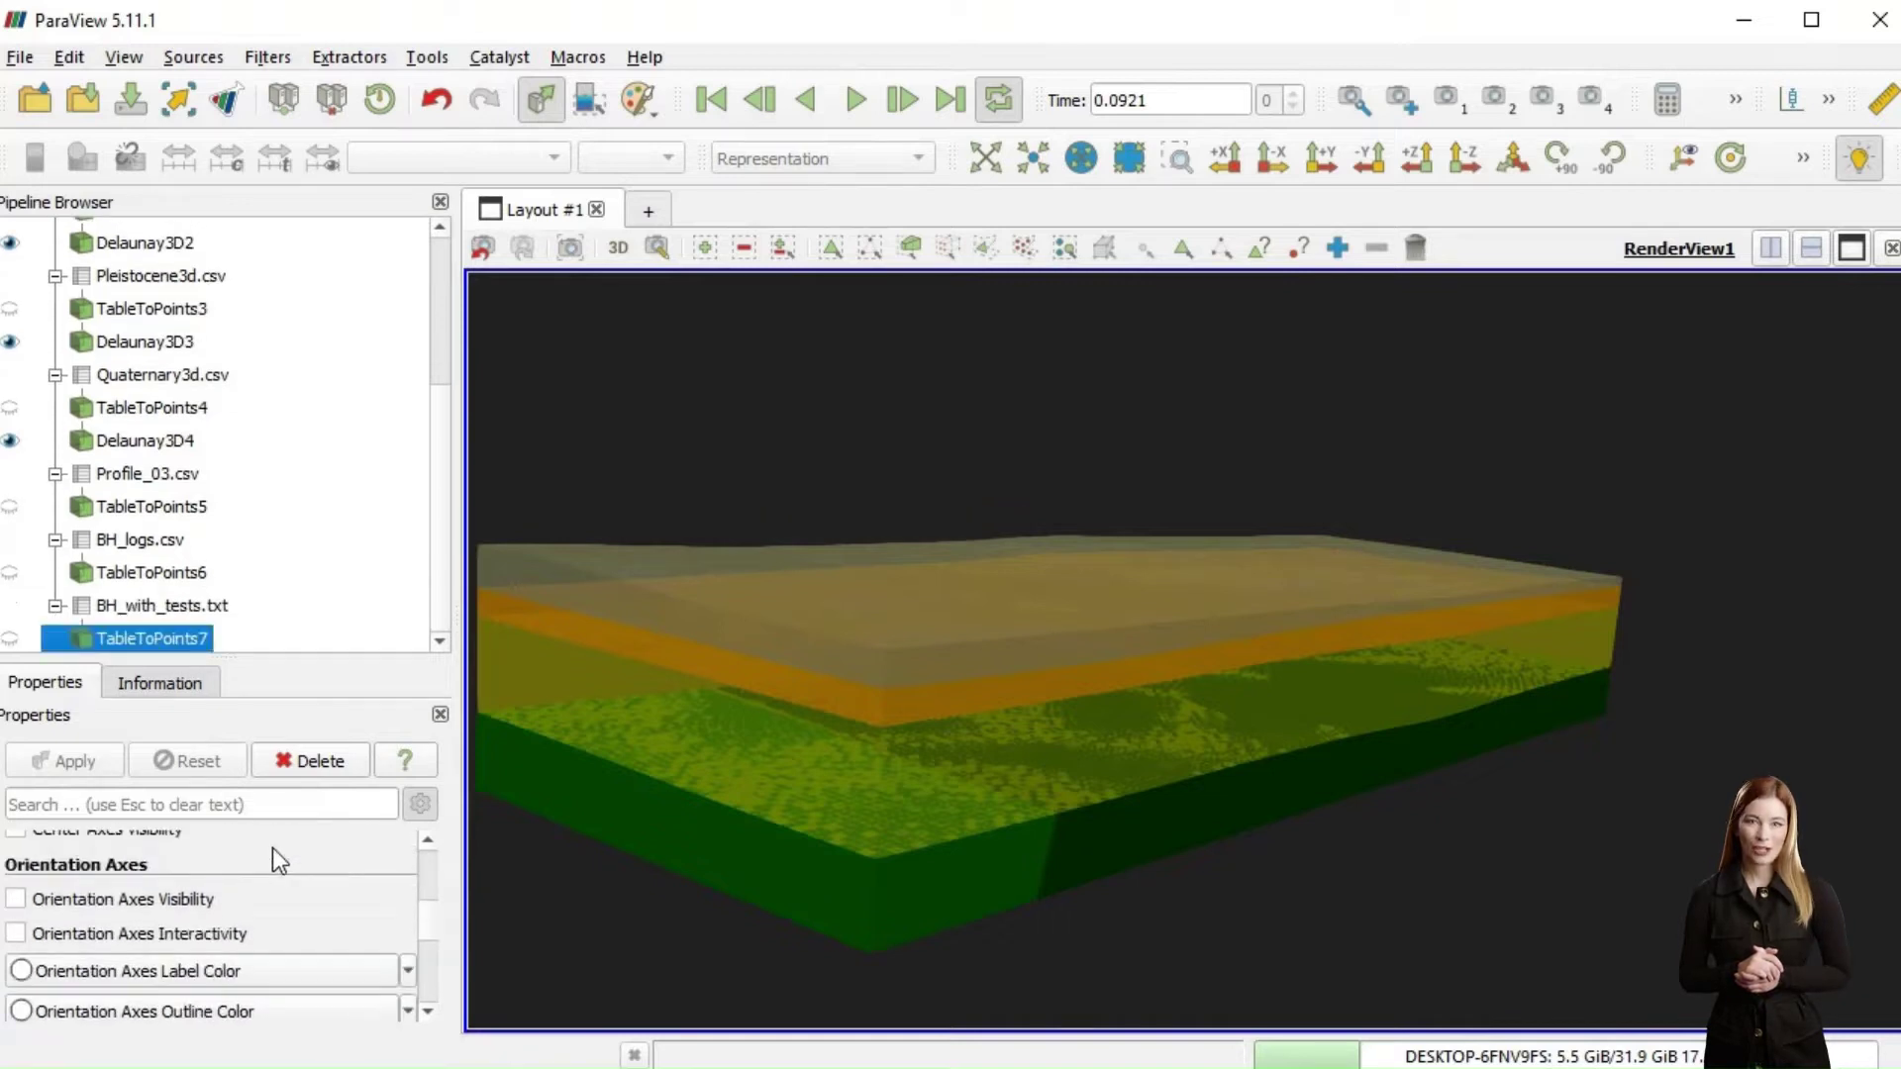
pyautogui.scroll(10, 266, 859)
# Set the X, Y and Z coordinate columns to X, Y and Z
pyautogui.click(257, 897)
pyautogui.click(148, 1026)
pyautogui.click(178, 938)
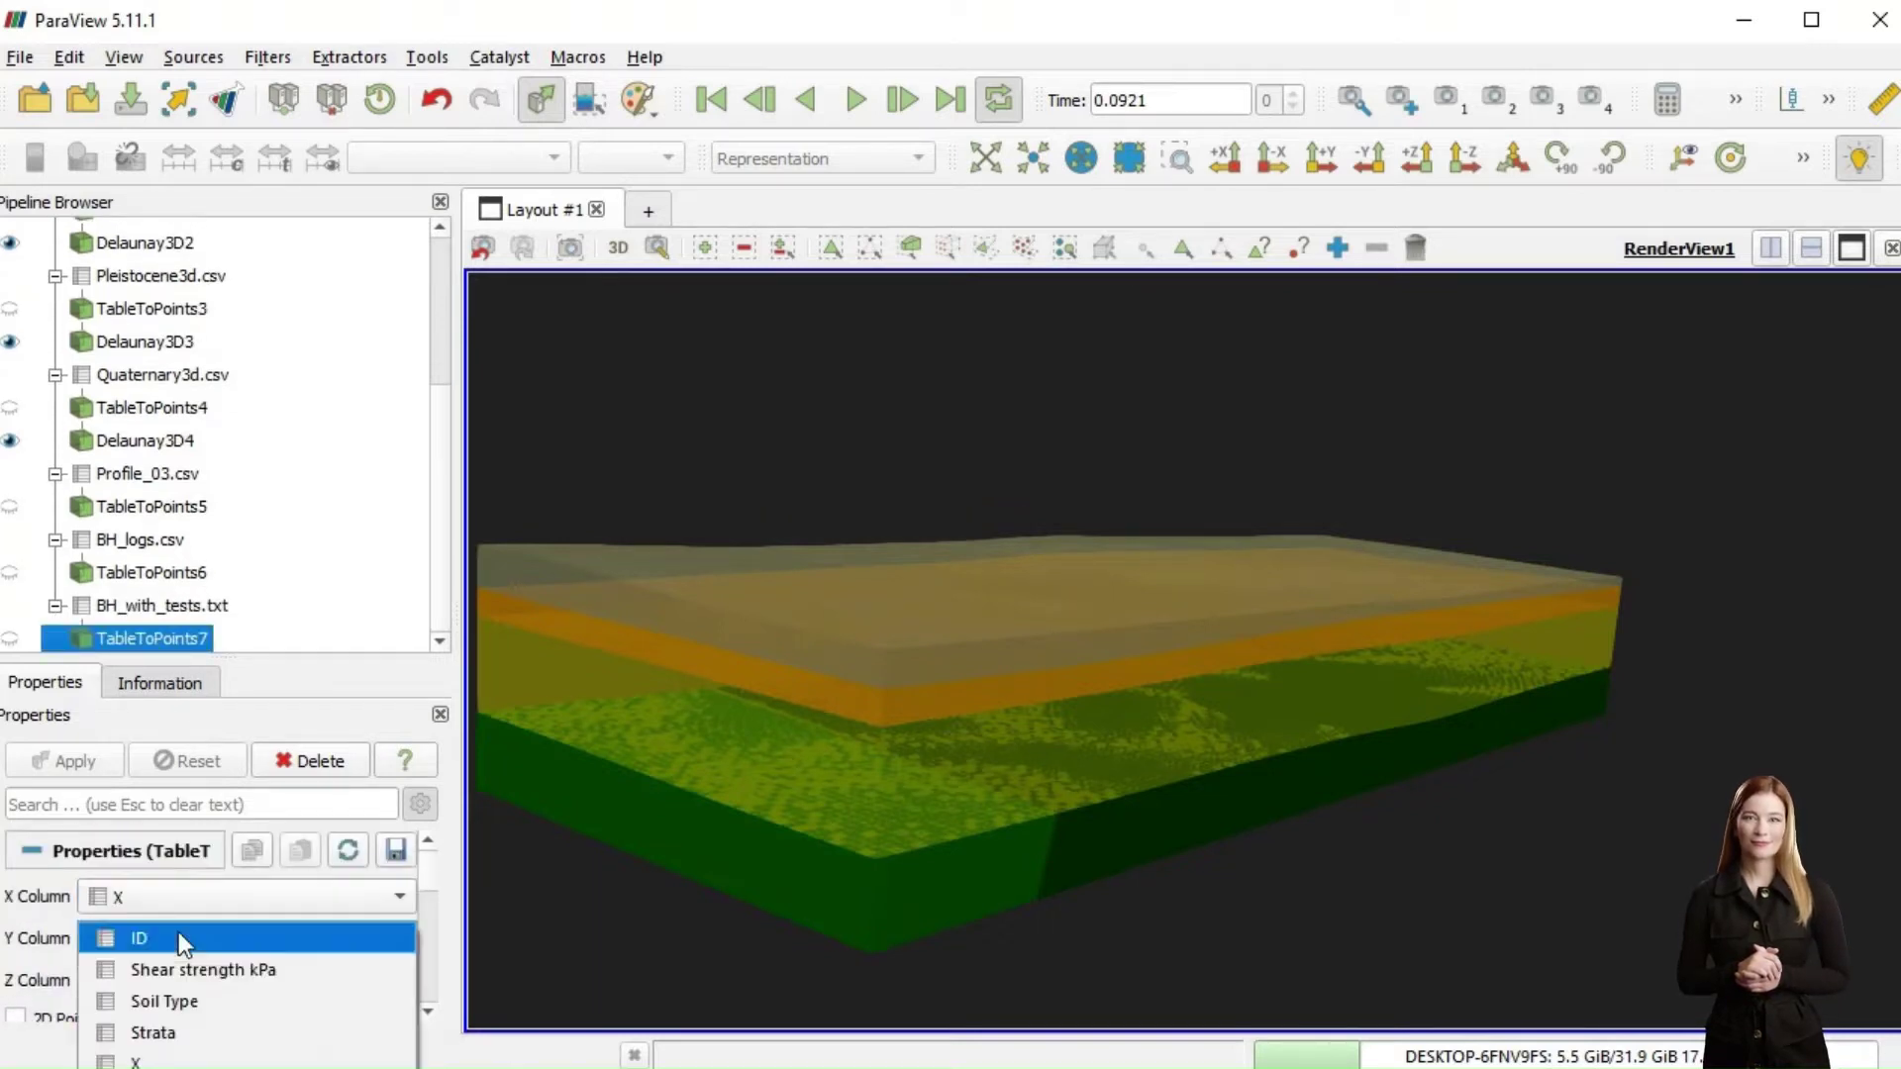
pyautogui.click(148, 1062)
pyautogui.click(169, 980)
pyautogui.click(186, 1064)
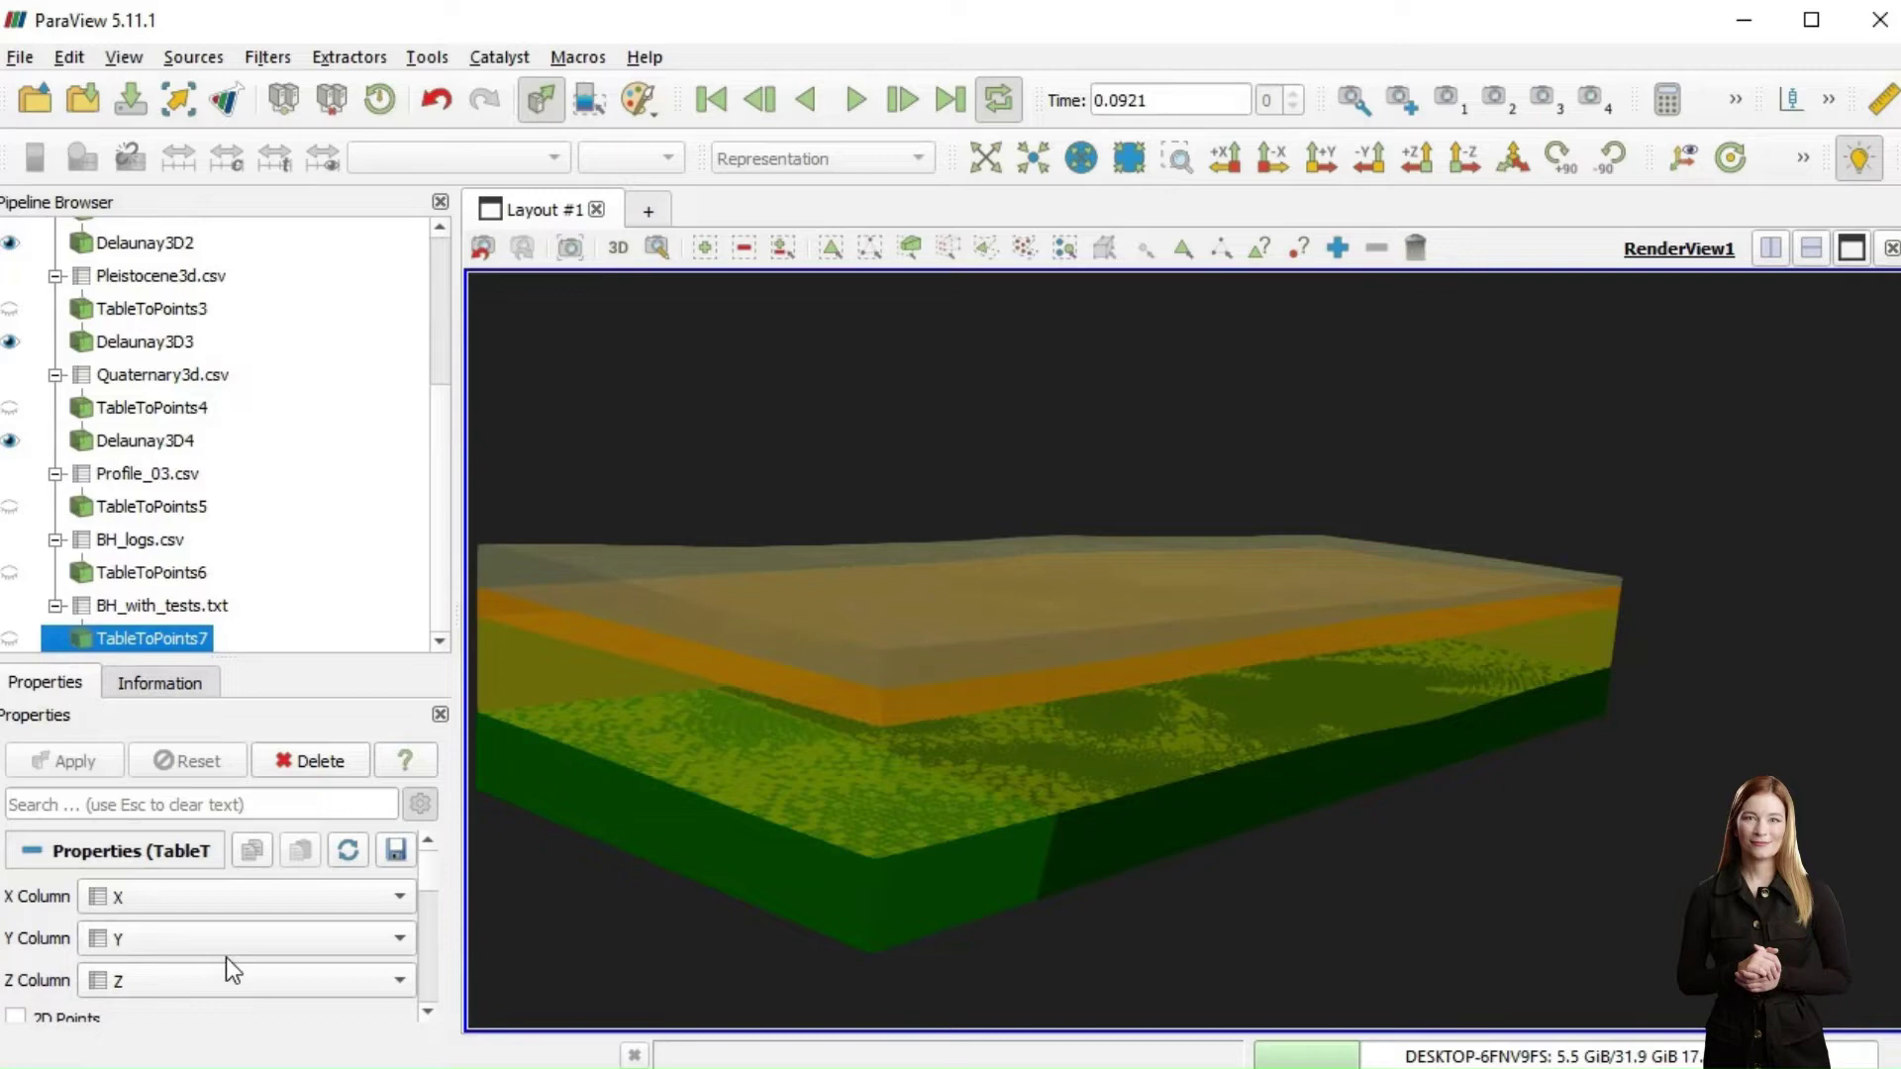
# Show the borehole points and apply a colour map preset to their Shear strength kPa colouring
pyautogui.click(10, 638)
pyautogui.moveTo(768, 756); pyautogui.dragTo(705, 769)
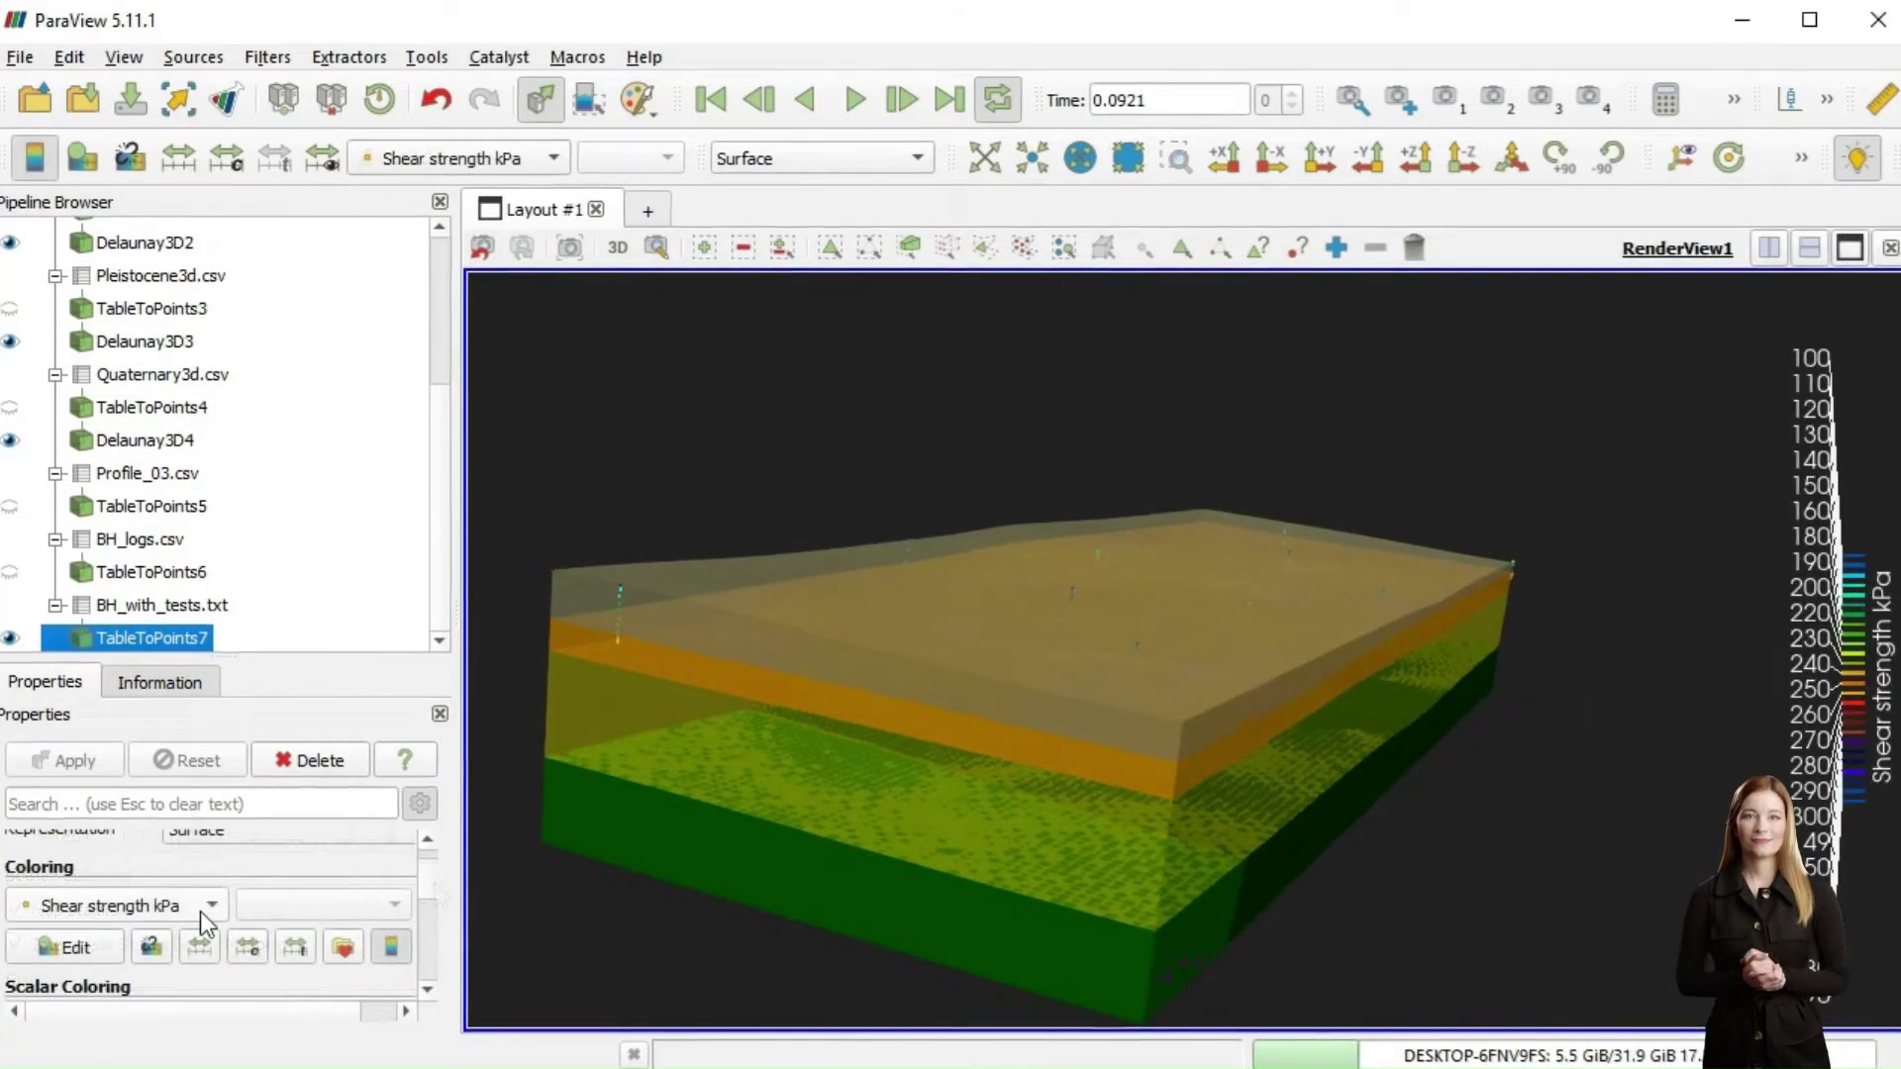
pyautogui.click(245, 947)
pyautogui.click(989, 845)
pyautogui.click(1539, 741)
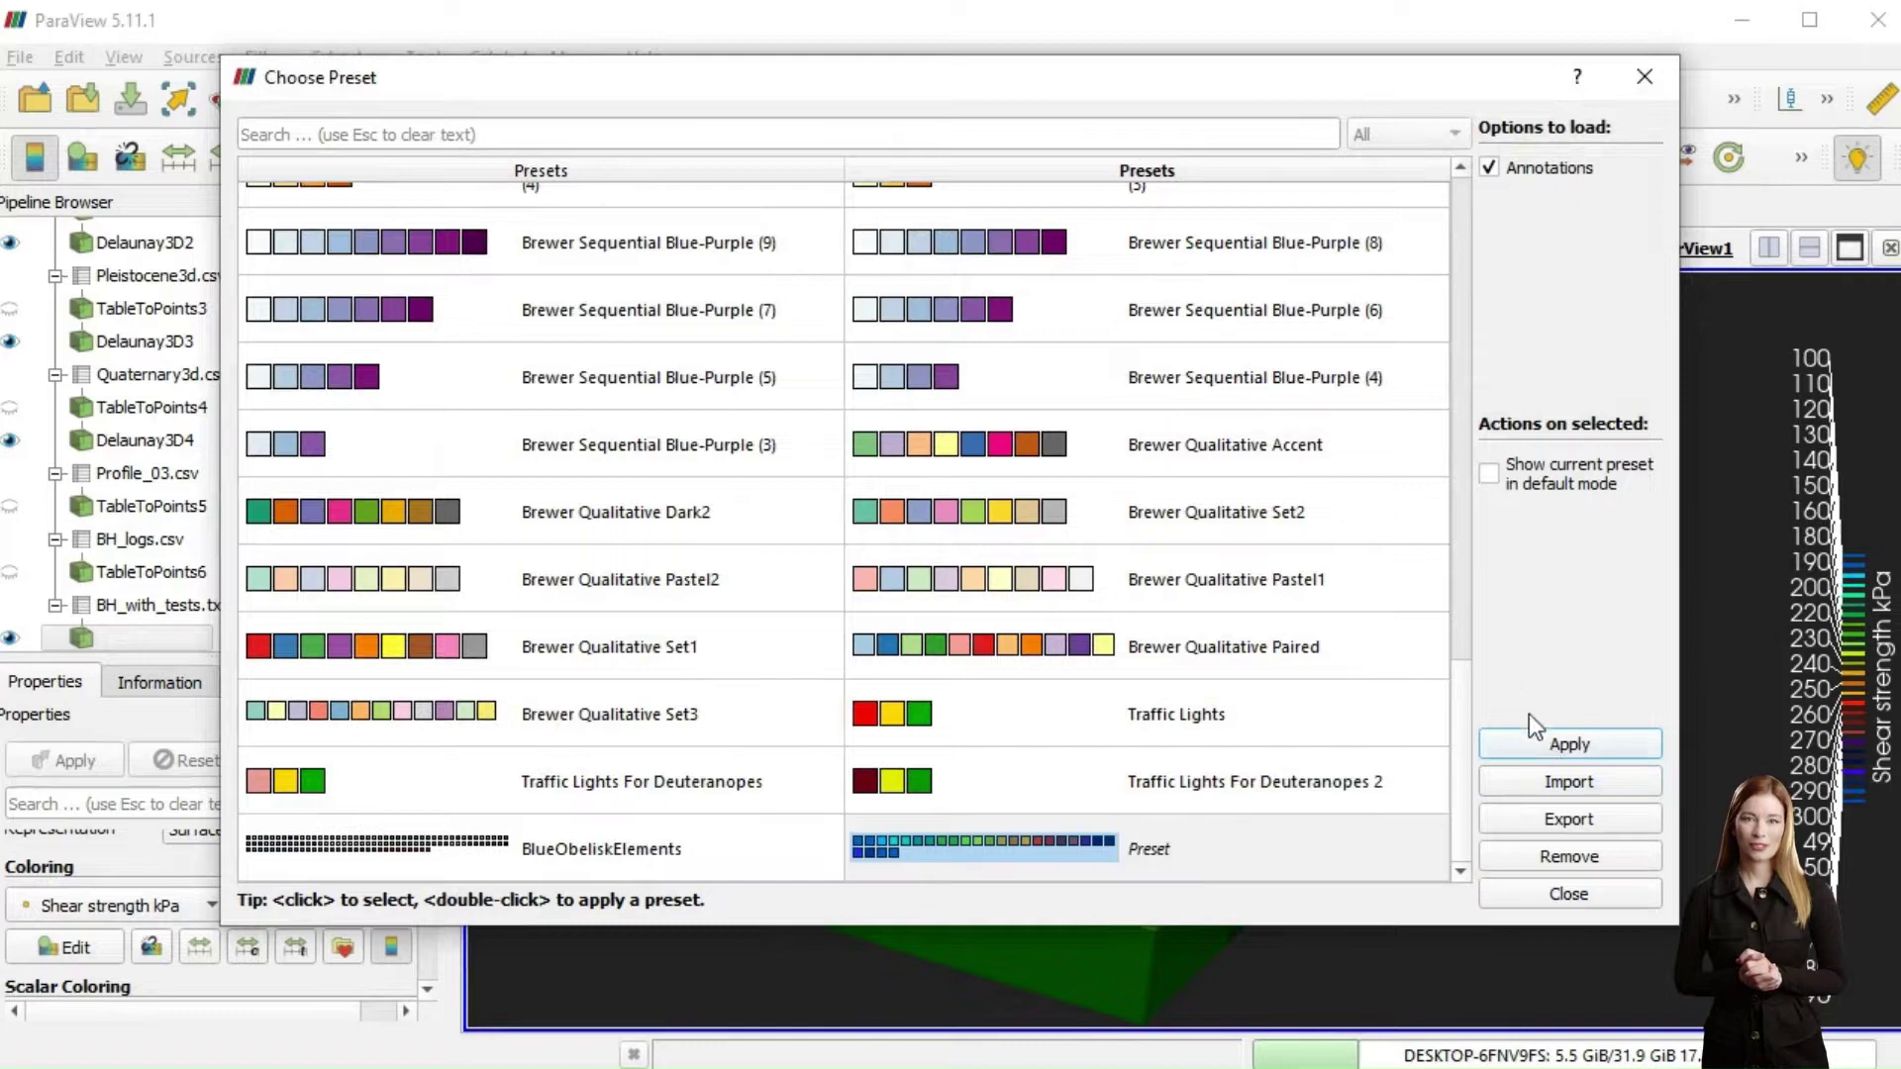
pyautogui.click(1565, 895)
# Set the point size to 12 and render the points as spheres
pyautogui.scroll(-5, 264, 913)
pyautogui.doubleClick(250, 935)
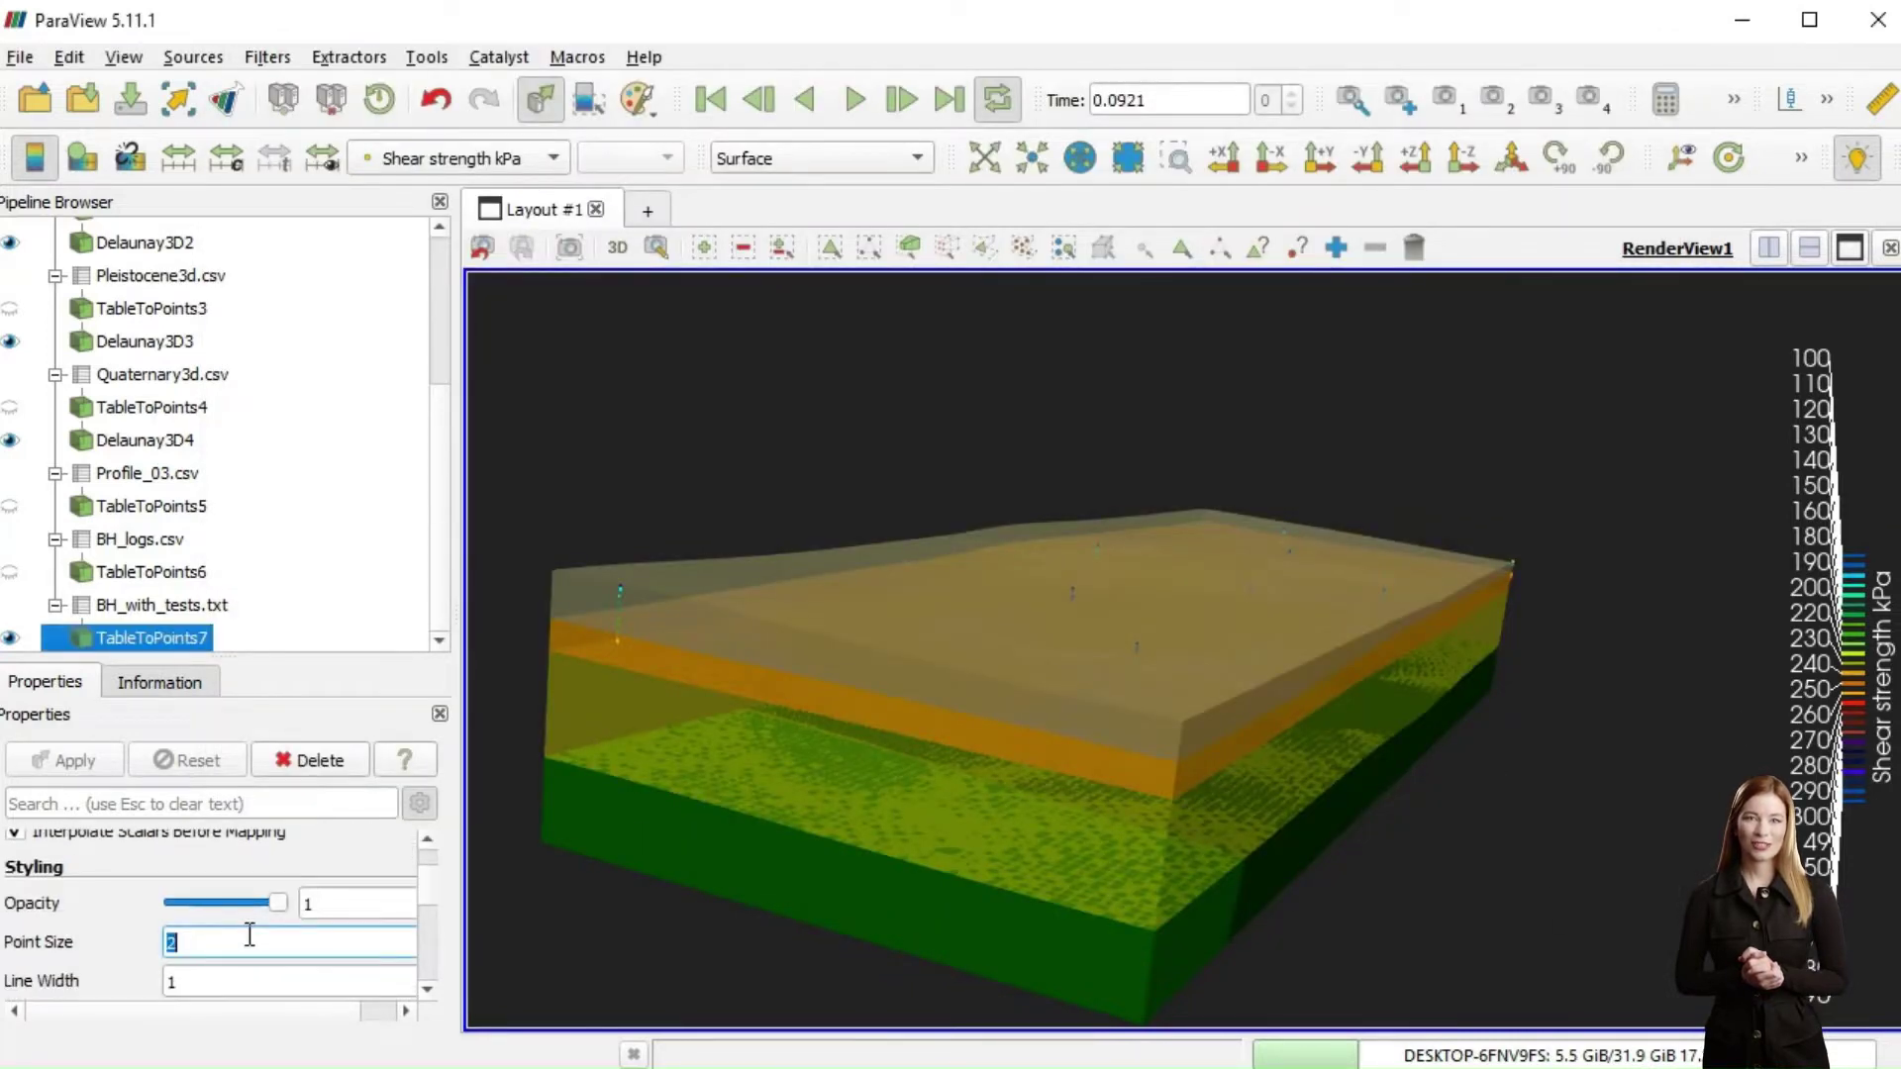
pyautogui.write('12')
pyautogui.press('Return')
pyautogui.scroll(-2, 272, 906)
pyautogui.click(16, 985)
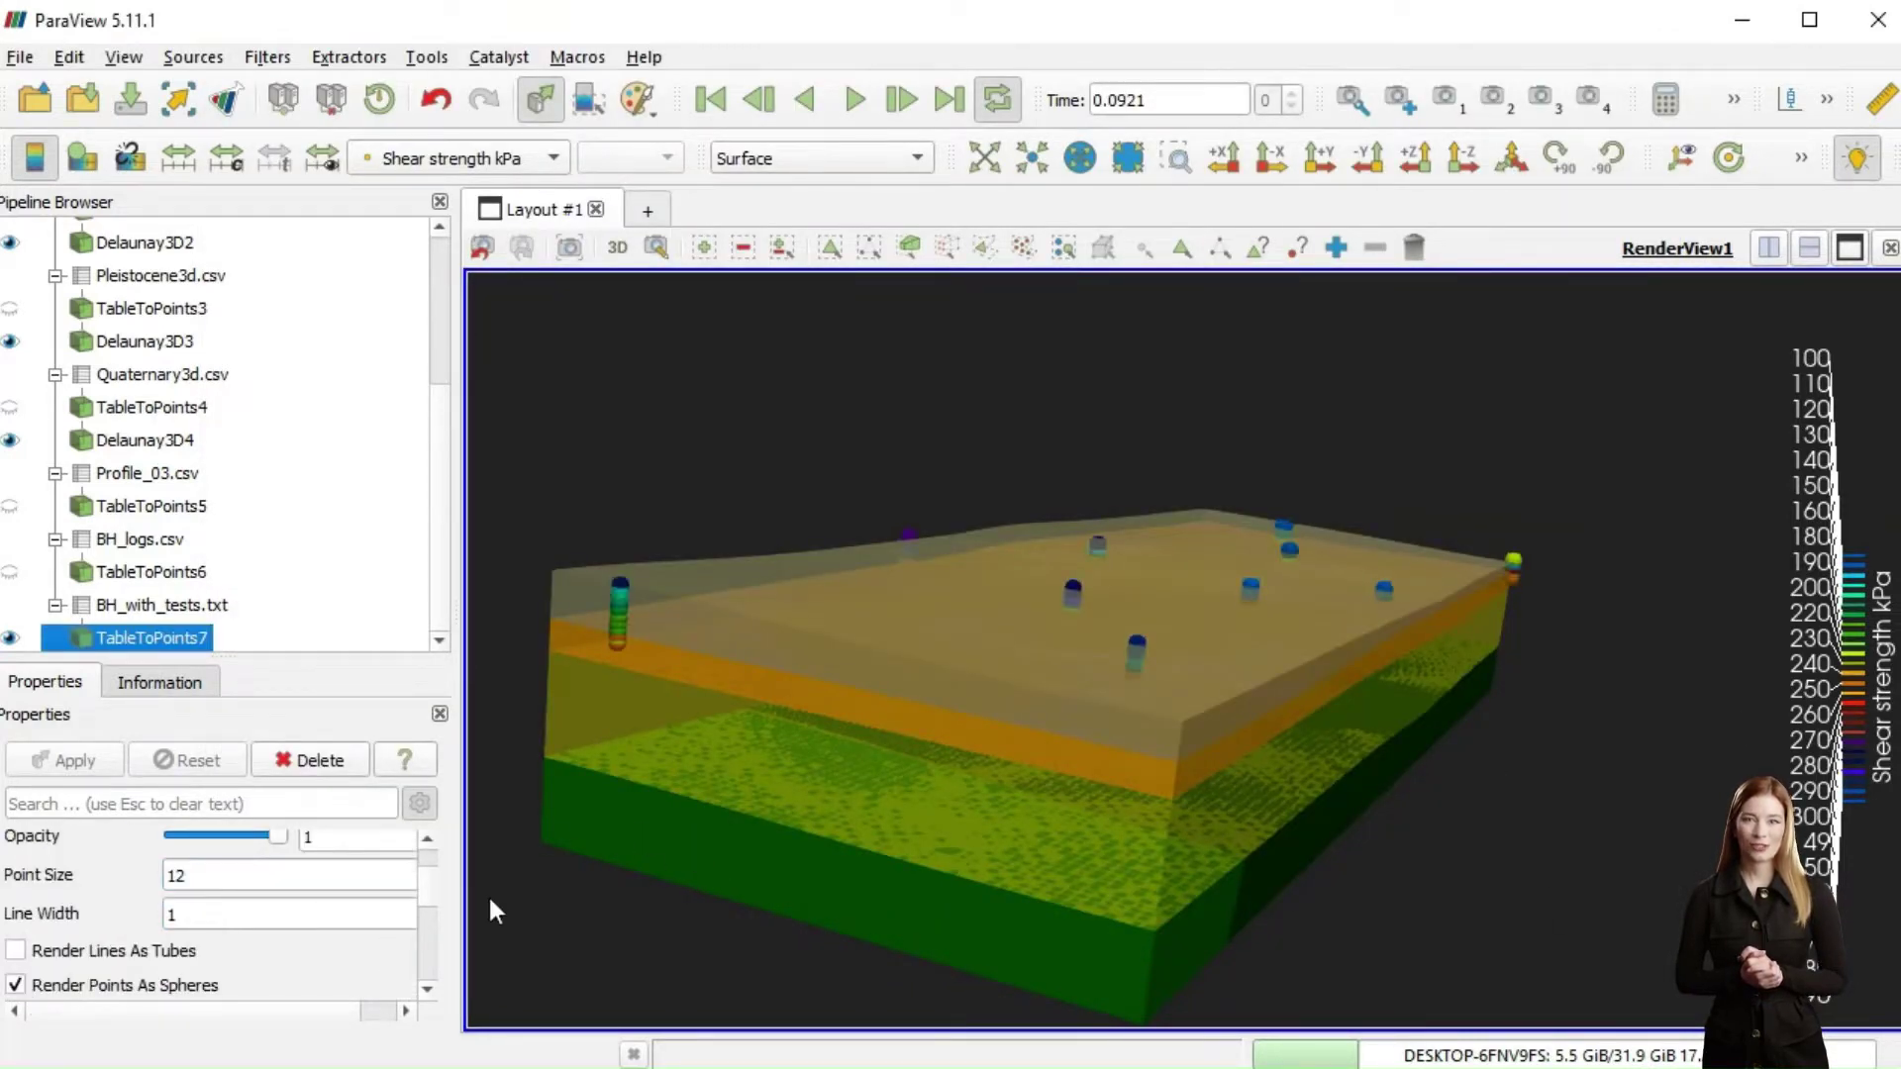
# Orbit and zoom to frame the borehole spheres within the strata layers
pyautogui.moveTo(490, 903); pyautogui.dragTo(1035, 267)
pyautogui.moveTo(993, 763); pyautogui.dragTo(1090, 513)
pyautogui.scroll(3, 1099, 534)
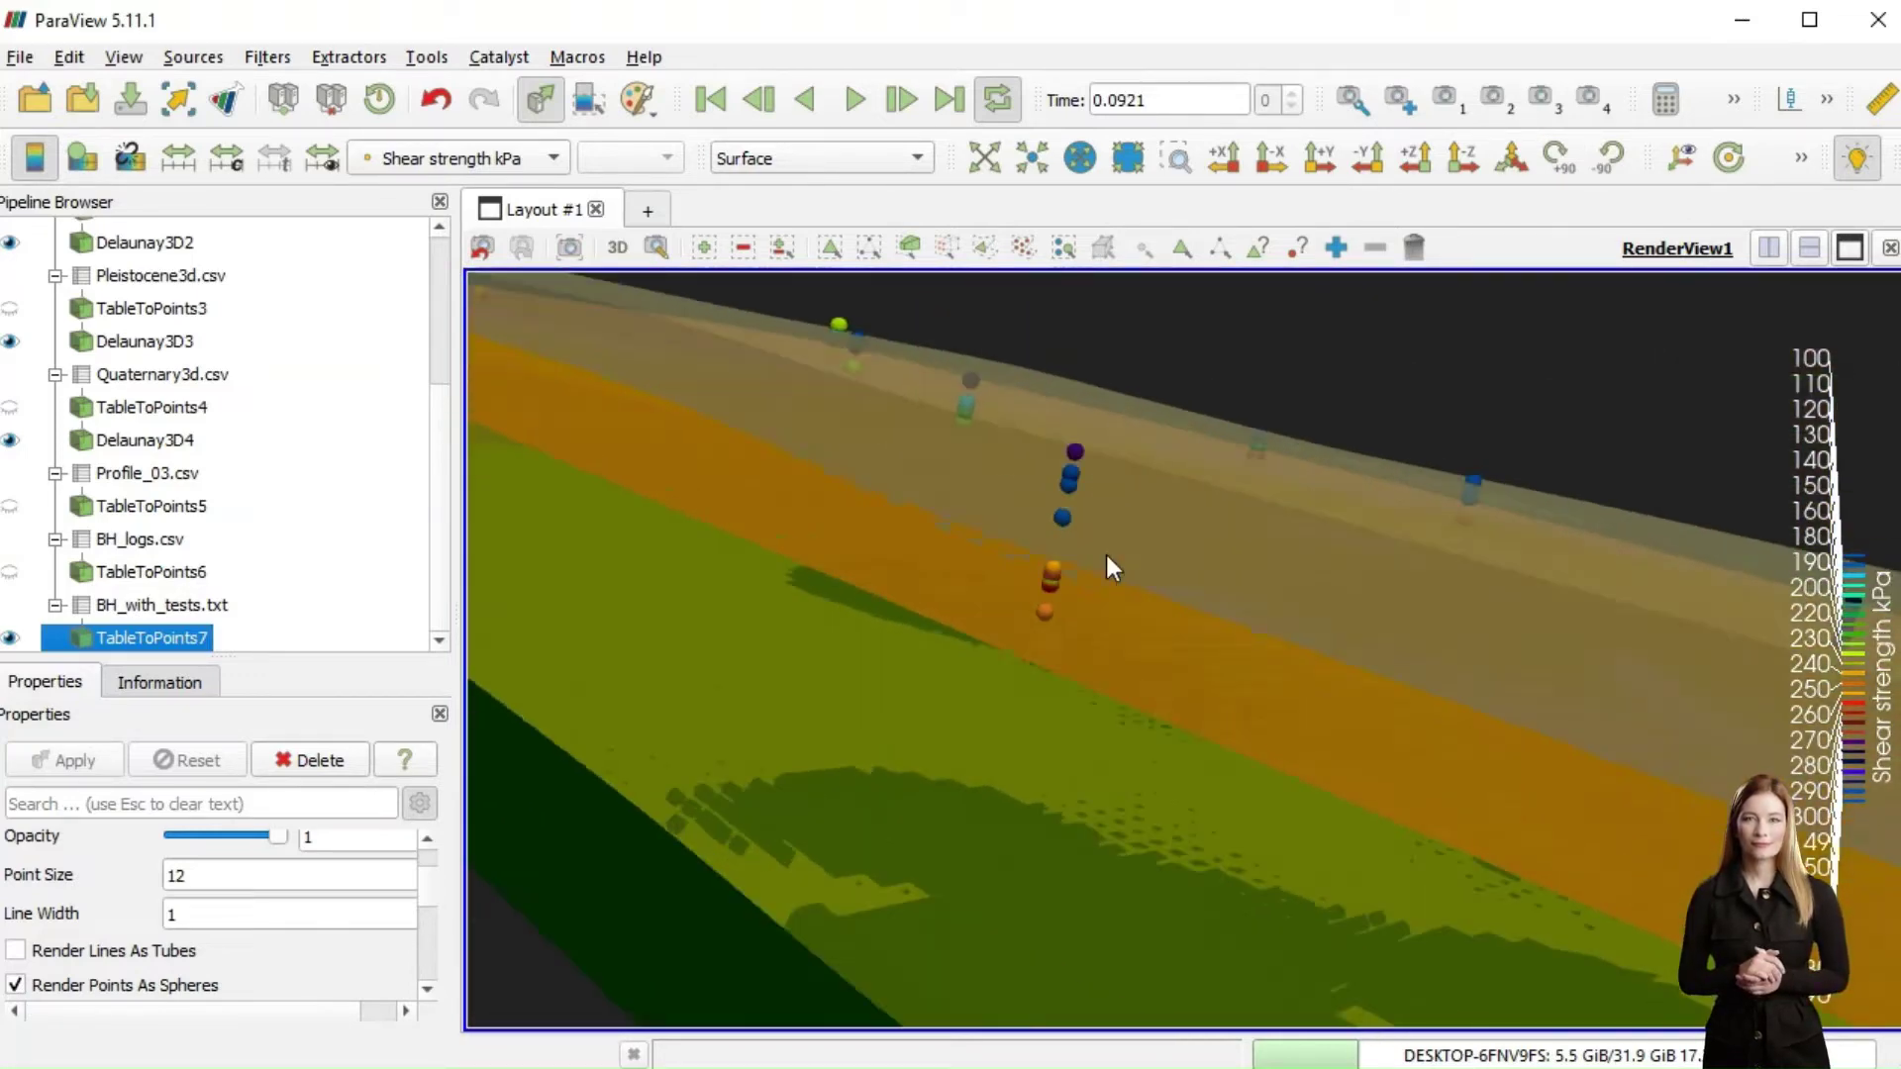
pyautogui.moveTo(828, 766); pyautogui.dragTo(492, 475)
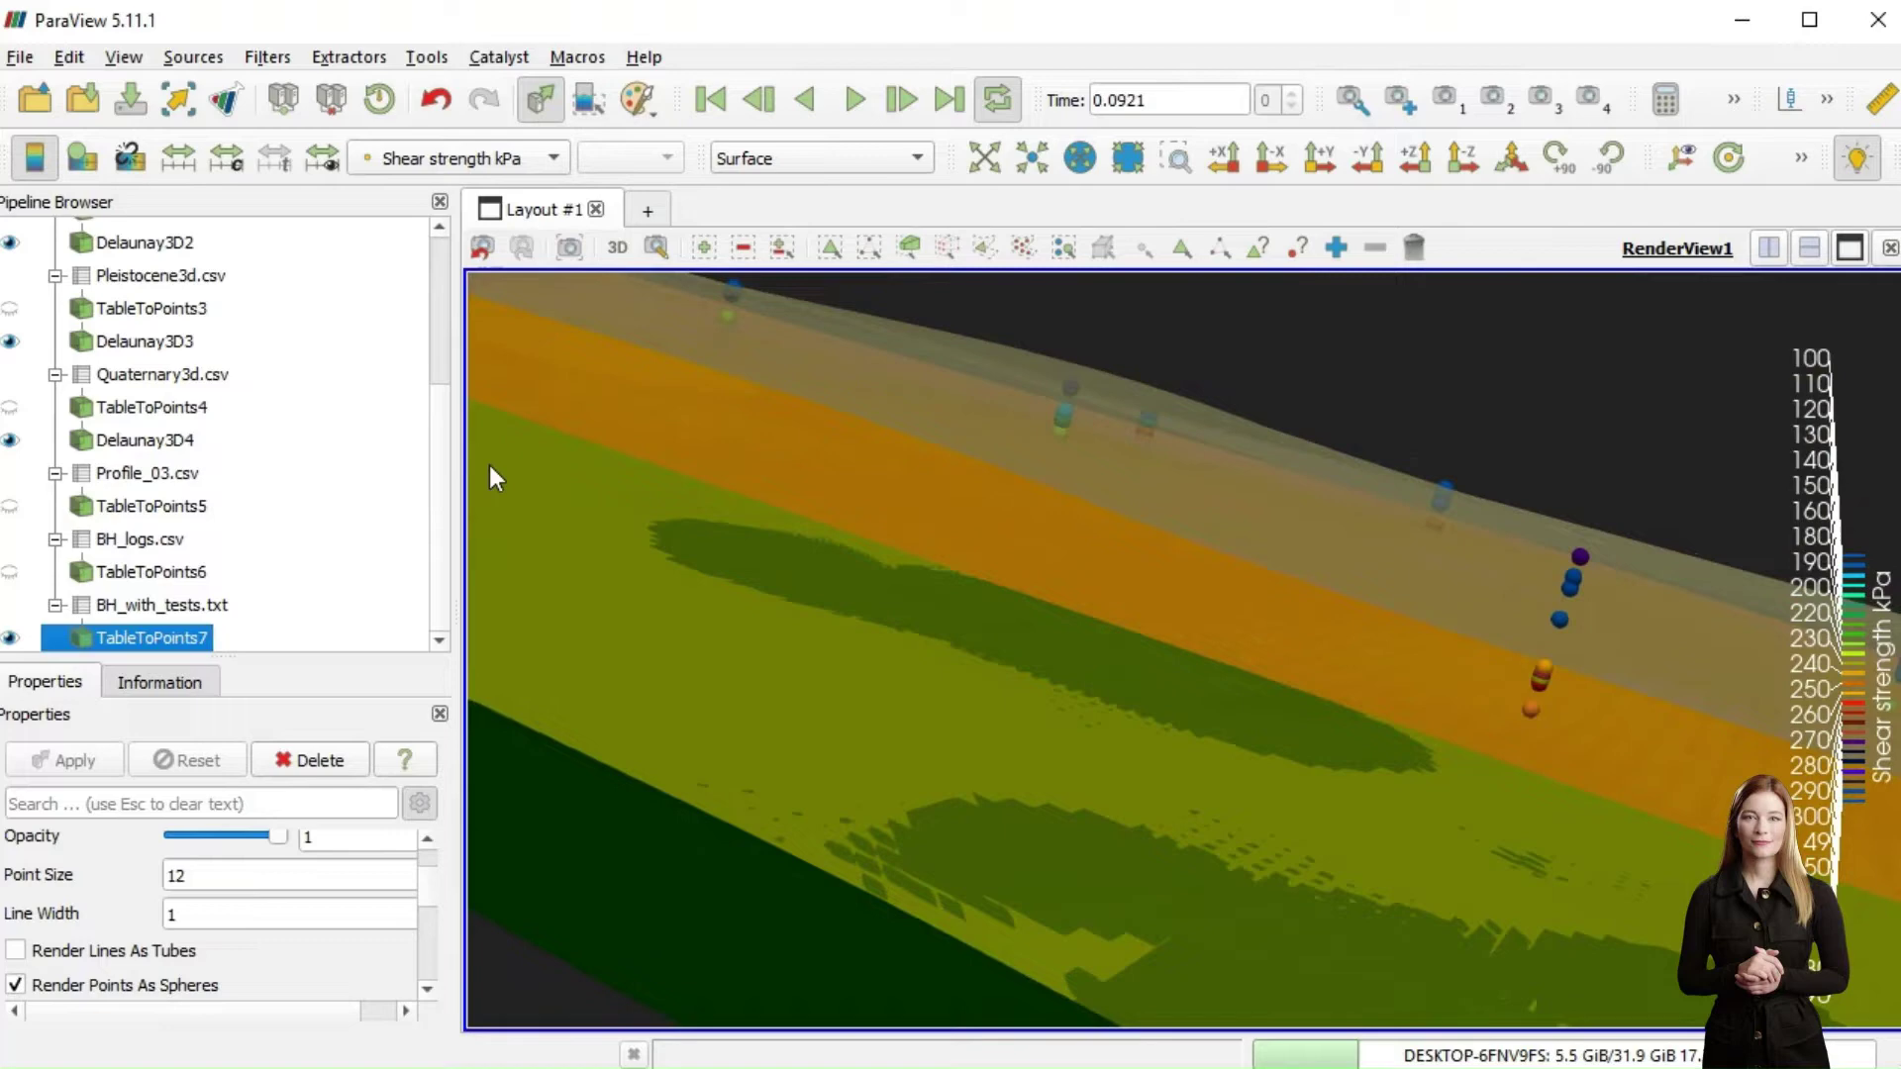
pyautogui.scroll(3, 448, 265)
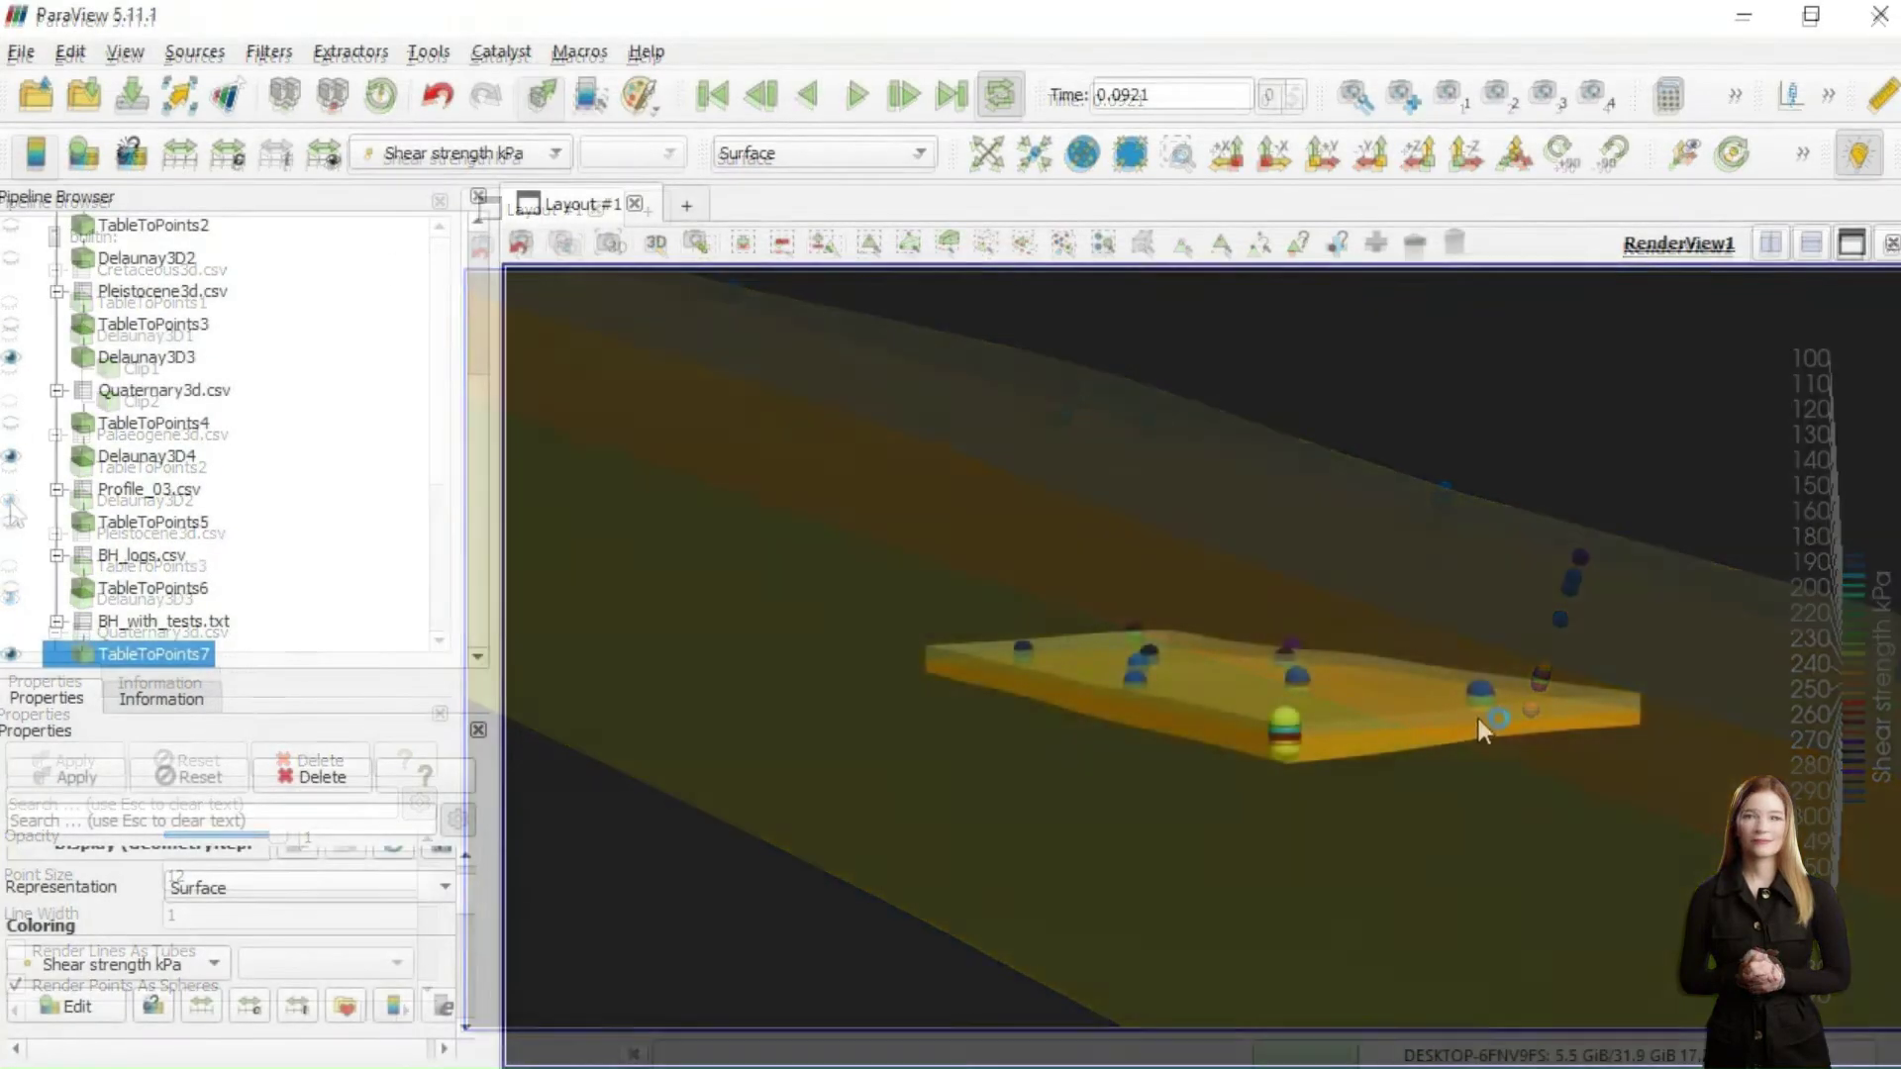
pyautogui.scroll(4, 1479, 717)
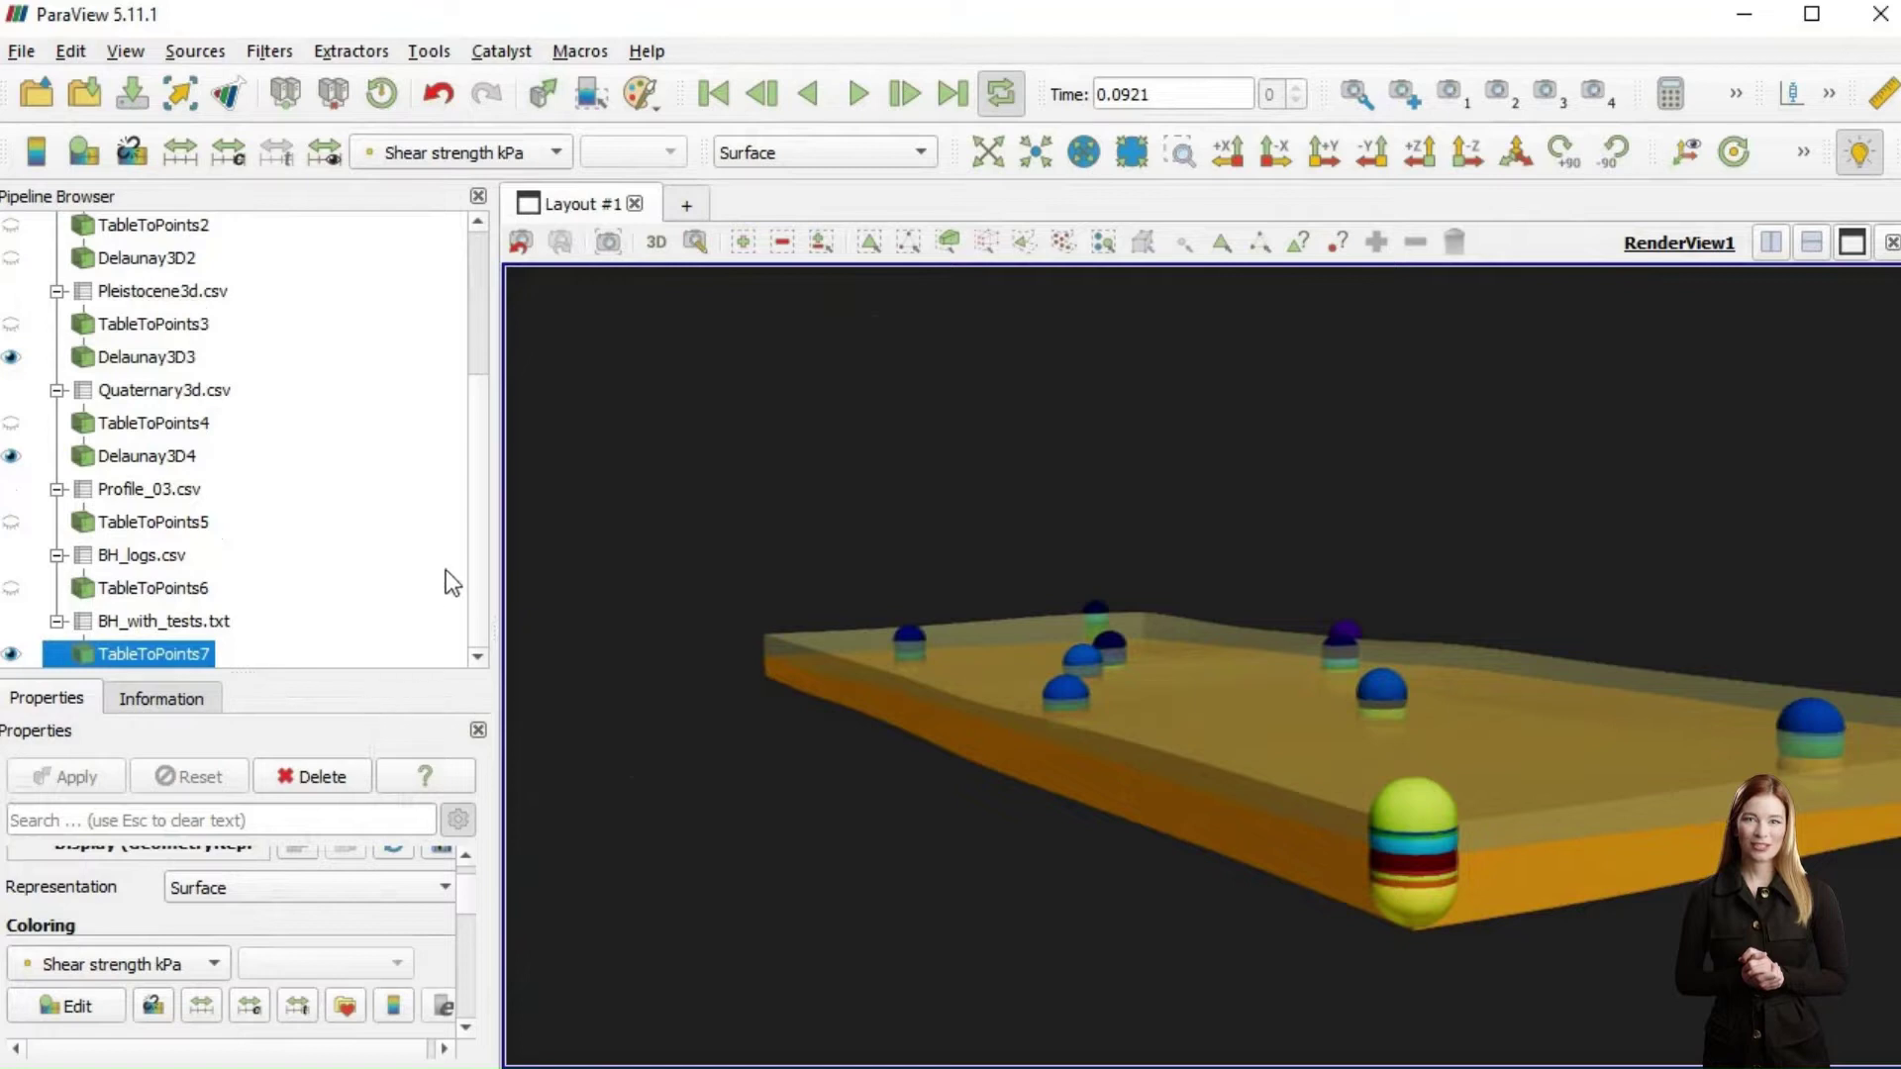
# Set Transforming Scale Z to 5 for Delaunay3D3, Delaunay3D4 and TableToPoints7
pyautogui.scroll(2, 309, 539)
pyautogui.click(154, 561)
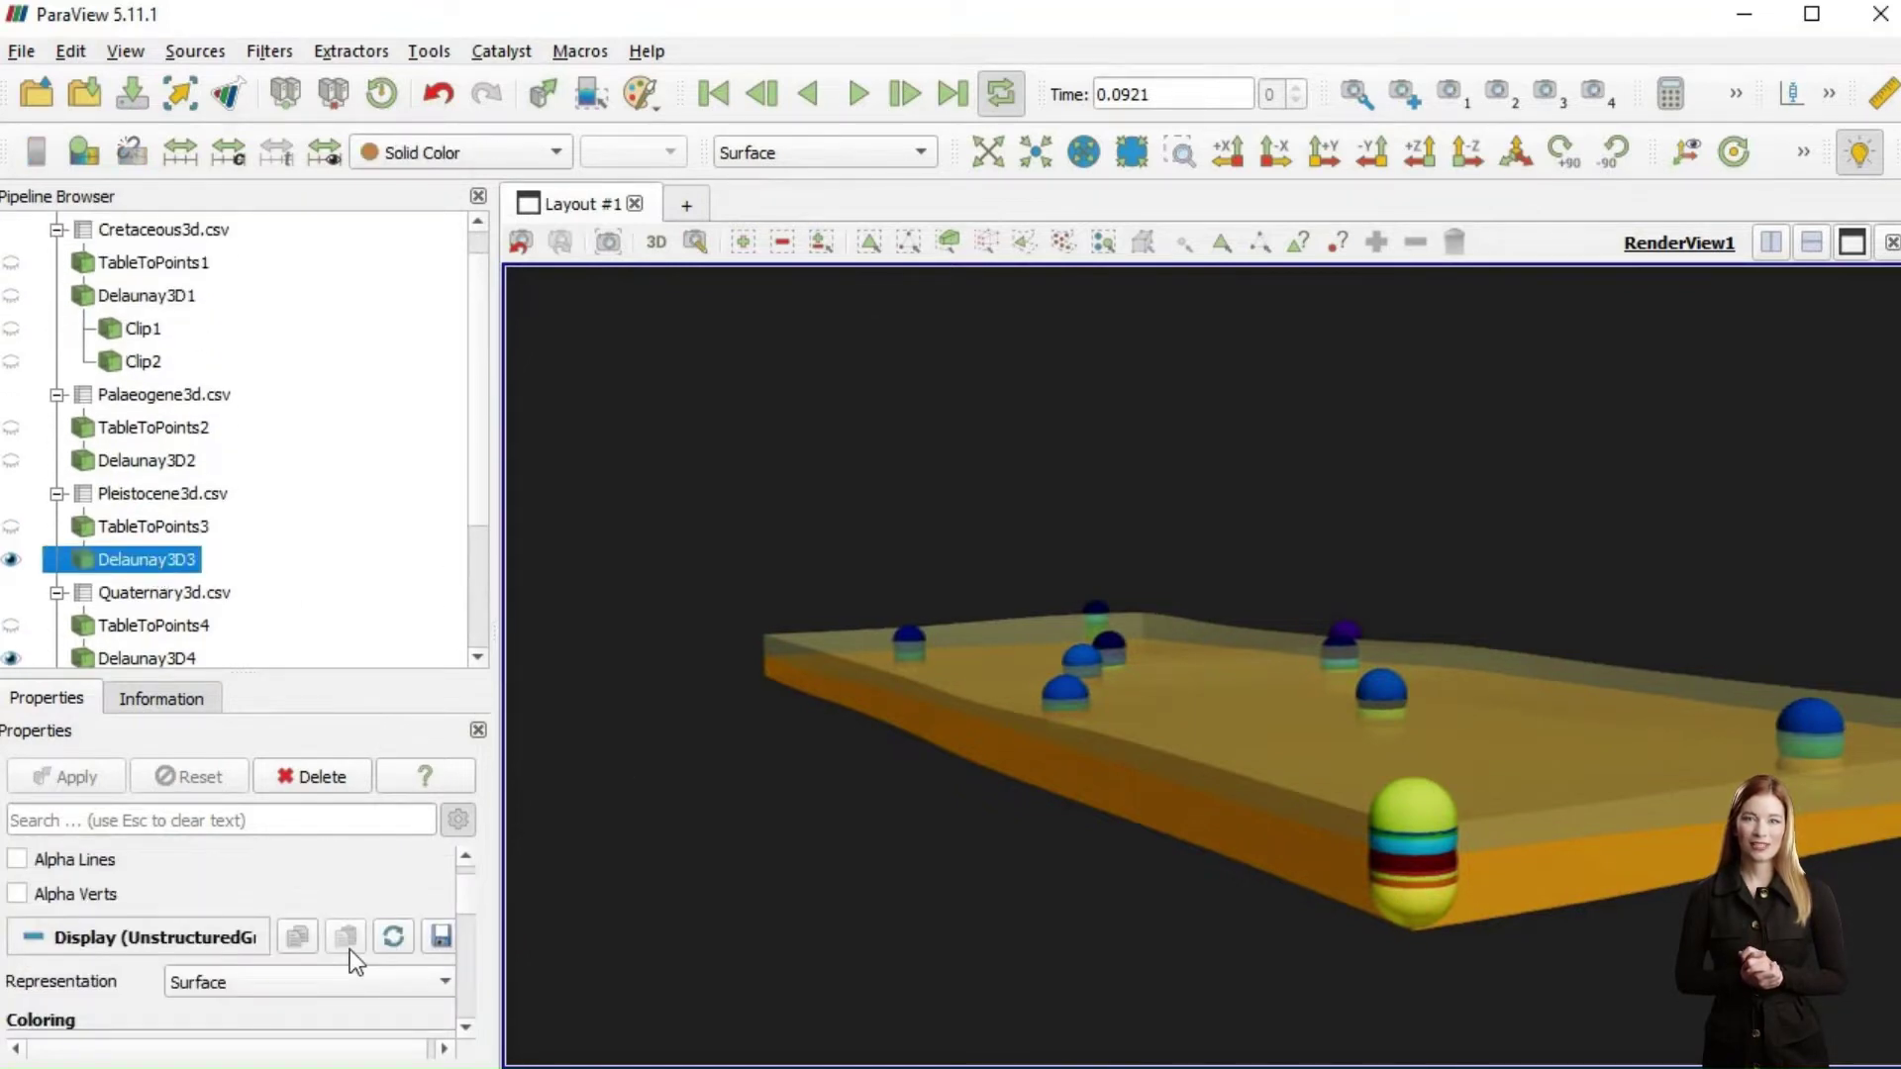
pyautogui.scroll(-10, 425, 968)
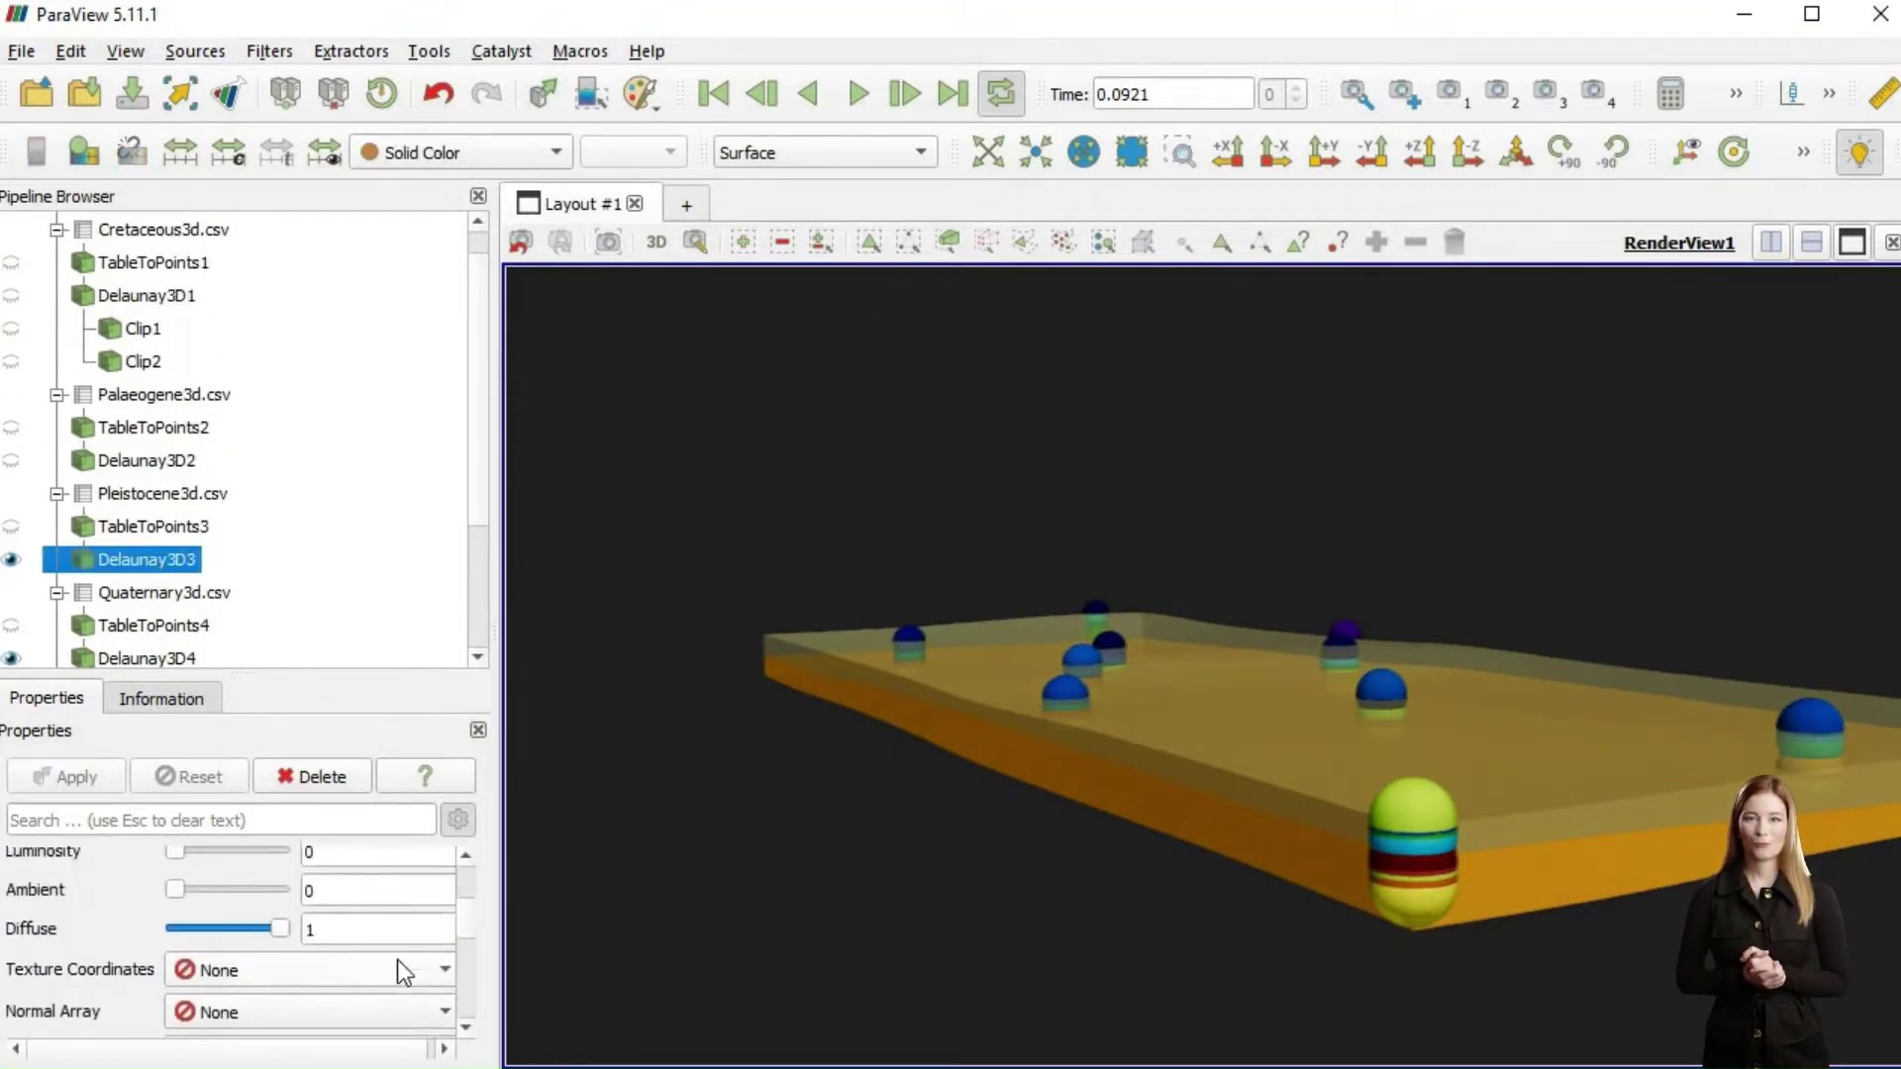
pyautogui.scroll(-10, 396, 960)
pyautogui.scroll(2, 402, 869)
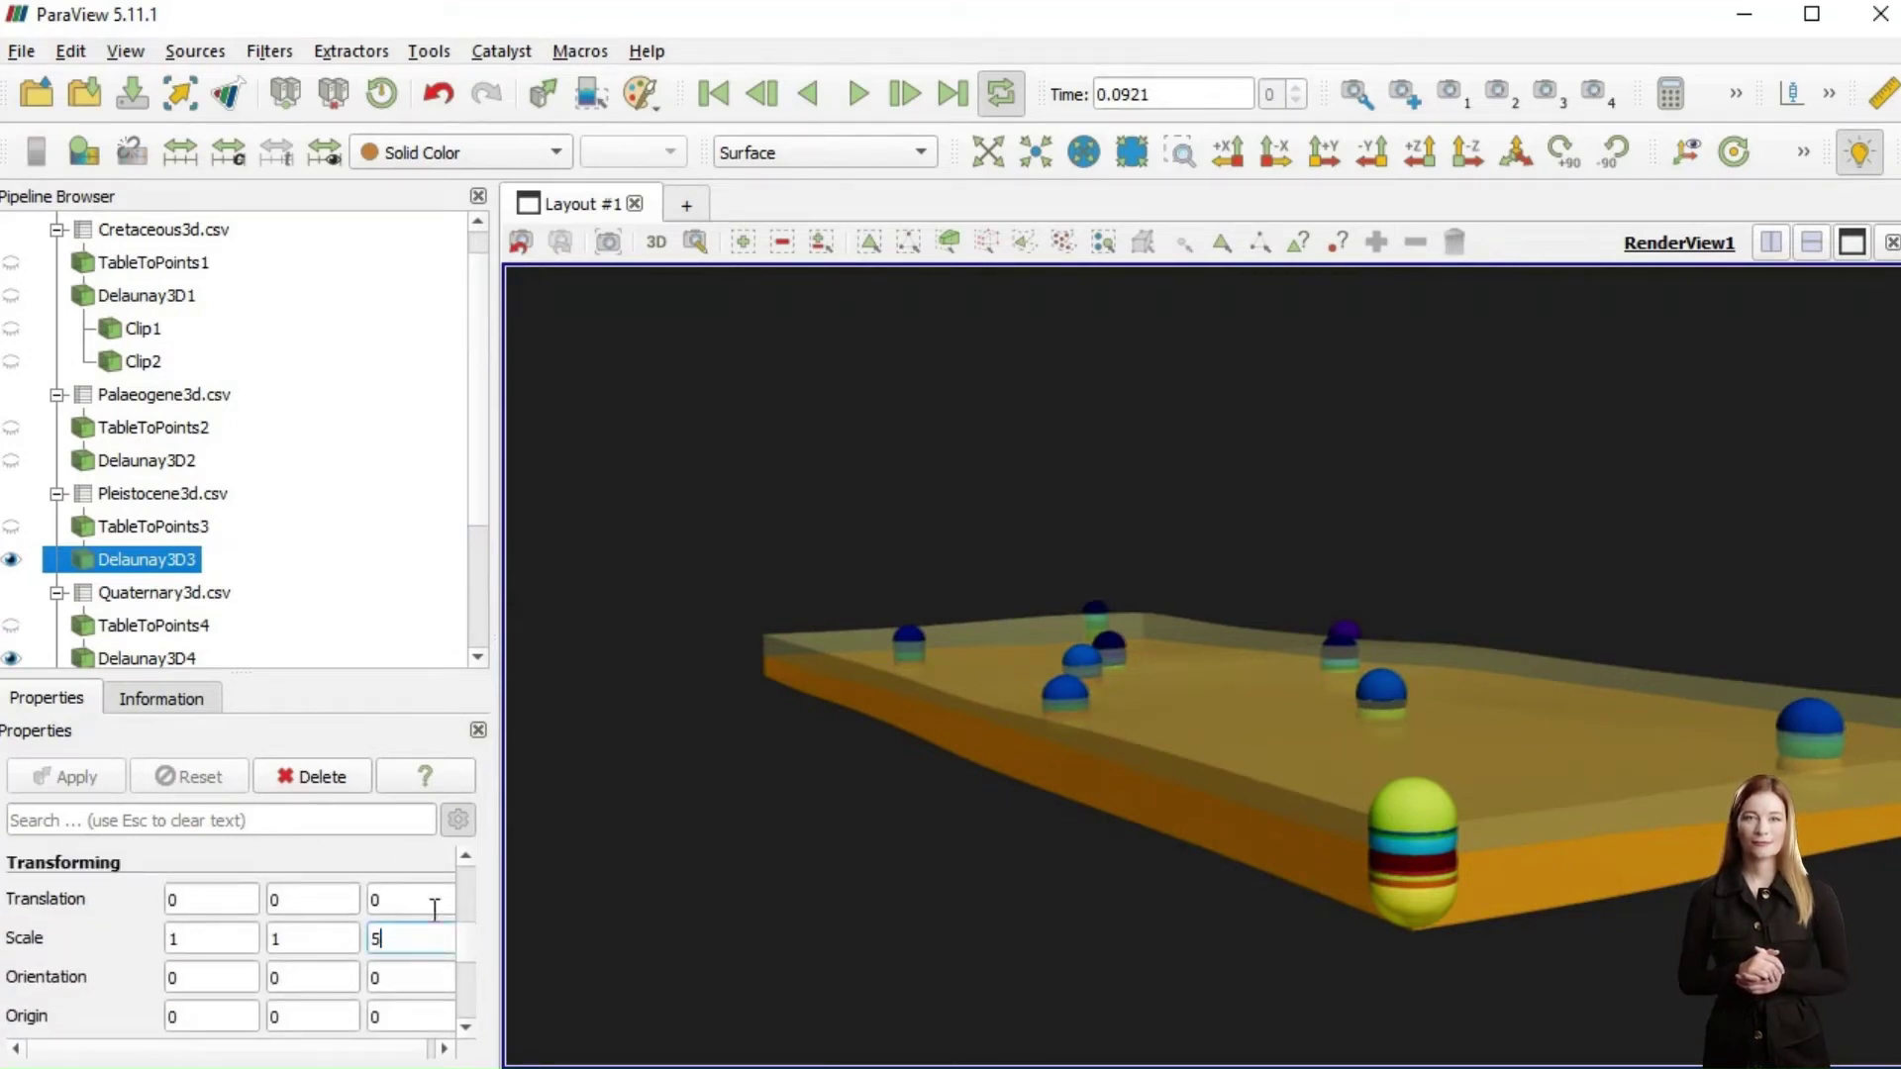
pyautogui.click(148, 658)
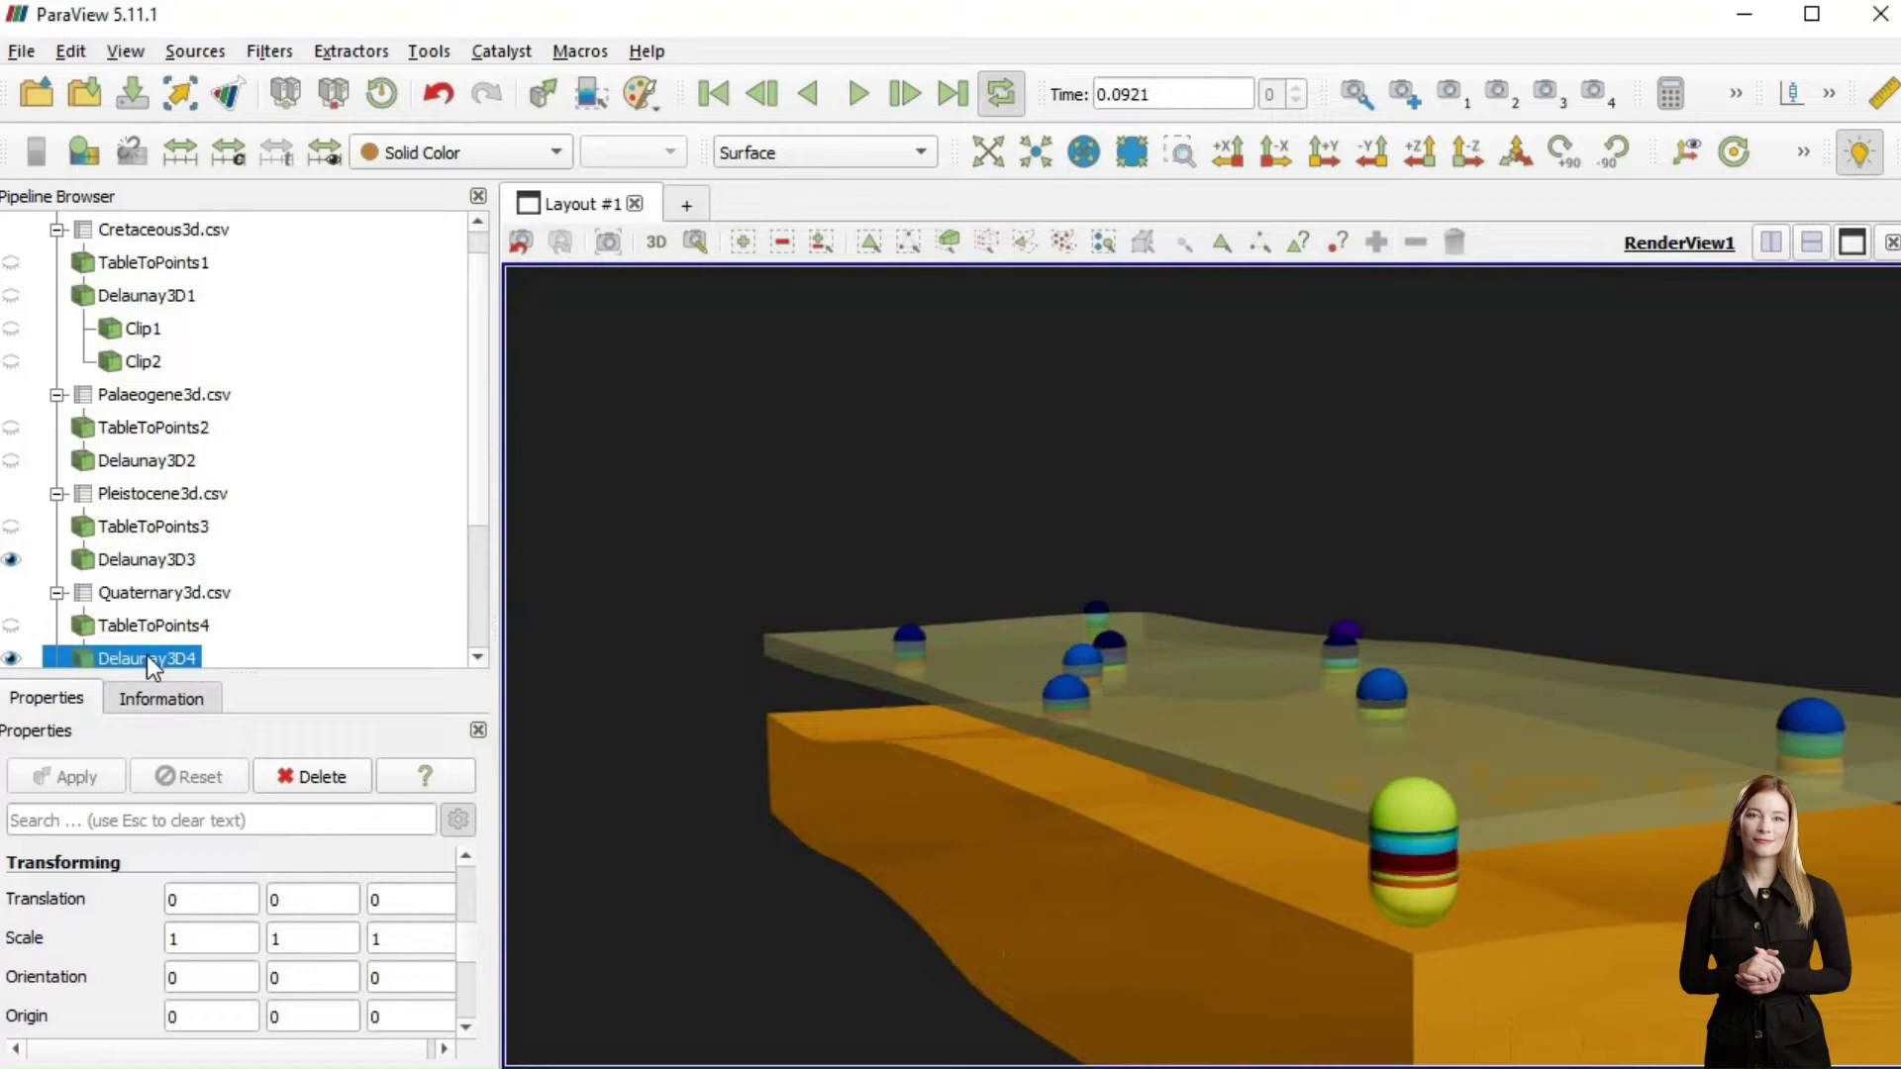
pyautogui.doubleClick(397, 940)
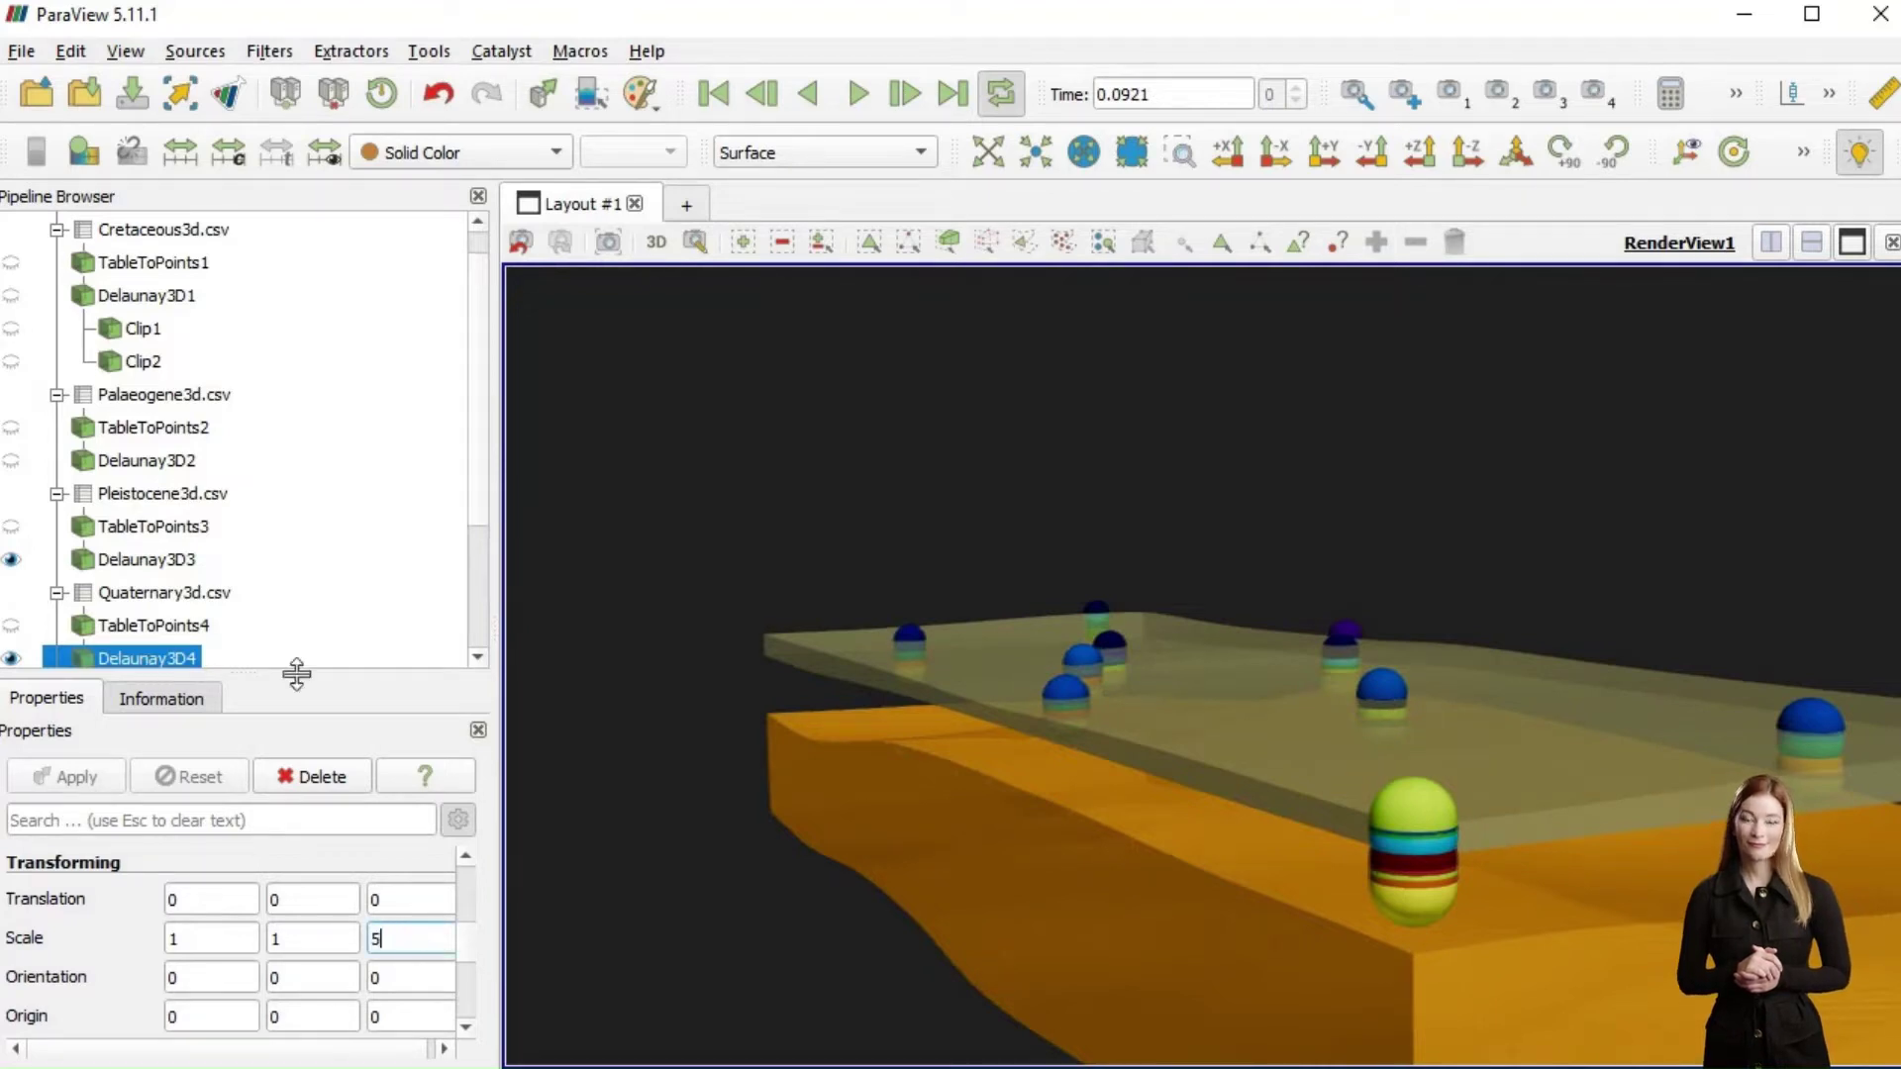
pyautogui.scroll(-2, 275, 628)
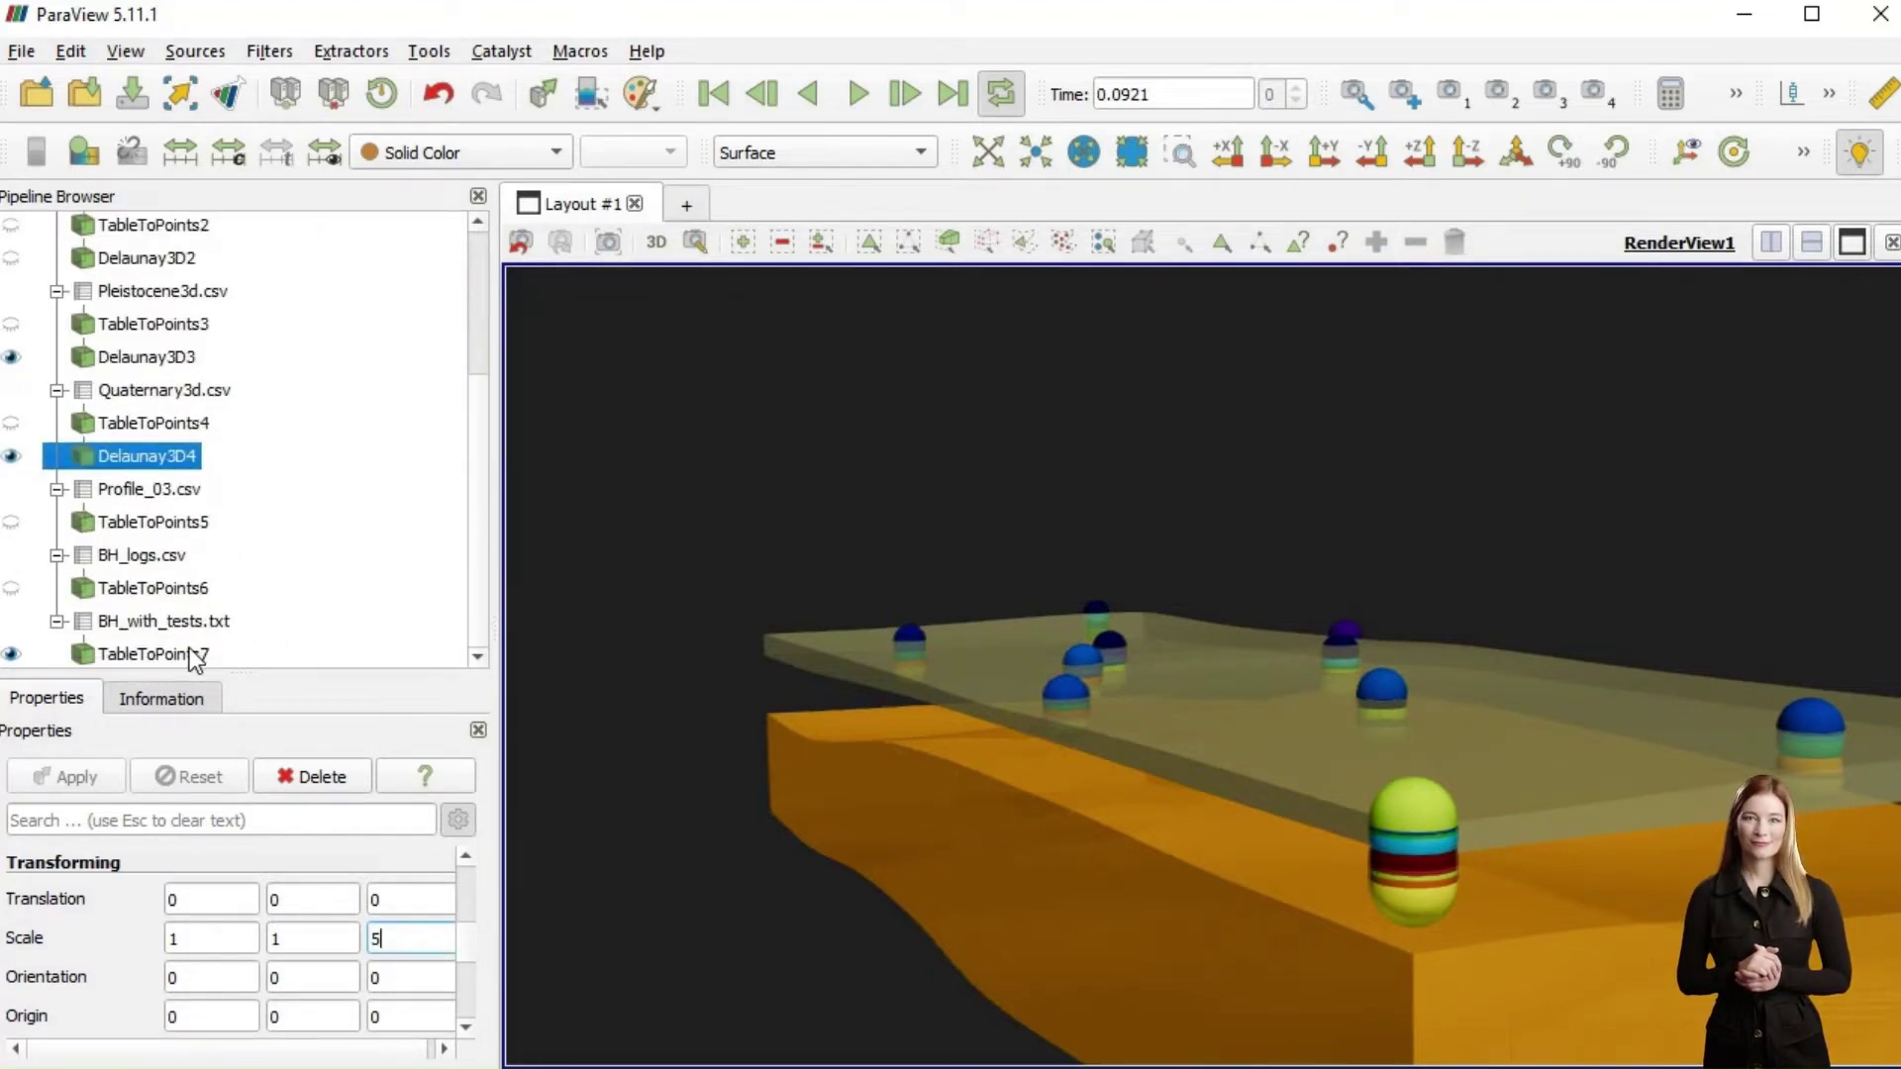
pyautogui.click(195, 657)
pyautogui.scroll(-10, 412, 960)
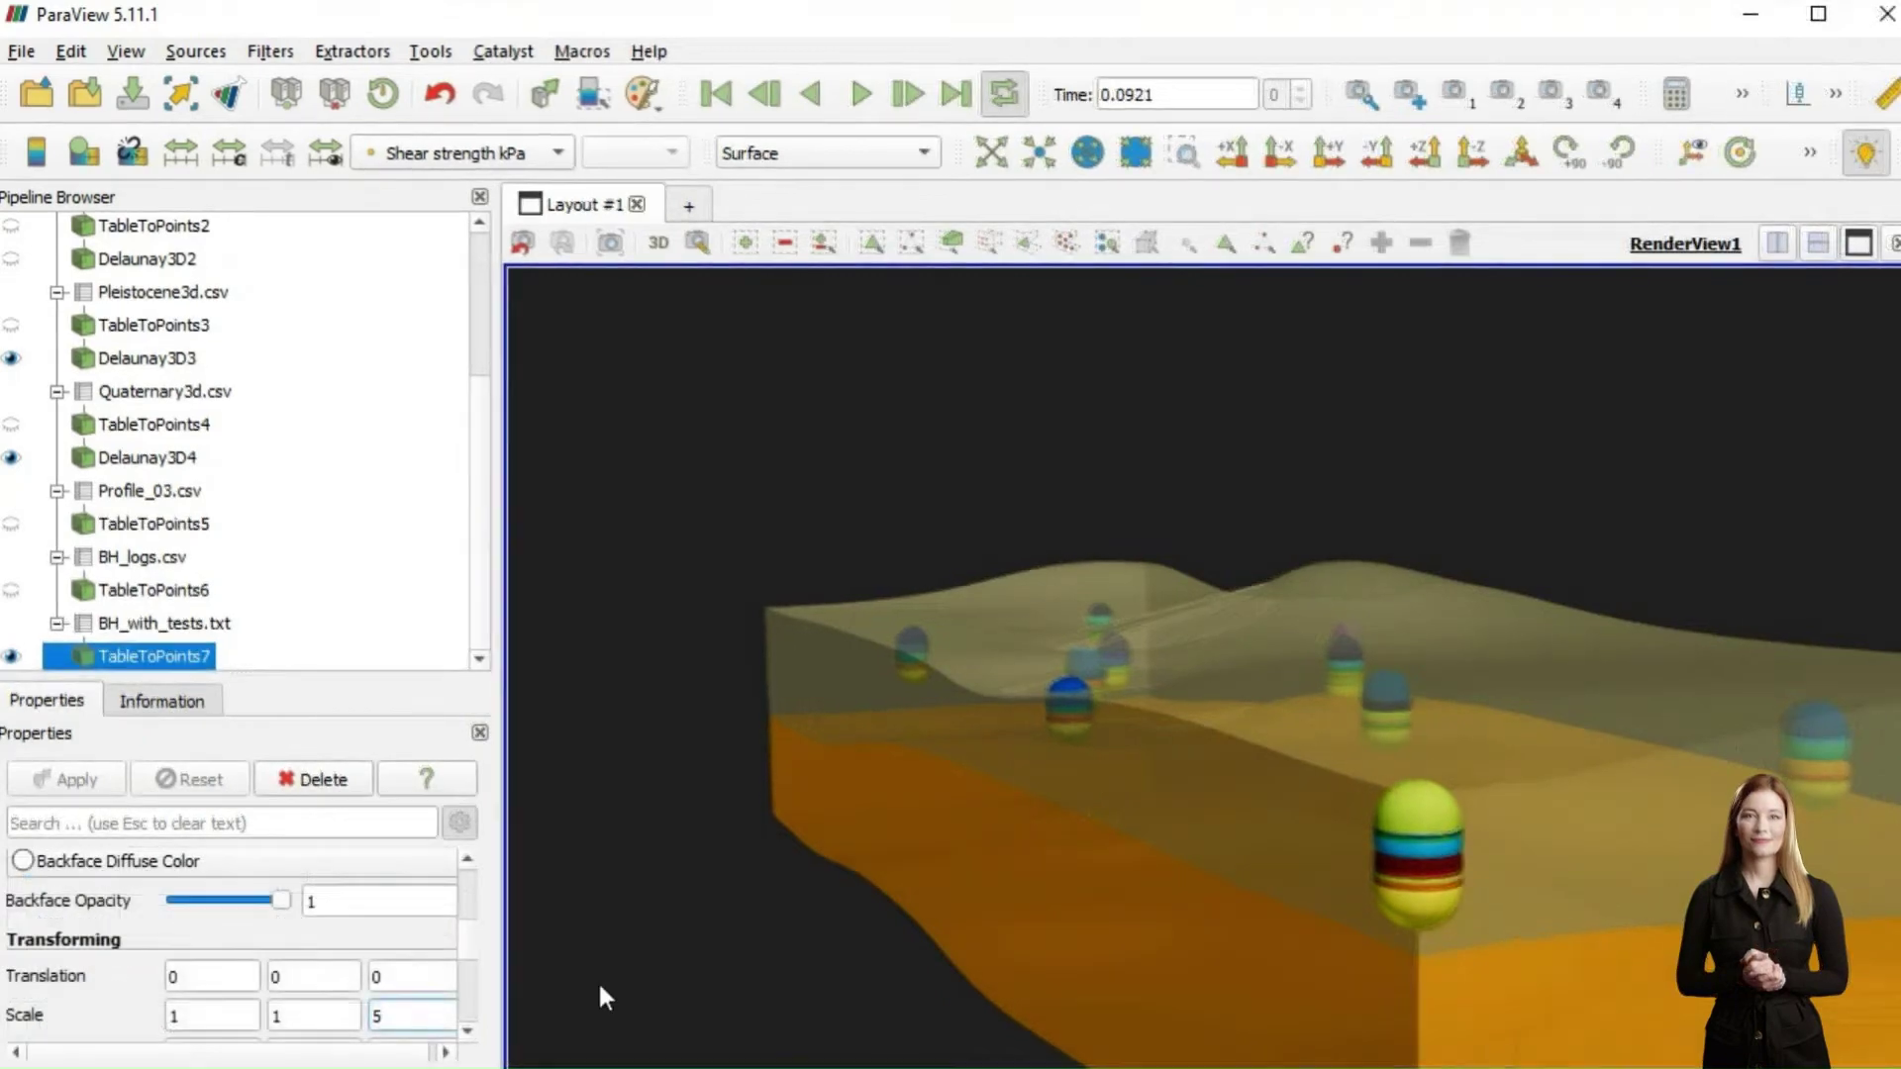
# Split the layout and show the BH_with_tests.txt rows in a side spreadsheet view
pyautogui.scroll(-5, 1386, 928)
pyautogui.click(1777, 243)
pyautogui.click(1558, 953)
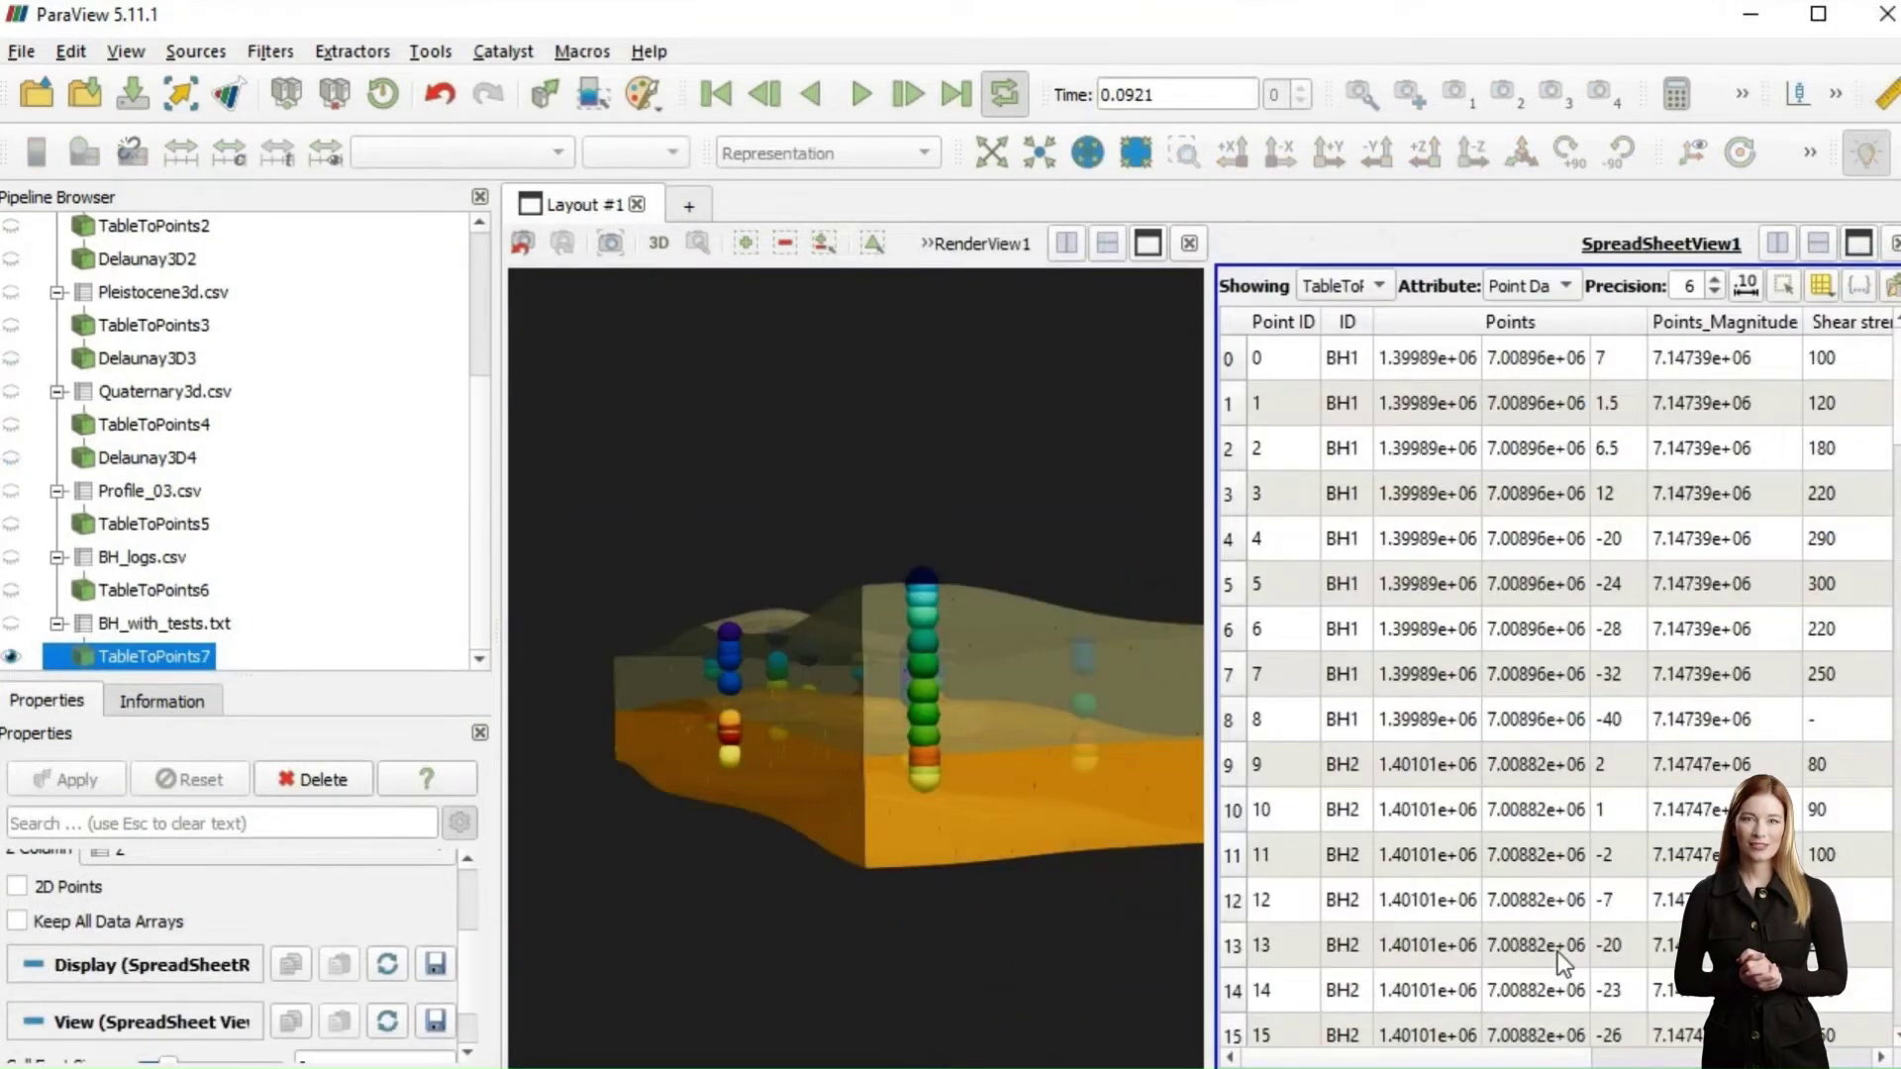
pyautogui.click(1364, 286)
pyautogui.click(1413, 313)
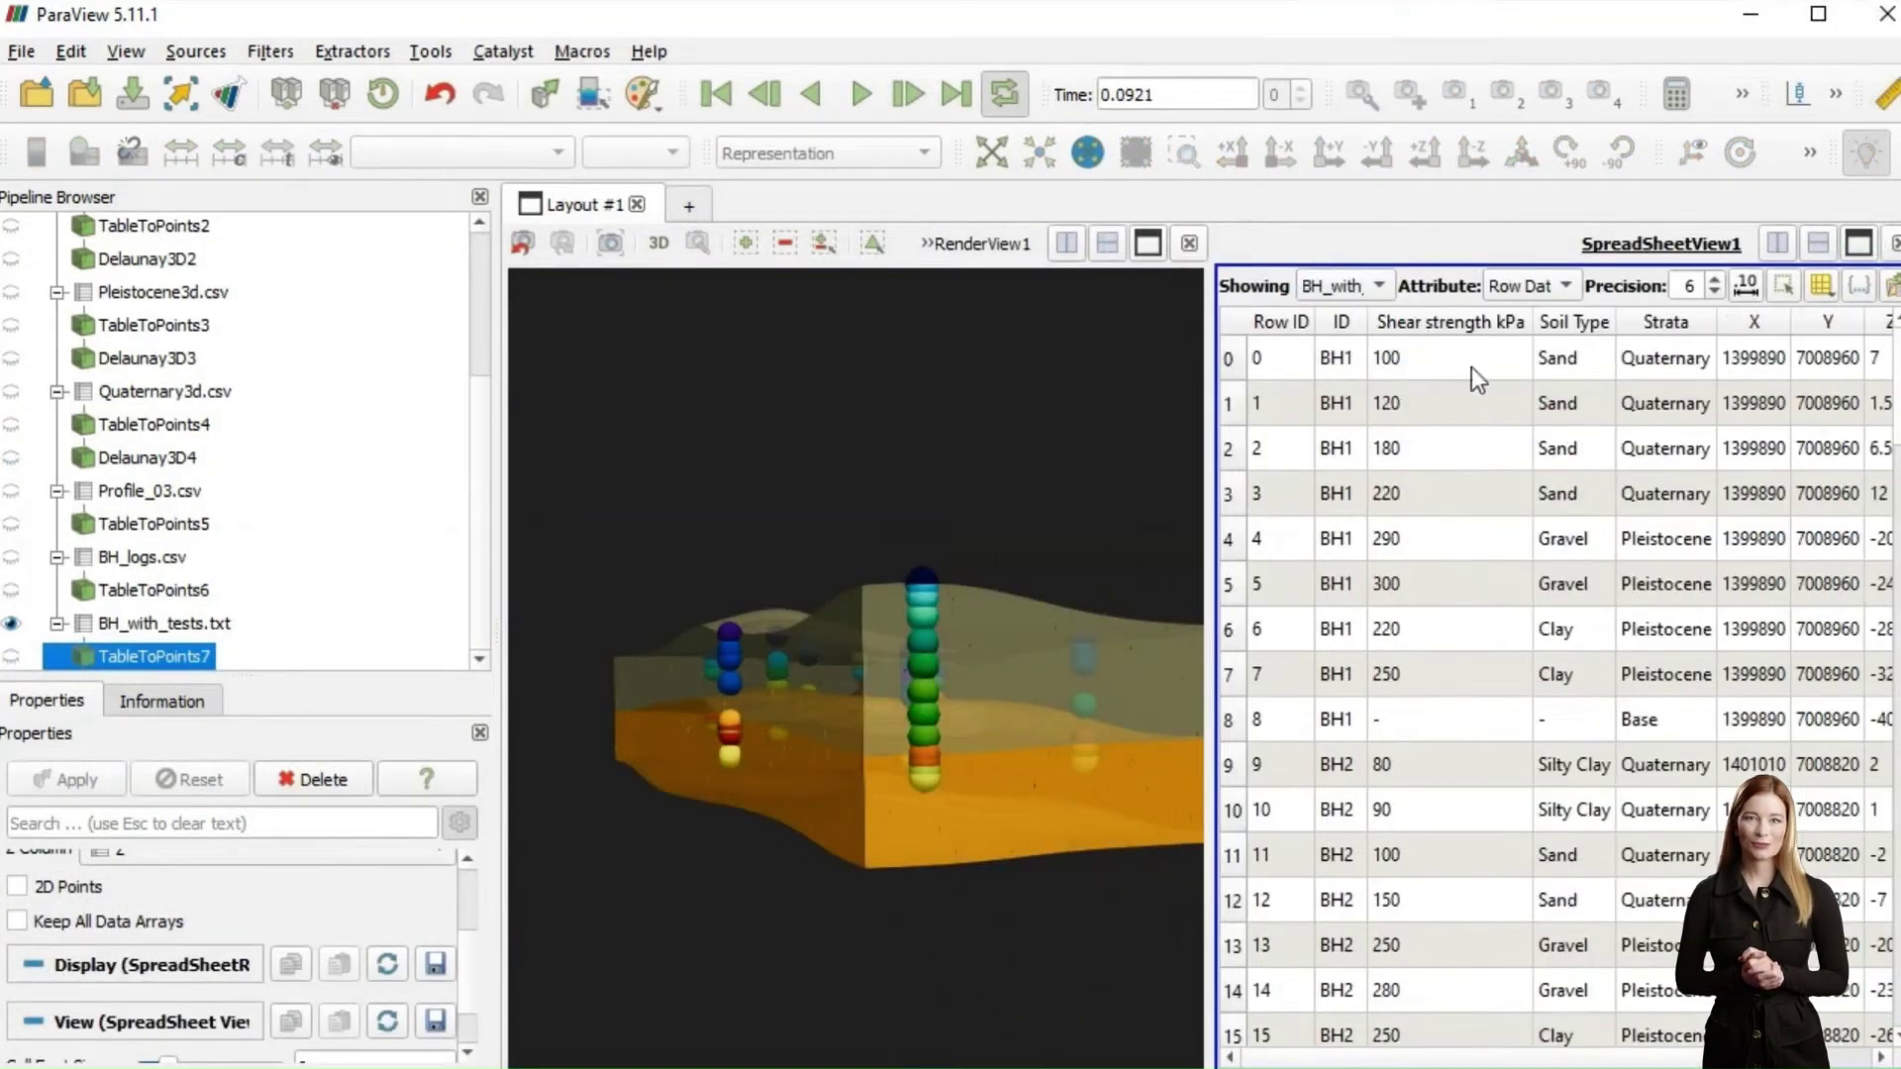
# Select table rows 1-7, 12-16, 23-26 and 30-34 for boreholes BH1 to BH4
pyautogui.click(1232, 400)
pyautogui.keyDown('shift'); pyautogui.click(1231, 678); pyautogui.keyUp('shift')
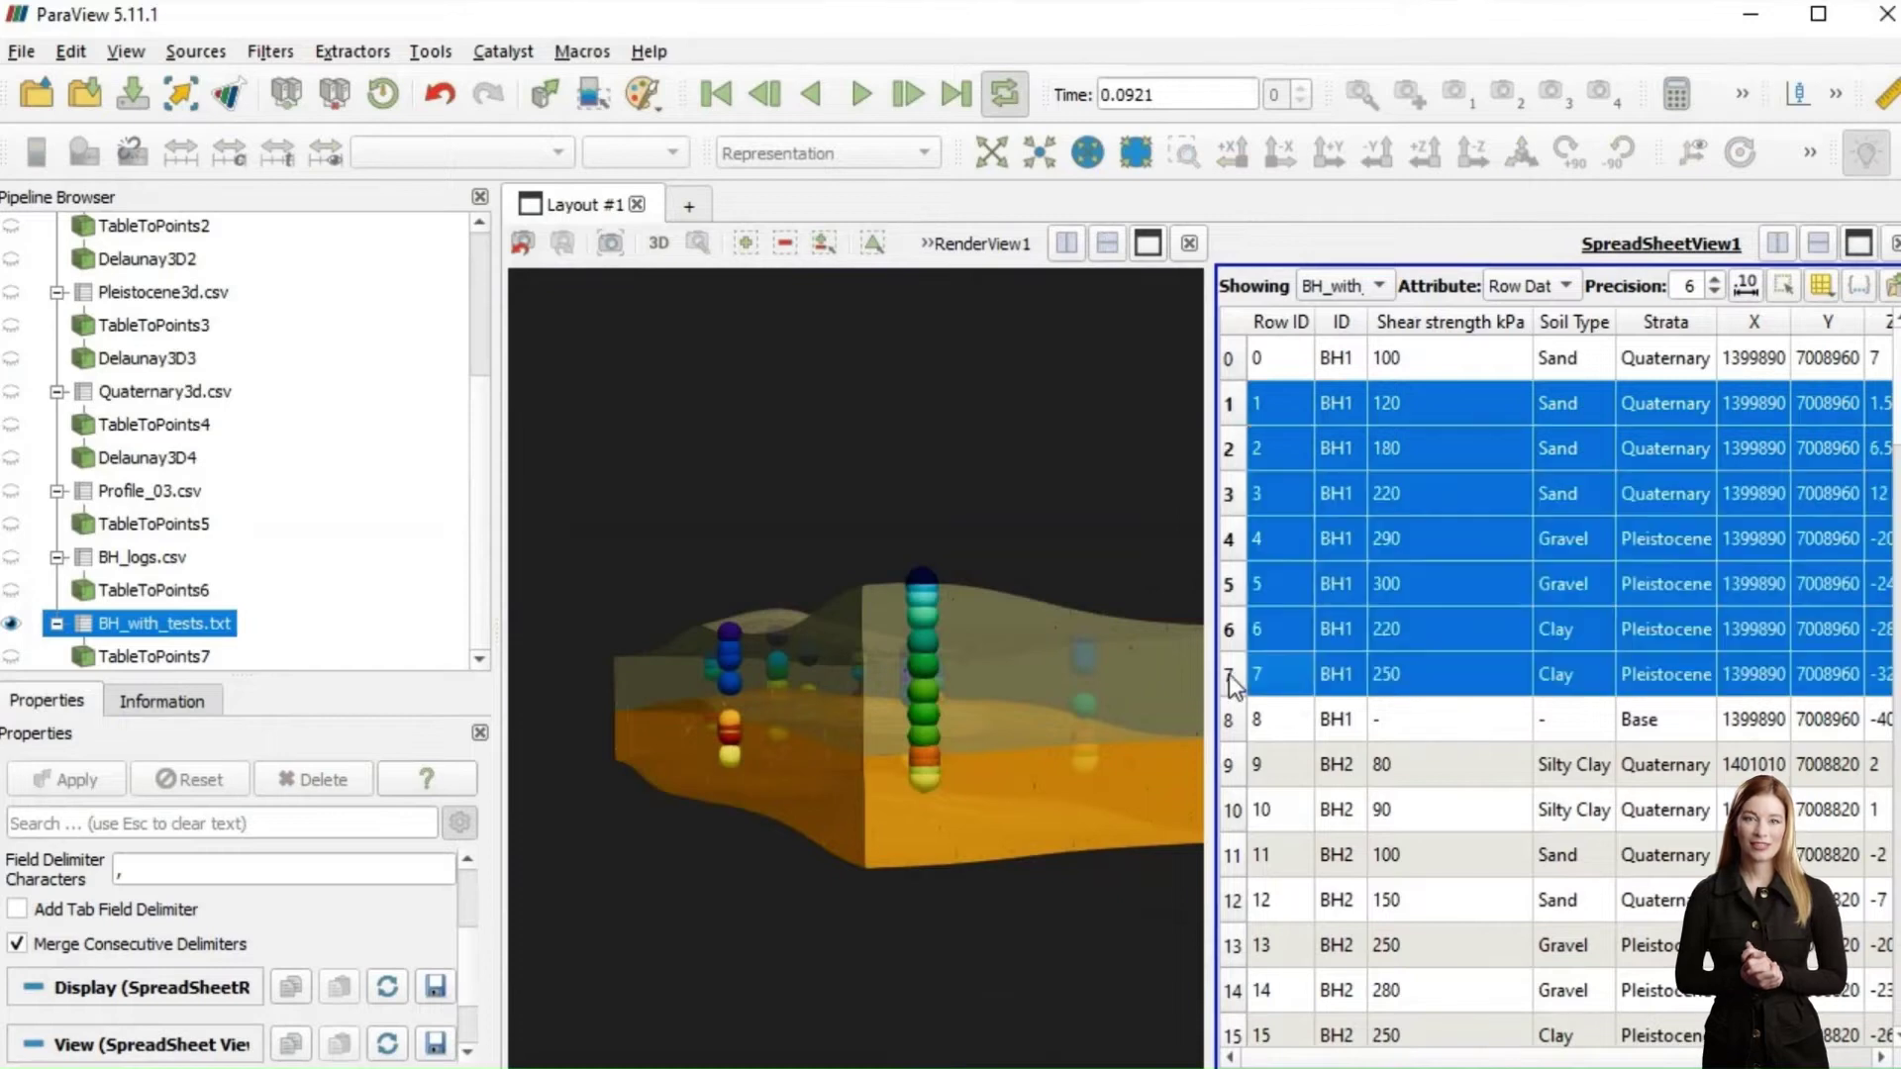
pyautogui.keyDown('ctrl'); pyautogui.click(1260, 909); pyautogui.keyUp('ctrl')
pyautogui.scroll(-5, 1319, 863)
pyautogui.scroll(4, 1319, 863)
pyautogui.keyDown('ctrl'); pyautogui.keyDown('shift'); pyautogui.click(1332, 951); pyautogui.keyUp('shift'); pyautogui.keyUp('ctrl')
pyautogui.scroll(-1, 1369, 871)
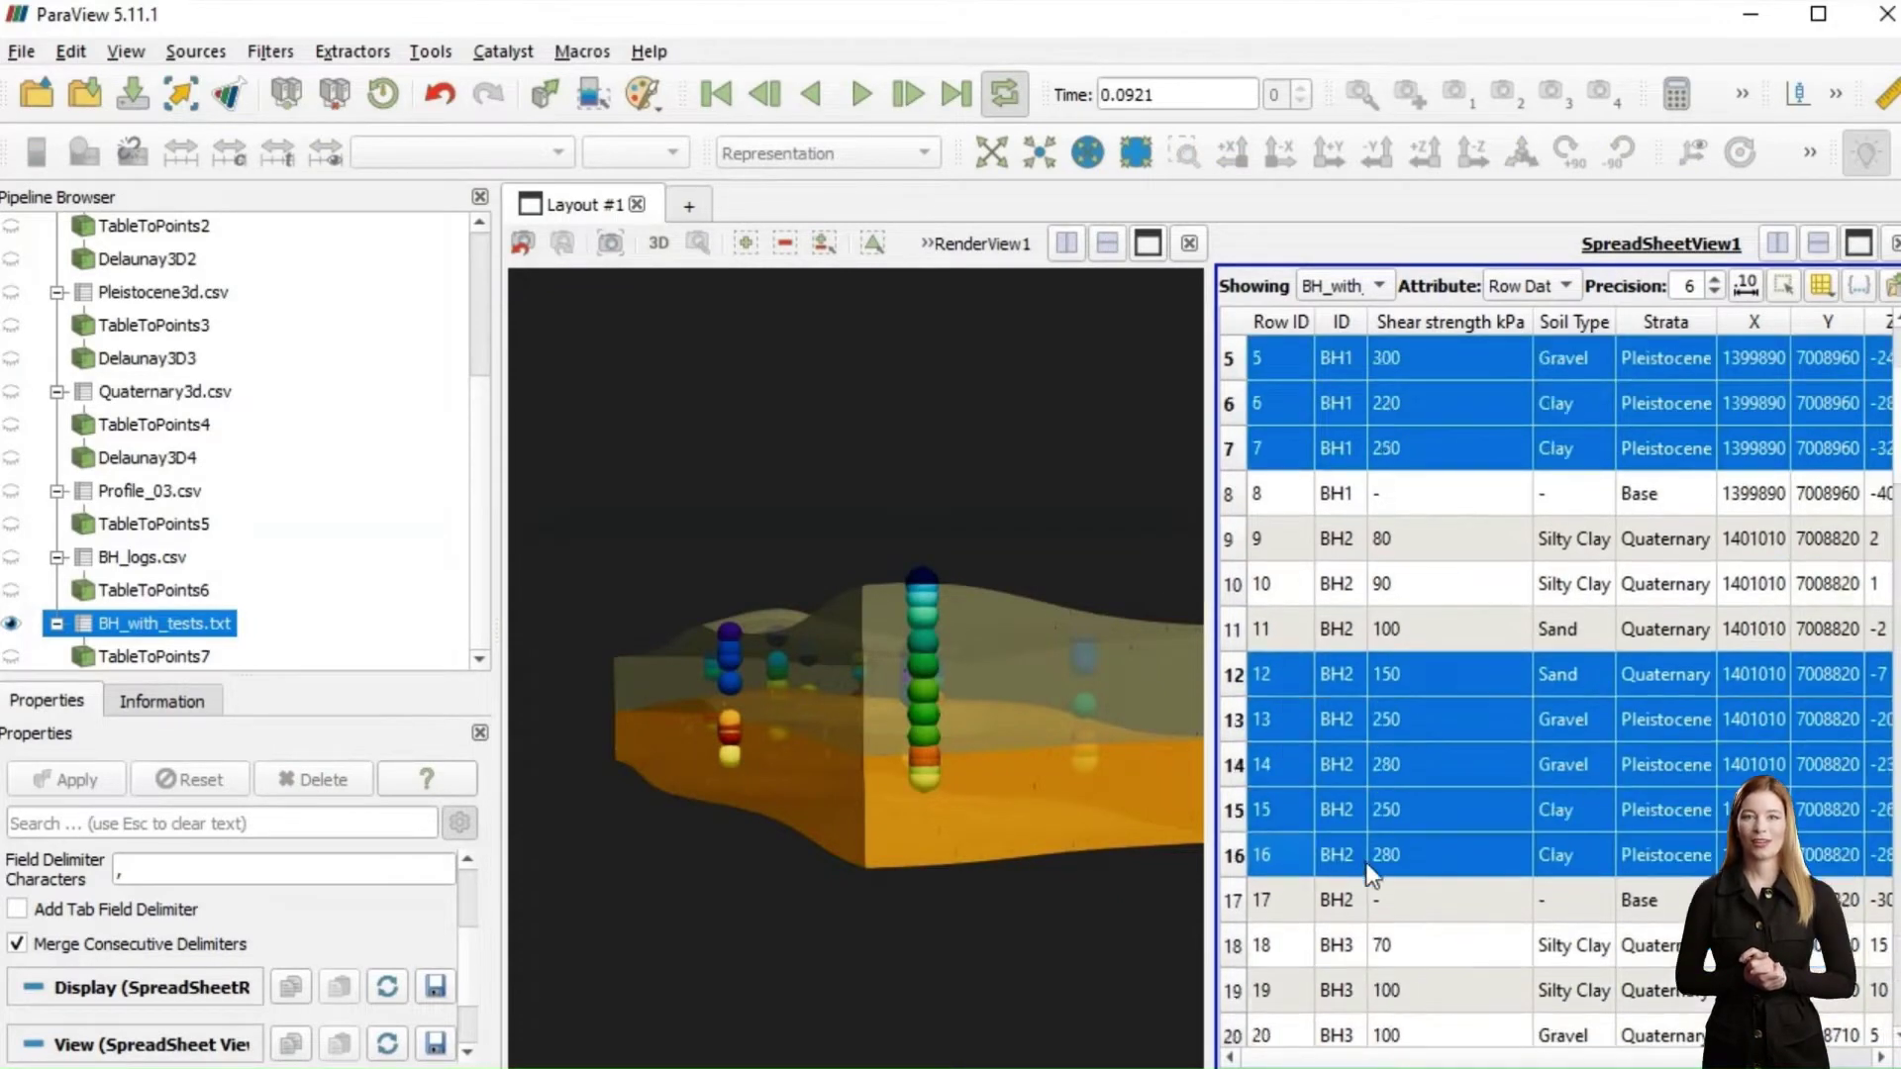
pyautogui.scroll(-2, 1371, 871)
pyautogui.keyDown('ctrl'); pyautogui.click(1231, 857); pyautogui.keyUp('ctrl')
pyautogui.keyDown('ctrl'); pyautogui.keyDown('shift'); pyautogui.click(1249, 993); pyautogui.keyUp('shift'); pyautogui.keyUp('ctrl')
pyautogui.scroll(-3, 1249, 993)
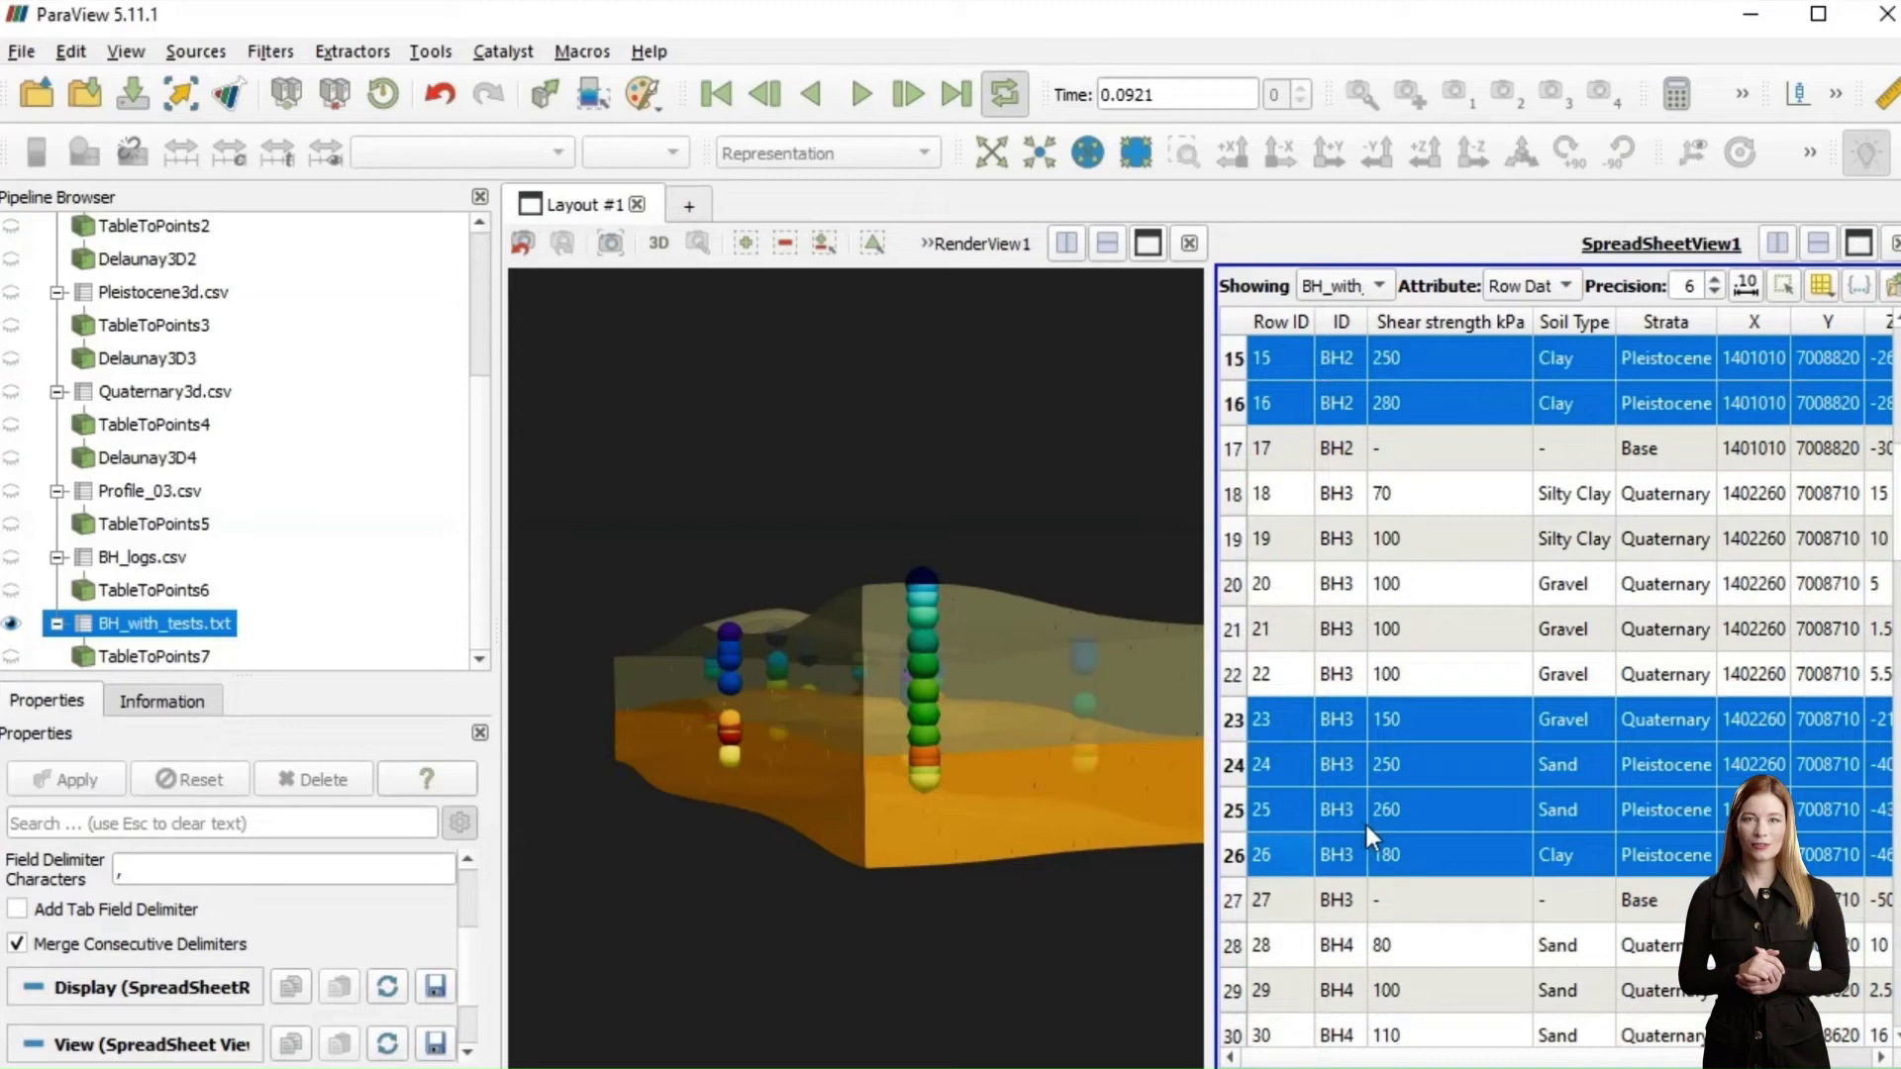
pyautogui.keyDown('ctrl'); pyautogui.click(1237, 810); pyautogui.keyUp('ctrl')
pyautogui.keyDown('ctrl'); pyautogui.keyDown('shift'); pyautogui.click(1231, 991); pyautogui.keyUp('shift'); pyautogui.keyUp('ctrl')
# Add rows 39-42, 49-51, 54-58, 73-79 and 85-88 to the selection for the remaining boreholes
pyautogui.scroll(-4, 1299, 887)
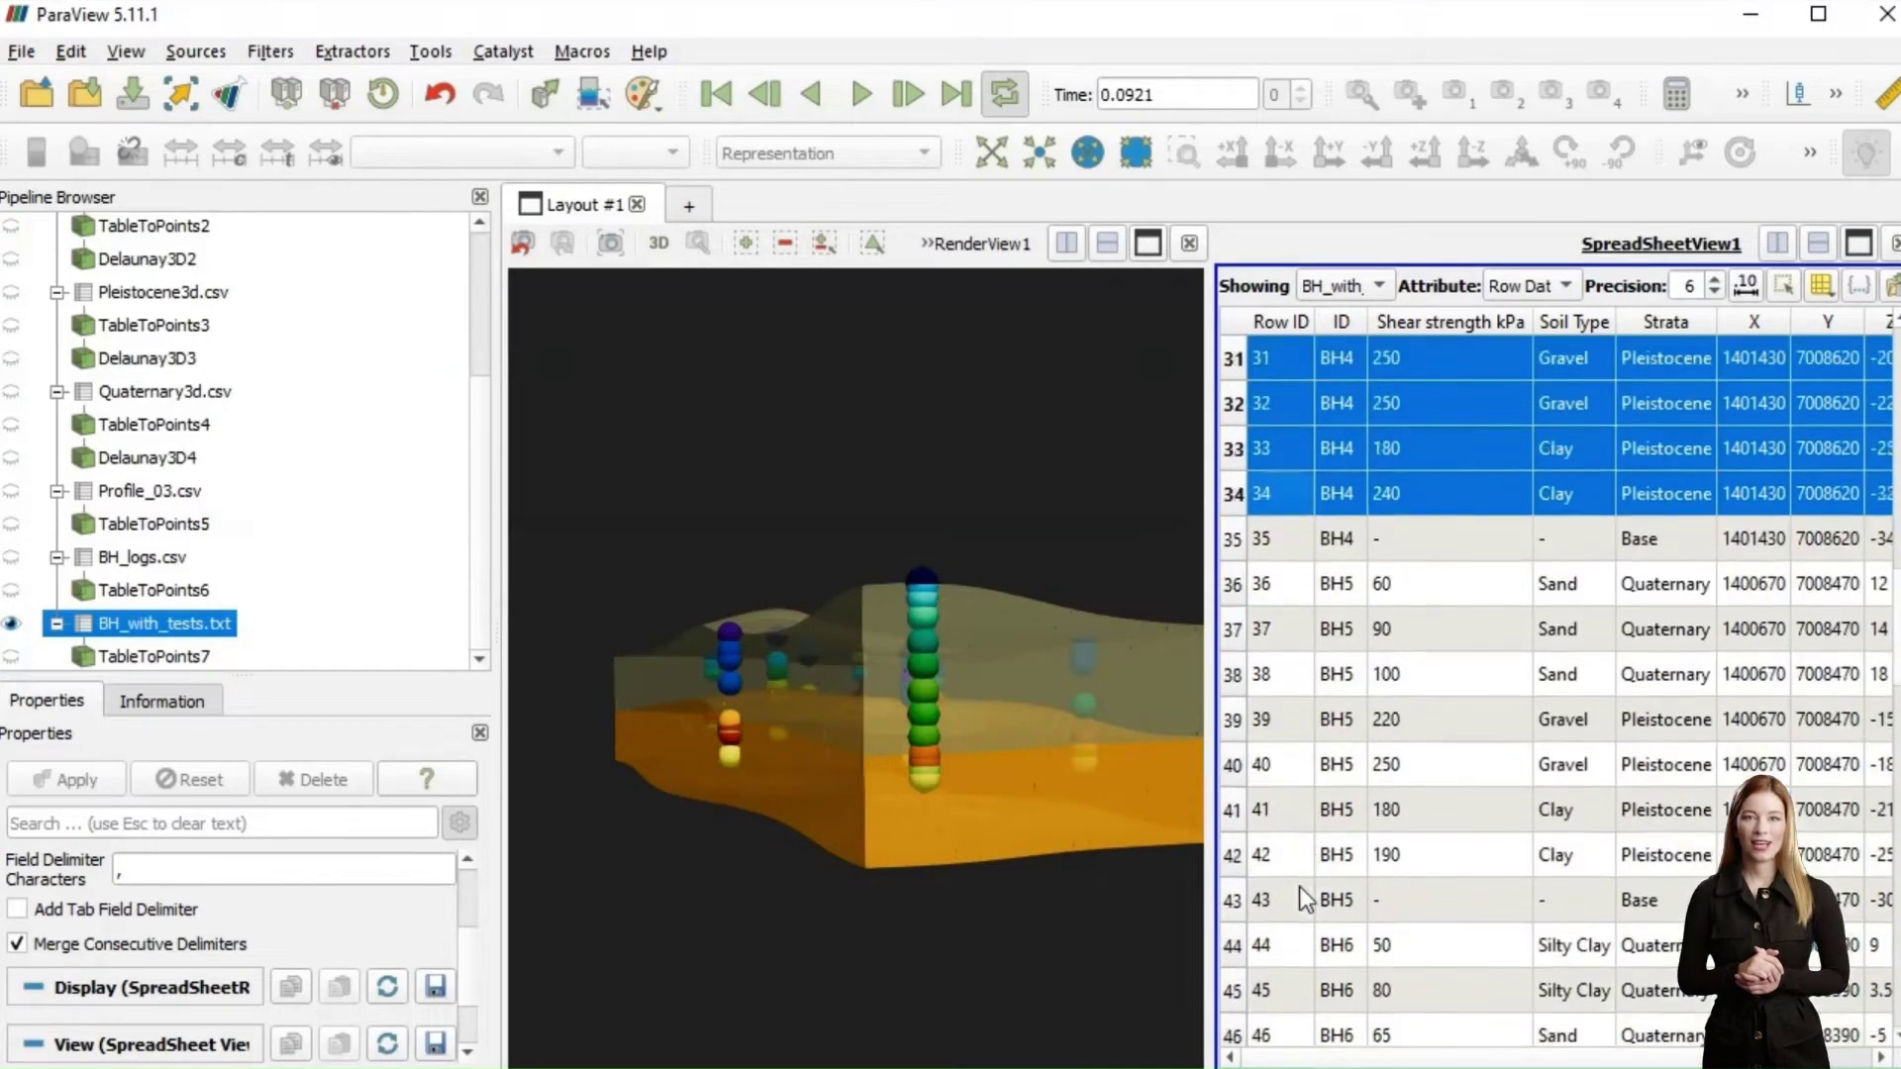
pyautogui.keyDown('ctrl'); pyautogui.click(1231, 674); pyautogui.keyUp('ctrl')
pyautogui.keyDown('ctrl'); pyautogui.keyDown('shift'); pyautogui.click(1232, 810); pyautogui.keyUp('shift'); pyautogui.keyUp('ctrl')
pyautogui.scroll(-2, 1311, 814)
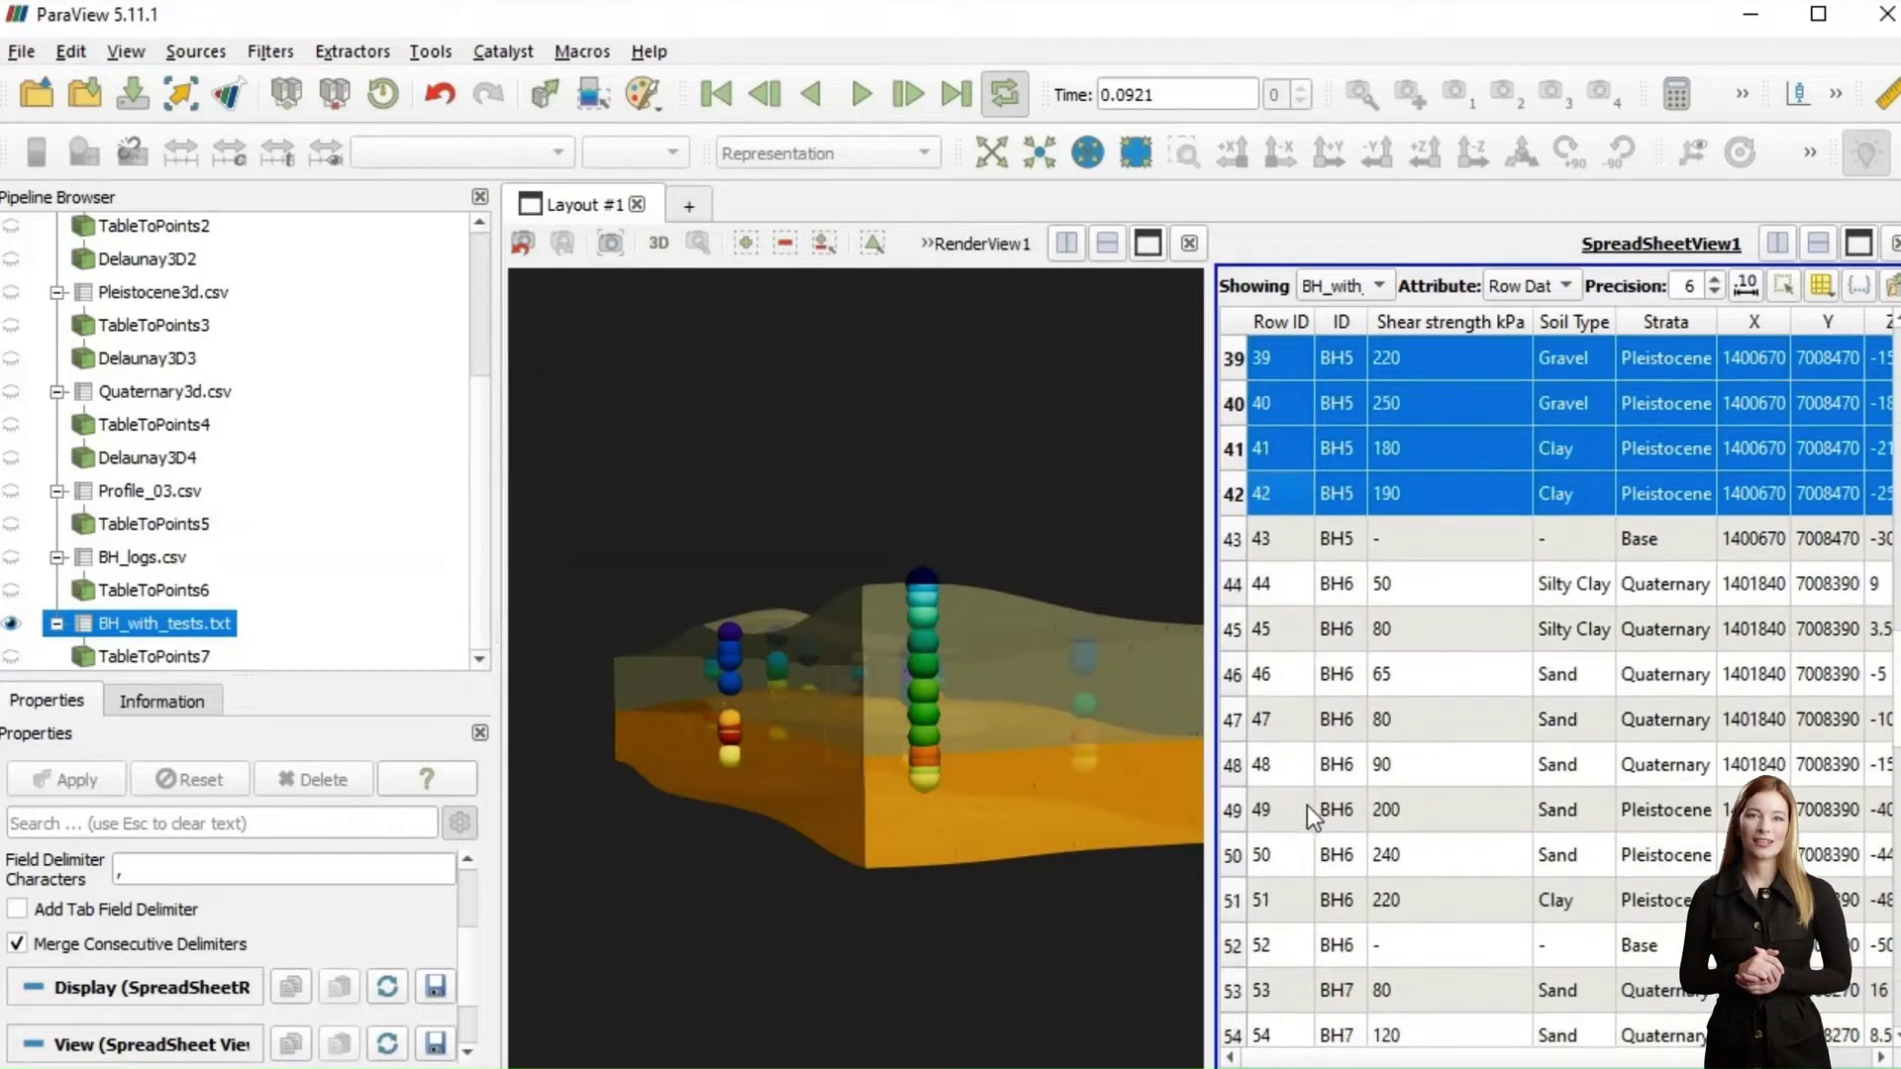
pyautogui.keyDown('ctrl'); pyautogui.click(1232, 812); pyautogui.keyUp('ctrl')
pyautogui.keyDown('ctrl'); pyautogui.keyDown('shift'); pyautogui.click(1232, 901); pyautogui.keyUp('shift'); pyautogui.keyUp('ctrl')
pyautogui.scroll(-2, 1232, 901)
pyautogui.keyDown('ctrl'); pyautogui.click(1236, 782); pyautogui.keyUp('ctrl')
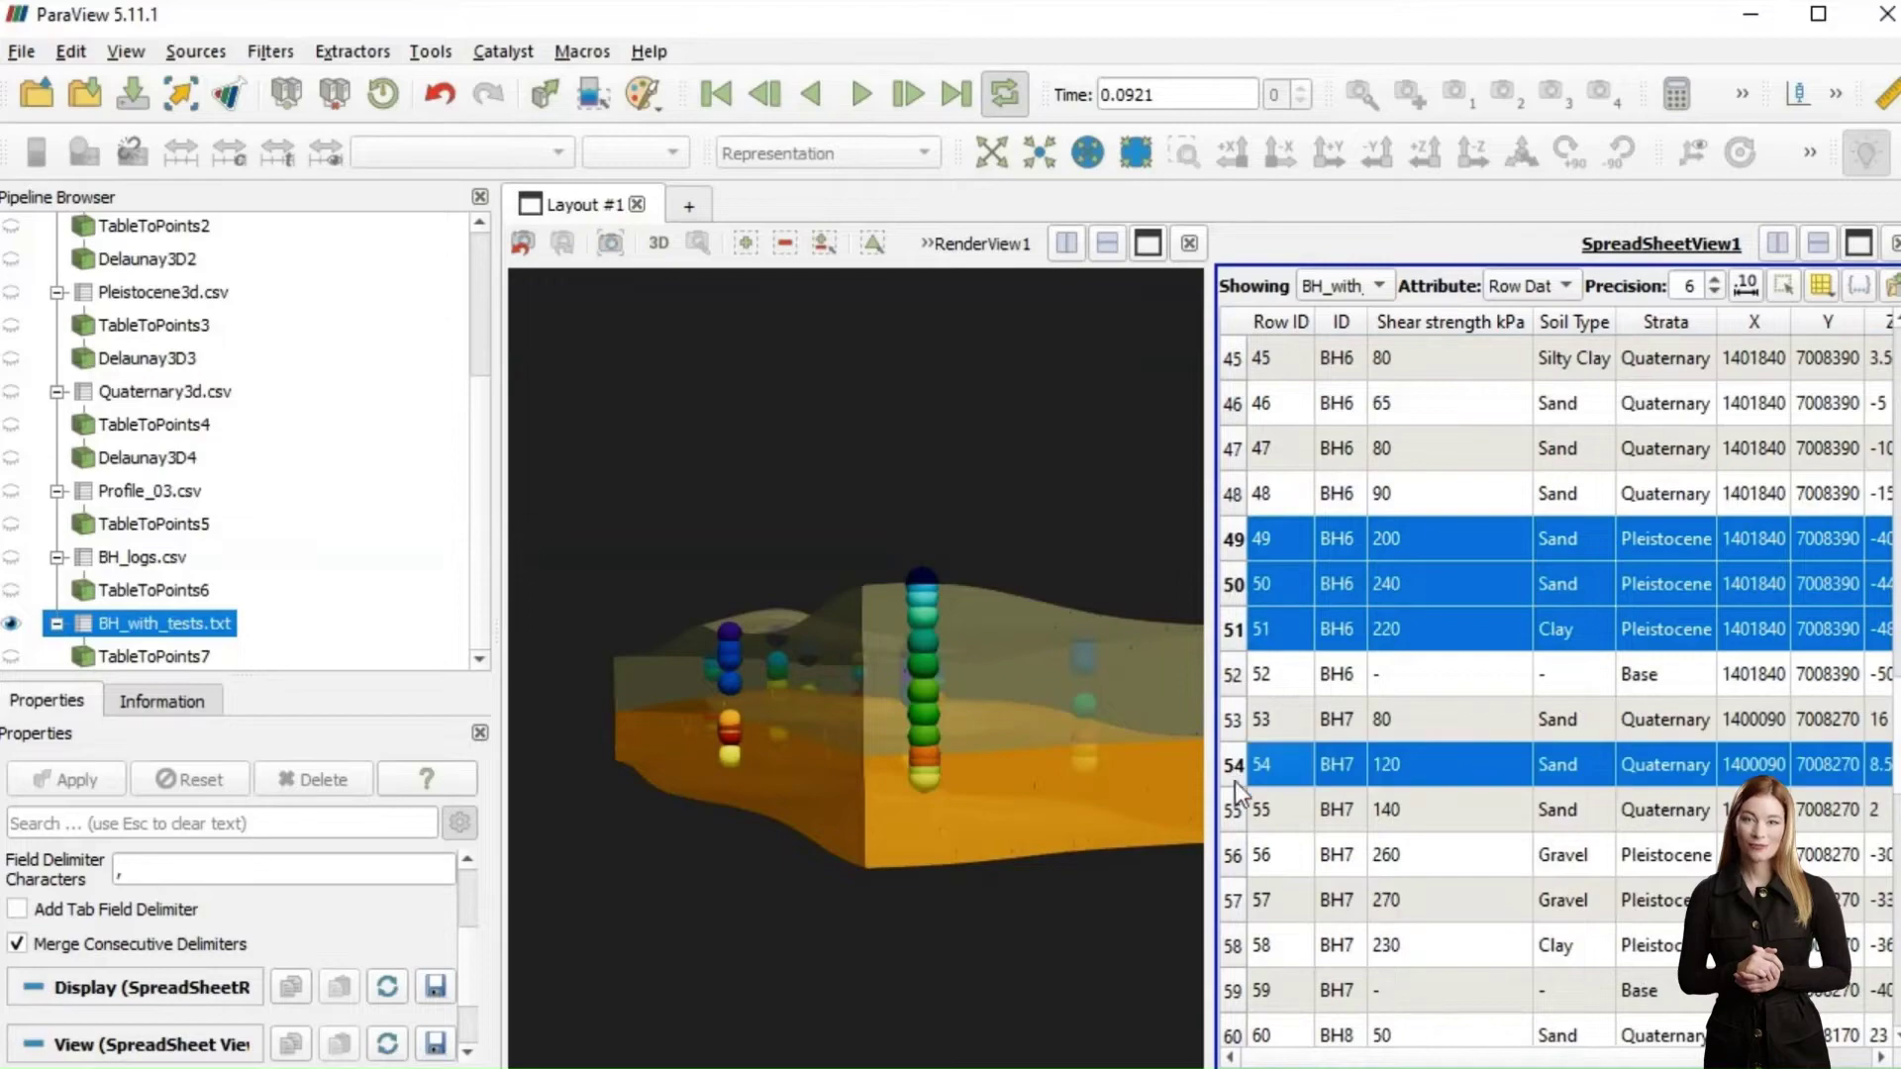
pyautogui.keyDown('ctrl'); pyautogui.keyDown('shift'); pyautogui.click(1232, 950); pyautogui.keyUp('shift'); pyautogui.keyUp('ctrl')
pyautogui.scroll(-5, 1232, 950)
pyautogui.keyDown('ctrl'); pyautogui.click(1234, 985); pyautogui.keyUp('ctrl')
pyautogui.scroll(-1, 1233, 985)
pyautogui.keyDown('ctrl'); pyautogui.keyDown('shift'); pyautogui.click(1232, 1005); pyautogui.keyUp('shift'); pyautogui.keyUp('ctrl')
pyautogui.scroll(-1, 1270, 888)
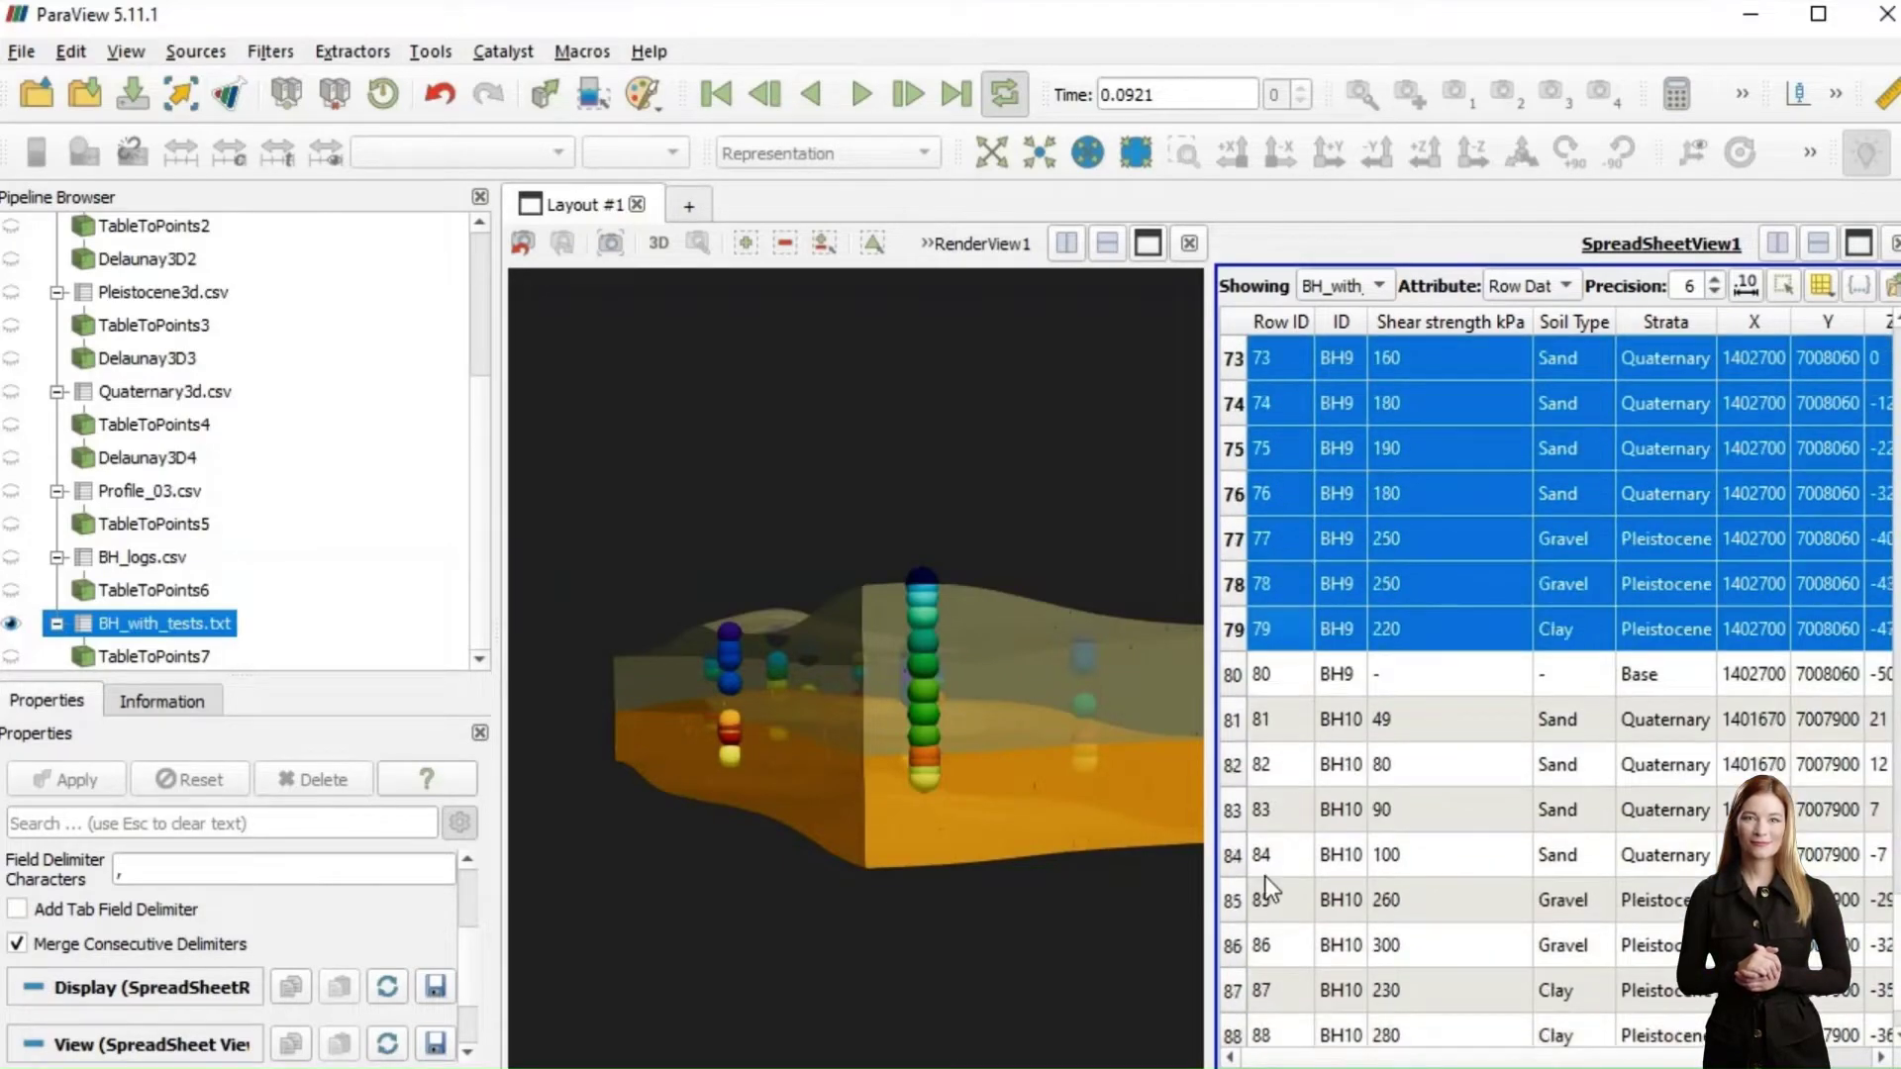
pyautogui.keyDown('ctrl'); pyautogui.click(1232, 903); pyautogui.keyUp('ctrl')
pyautogui.scroll(-1, 1232, 905)
pyautogui.keyDown('ctrl'); pyautogui.keyDown('shift'); pyautogui.click(1232, 984); pyautogui.keyUp('shift'); pyautogui.keyUp('ctrl')
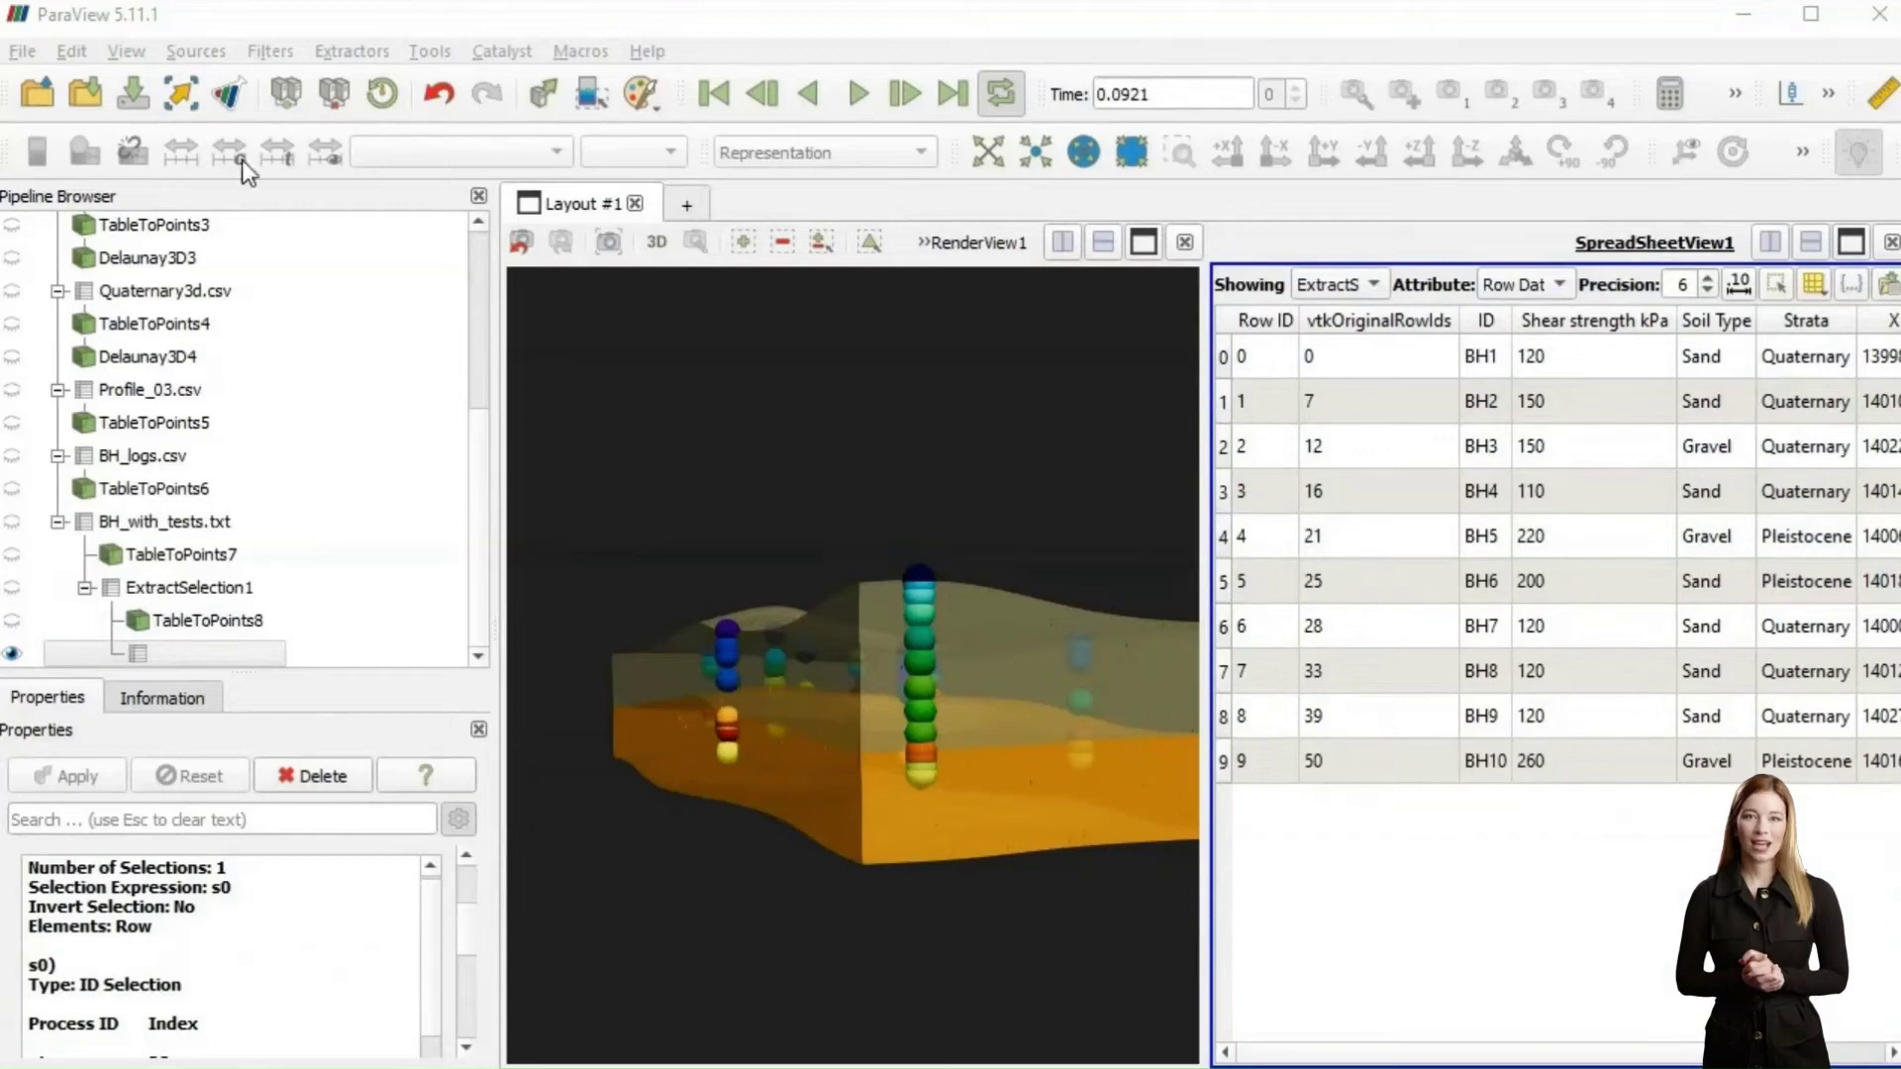
# Convert the ExtractSelection2 rows into points with Table To Points, keeping Y as the Y column
pyautogui.click(270, 50)
pyautogui.moveTo(318, 115)
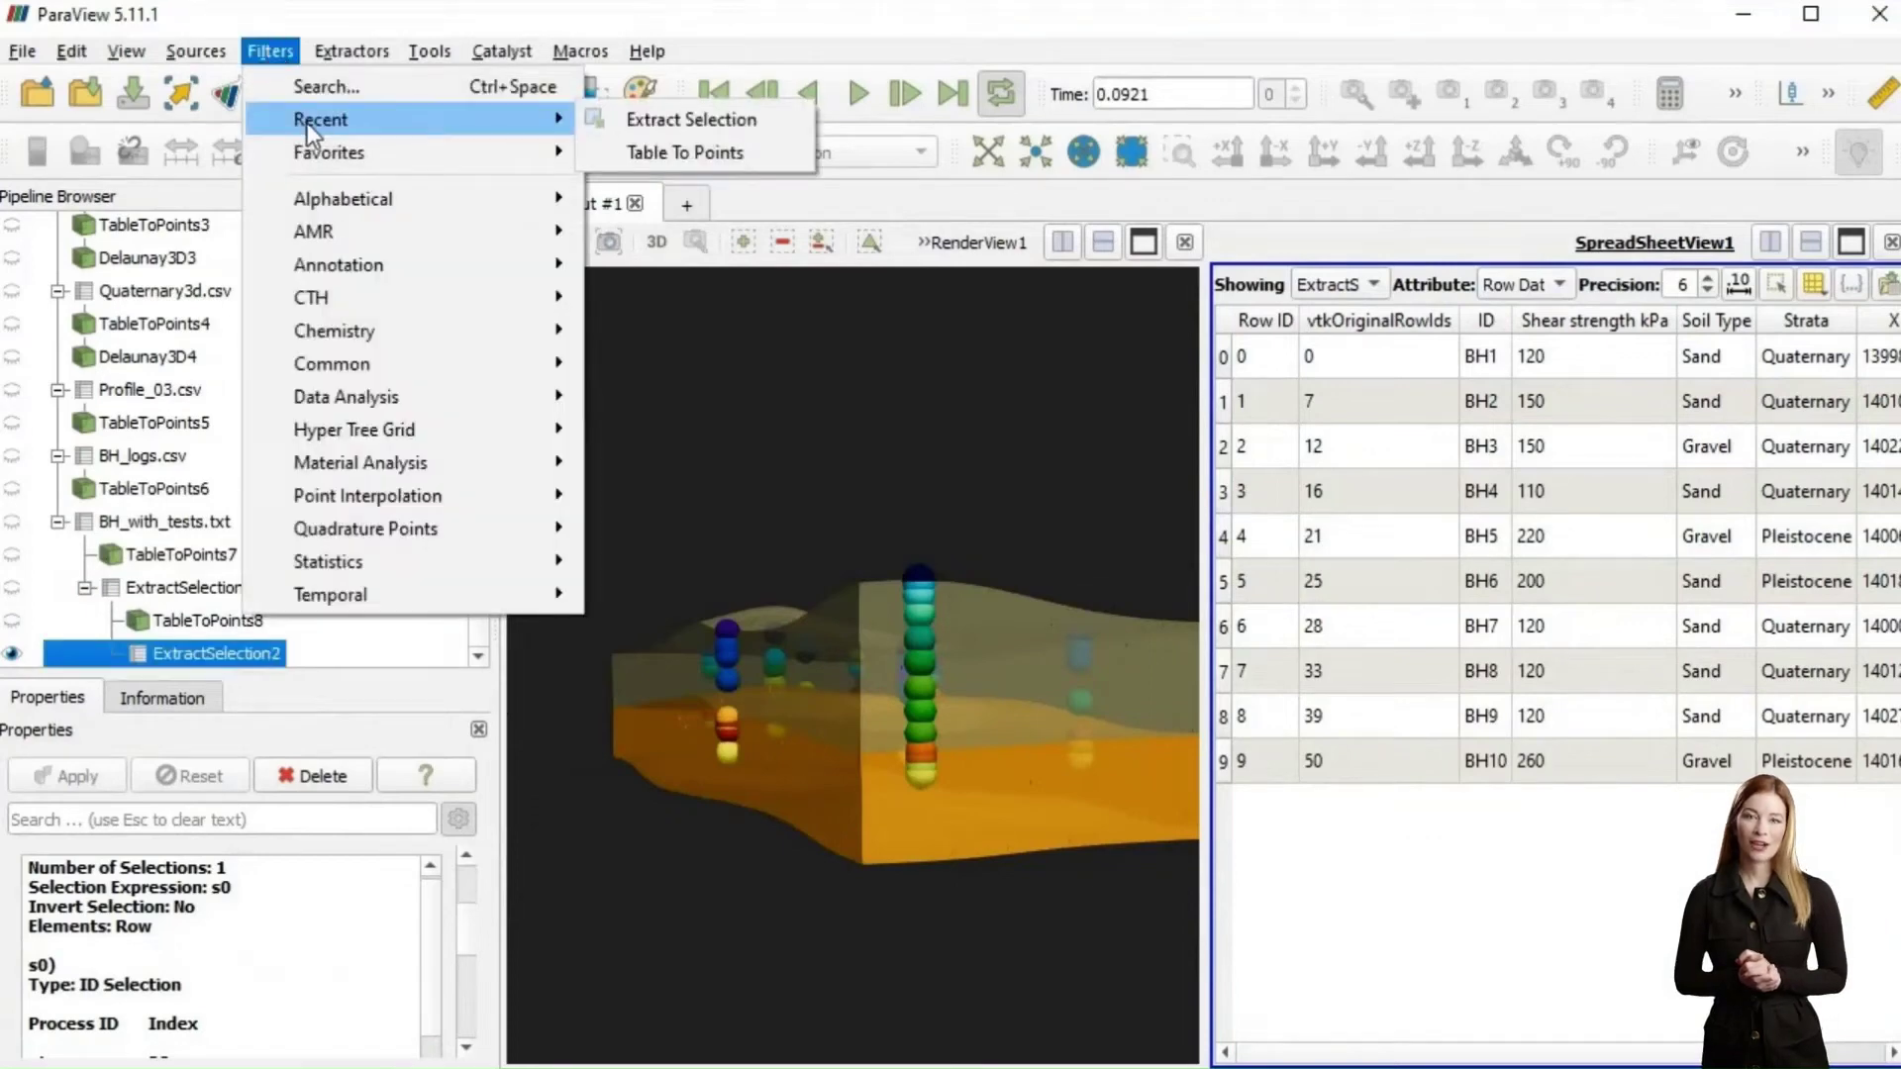
pyautogui.click(564, 152)
pyautogui.click(267, 869)
pyautogui.click(183, 1034)
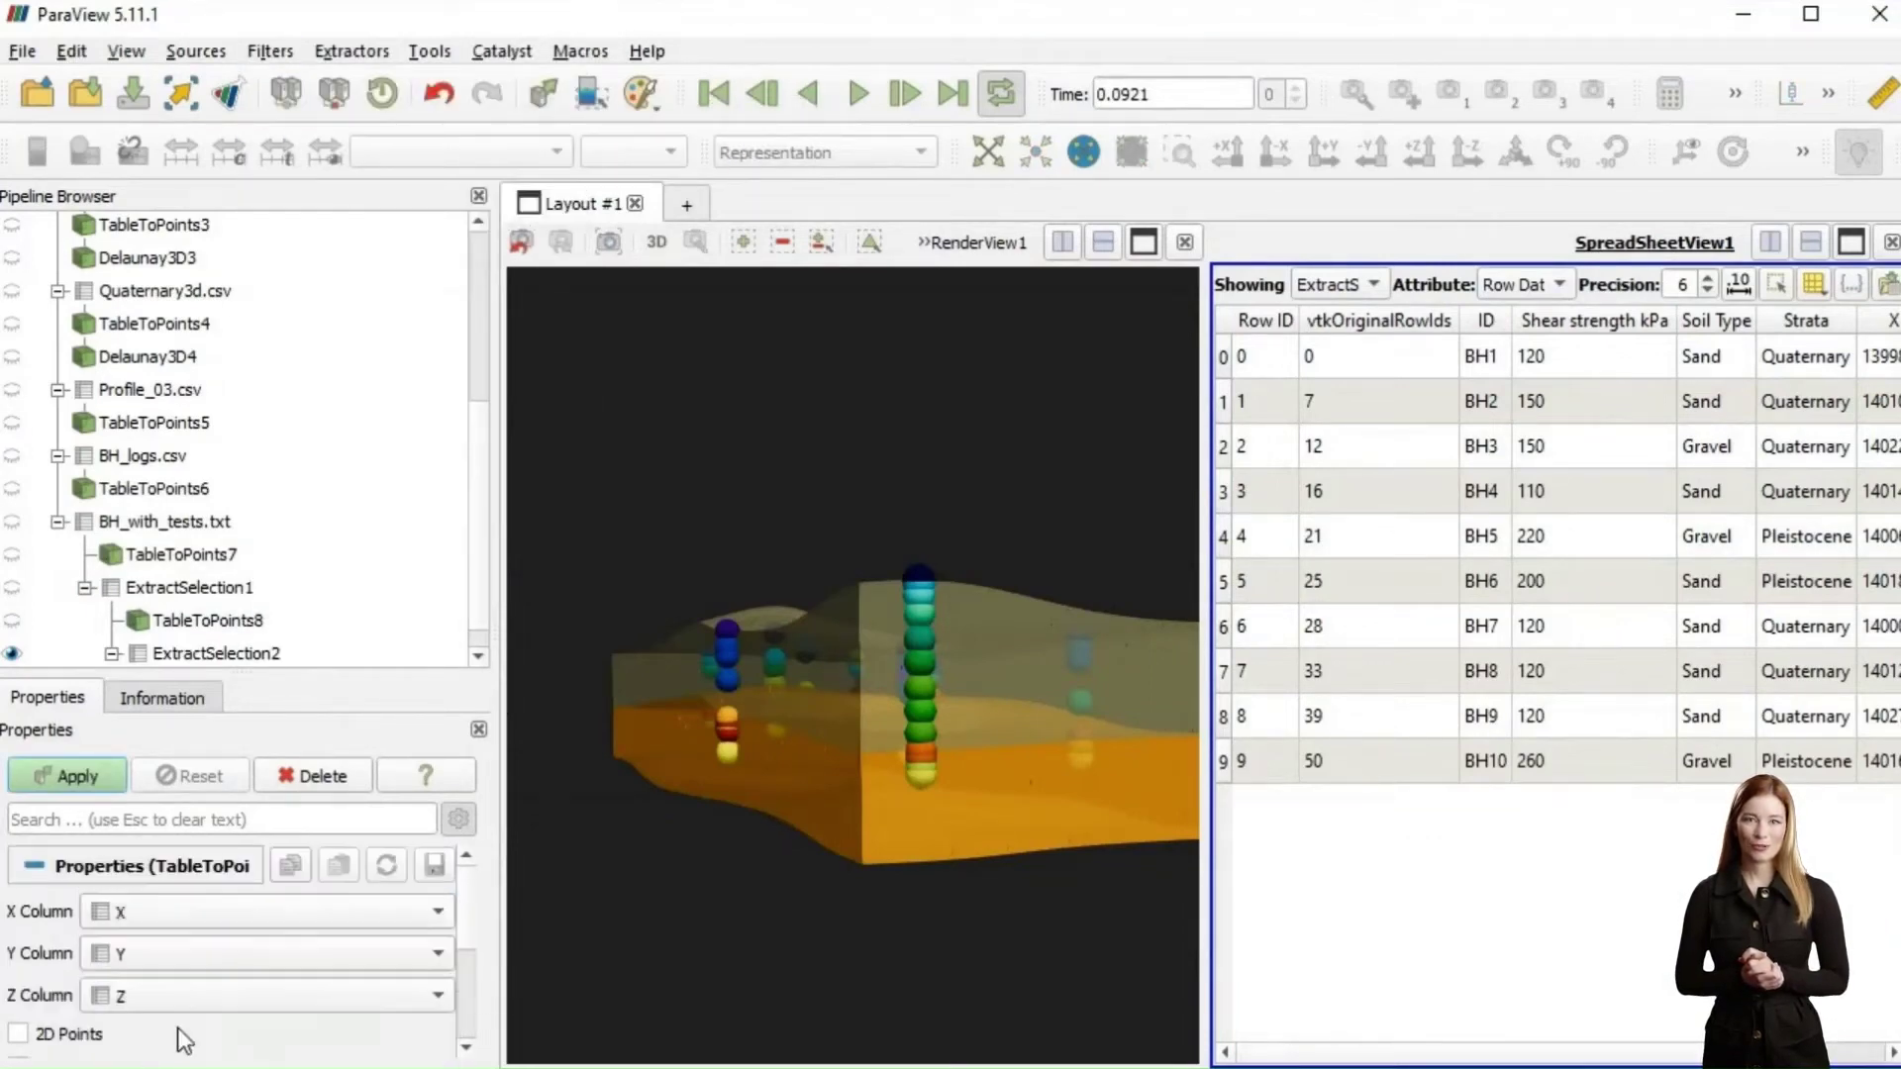
pyautogui.scroll(-3, 178, 970)
pyautogui.click(77, 776)
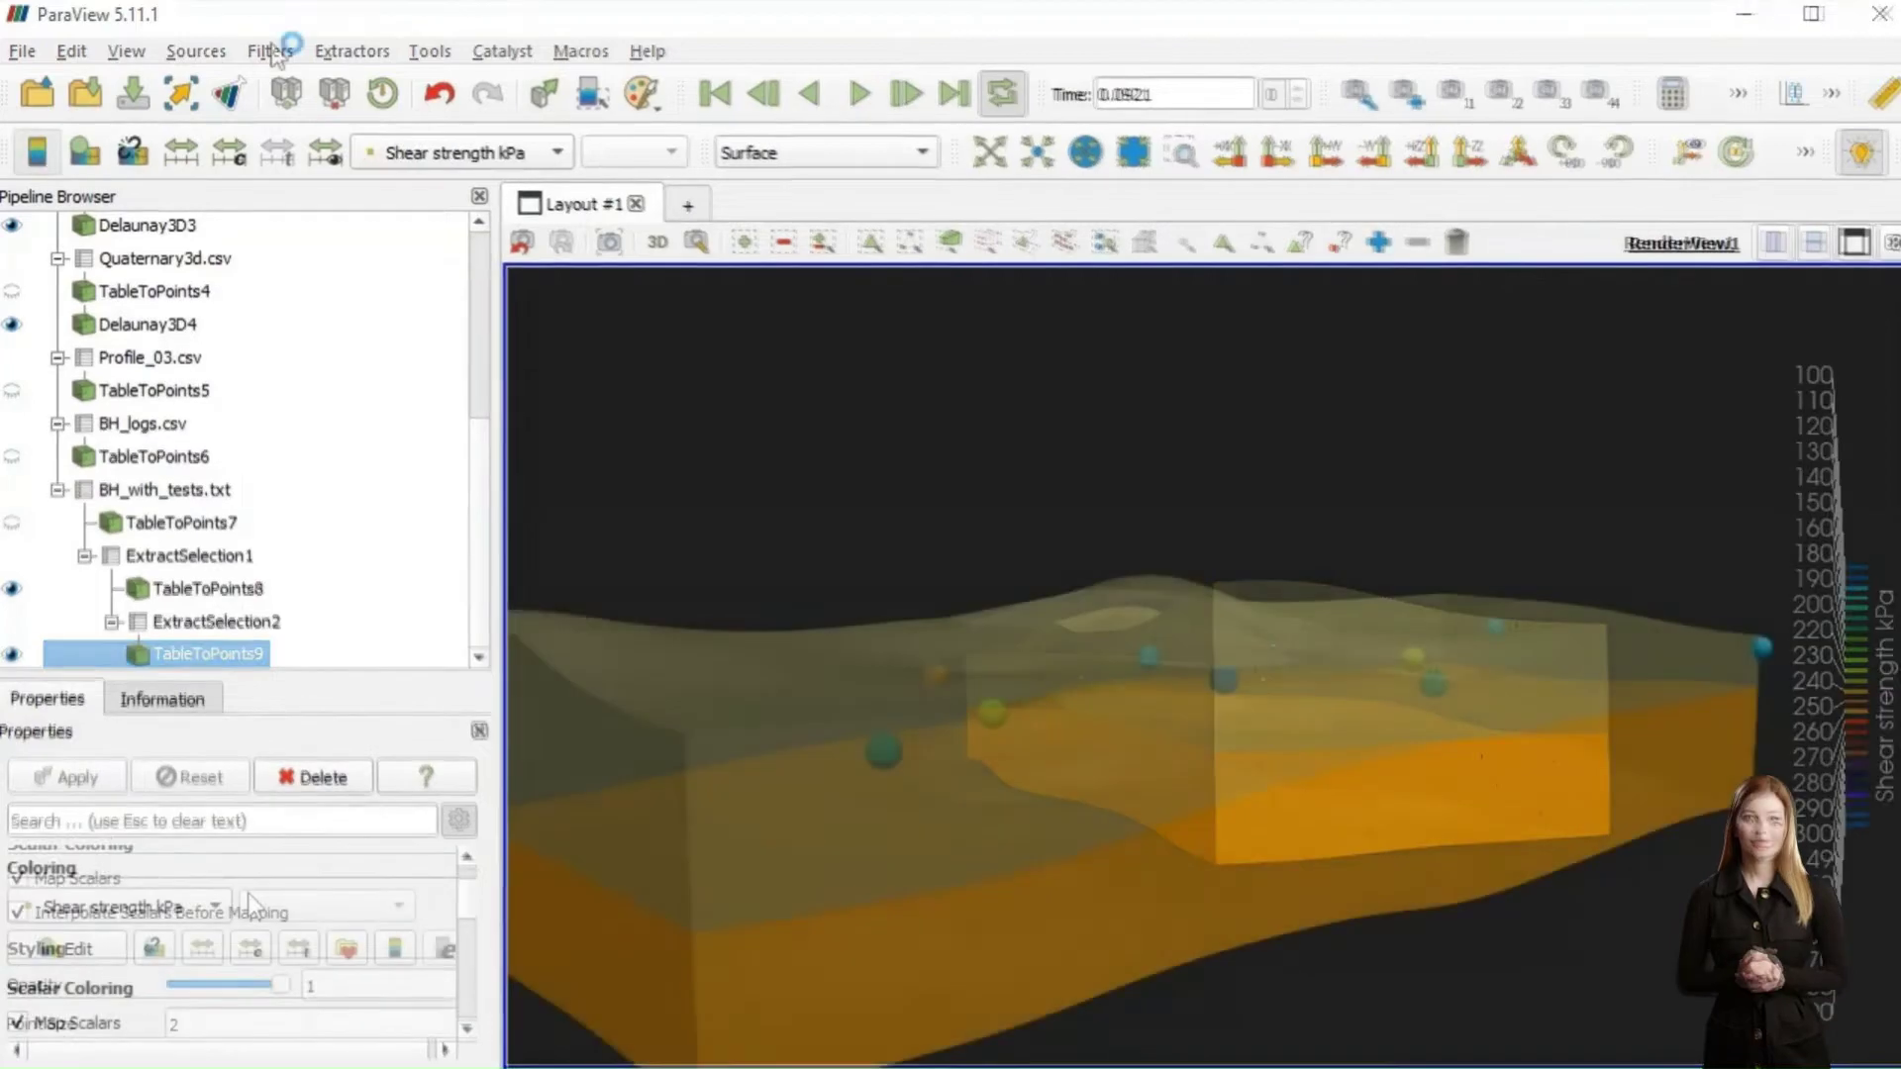
# Triangulate the points into a Delaunay 2D surface coloured by Shear strength kPa
pyautogui.click(271, 51)
pyautogui.moveTo(290, 120)
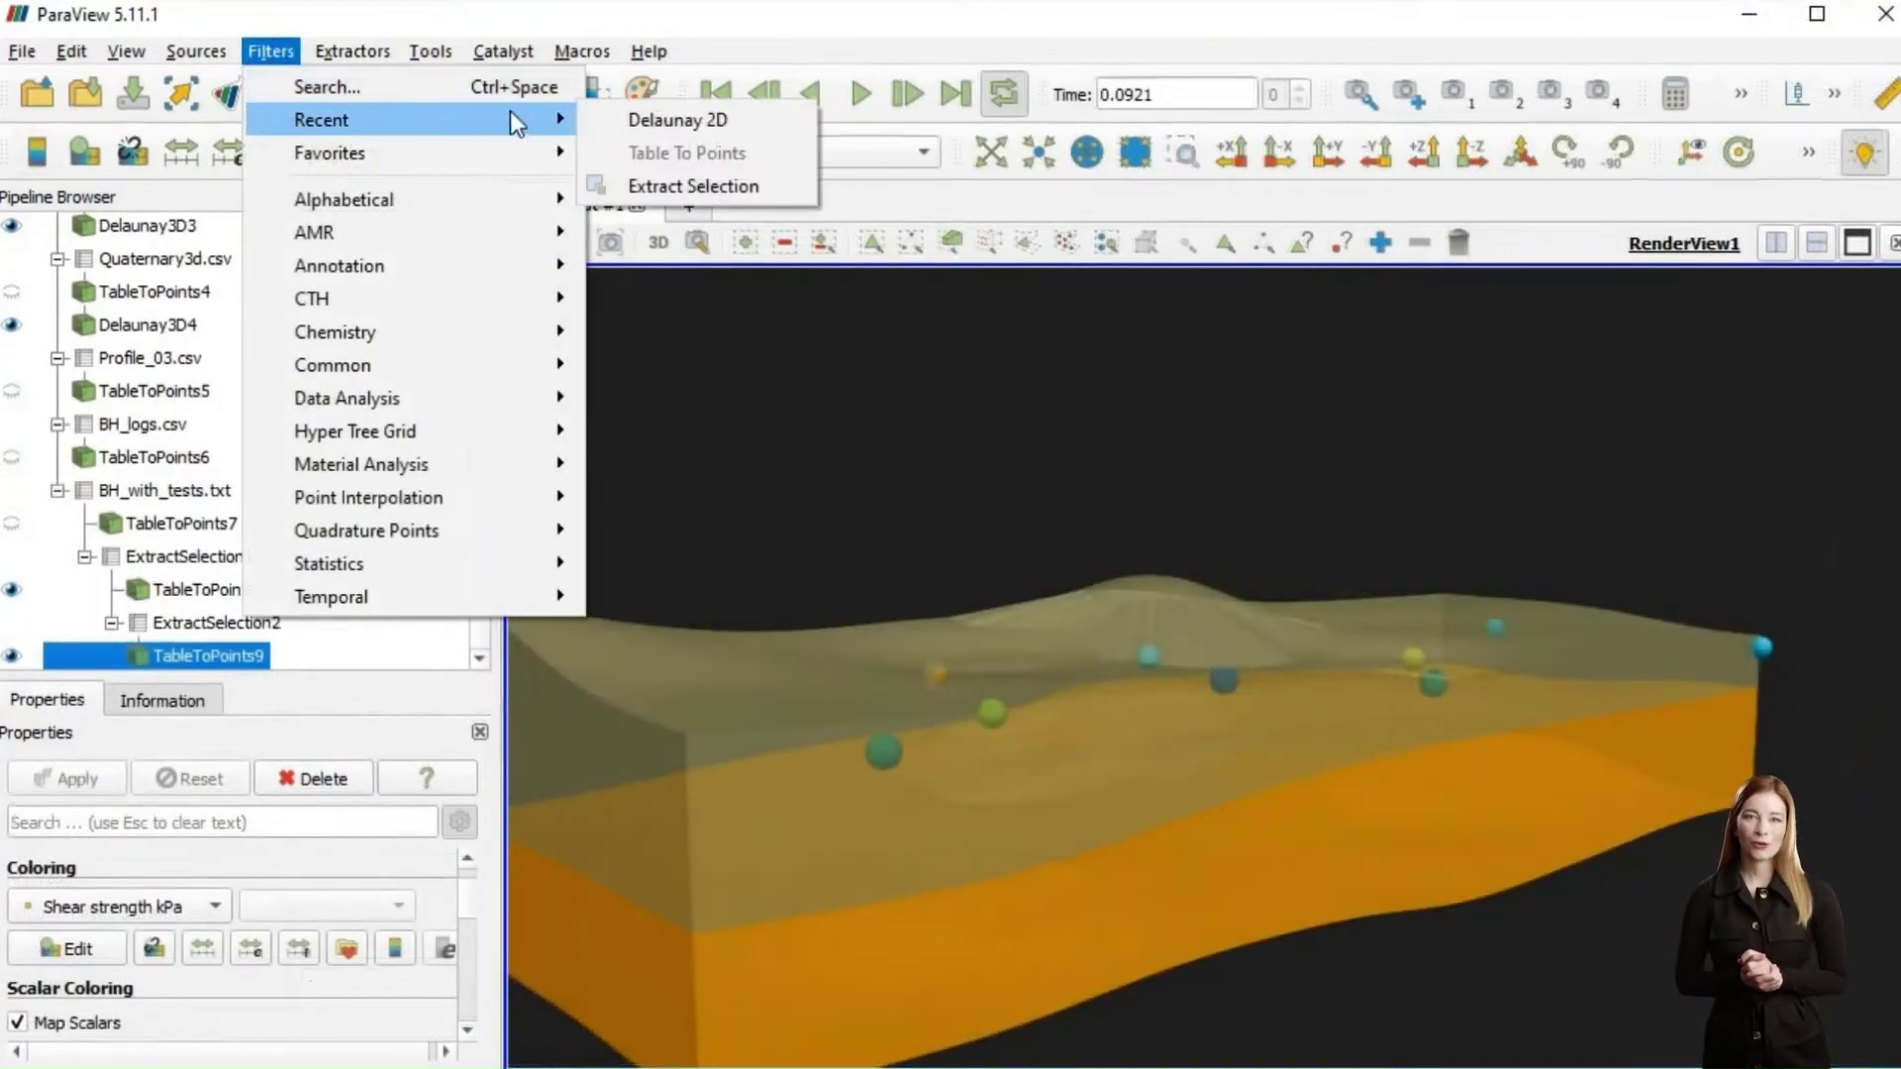
pyautogui.click(747, 117)
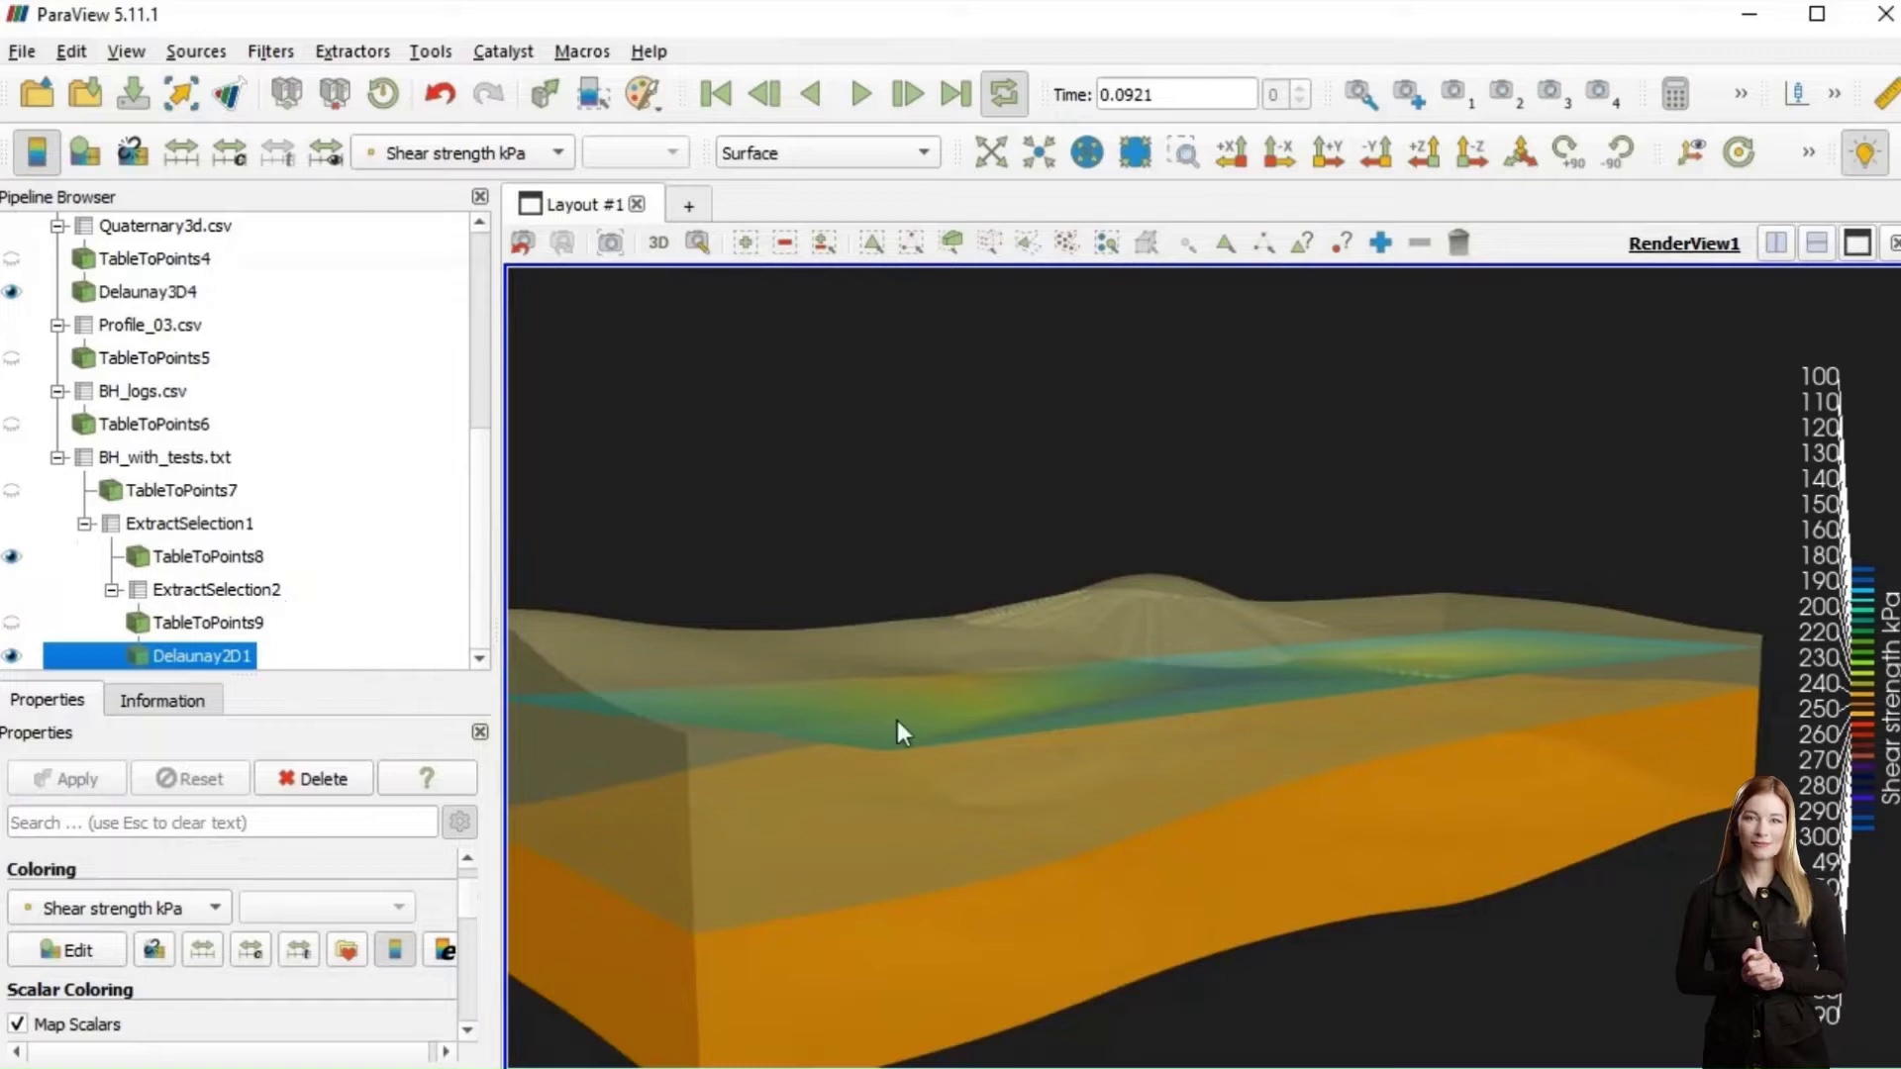
pyautogui.moveTo(912, 870); pyautogui.dragTo(538, 972)
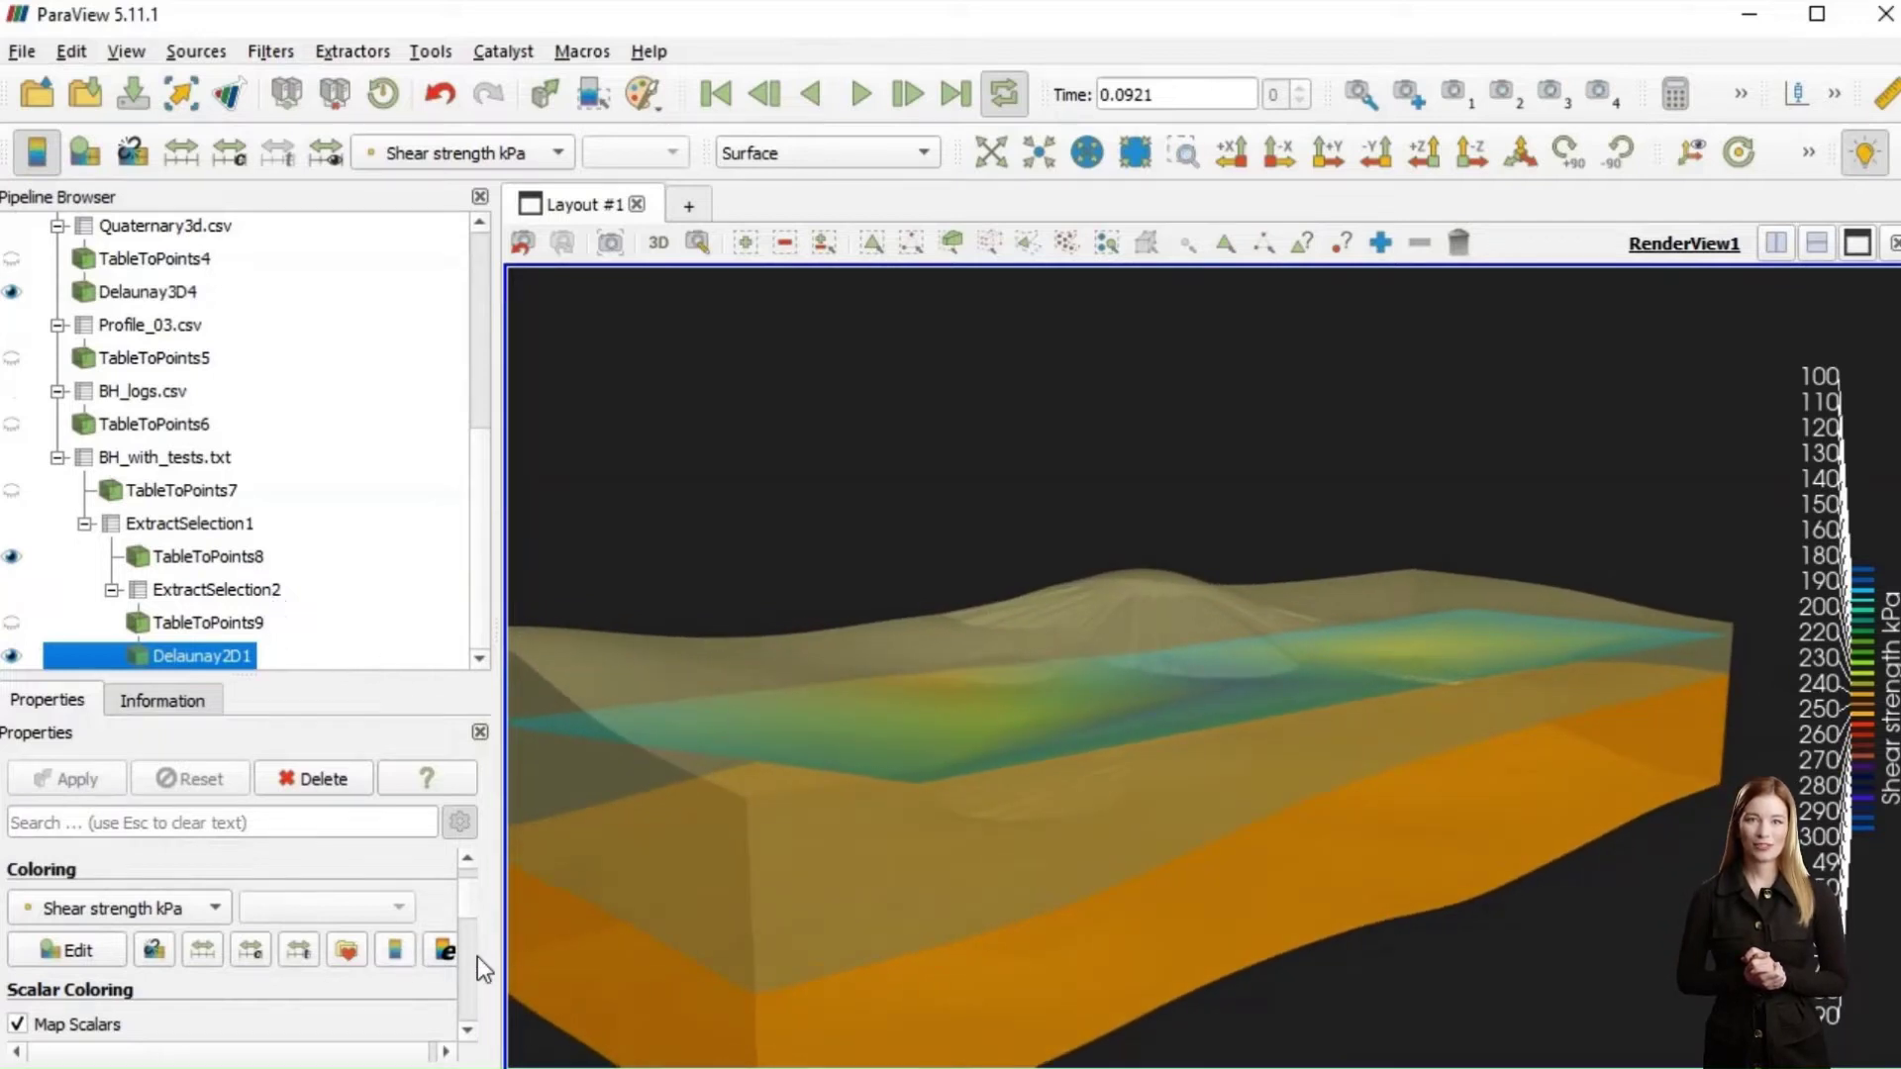
pyautogui.moveTo(798, 928); pyautogui.dragTo(639, 921)
pyautogui.click(640, 920)
pyautogui.click(22, 51)
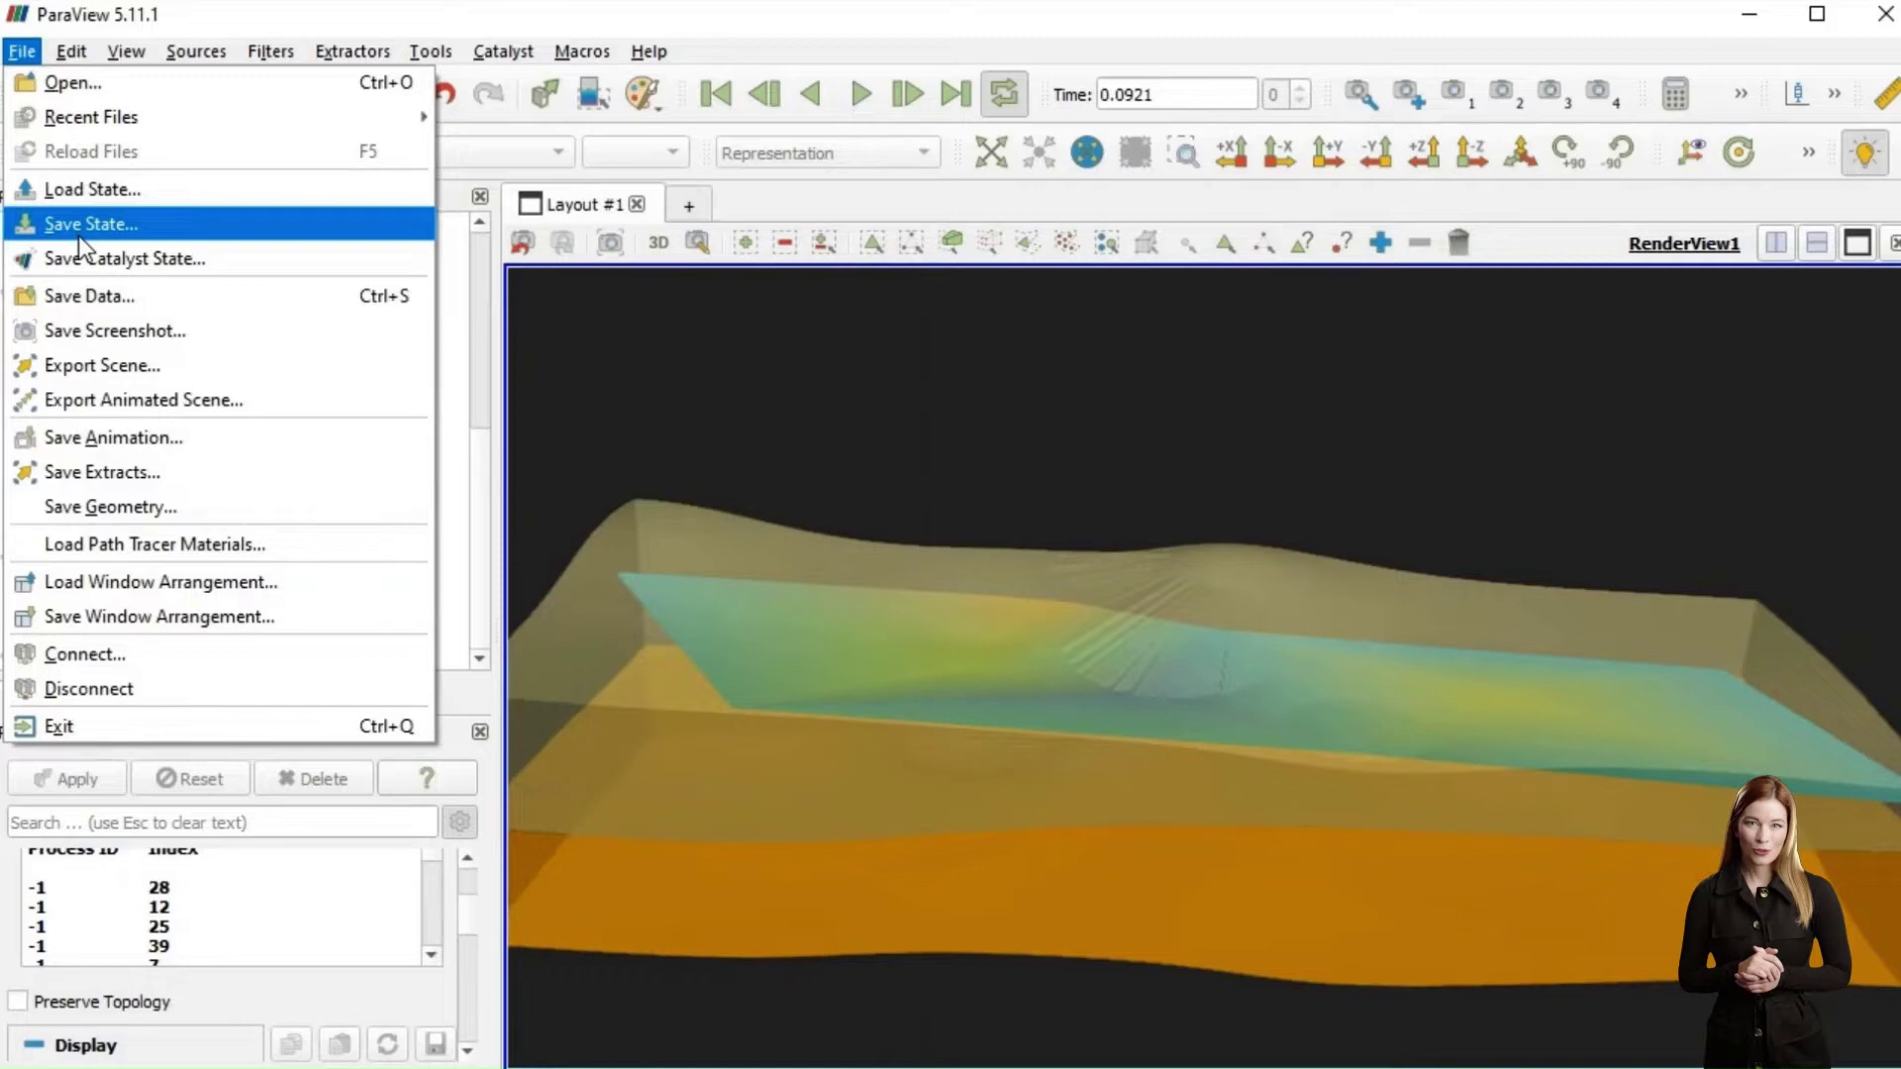
# Save the extracted rows over the existing Shear.csv, accepting the replace, with writer precision 6
pyautogui.click(91, 296)
pyautogui.click(764, 639)
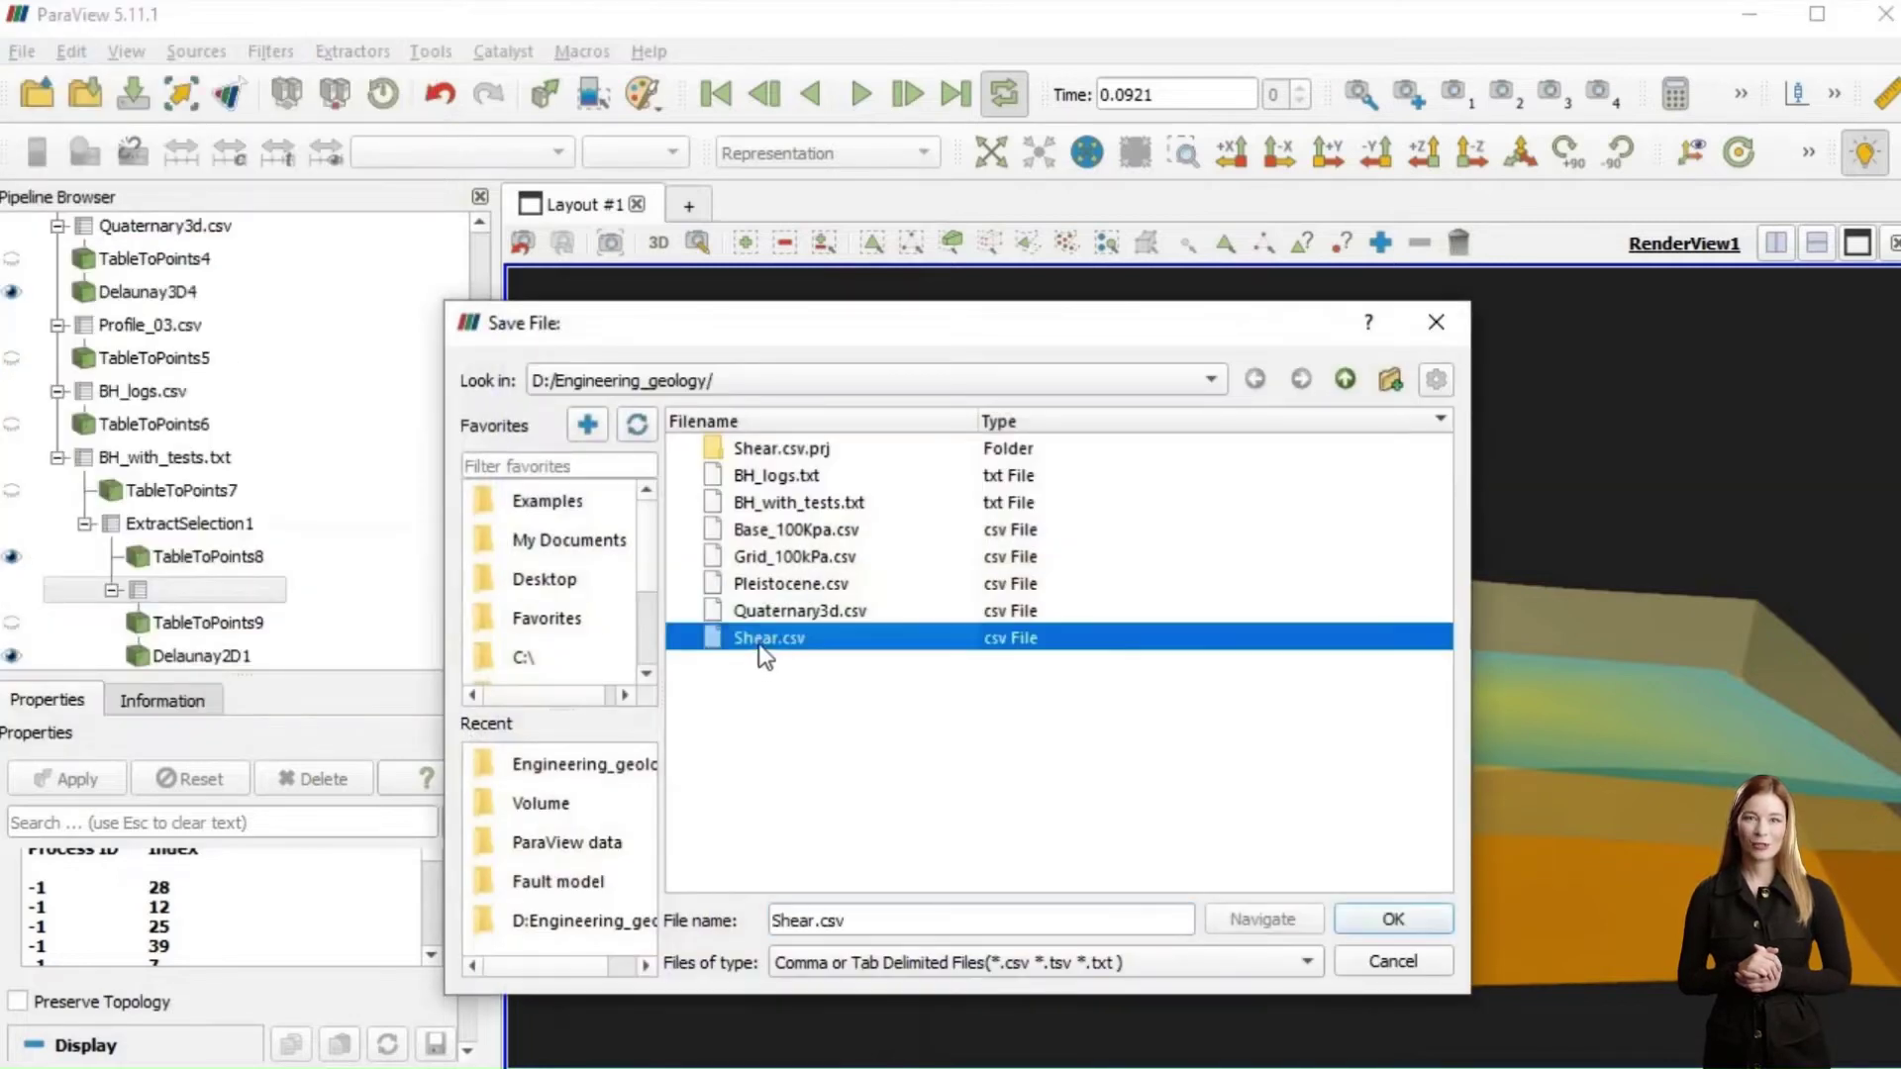
pyautogui.click(1374, 921)
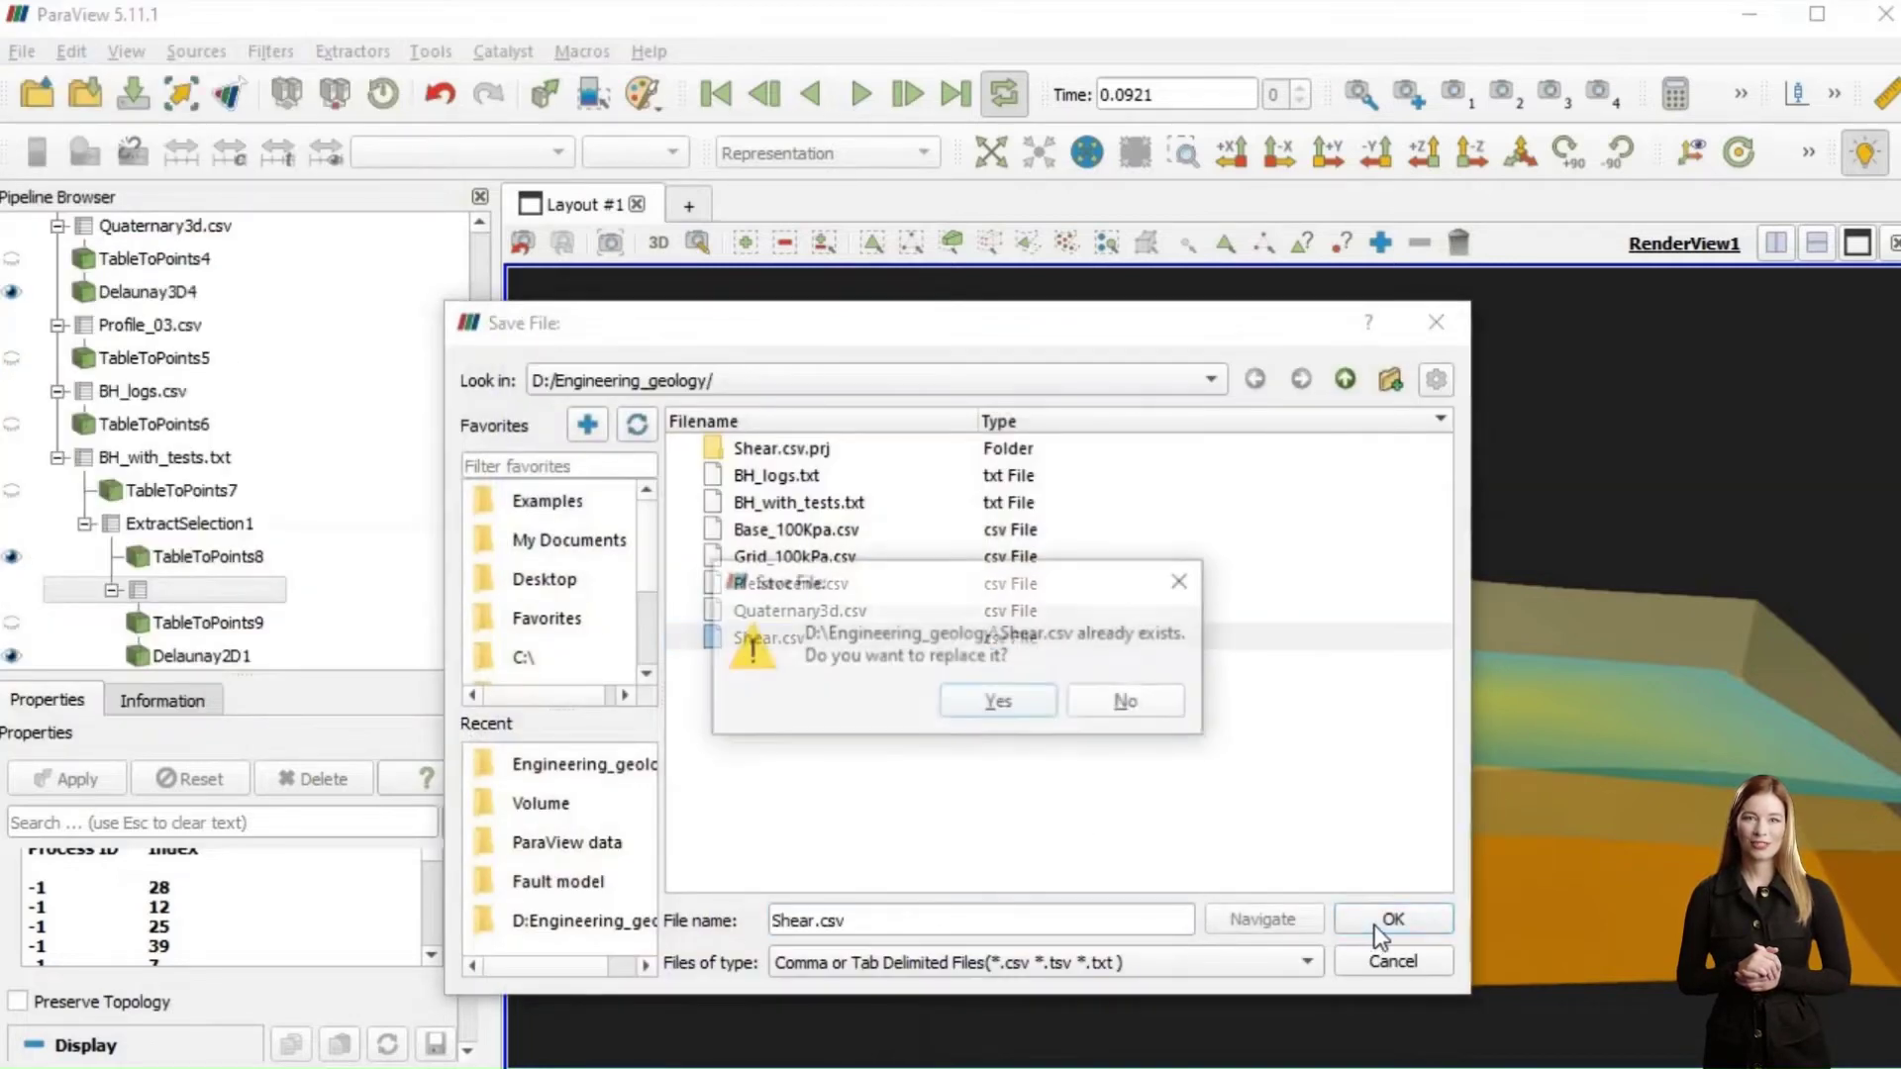
pyautogui.click(990, 709)
pyautogui.doubleClick(819, 500)
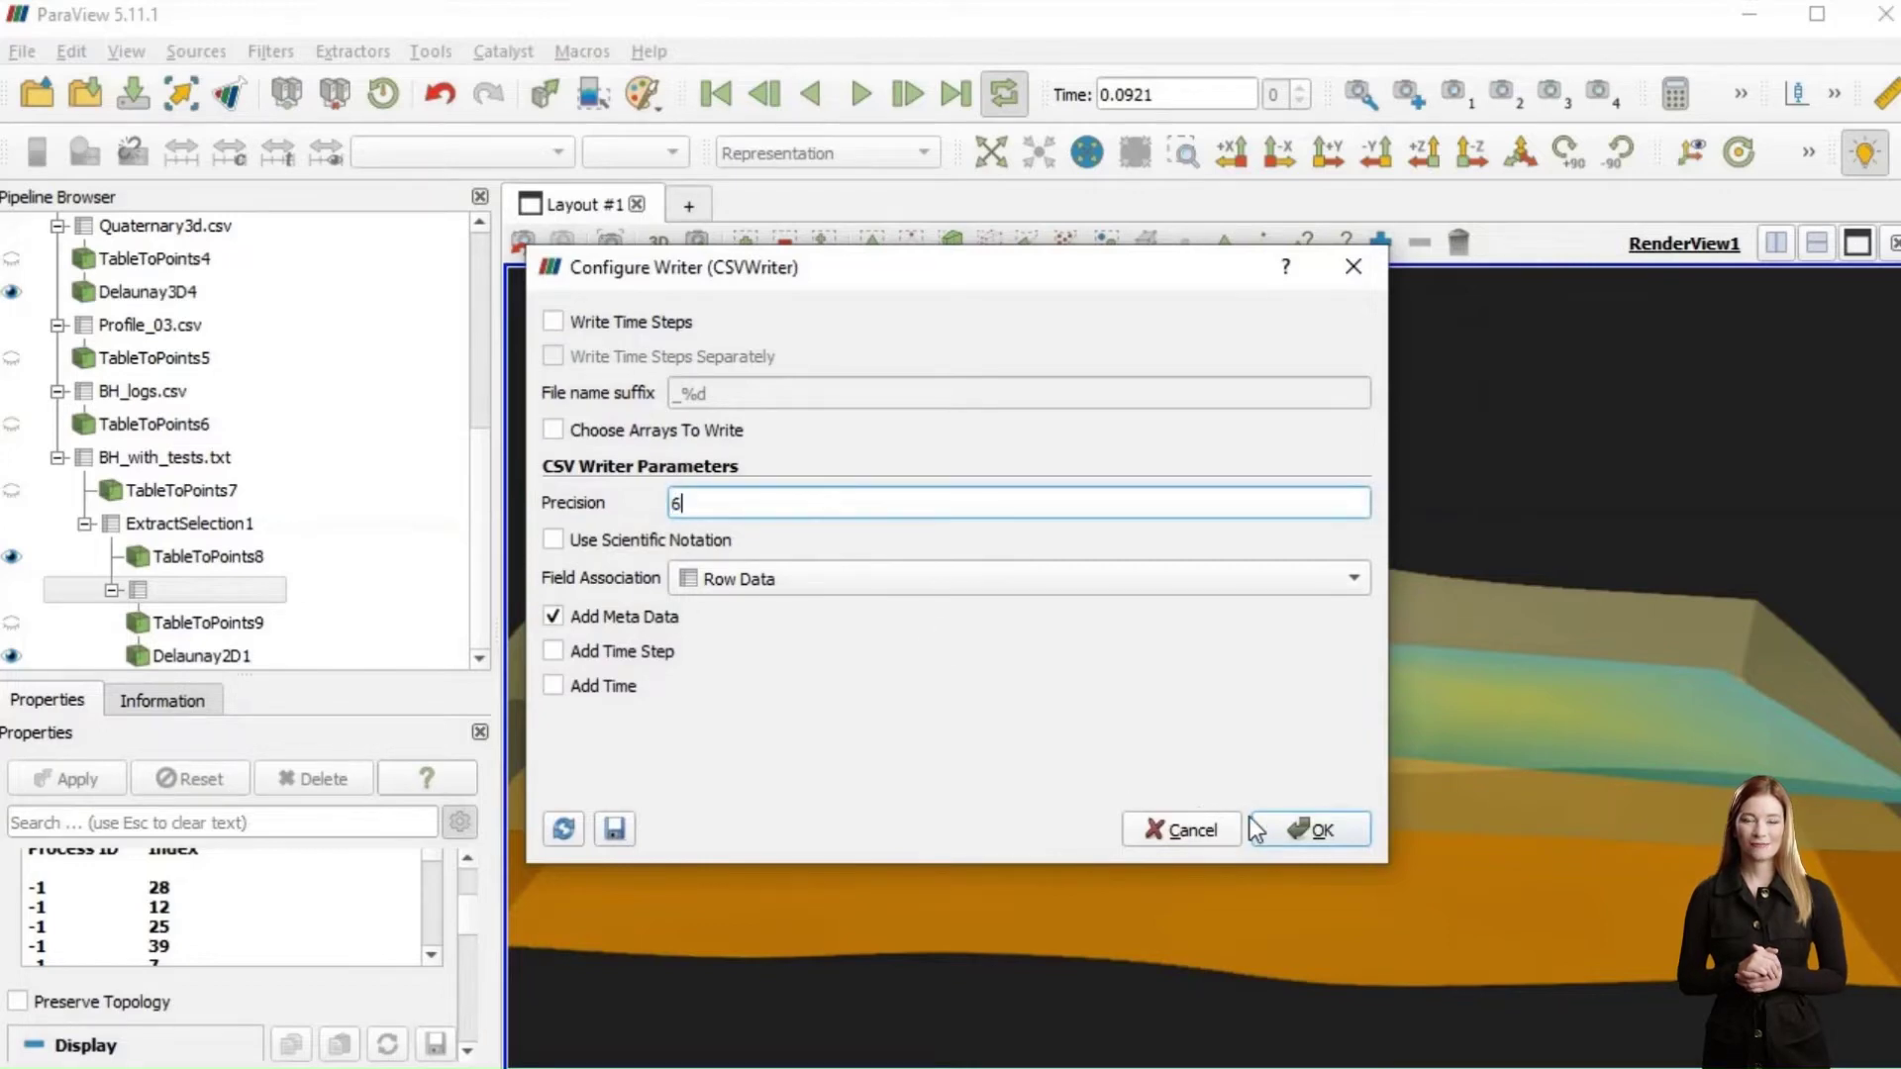
pyautogui.click(1305, 829)
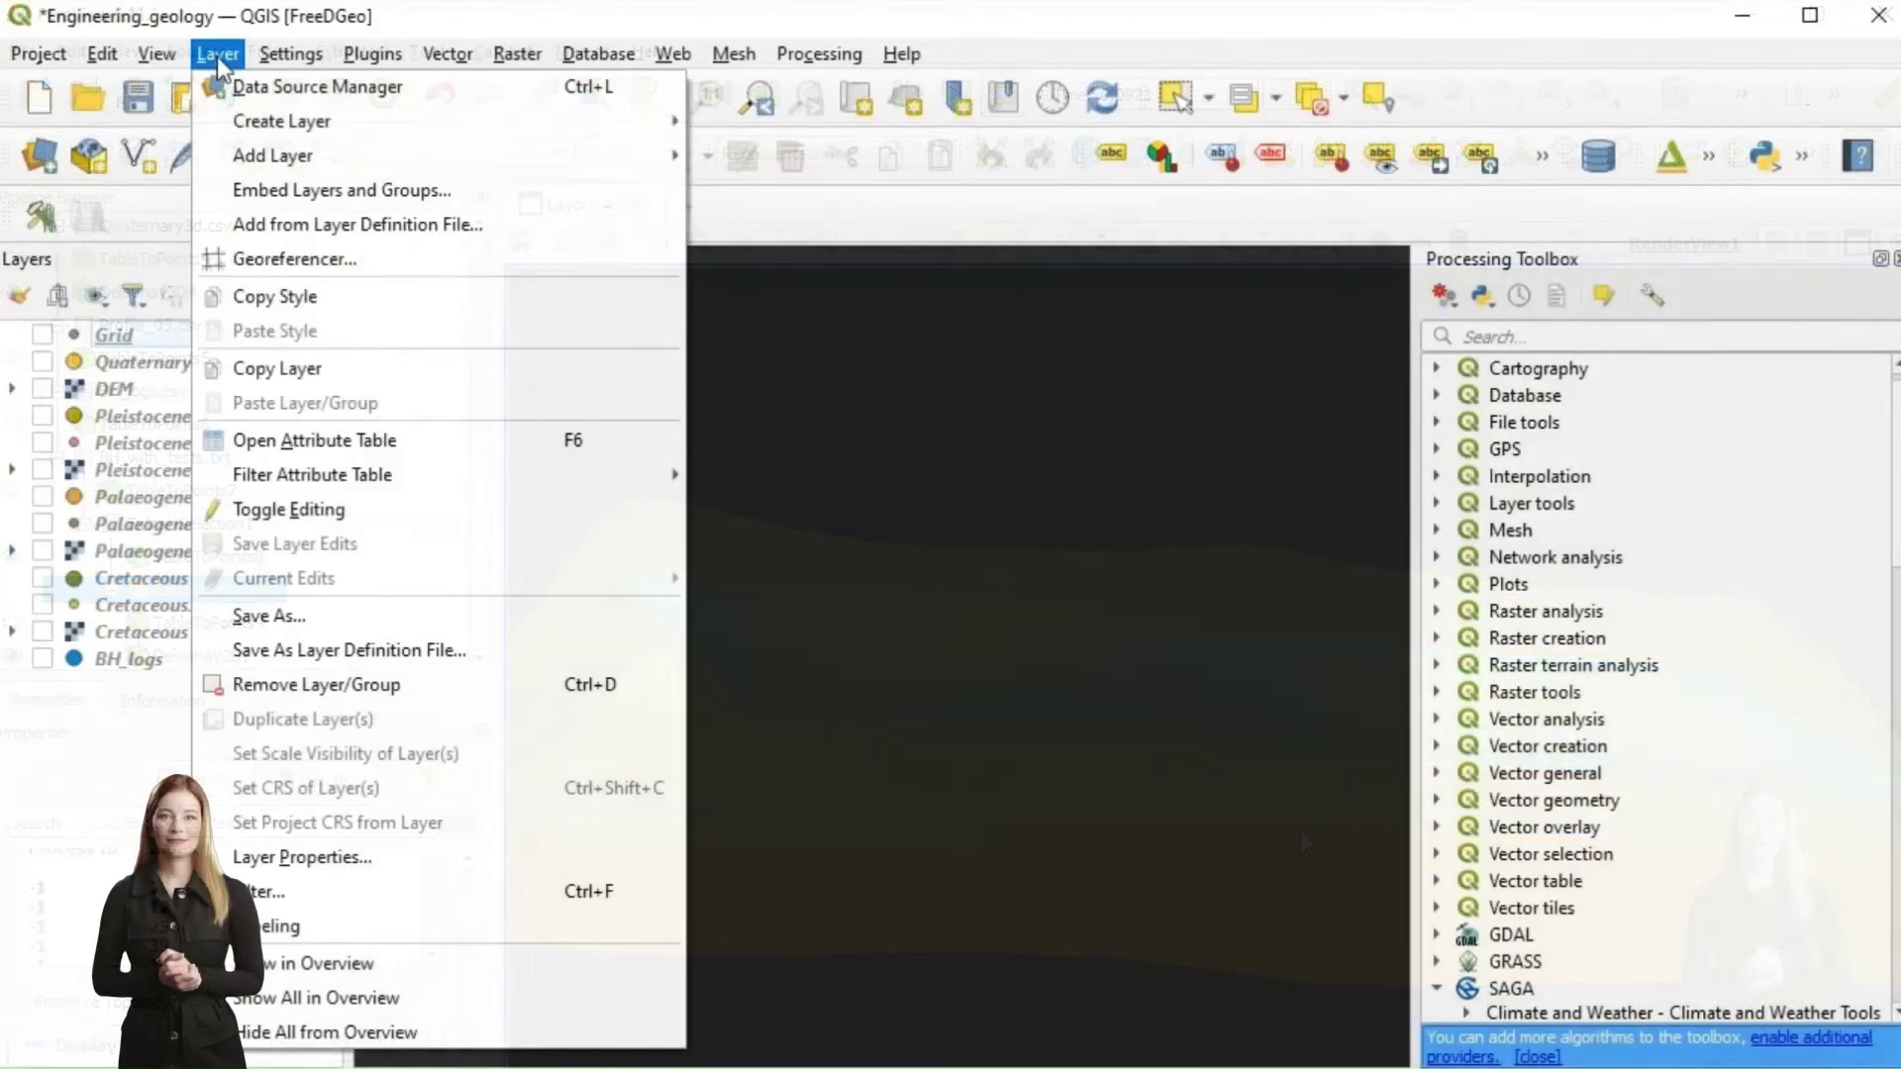
# Start a delimited text layer from the Shear.csv file
pyautogui.moveTo(531, 152)
pyautogui.click(752, 257)
pyautogui.click(1697, 115)
pyautogui.click(552, 532)
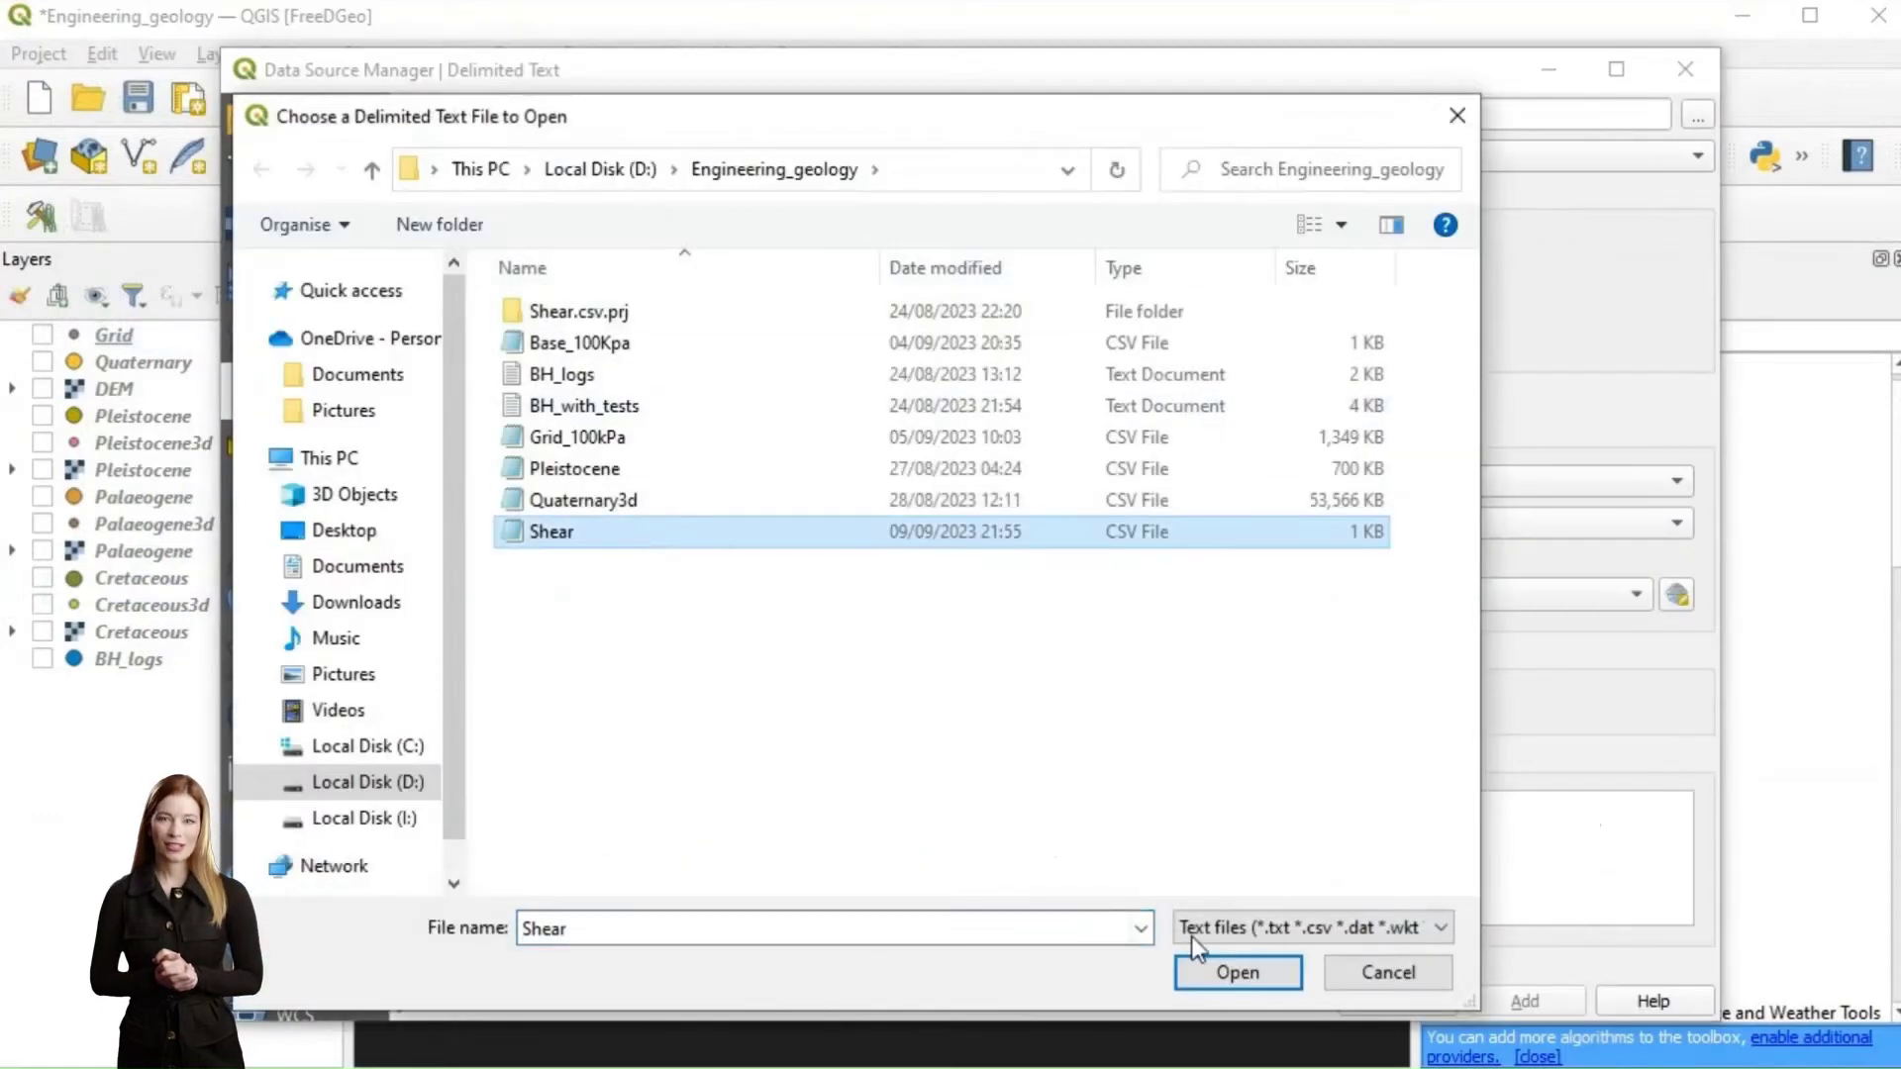
pyautogui.click(1237, 972)
# Add Shear with project CRS and the Z column as elevation, then show the Grid layer
pyautogui.click(1059, 595)
pyautogui.click(990, 627)
pyautogui.click(1301, 484)
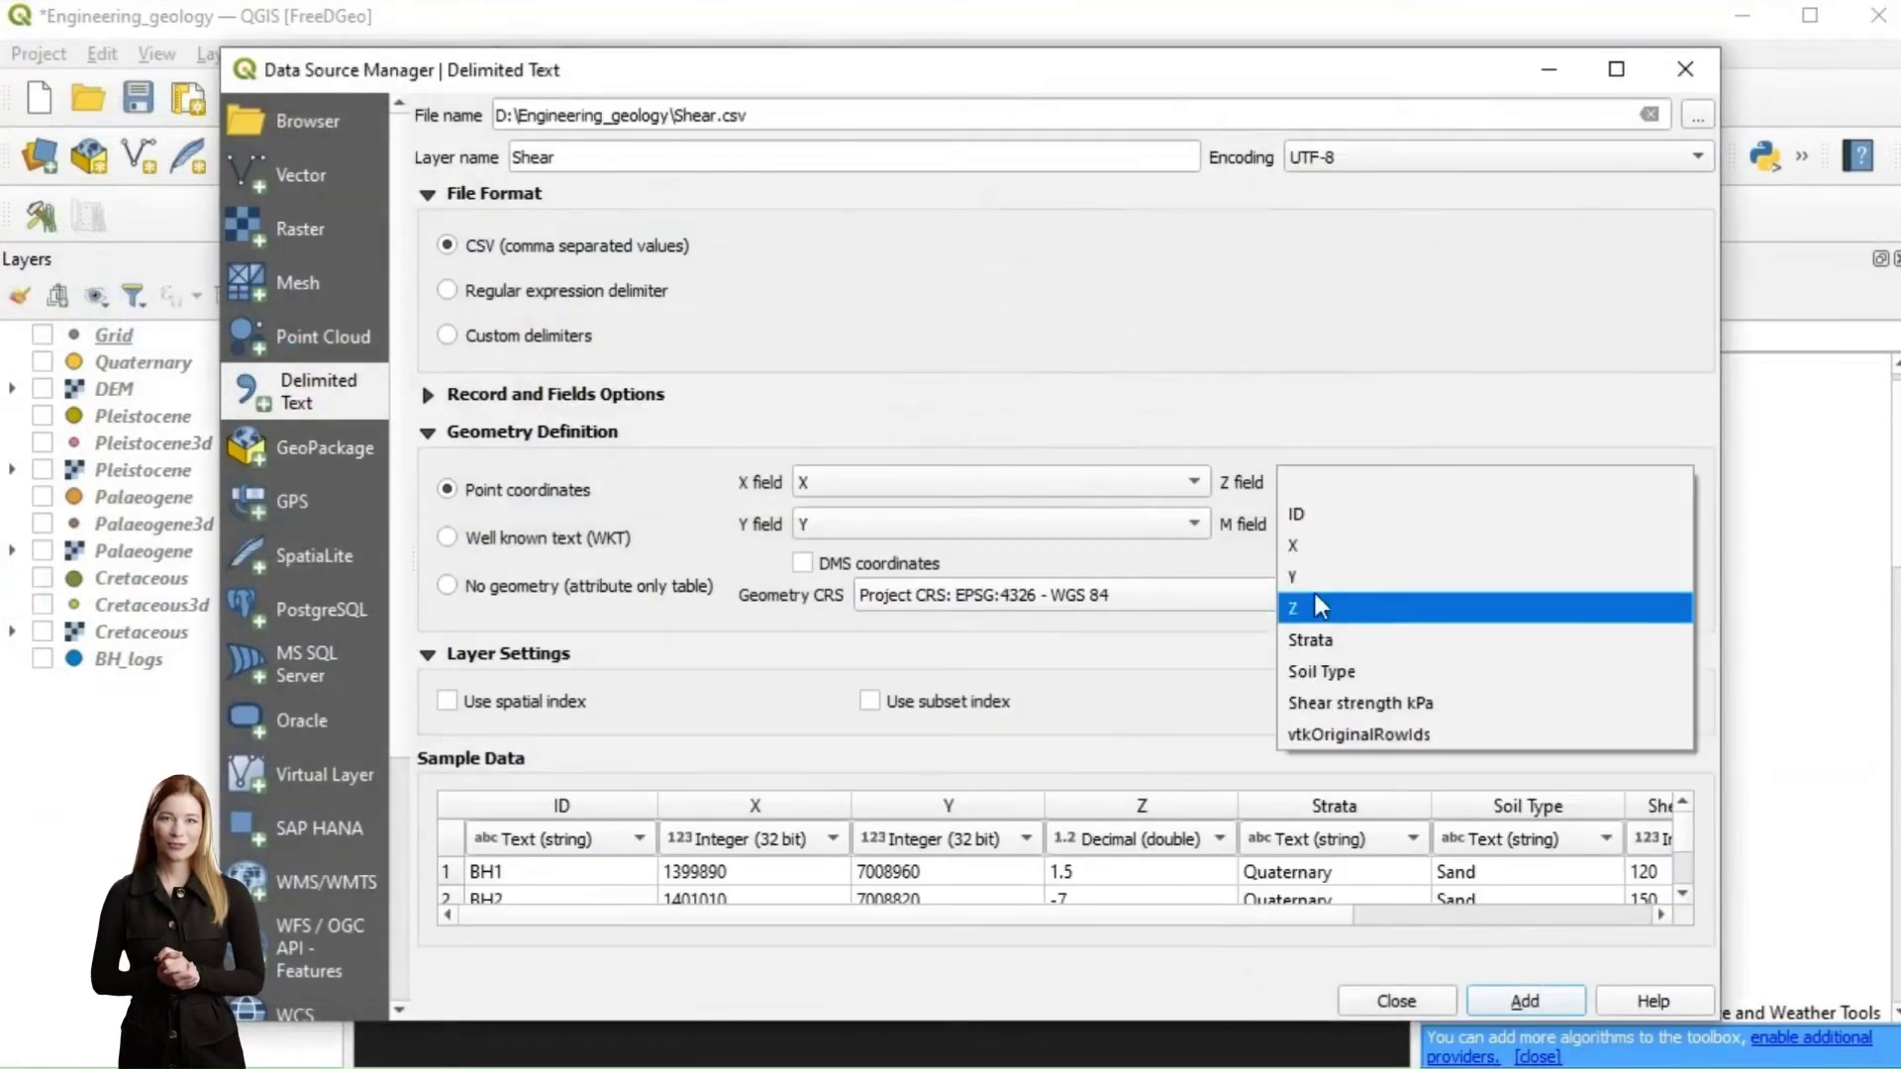
pyautogui.click(1314, 600)
pyautogui.click(1560, 1004)
pyautogui.click(1420, 1001)
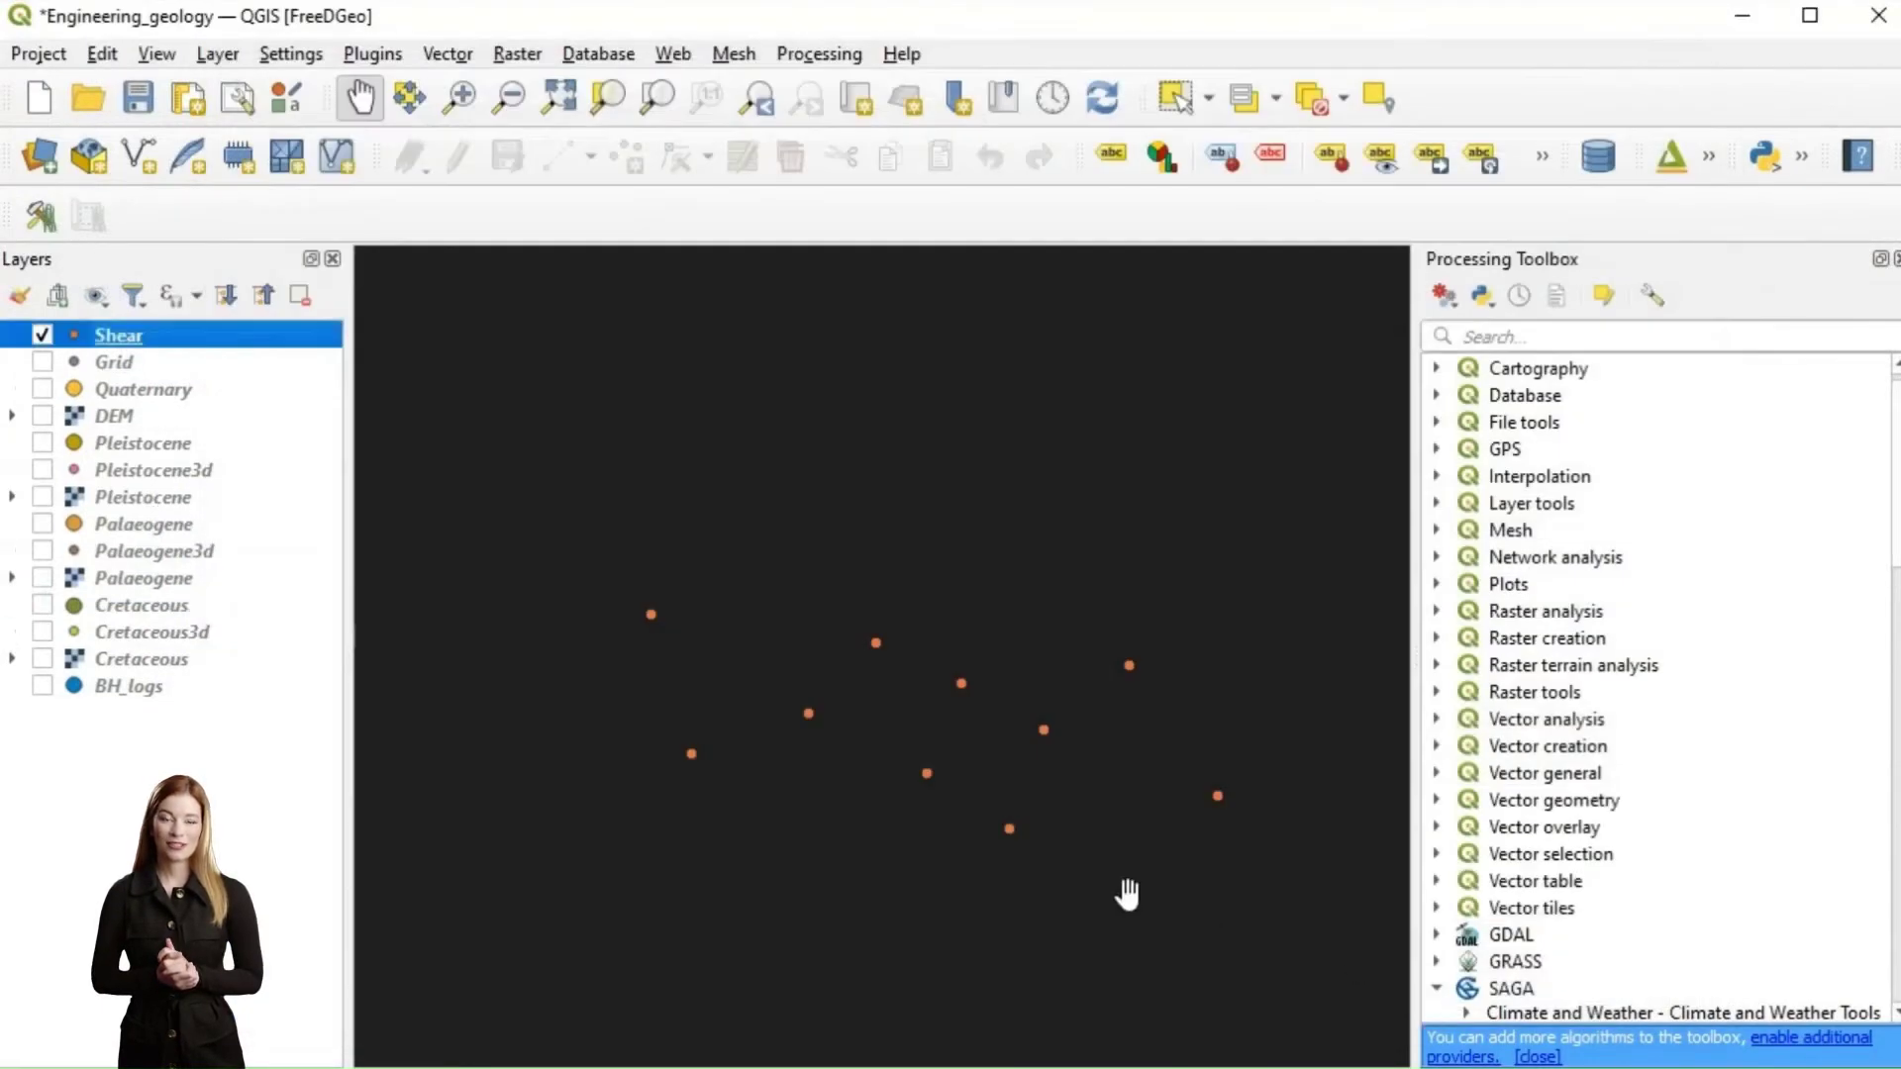
pyautogui.click(43, 362)
pyautogui.scroll(-15, 1613, 762)
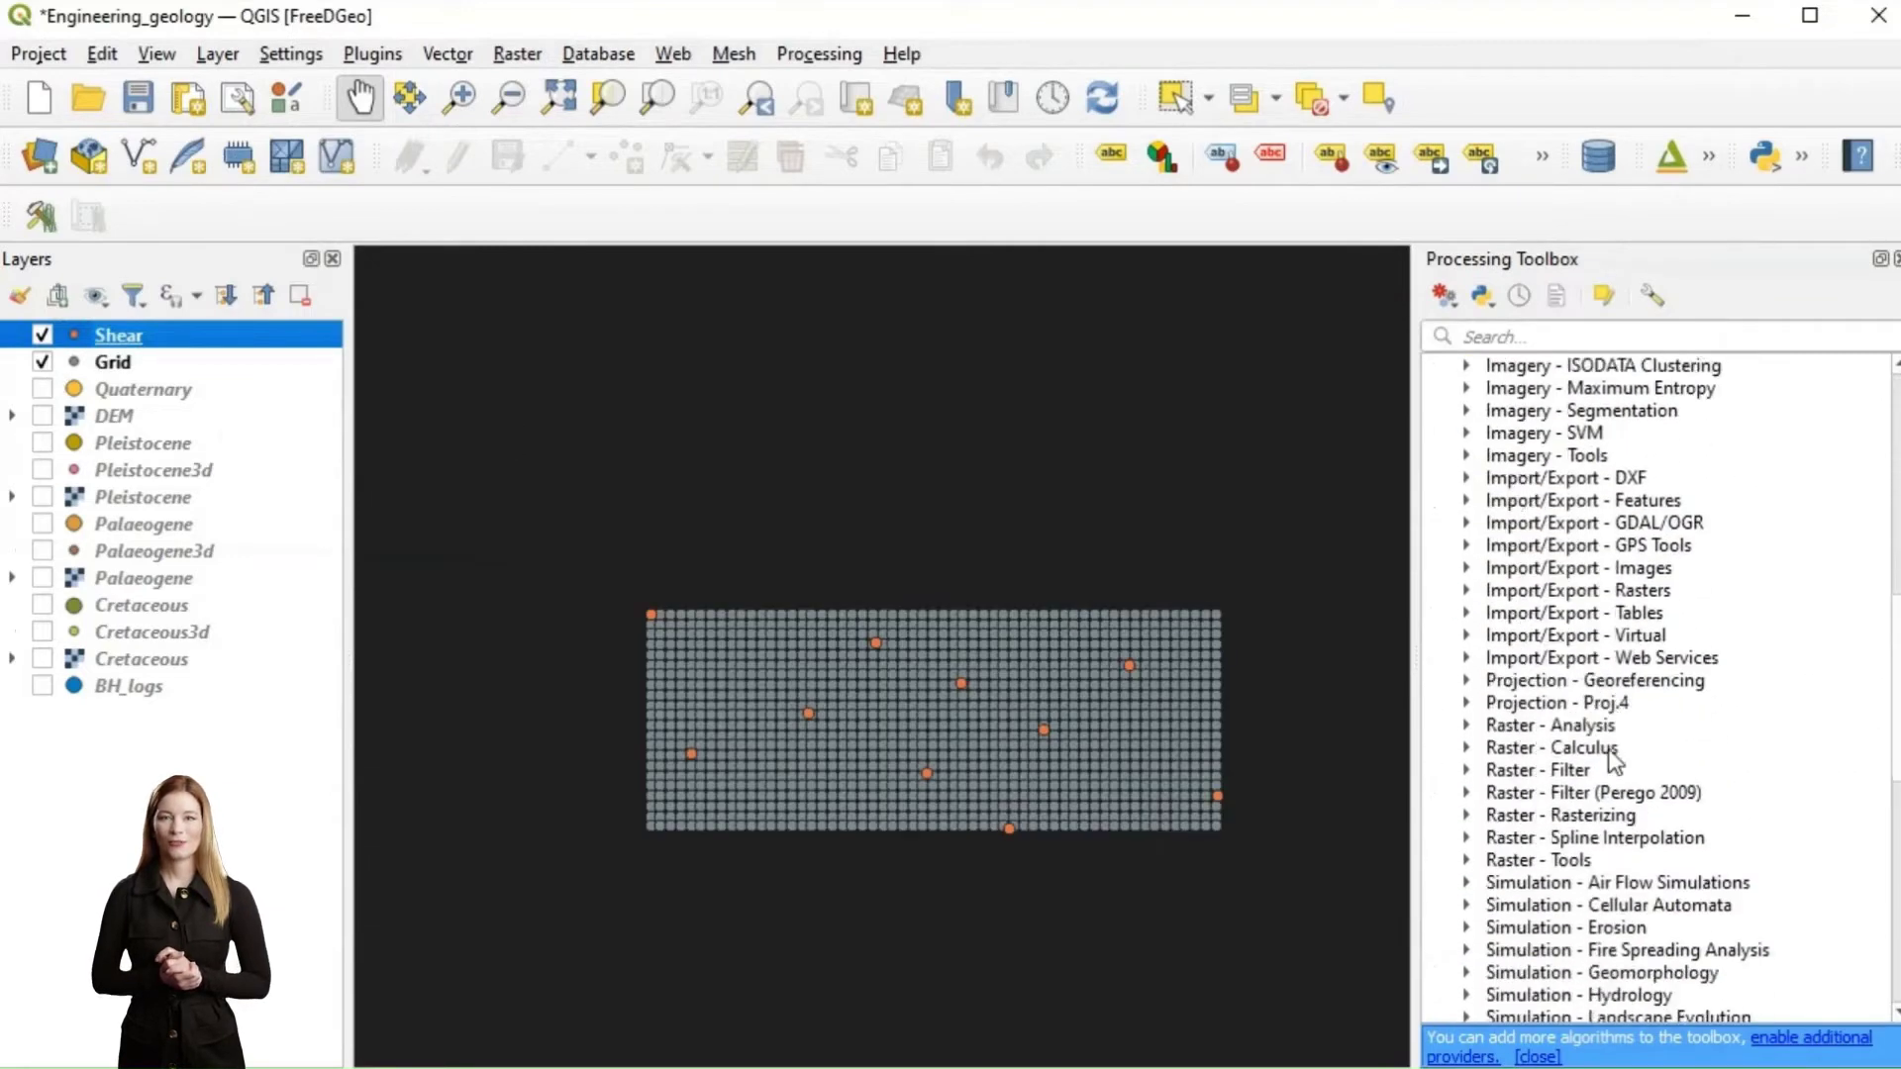
# Run Universal Kriging on the Z attribute with cell size 20
pyautogui.doubleClick(1589, 811)
pyautogui.click(733, 426)
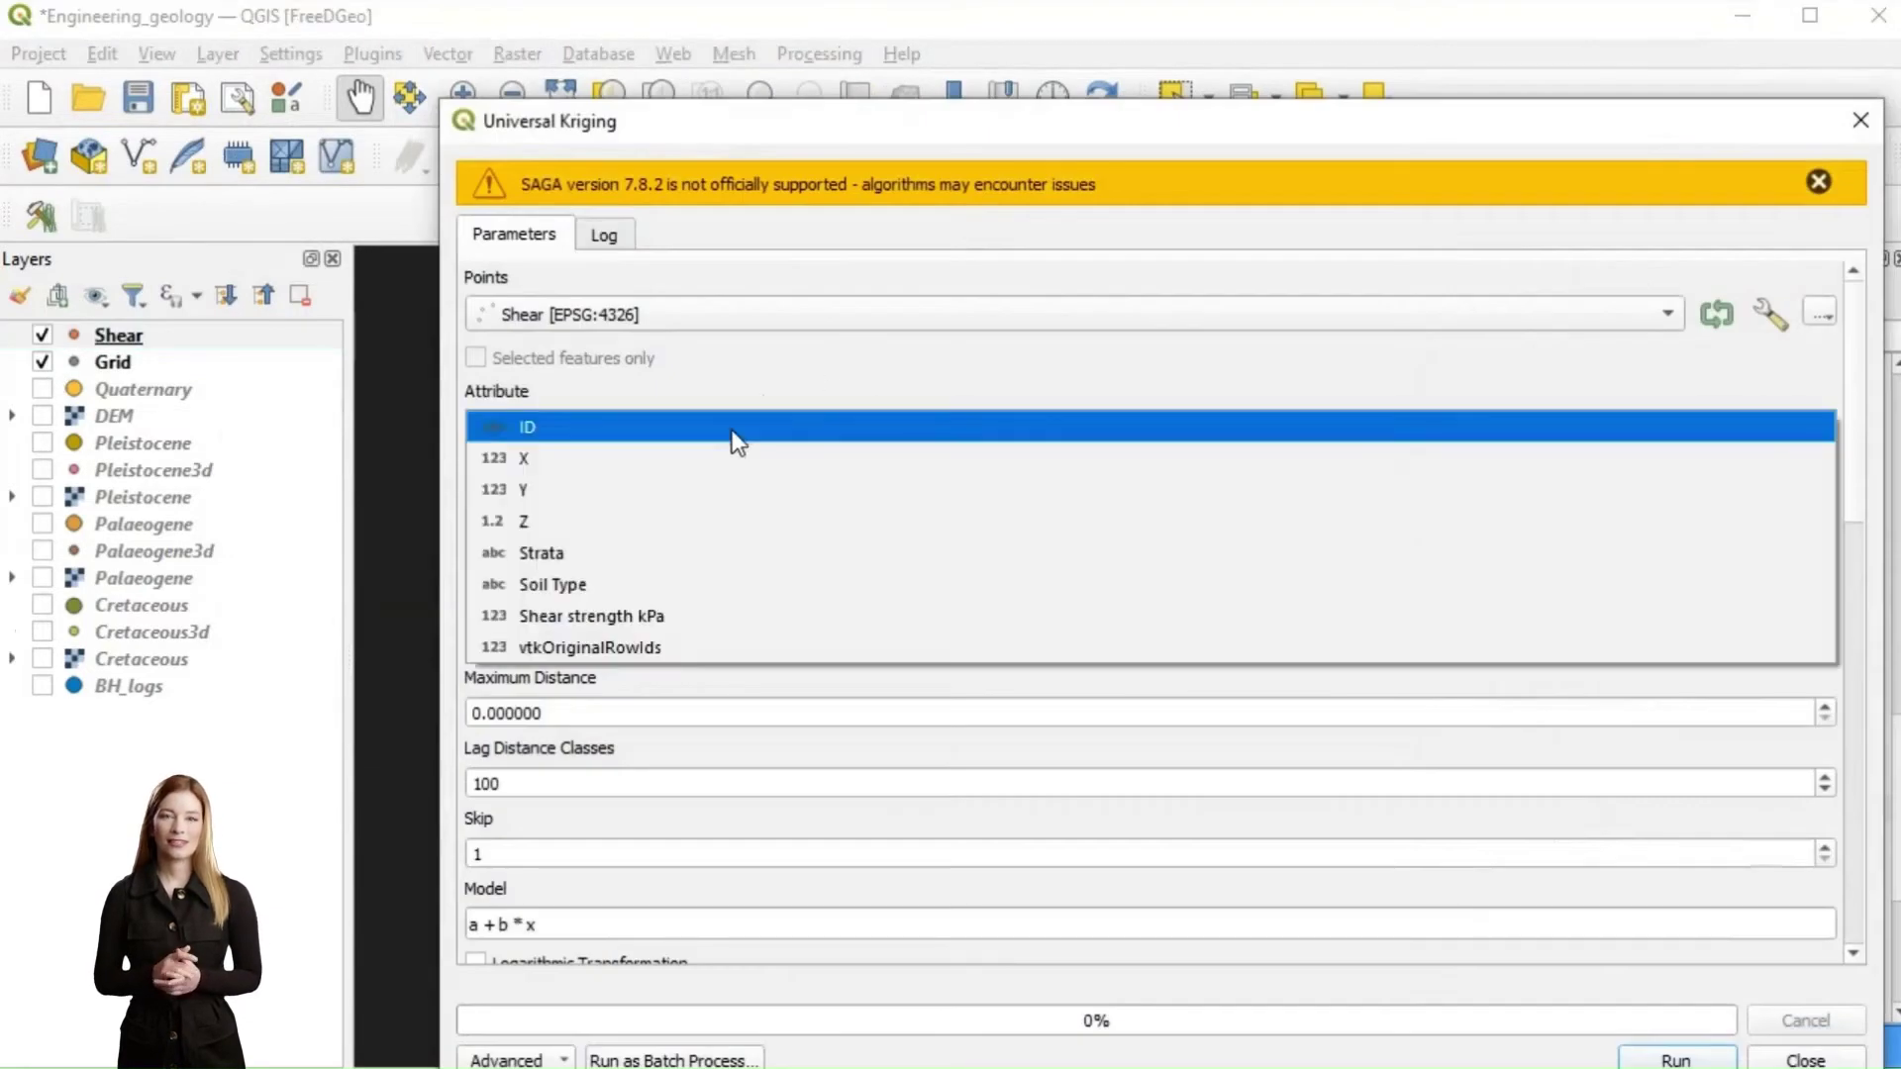
pyautogui.click(726, 522)
pyautogui.click(616, 578)
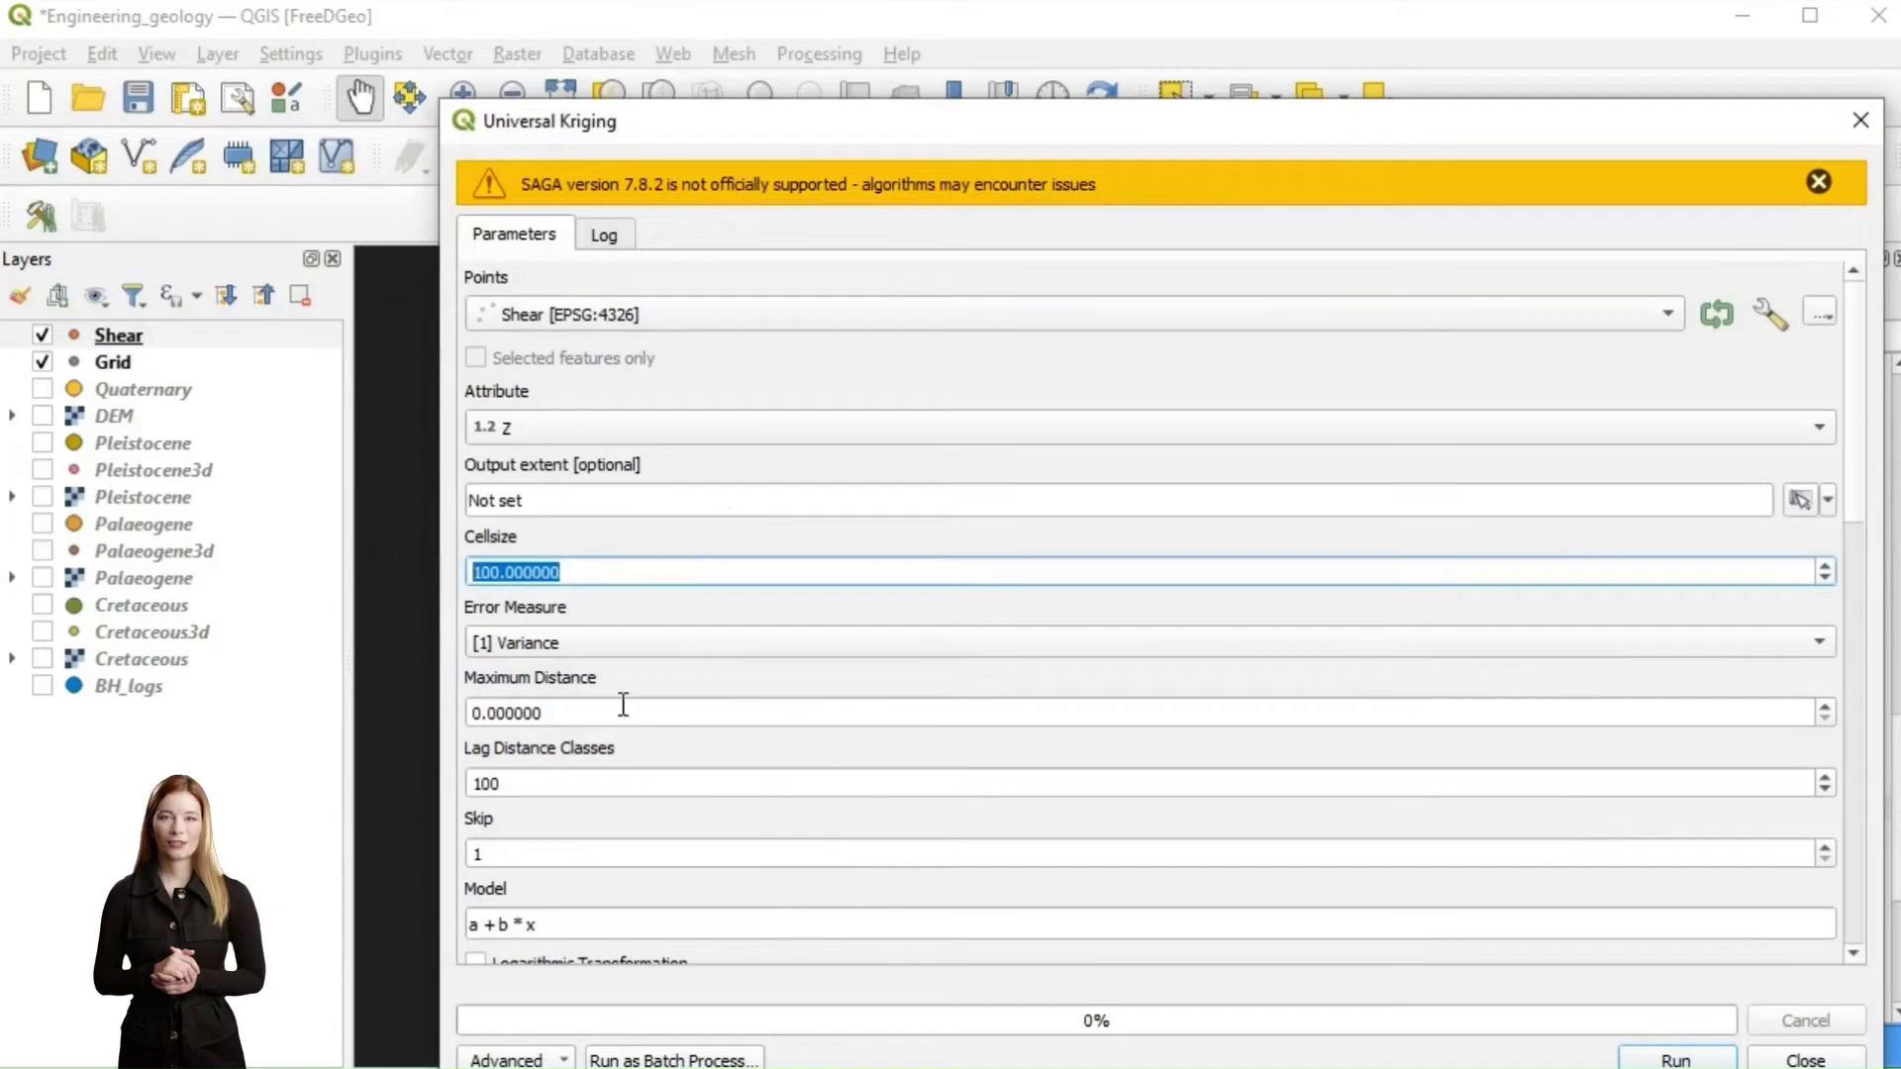
pyautogui.press('Tab')
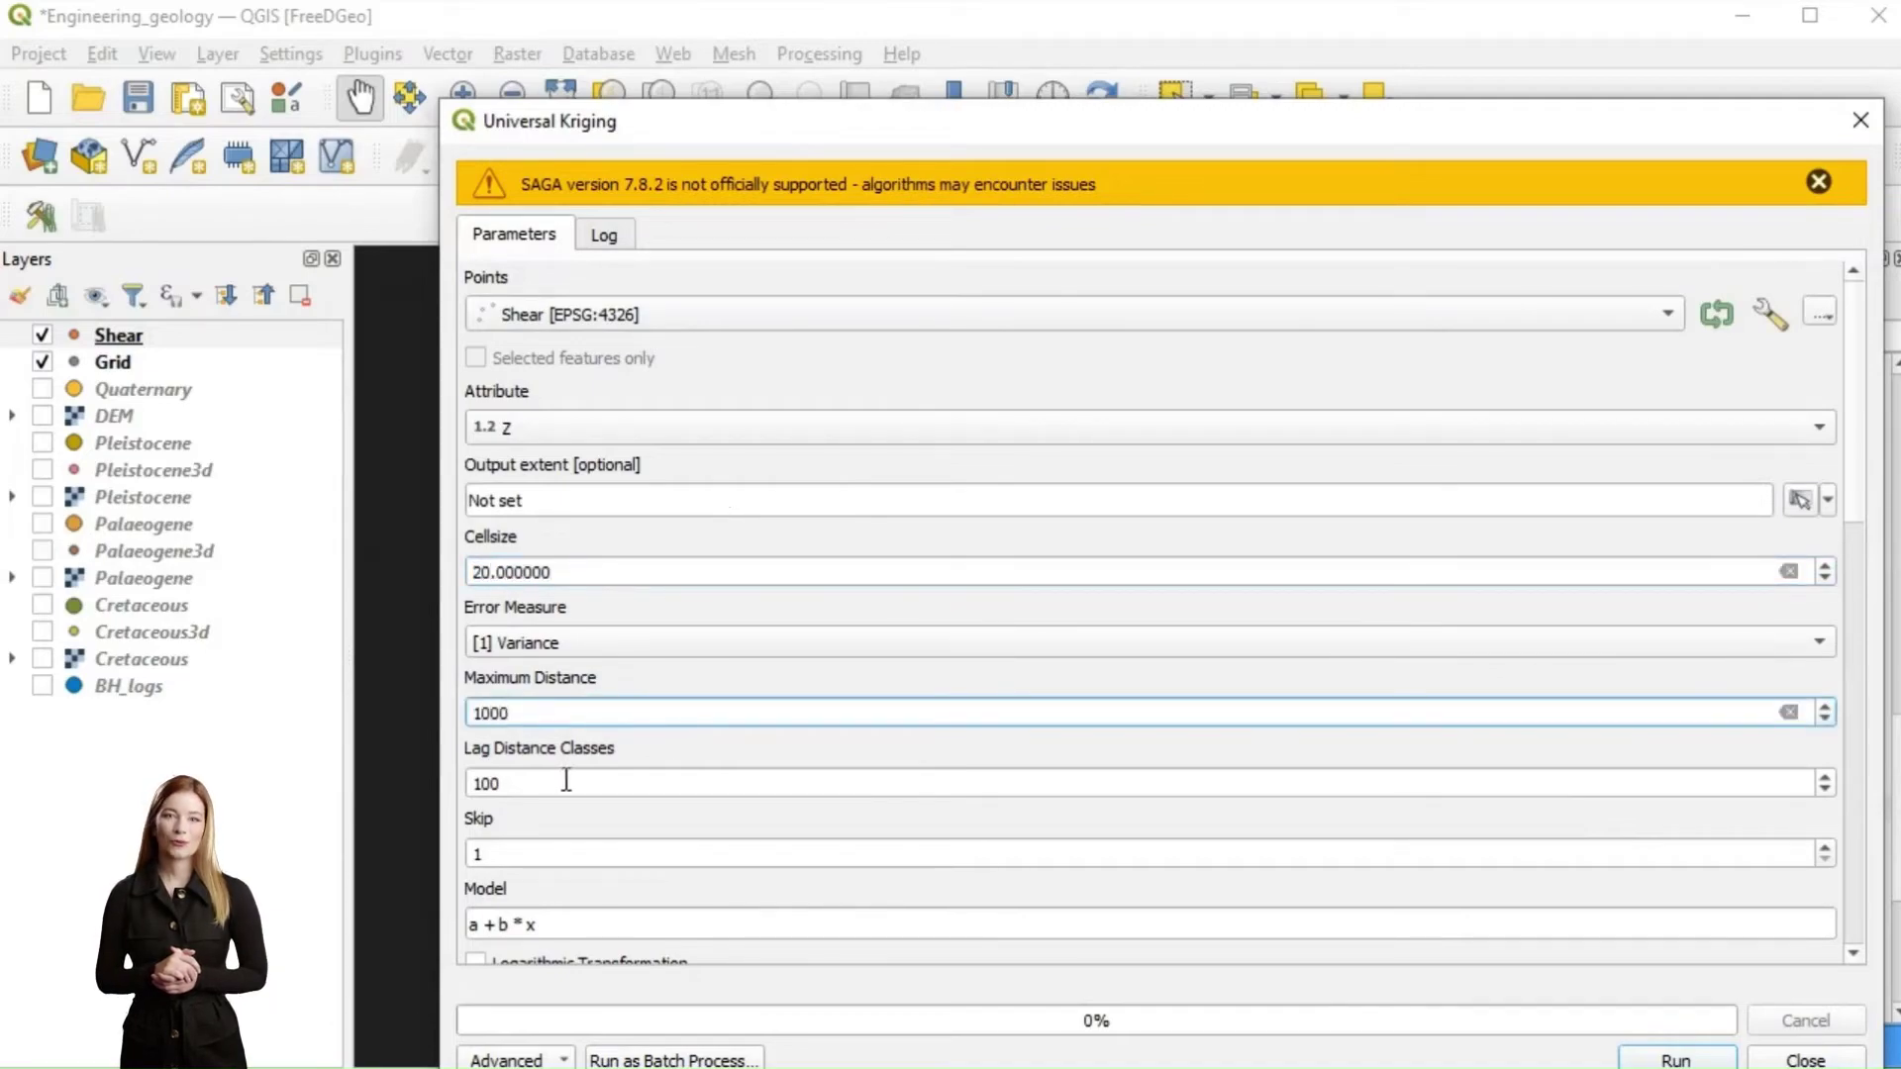
pyautogui.click(1631, 1058)
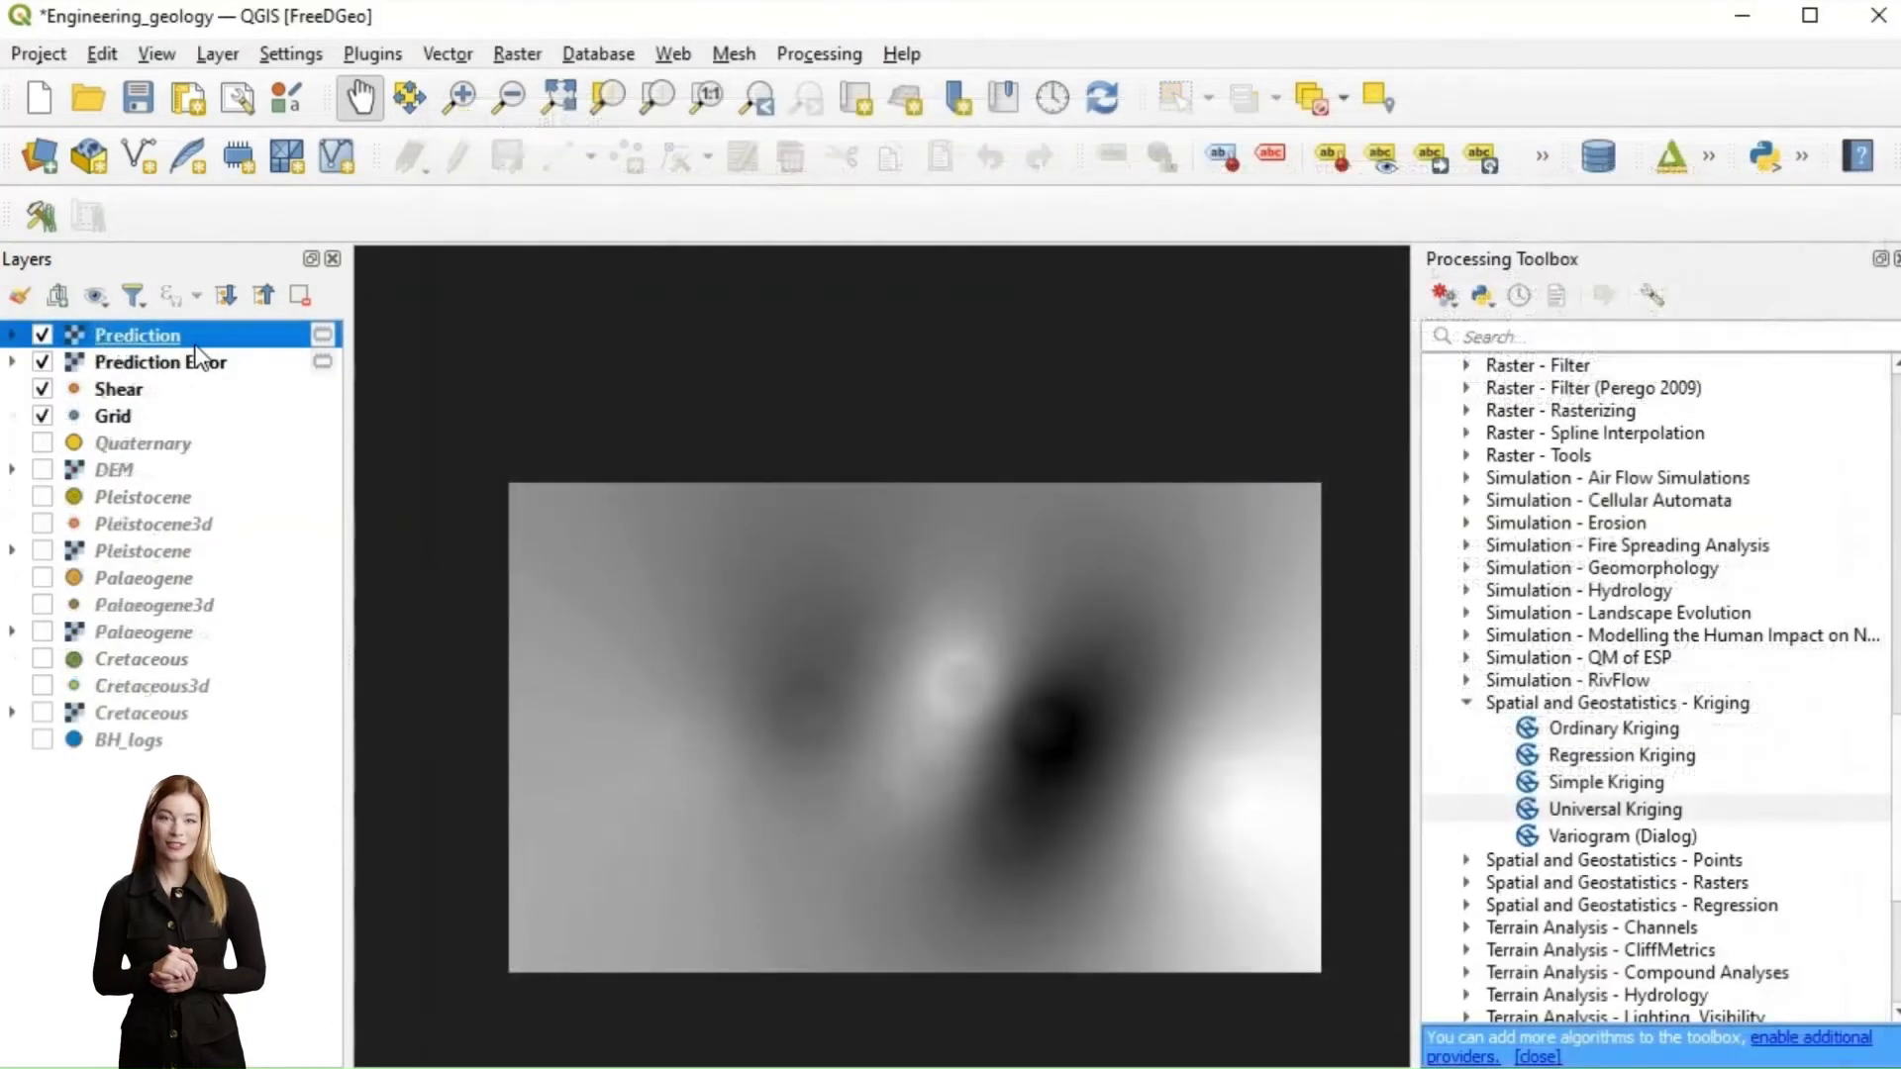
# Render the Prediction raster as Singleband pseudocolor
pyautogui.doubleClick(198, 341)
pyautogui.click(556, 218)
pyautogui.click(534, 242)
pyautogui.click(873, 952)
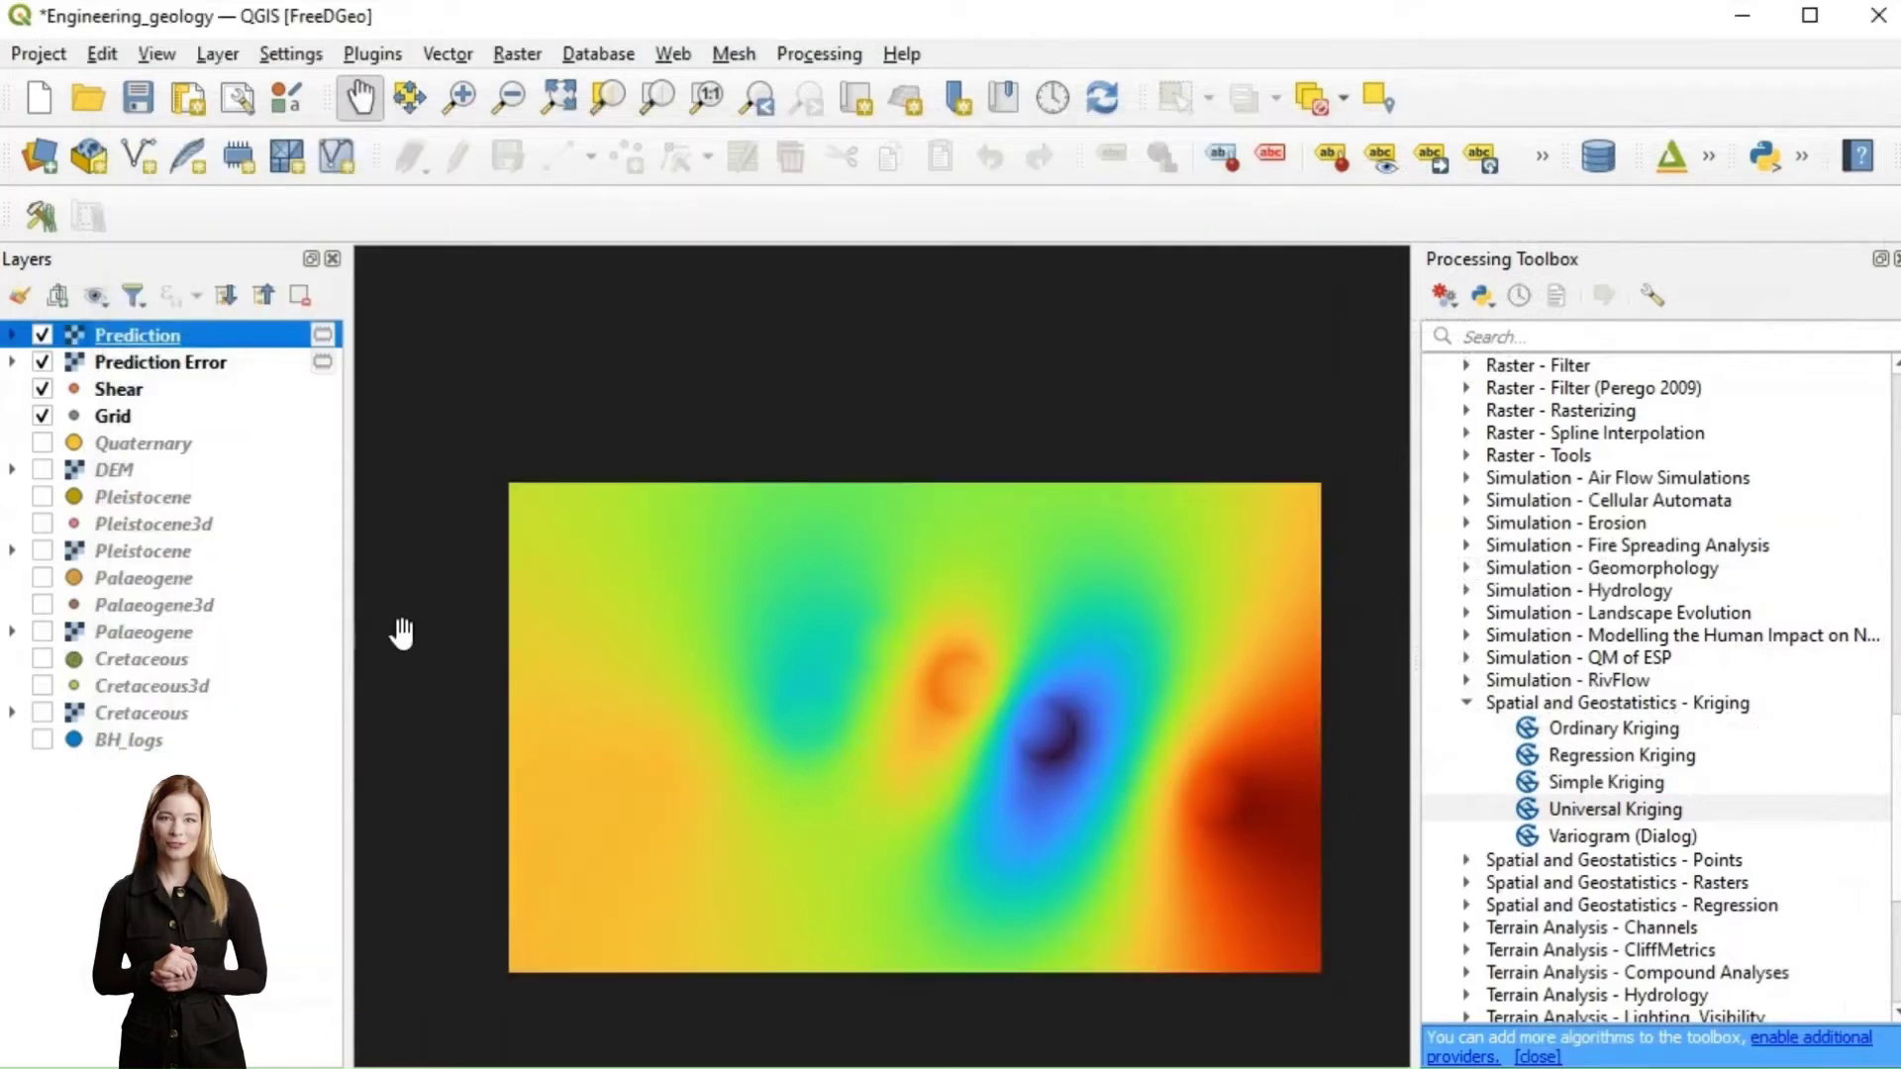
# Move the Grid point layer to the top of the Layers panel
pyautogui.click(124, 417)
pyautogui.moveTo(124, 416); pyautogui.dragTo(134, 333)
pyautogui.scroll(15, 1475, 653)
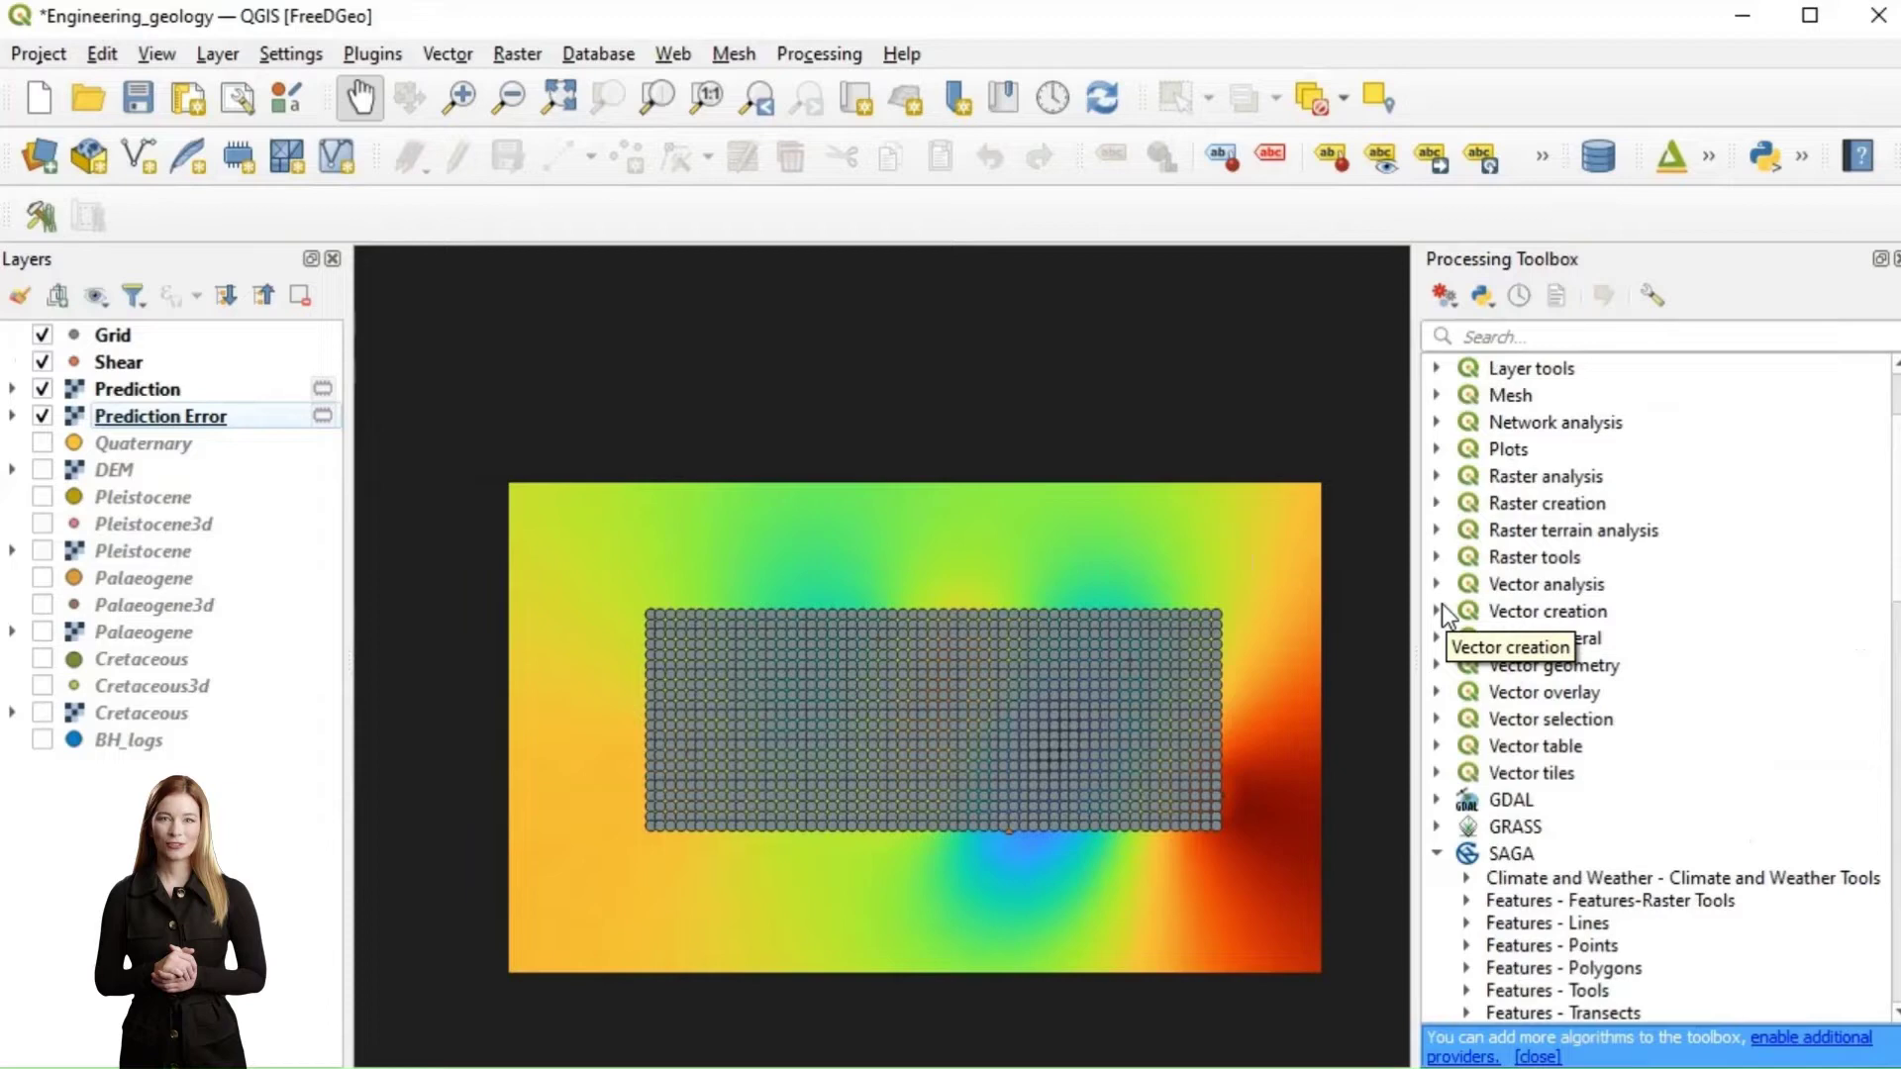
# Drape the Grid points onto the Prediction raster and move Draped to the top
pyautogui.click(1437, 665)
pyautogui.scroll(-6, 1576, 732)
pyautogui.doubleClick(1634, 773)
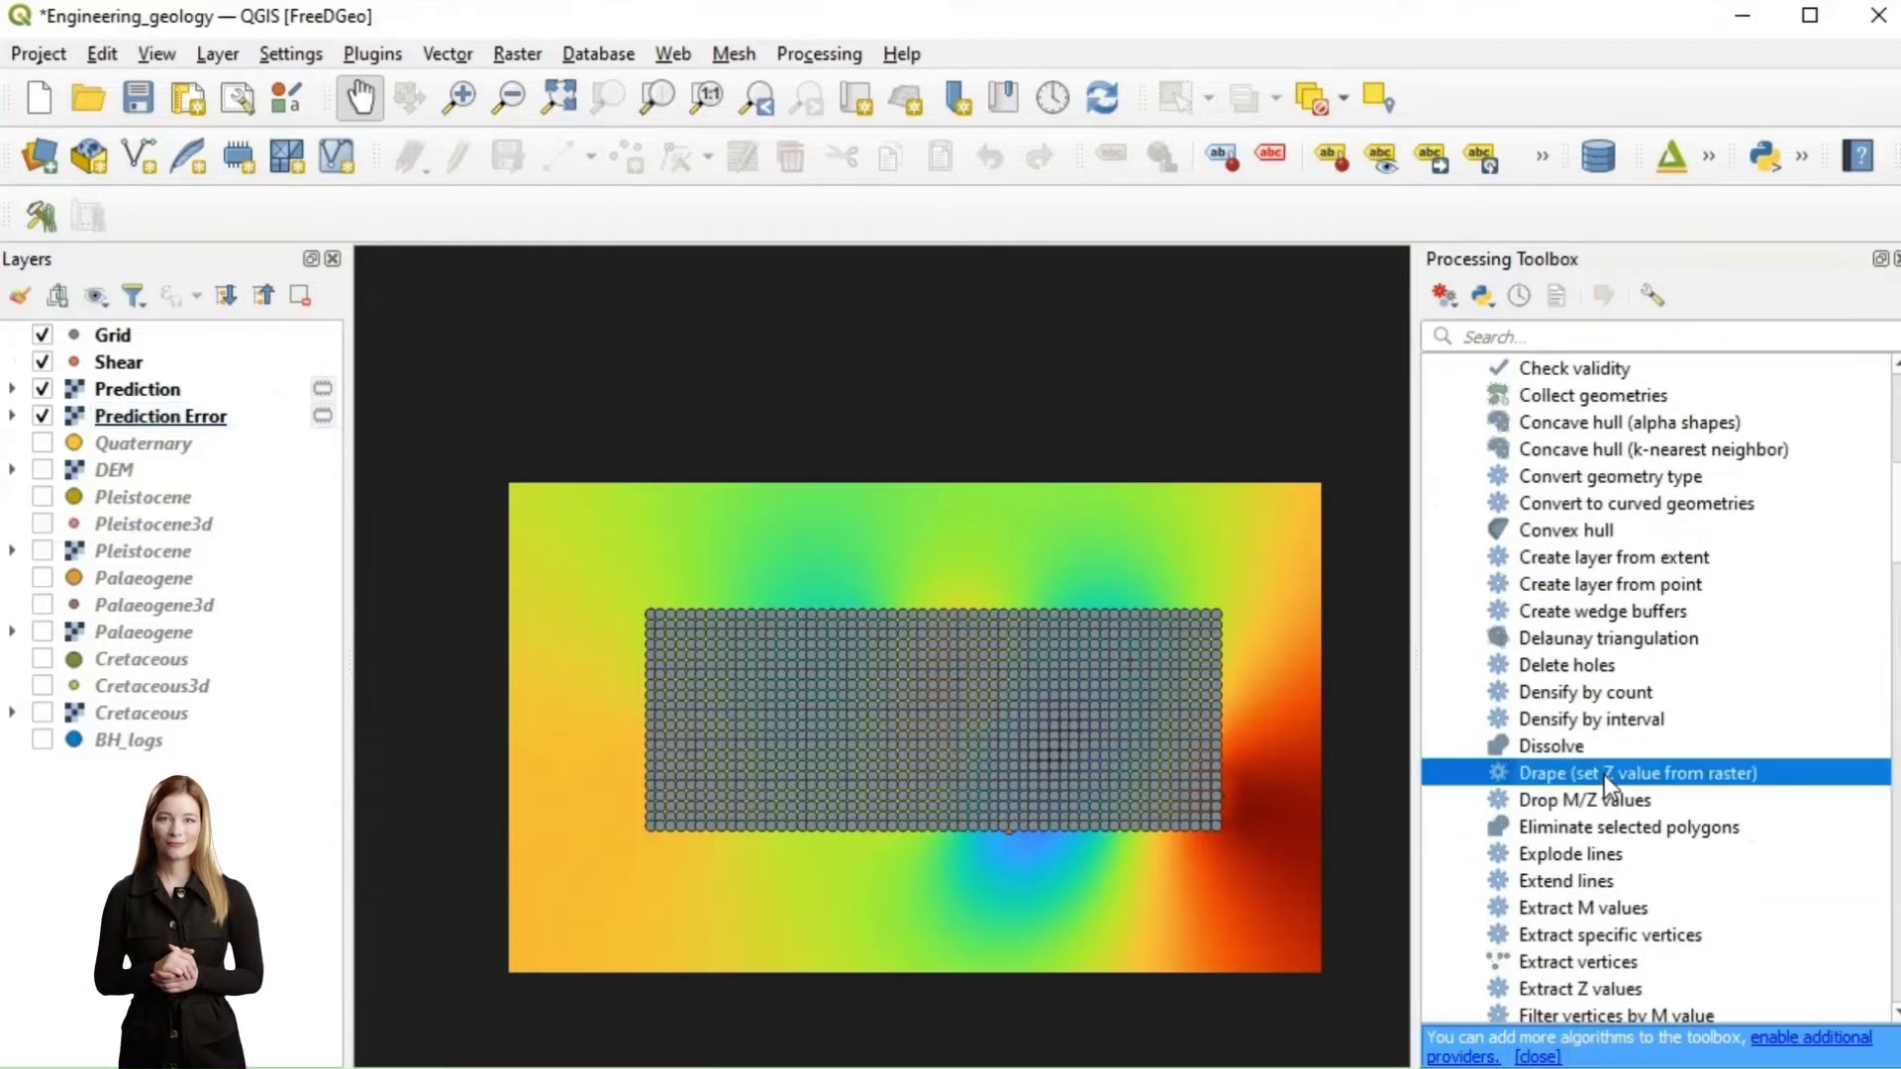
pyautogui.click(858, 253)
pyautogui.click(840, 339)
pyautogui.click(832, 365)
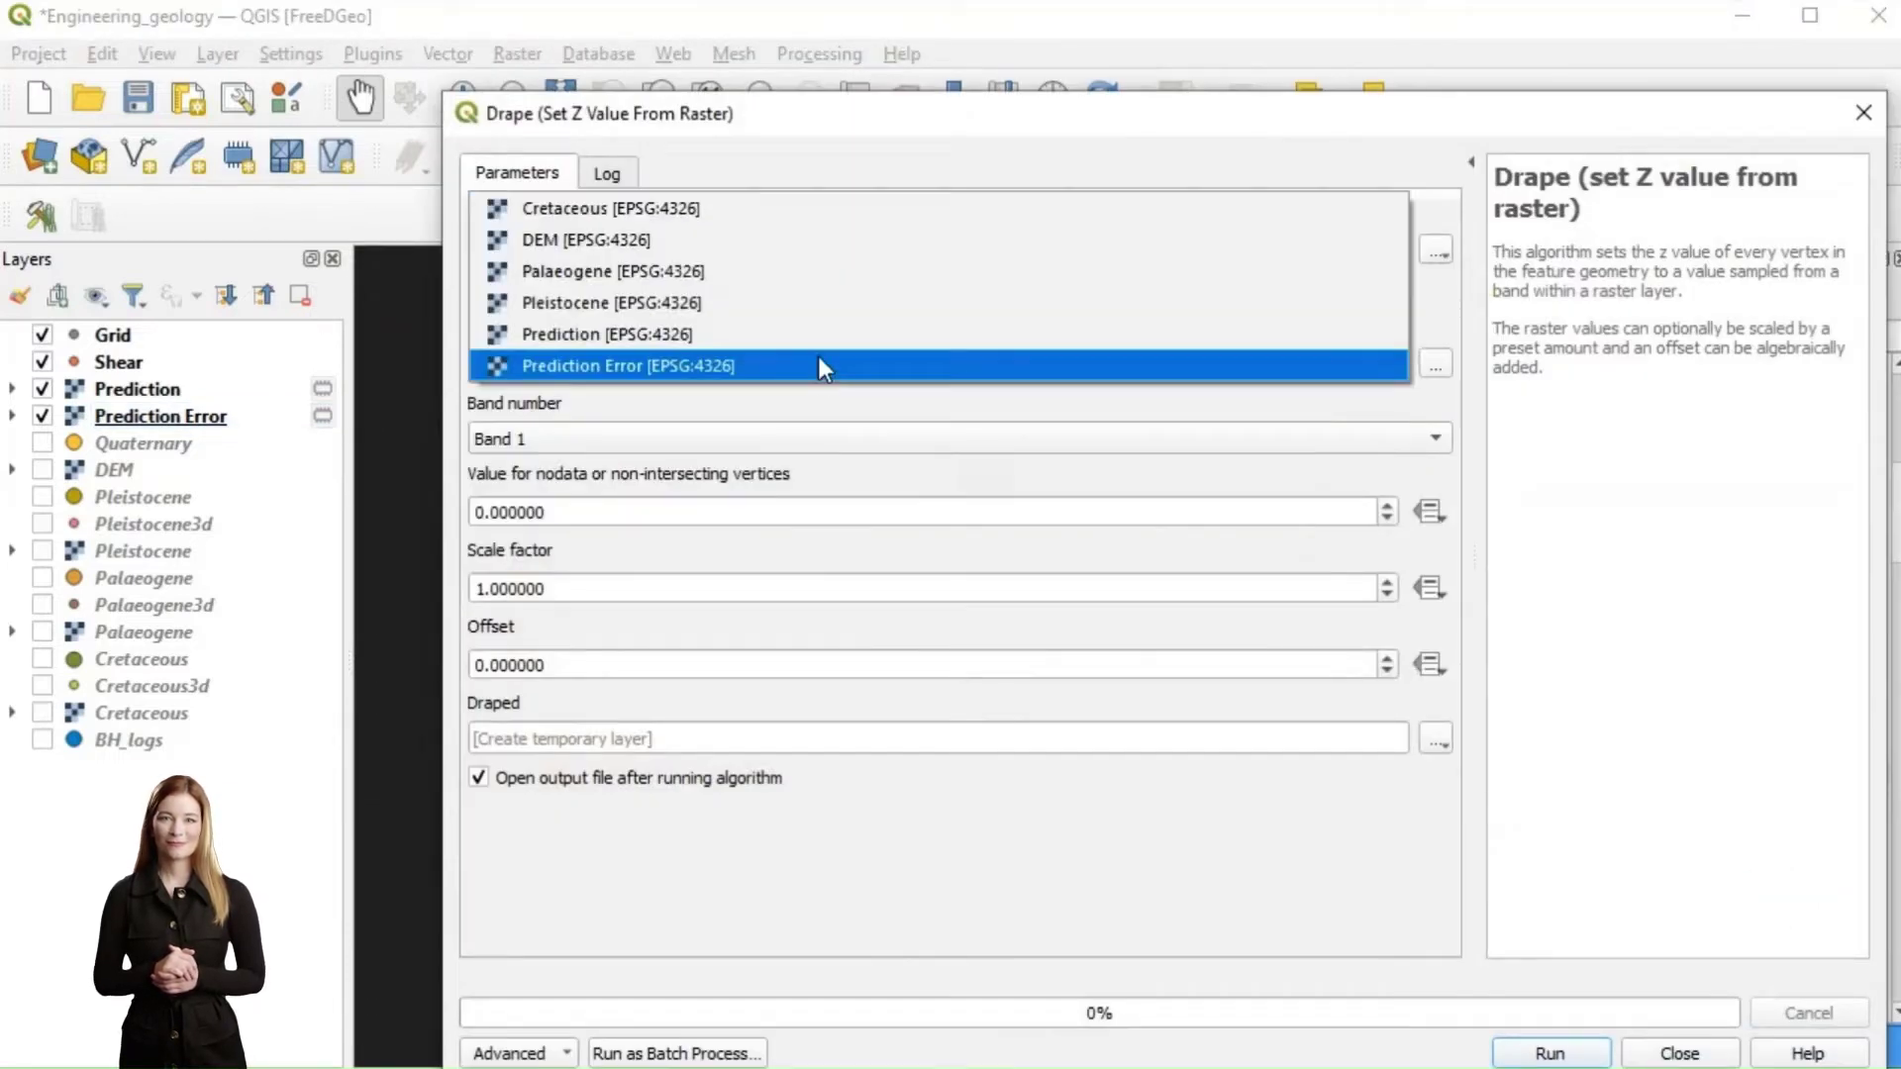
pyautogui.click(819, 331)
pyautogui.click(1544, 1053)
pyautogui.click(1679, 1053)
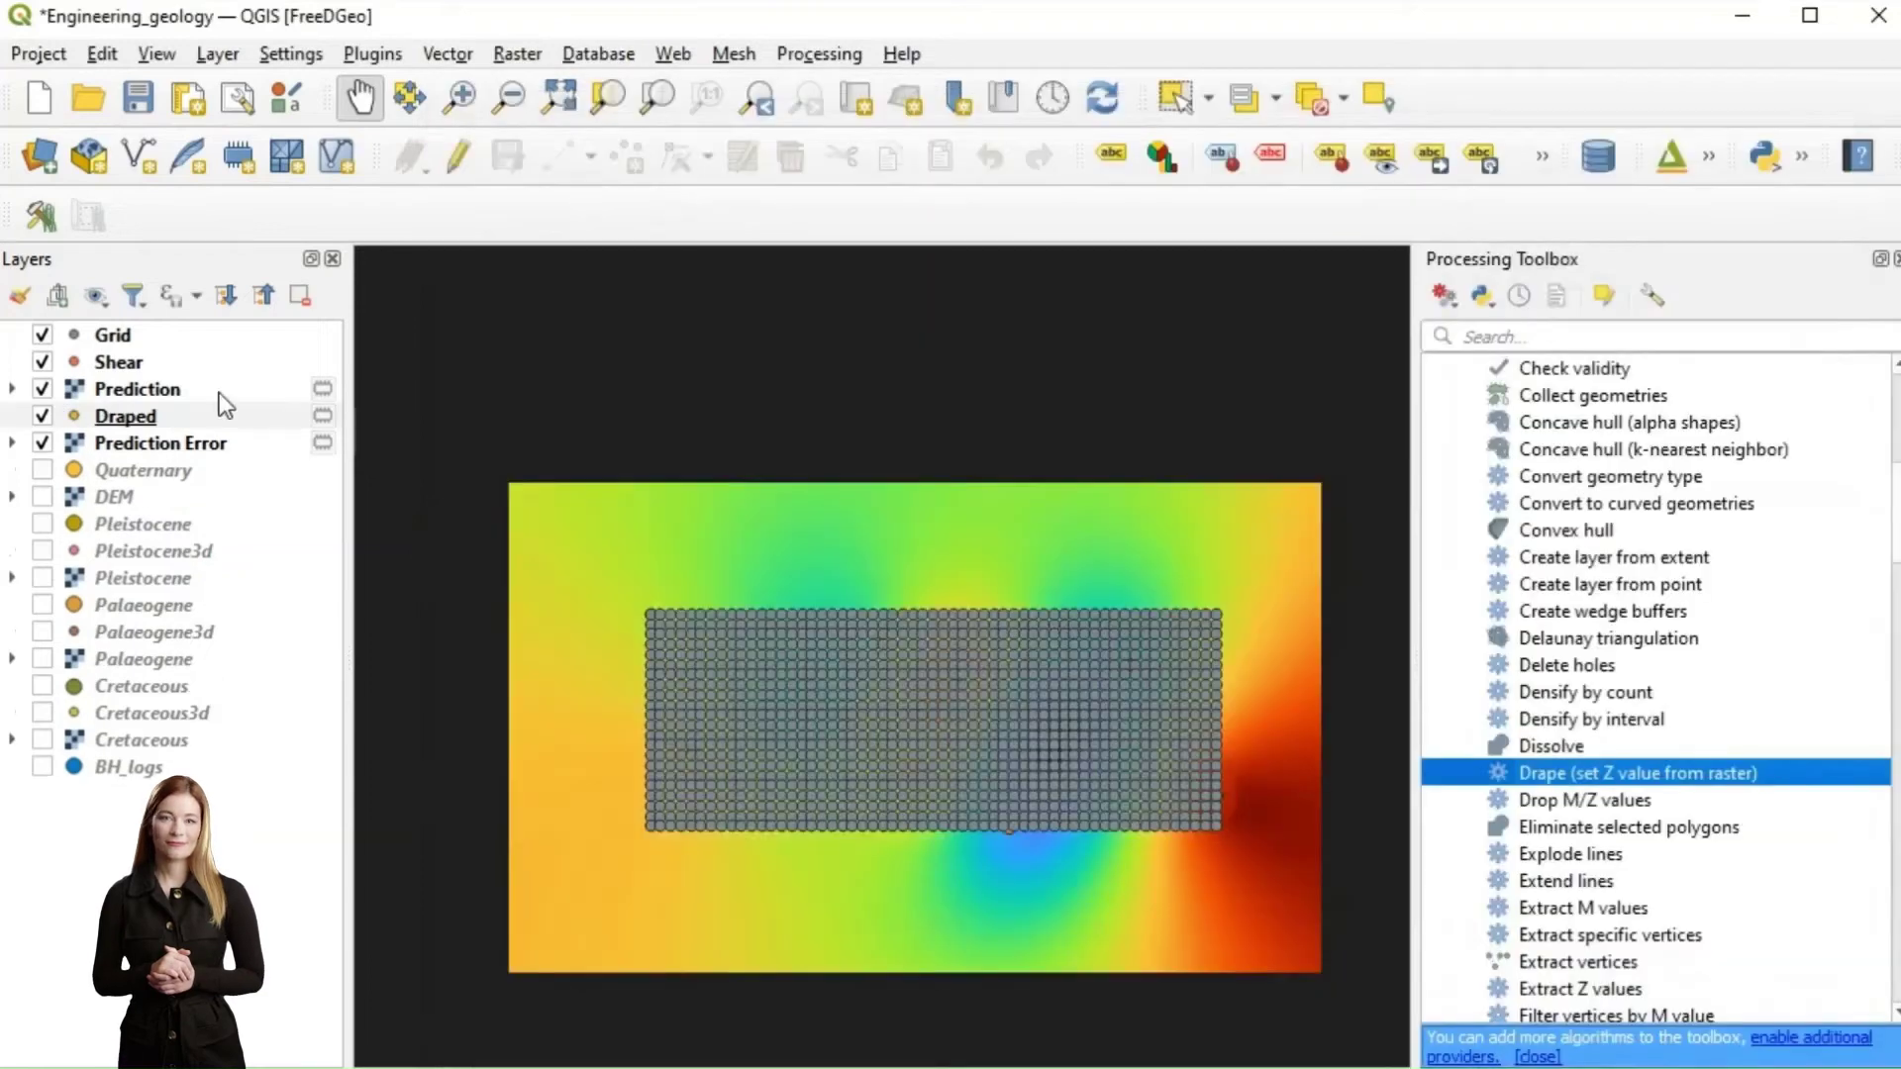
pyautogui.moveTo(220, 413); pyautogui.dragTo(57, 336)
# Run Extract Z values to produce the Extracted layer
pyautogui.doubleClick(1613, 1000)
pyautogui.click(1550, 1053)
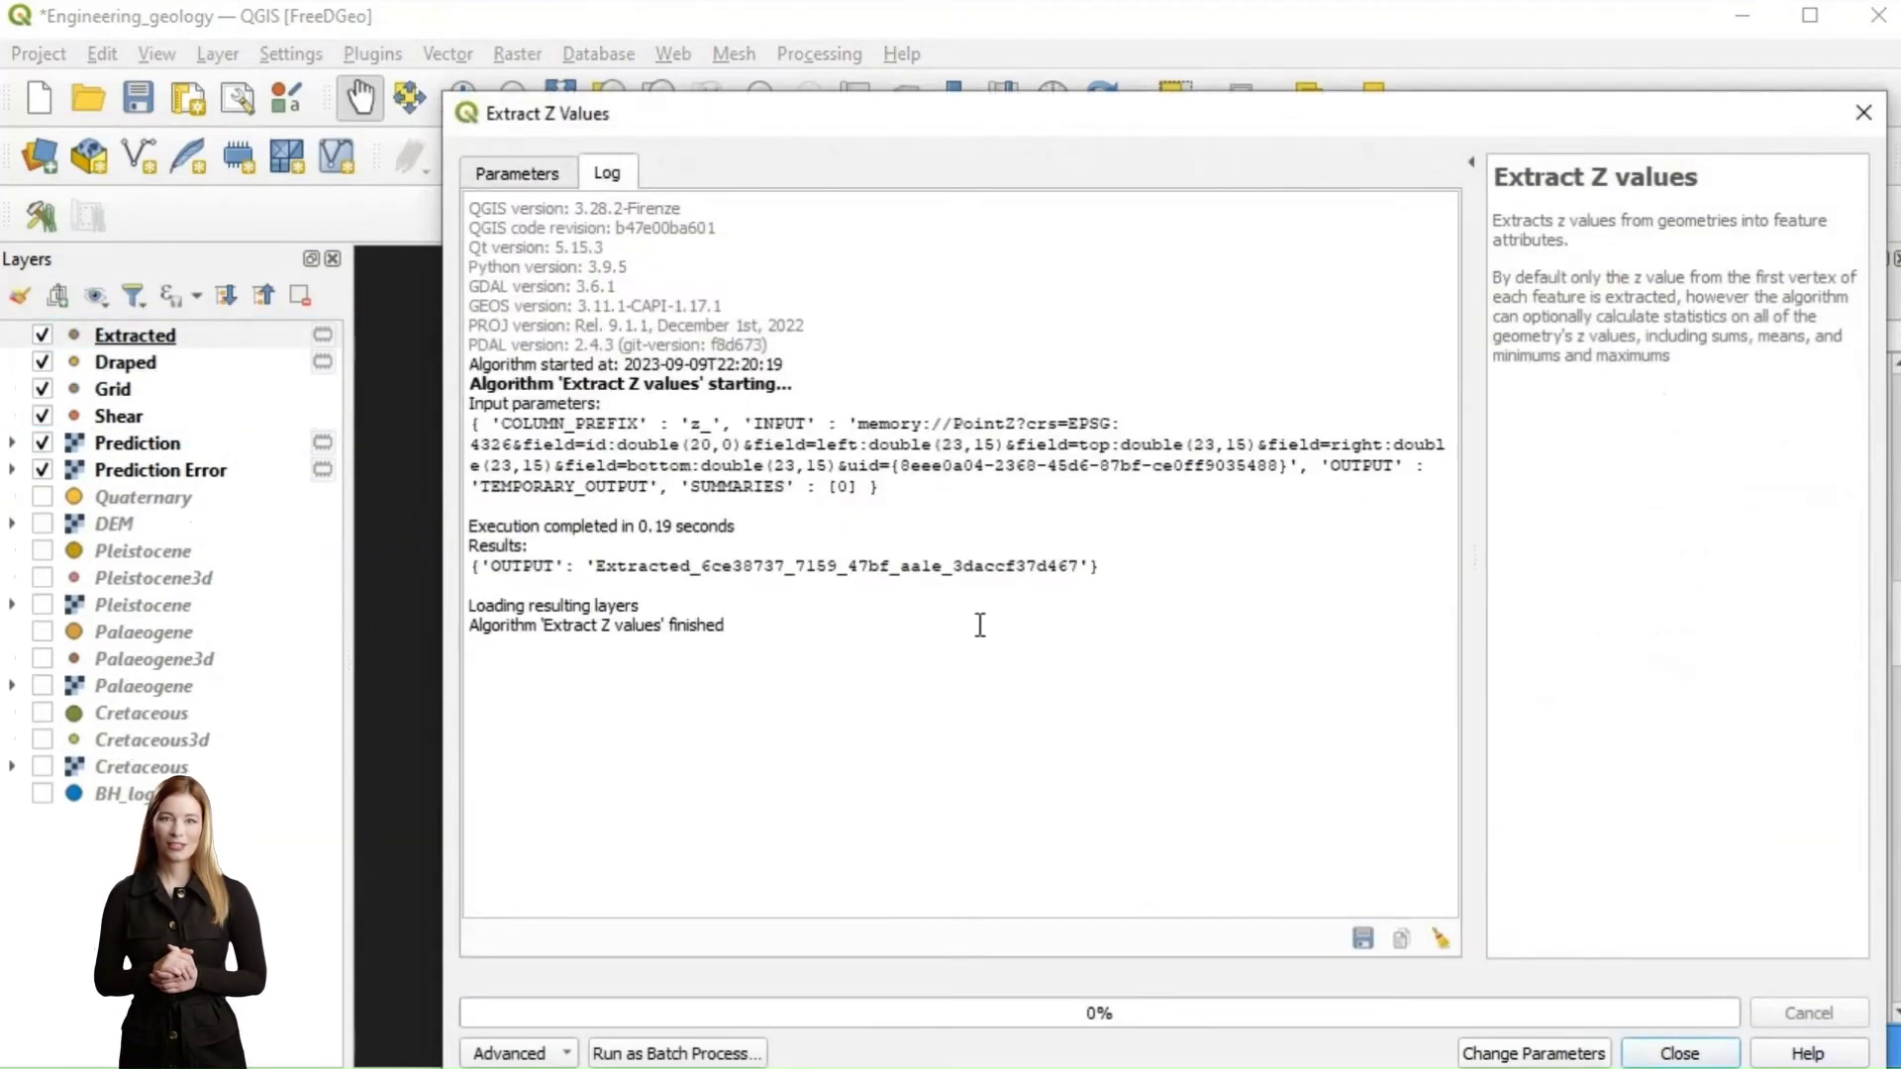
pyautogui.click(1678, 1053)
pyautogui.scroll(-10, 1552, 722)
pyautogui.scroll(-5, 1552, 721)
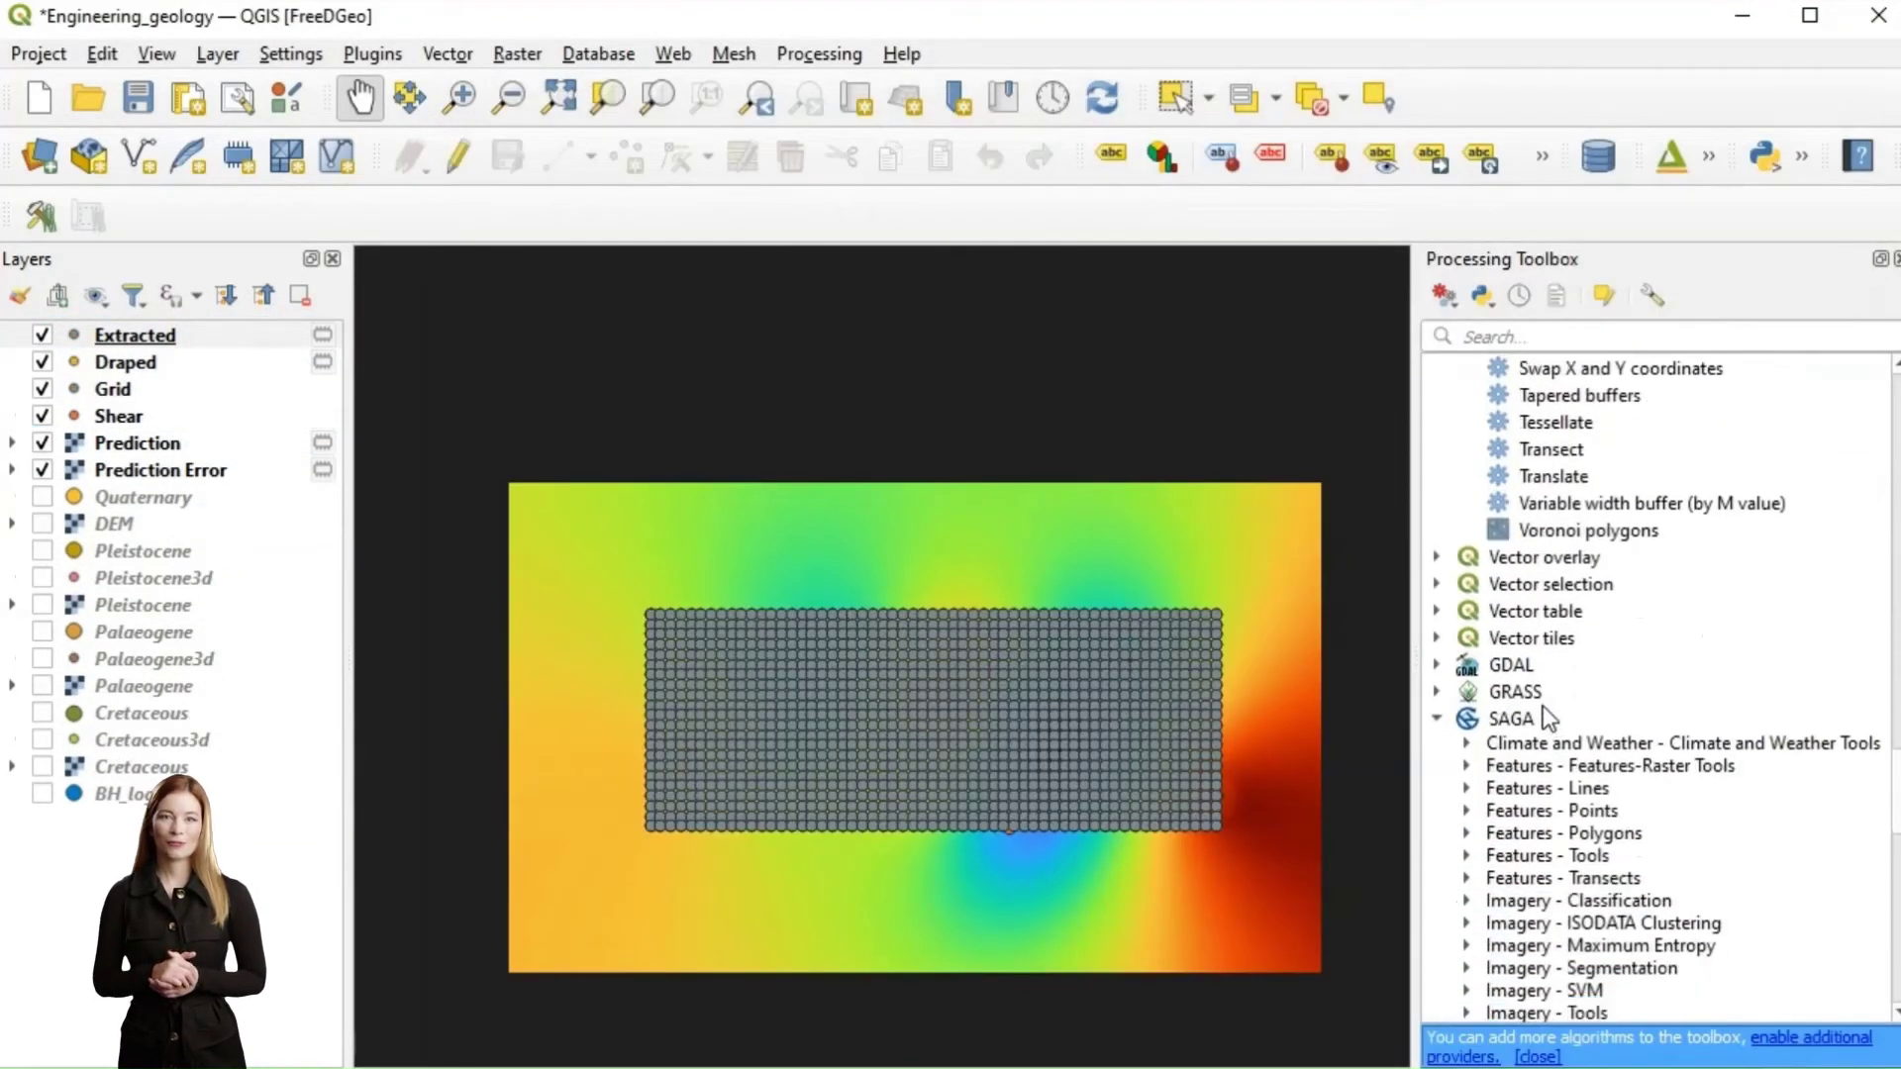
pyautogui.click(1437, 611)
# Add x/y fields to the Extracted points
pyautogui.doubleClick(1574, 730)
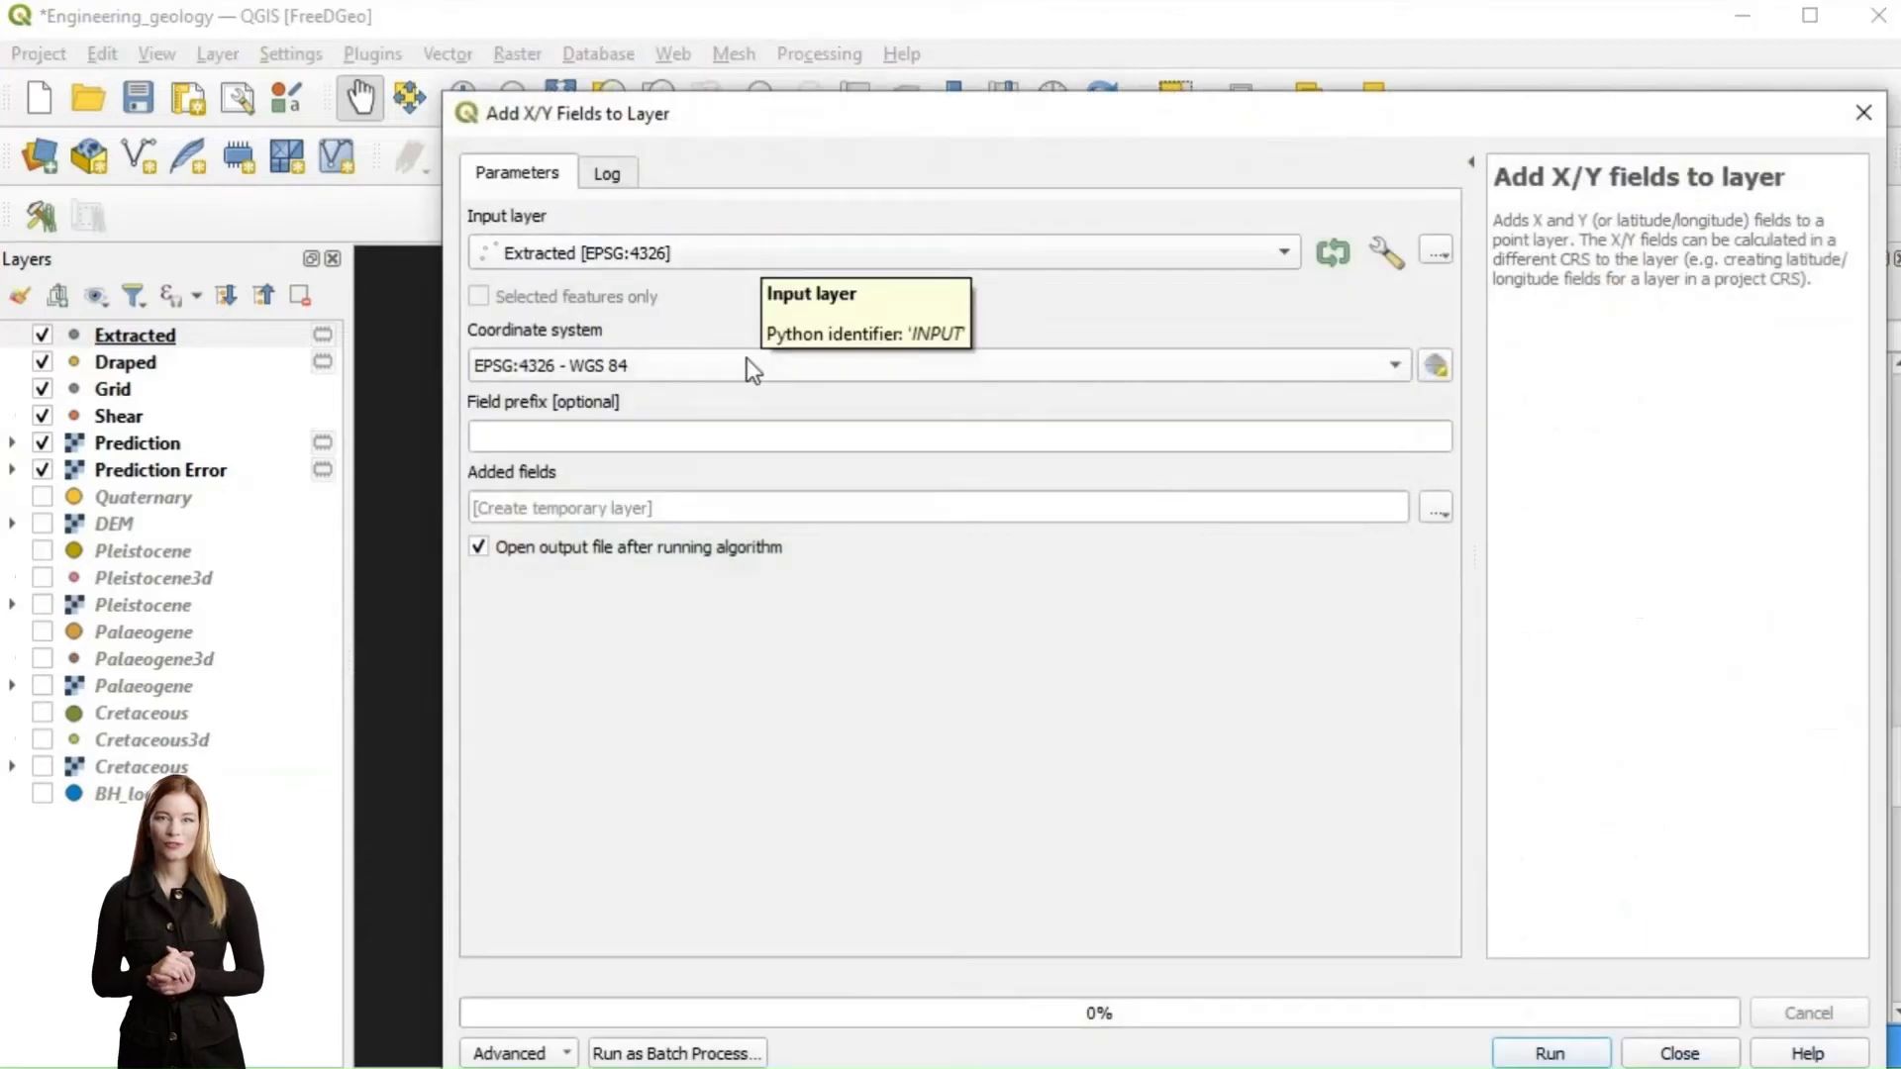
pyautogui.click(1550, 1053)
pyautogui.click(1679, 1054)
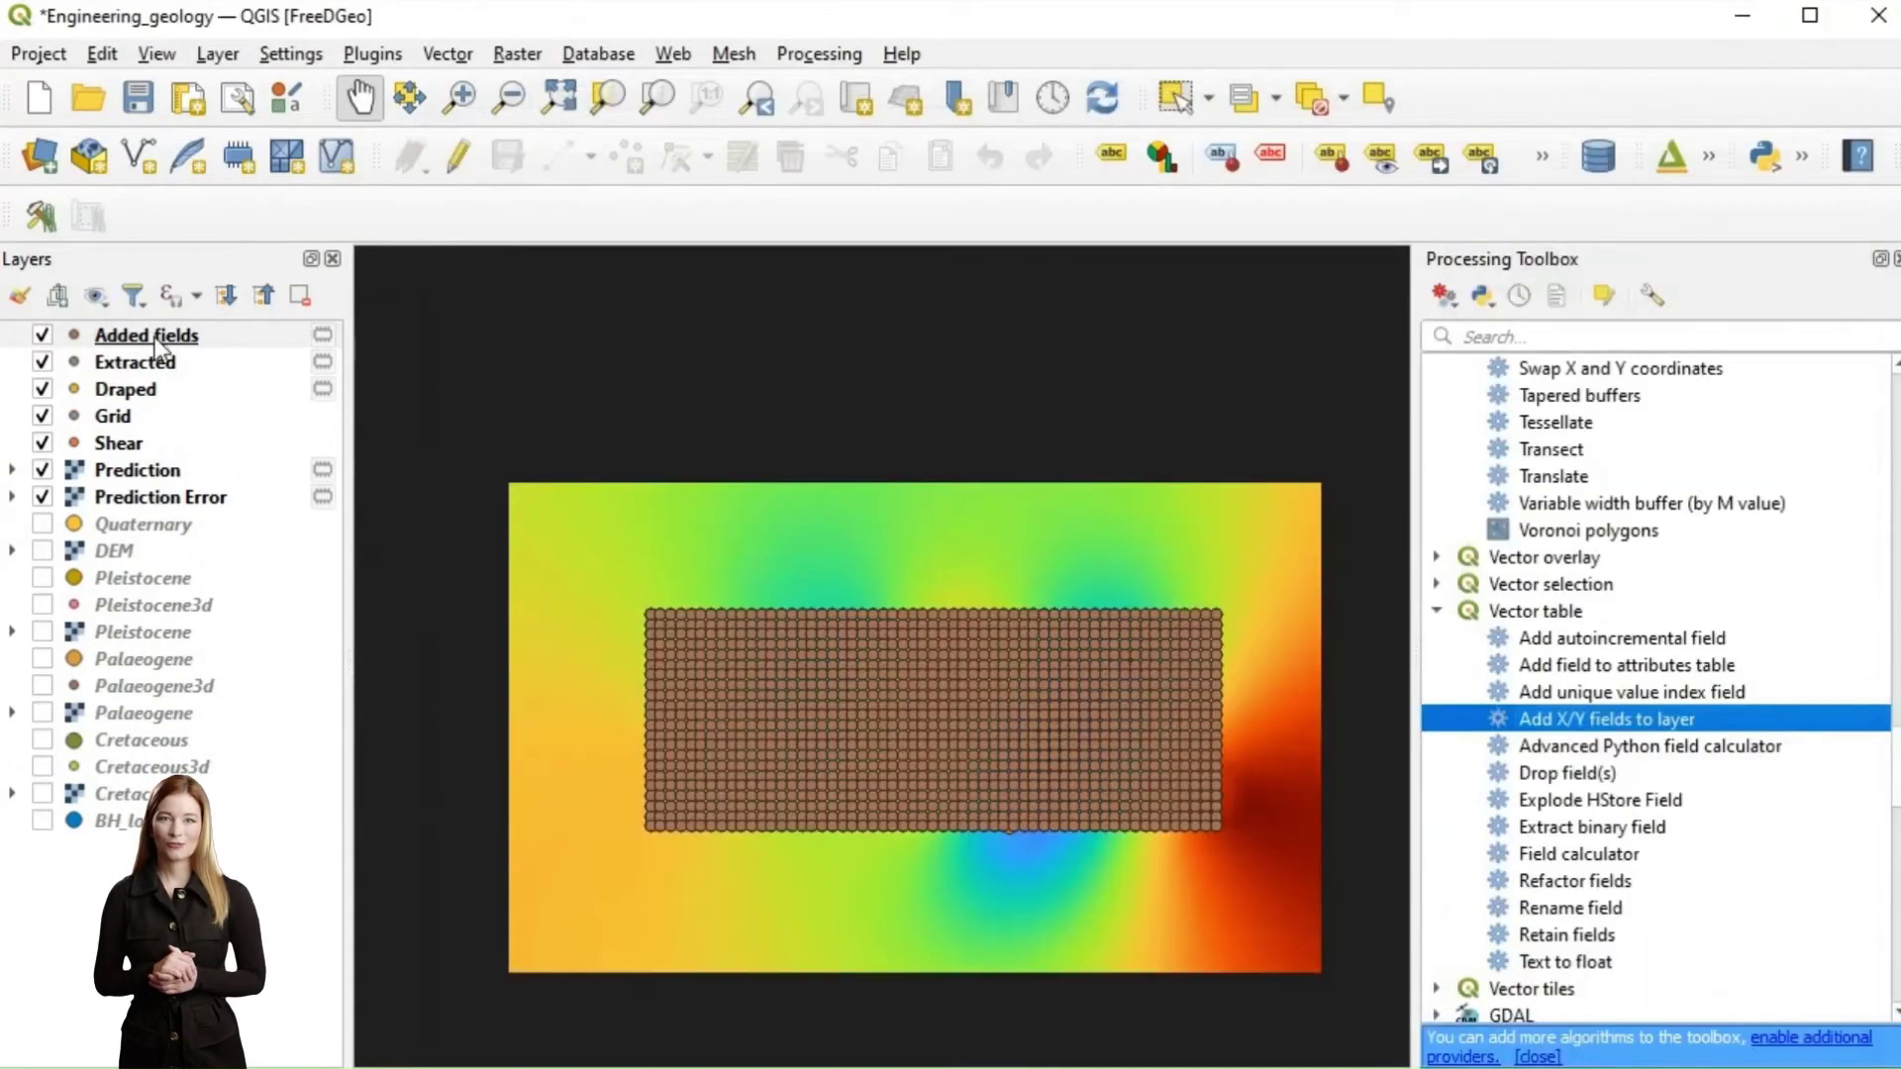
# Delete the left, top, right and bottom fields with Refactor fields
pyautogui.doubleClick(1574, 880)
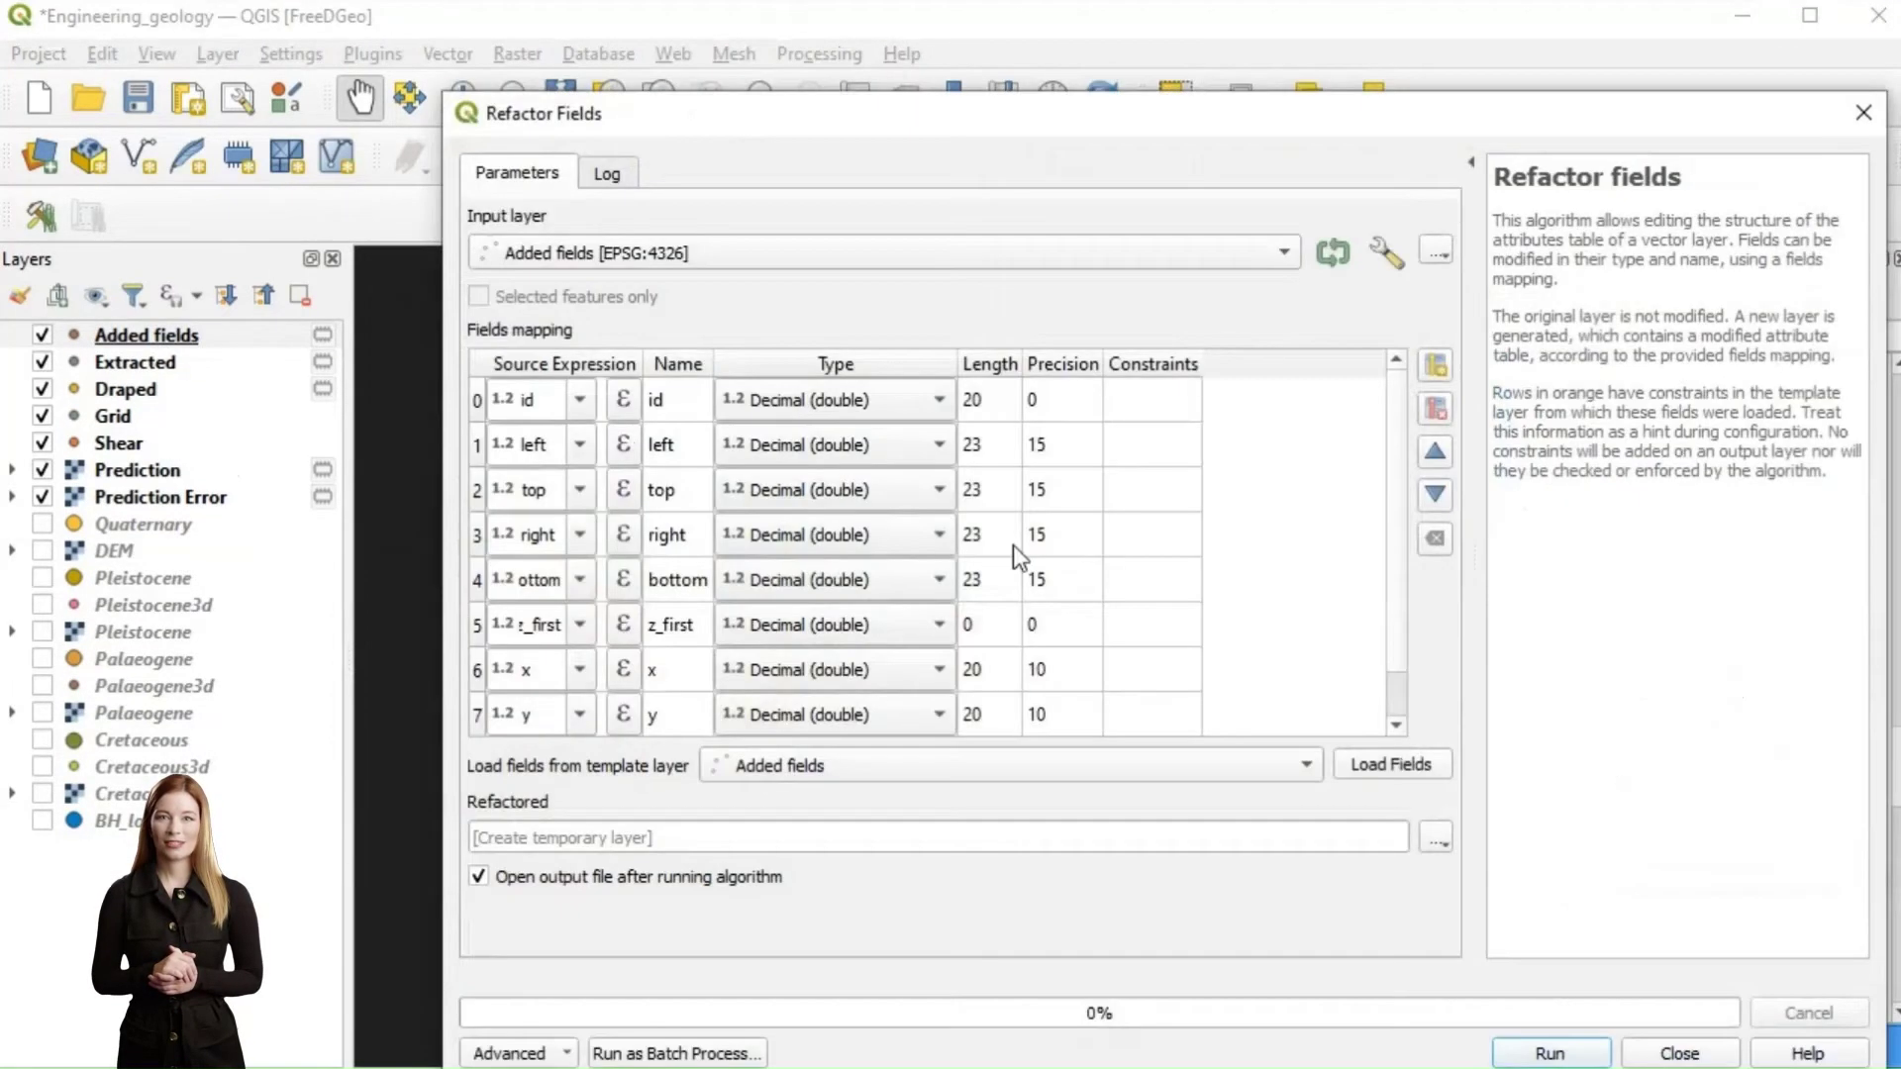
pyautogui.click(477, 444)
pyautogui.keyDown('shift'); pyautogui.click(477, 579); pyautogui.keyUp('shift')
pyautogui.click(1434, 410)
pyautogui.click(1550, 1053)
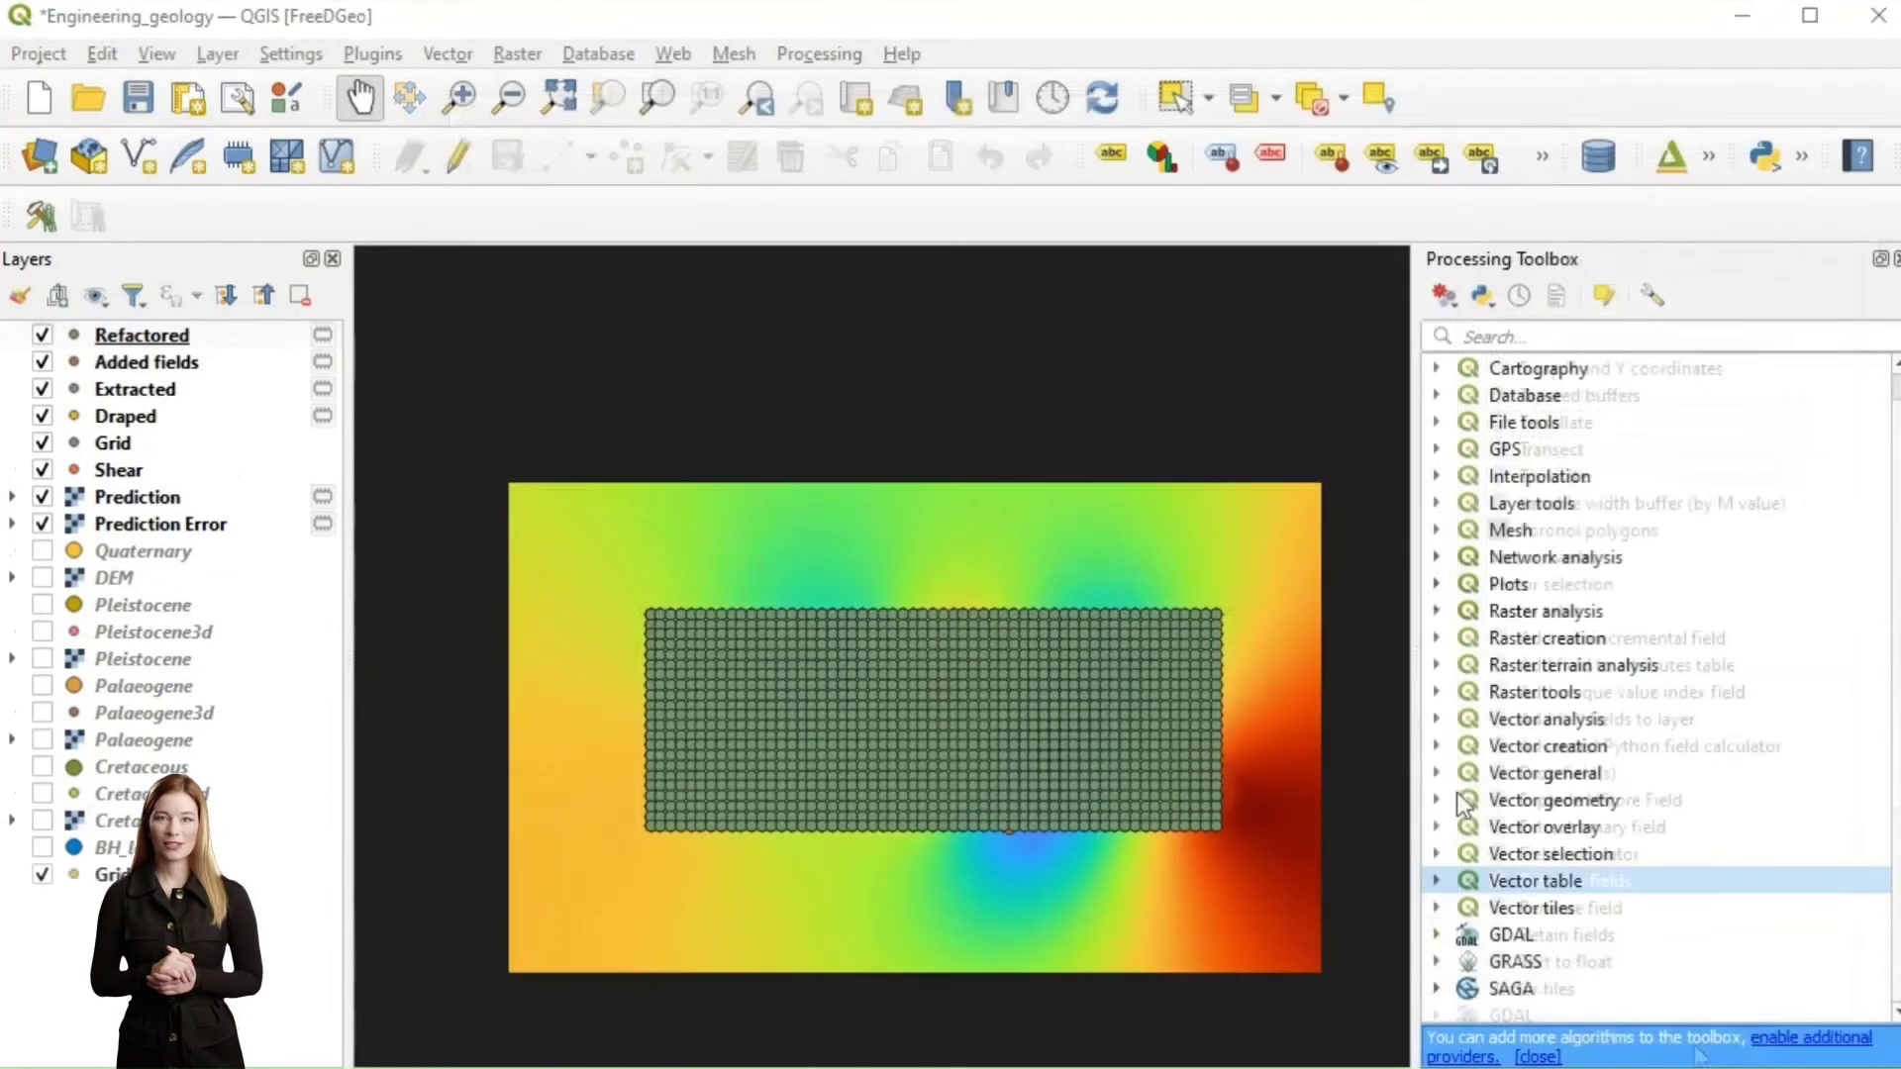
# Open Merge vector layers and its Input layers list
pyautogui.click(1436, 745)
pyautogui.scroll(-4, 1441, 792)
pyautogui.click(1436, 777)
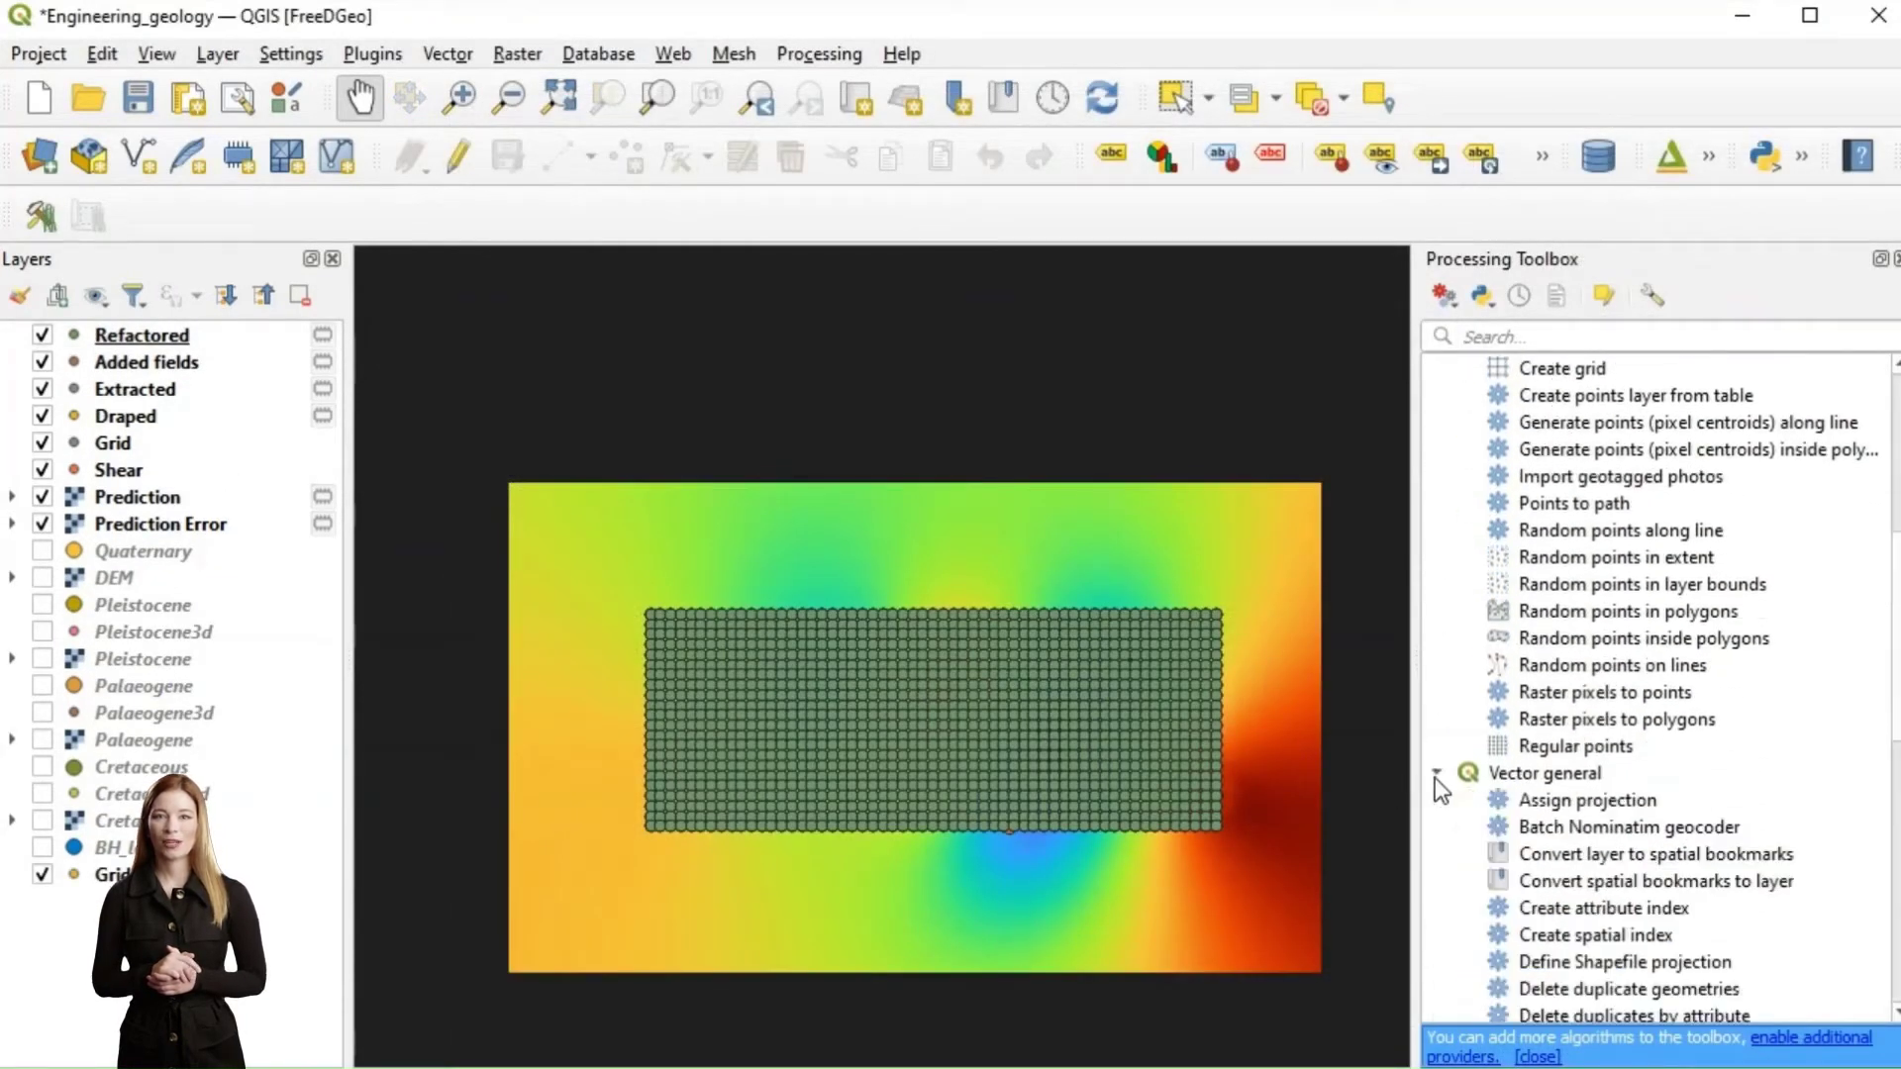
pyautogui.scroll(-7, 1440, 789)
pyautogui.doubleClick(1593, 937)
pyautogui.click(1434, 248)
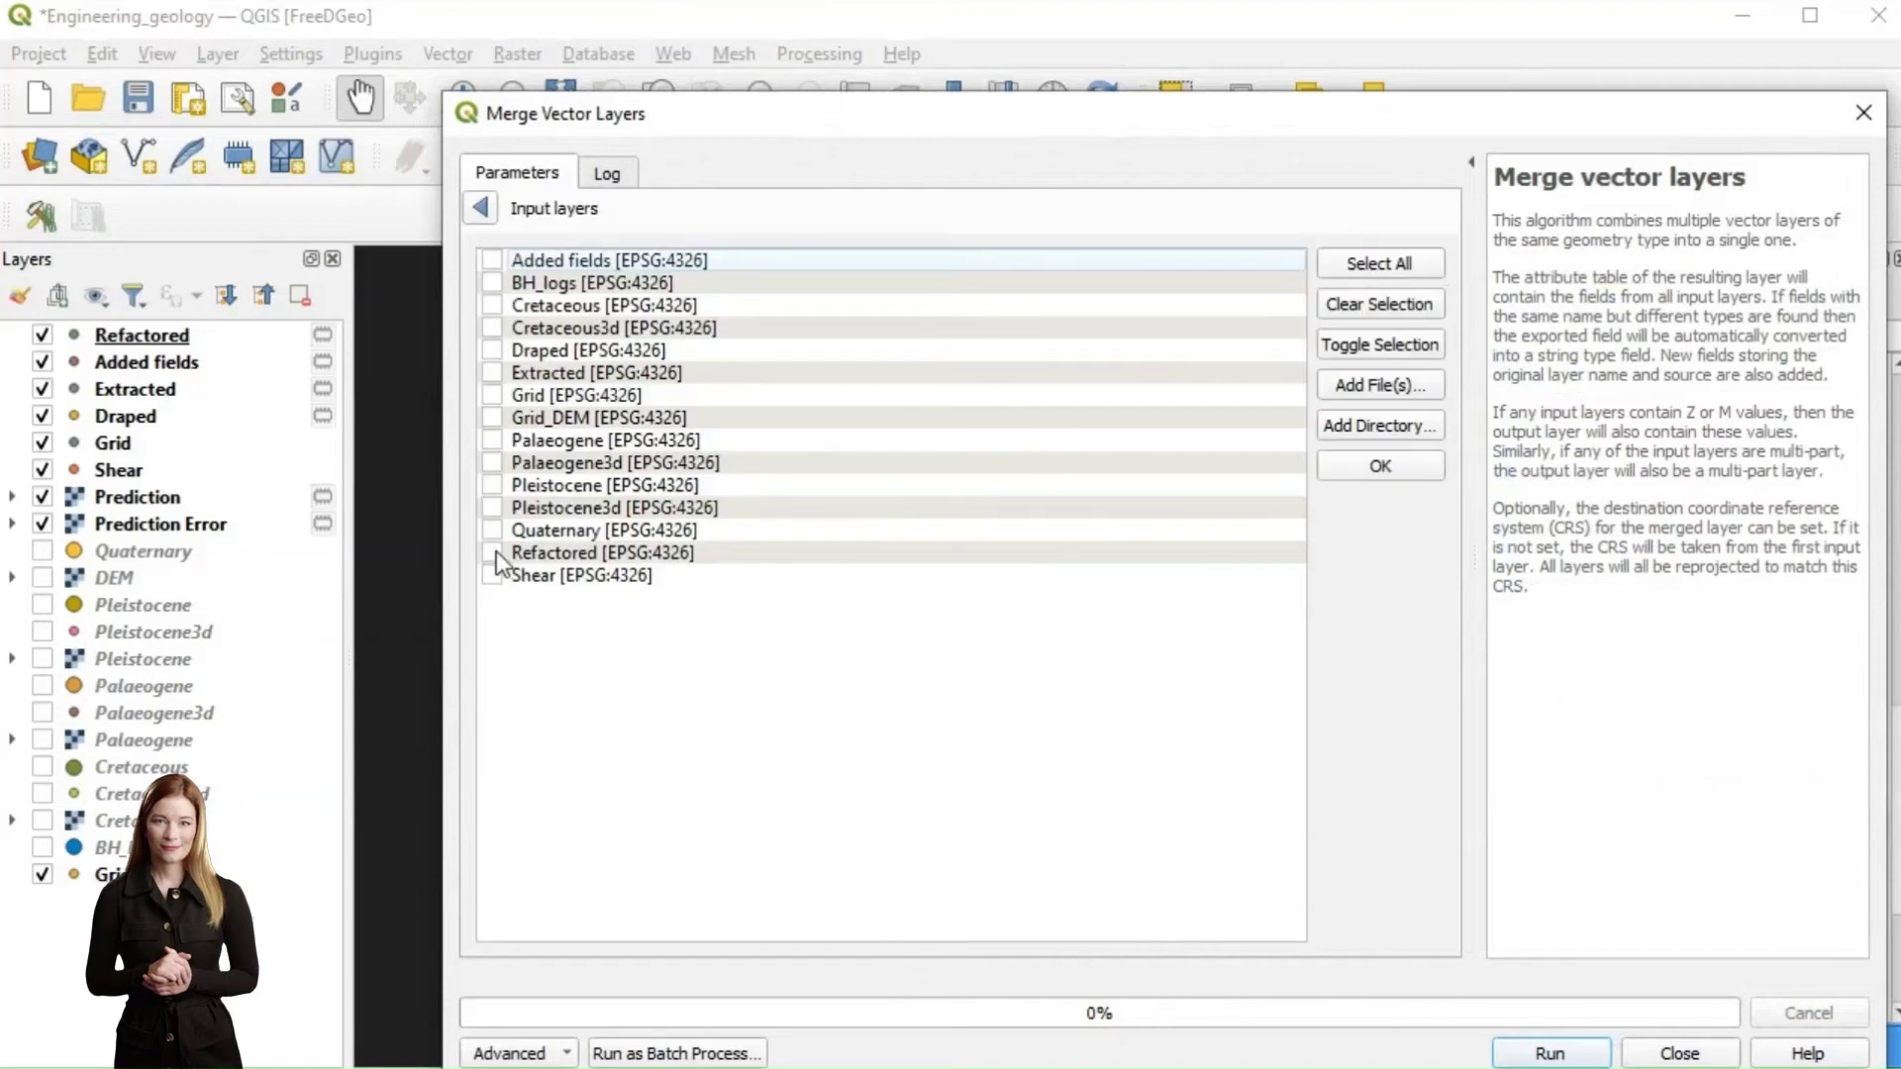
# Merge the two chosen layers into Weak zone.shp in the Volume folder
pyautogui.click(480, 207)
pyautogui.click(1435, 392)
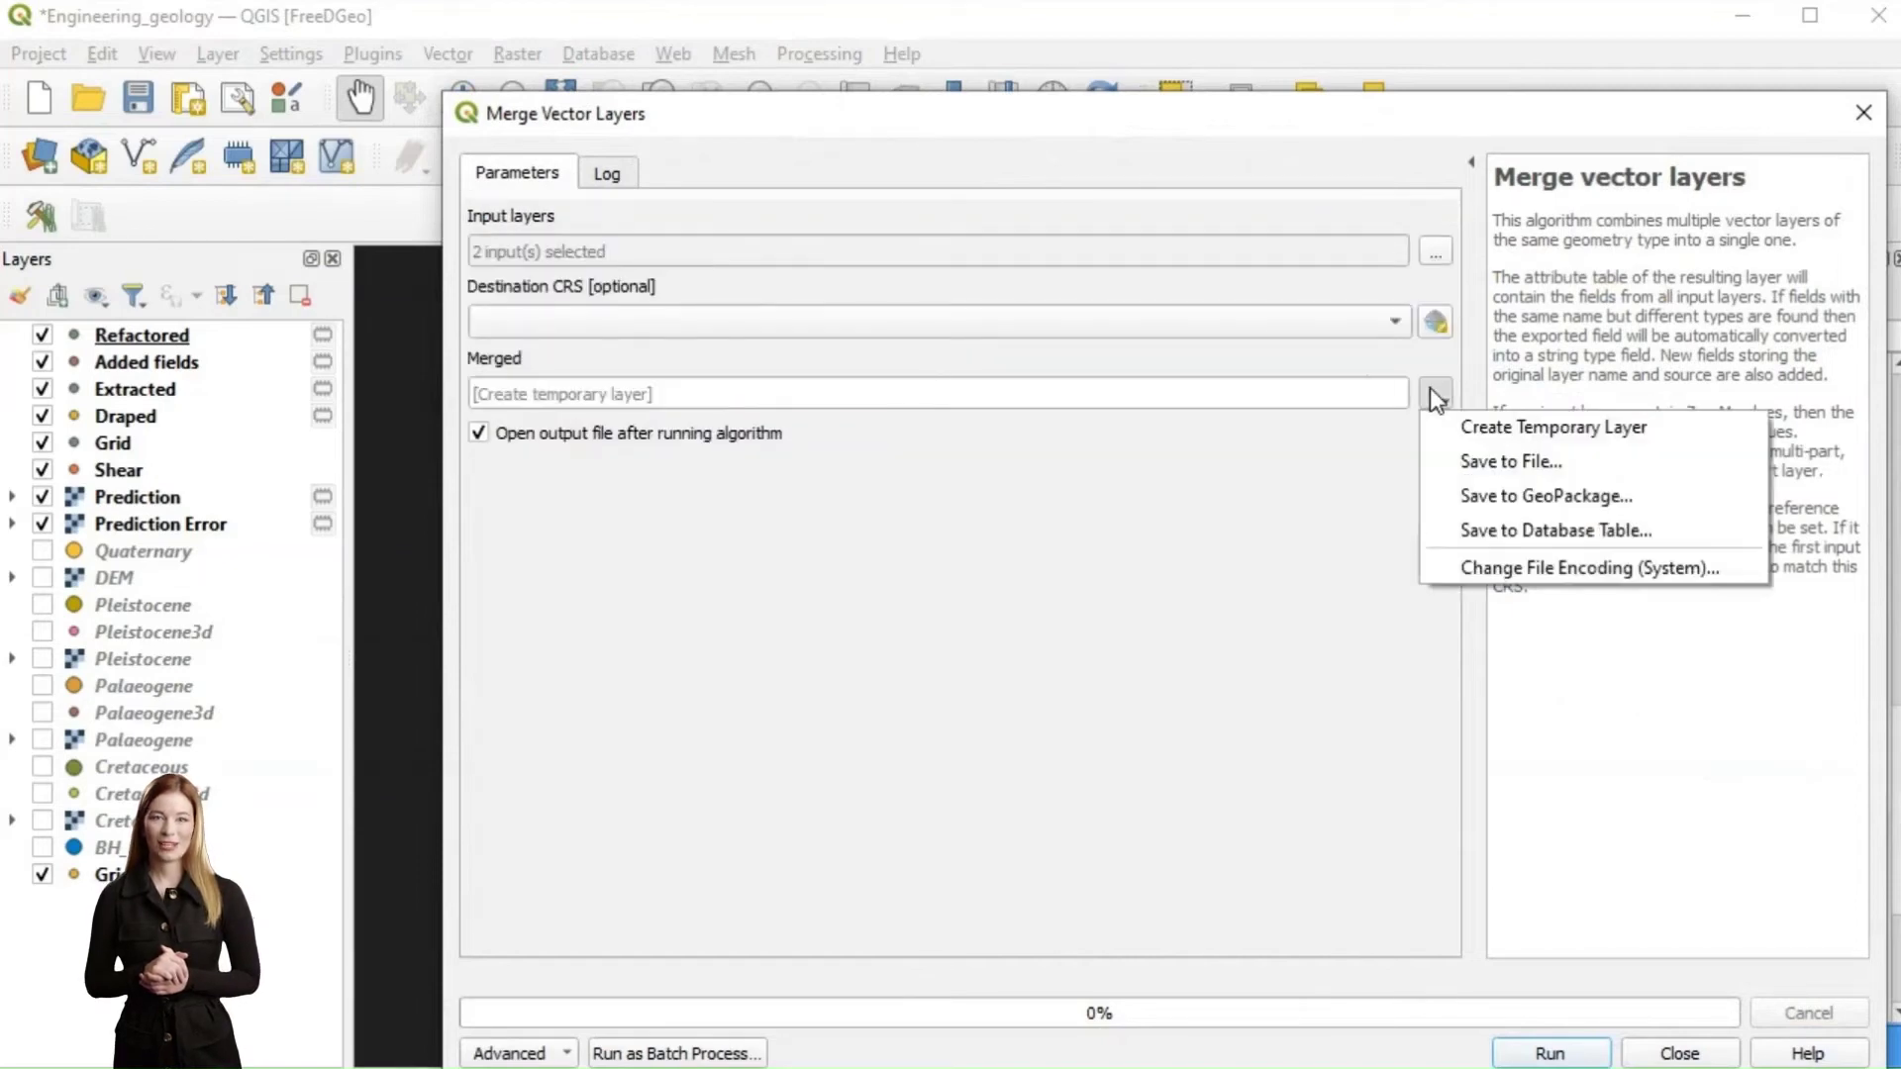
pyautogui.click(1495, 461)
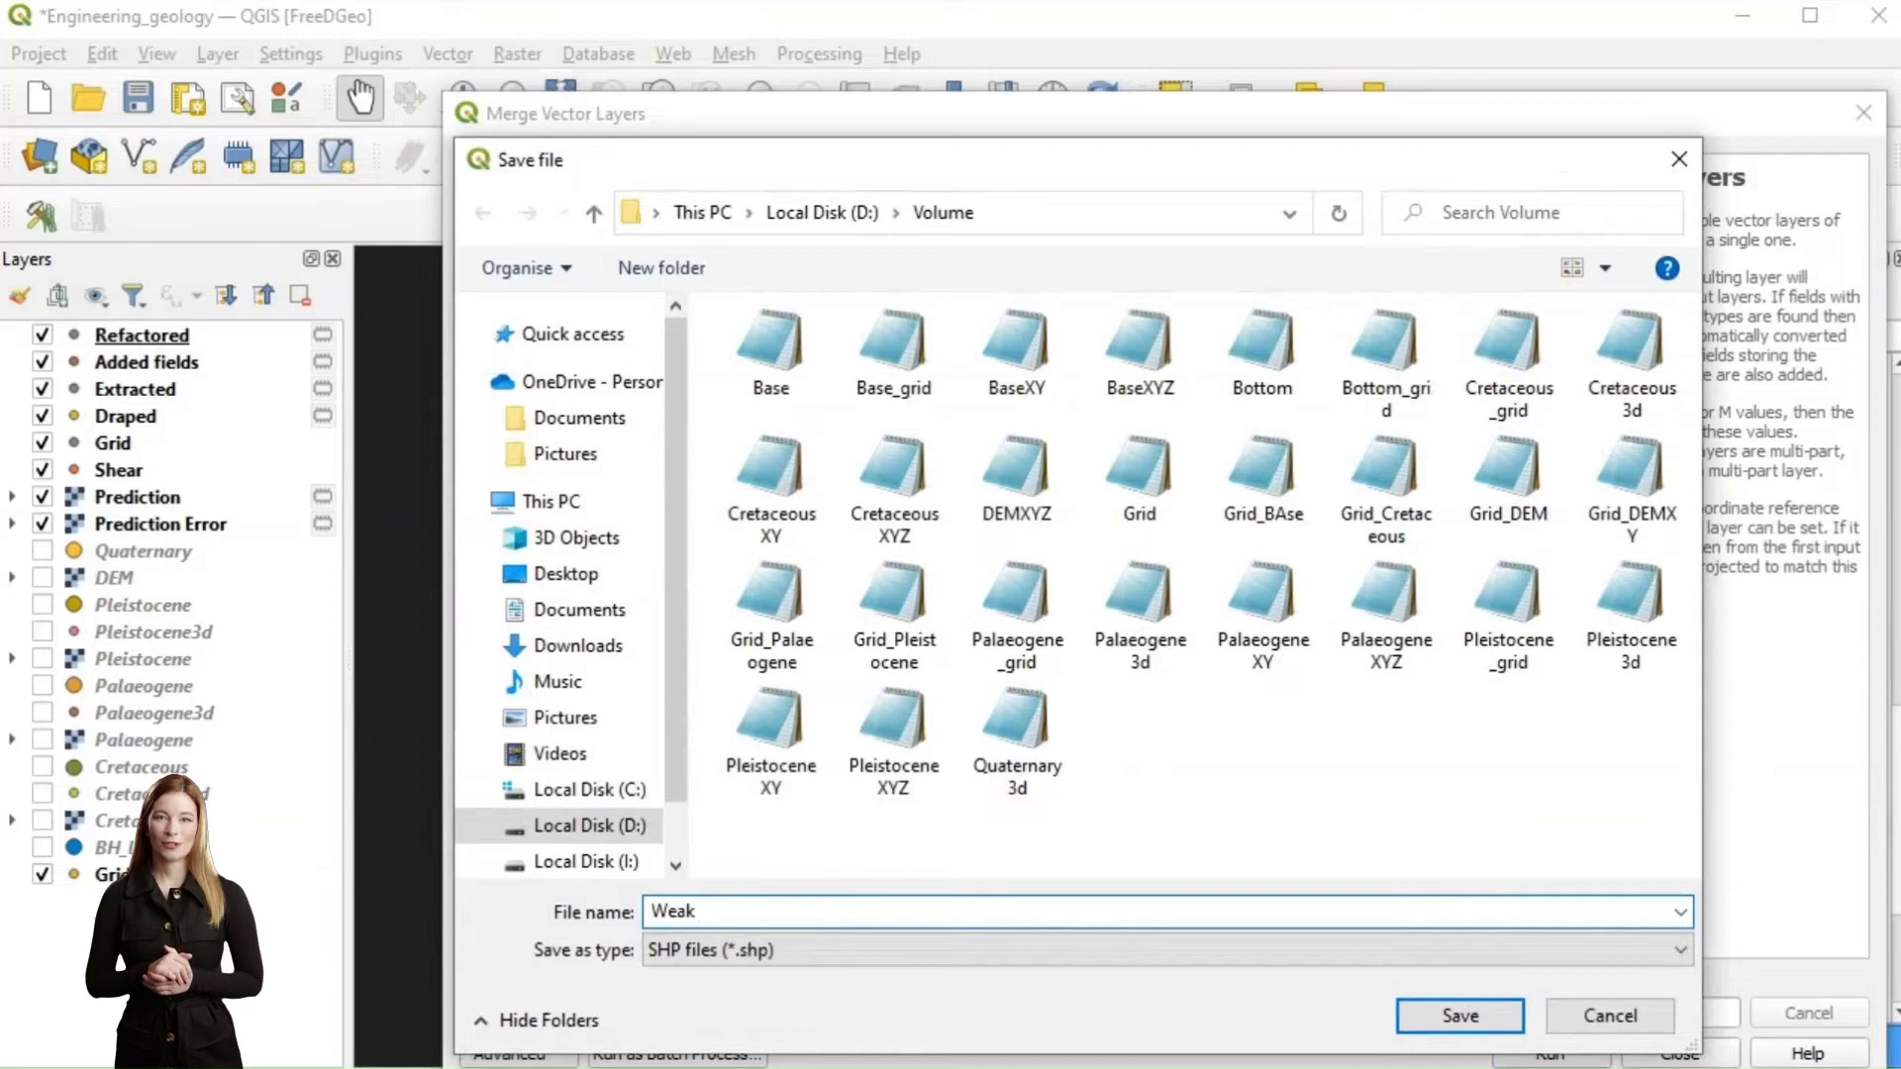
pyautogui.press('Return')
pyautogui.click(1550, 1052)
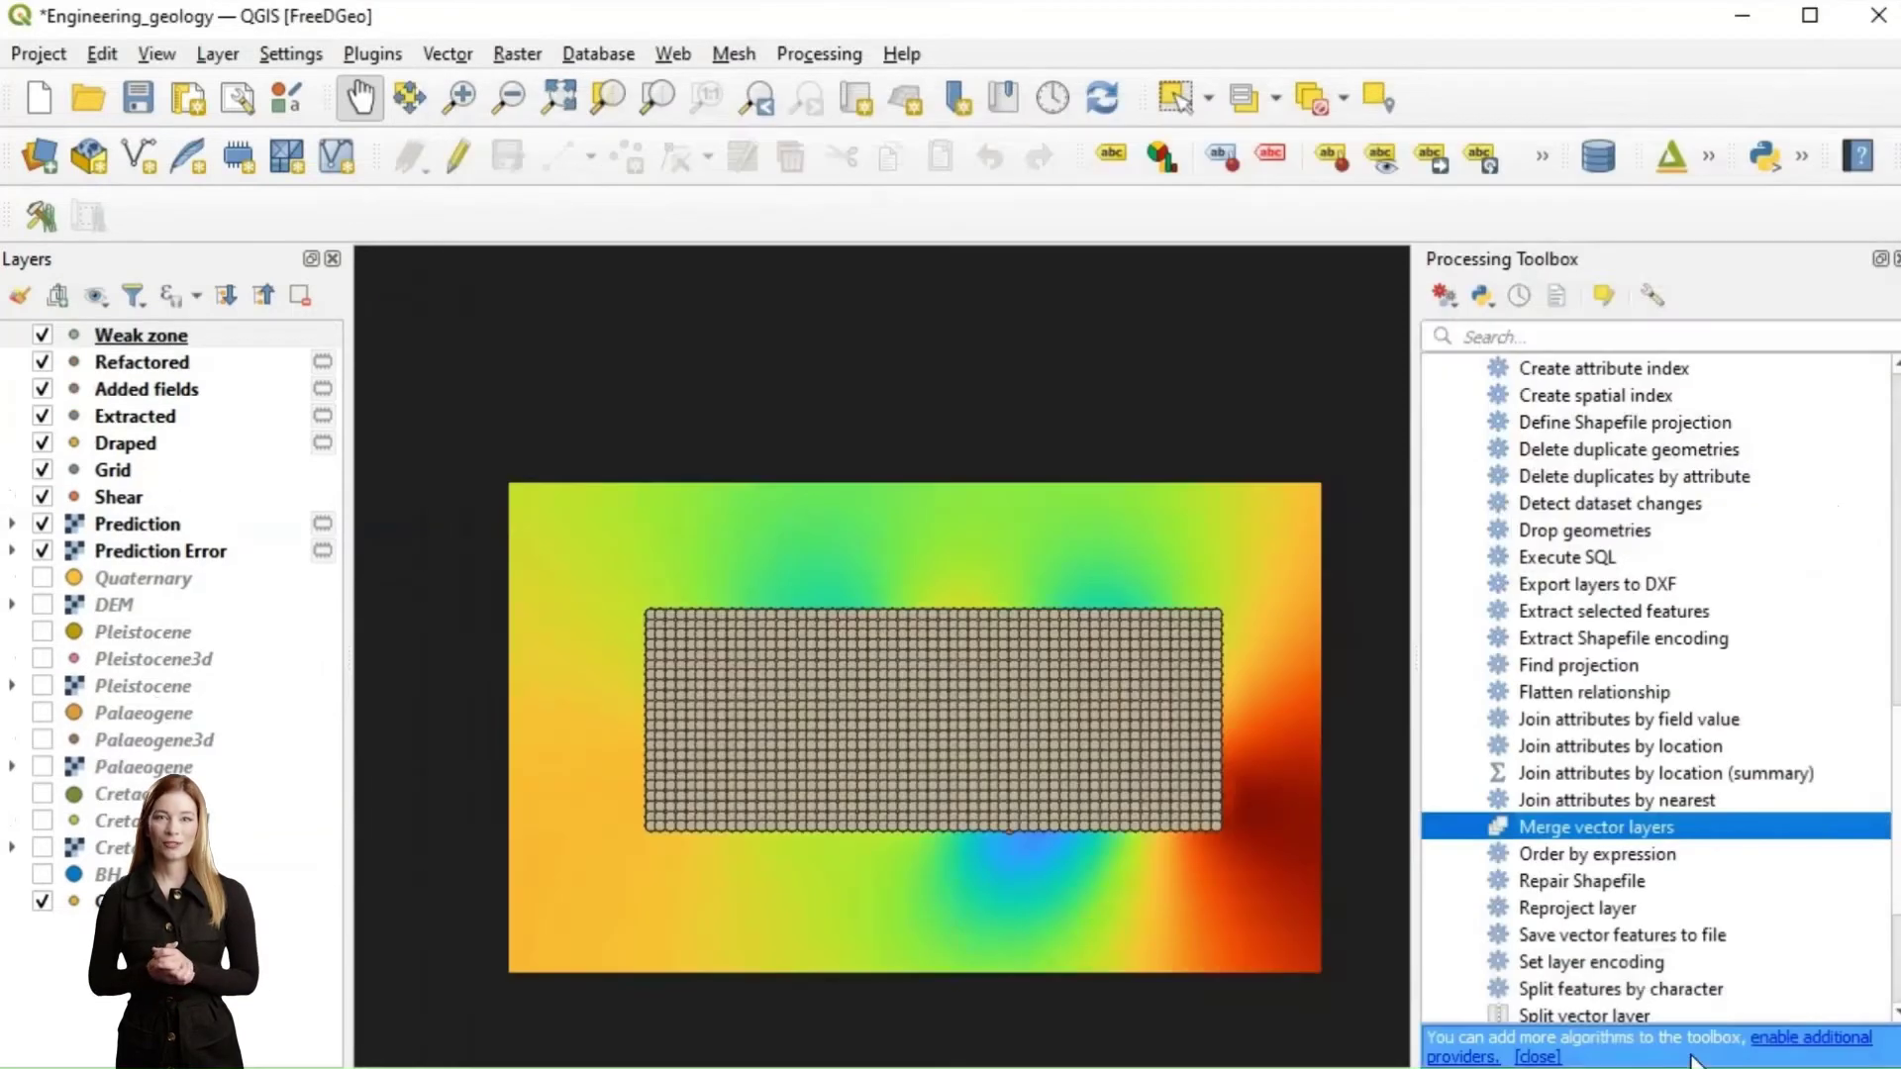
pyautogui.scroll(-3, 1544, 812)
pyautogui.click(1436, 881)
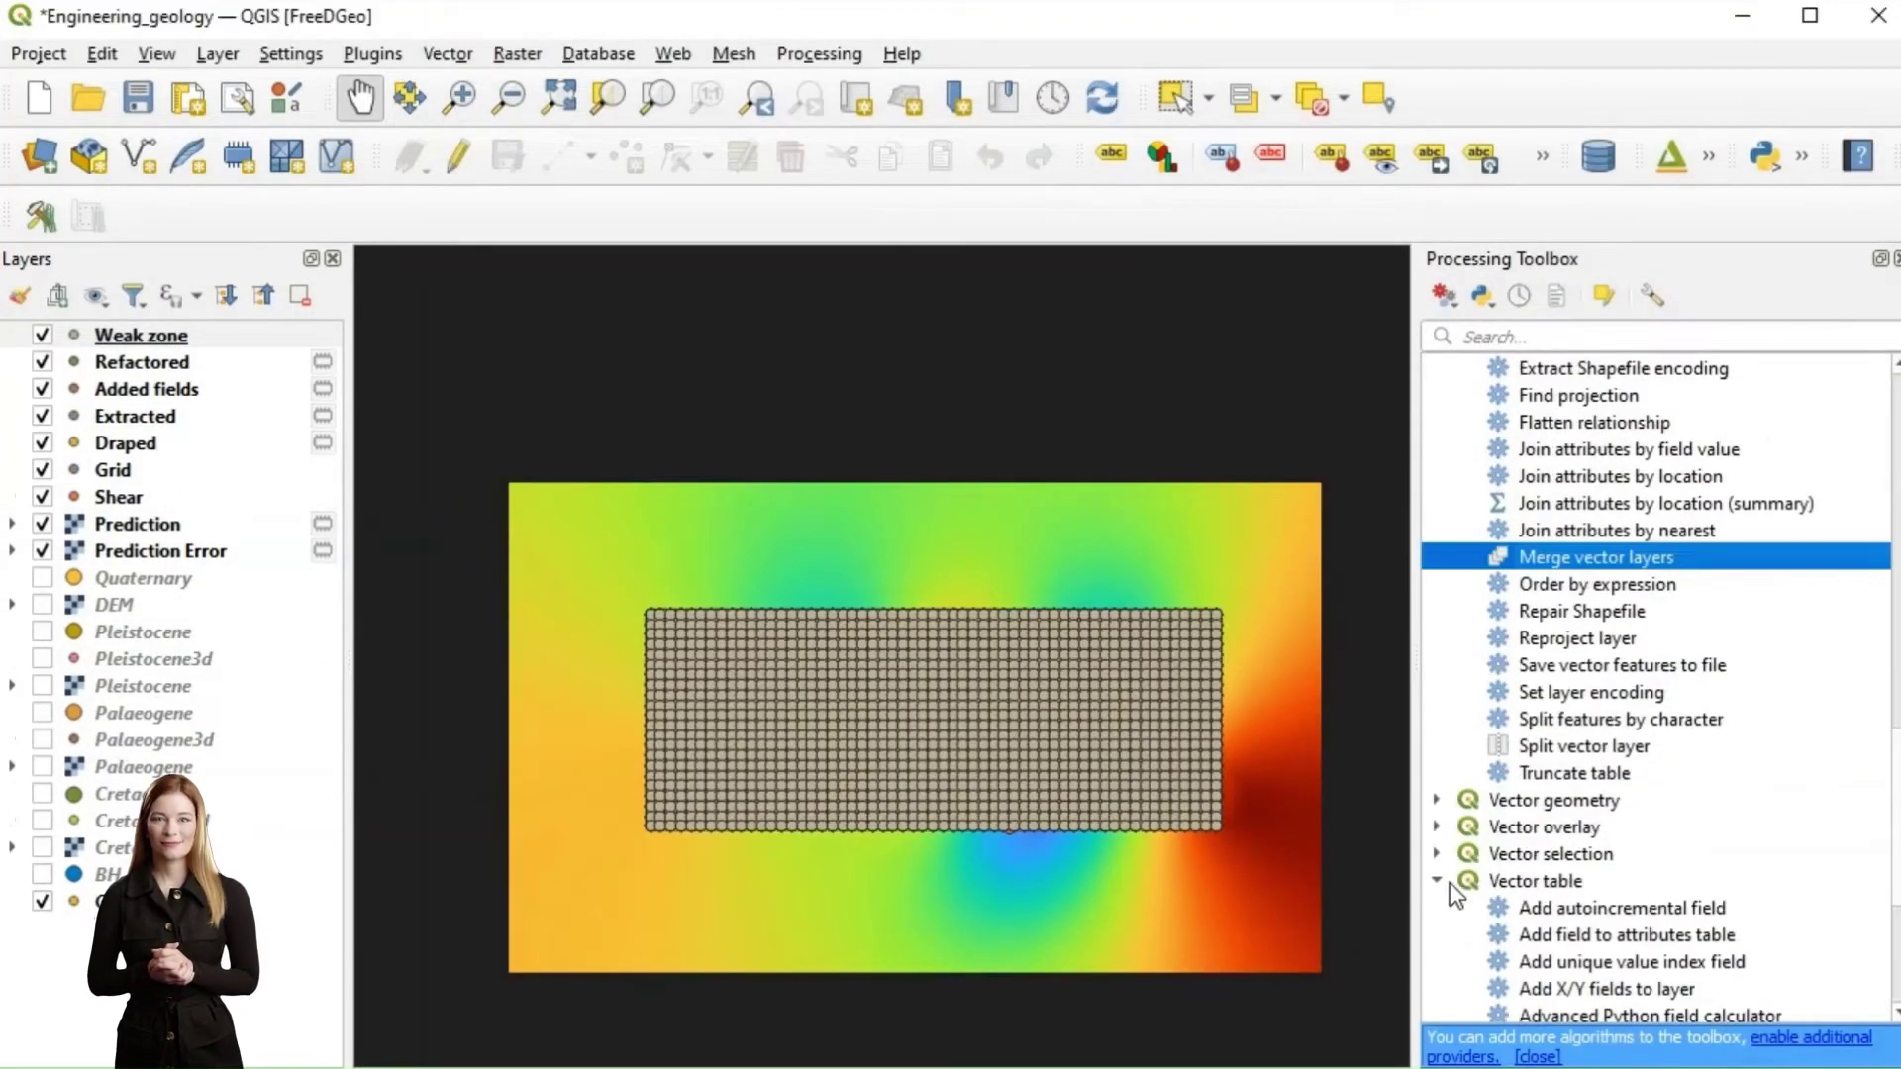
pyautogui.scroll(-4, 1504, 871)
# Remove the id, layer and path fields from the Weak zone points, keeping x, y, z_first
pyautogui.doubleClick(1575, 801)
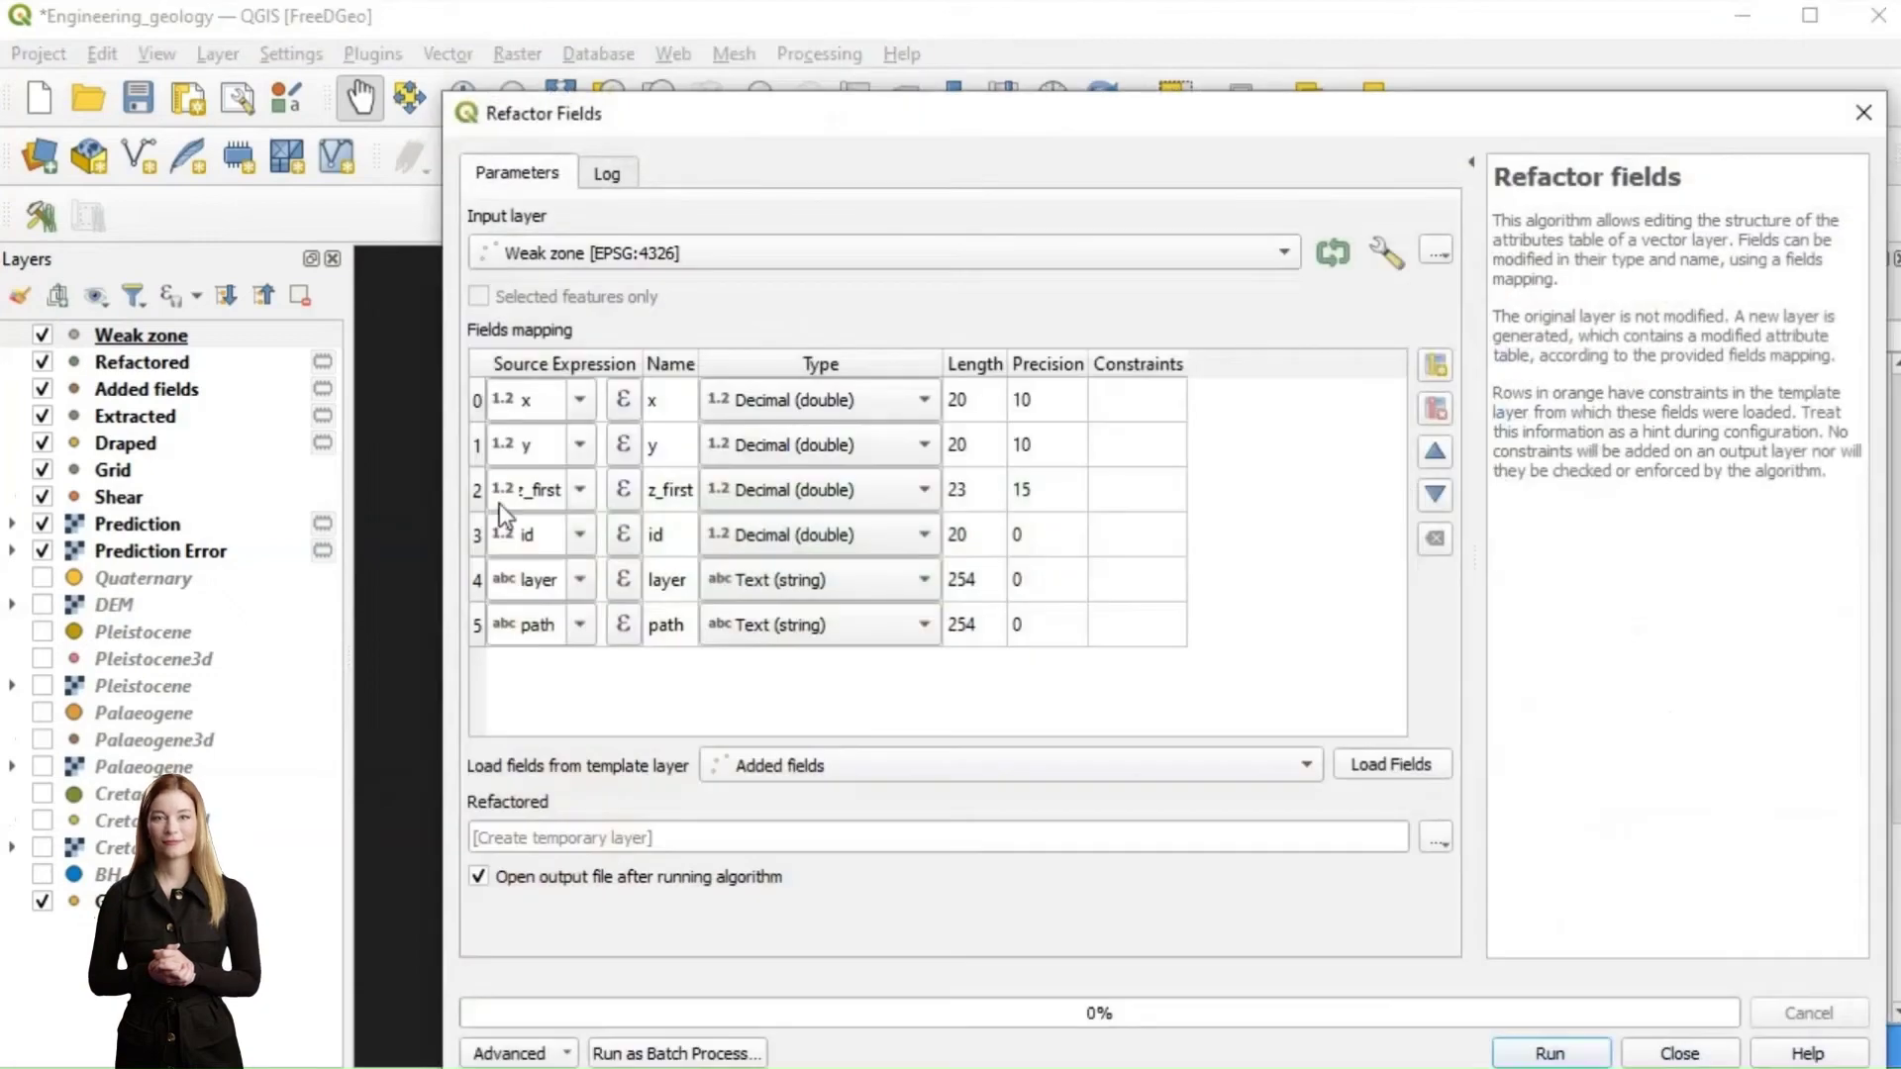
pyautogui.click(478, 536)
pyautogui.keyDown('shift'); pyautogui.click(477, 631); pyautogui.keyUp('shift')
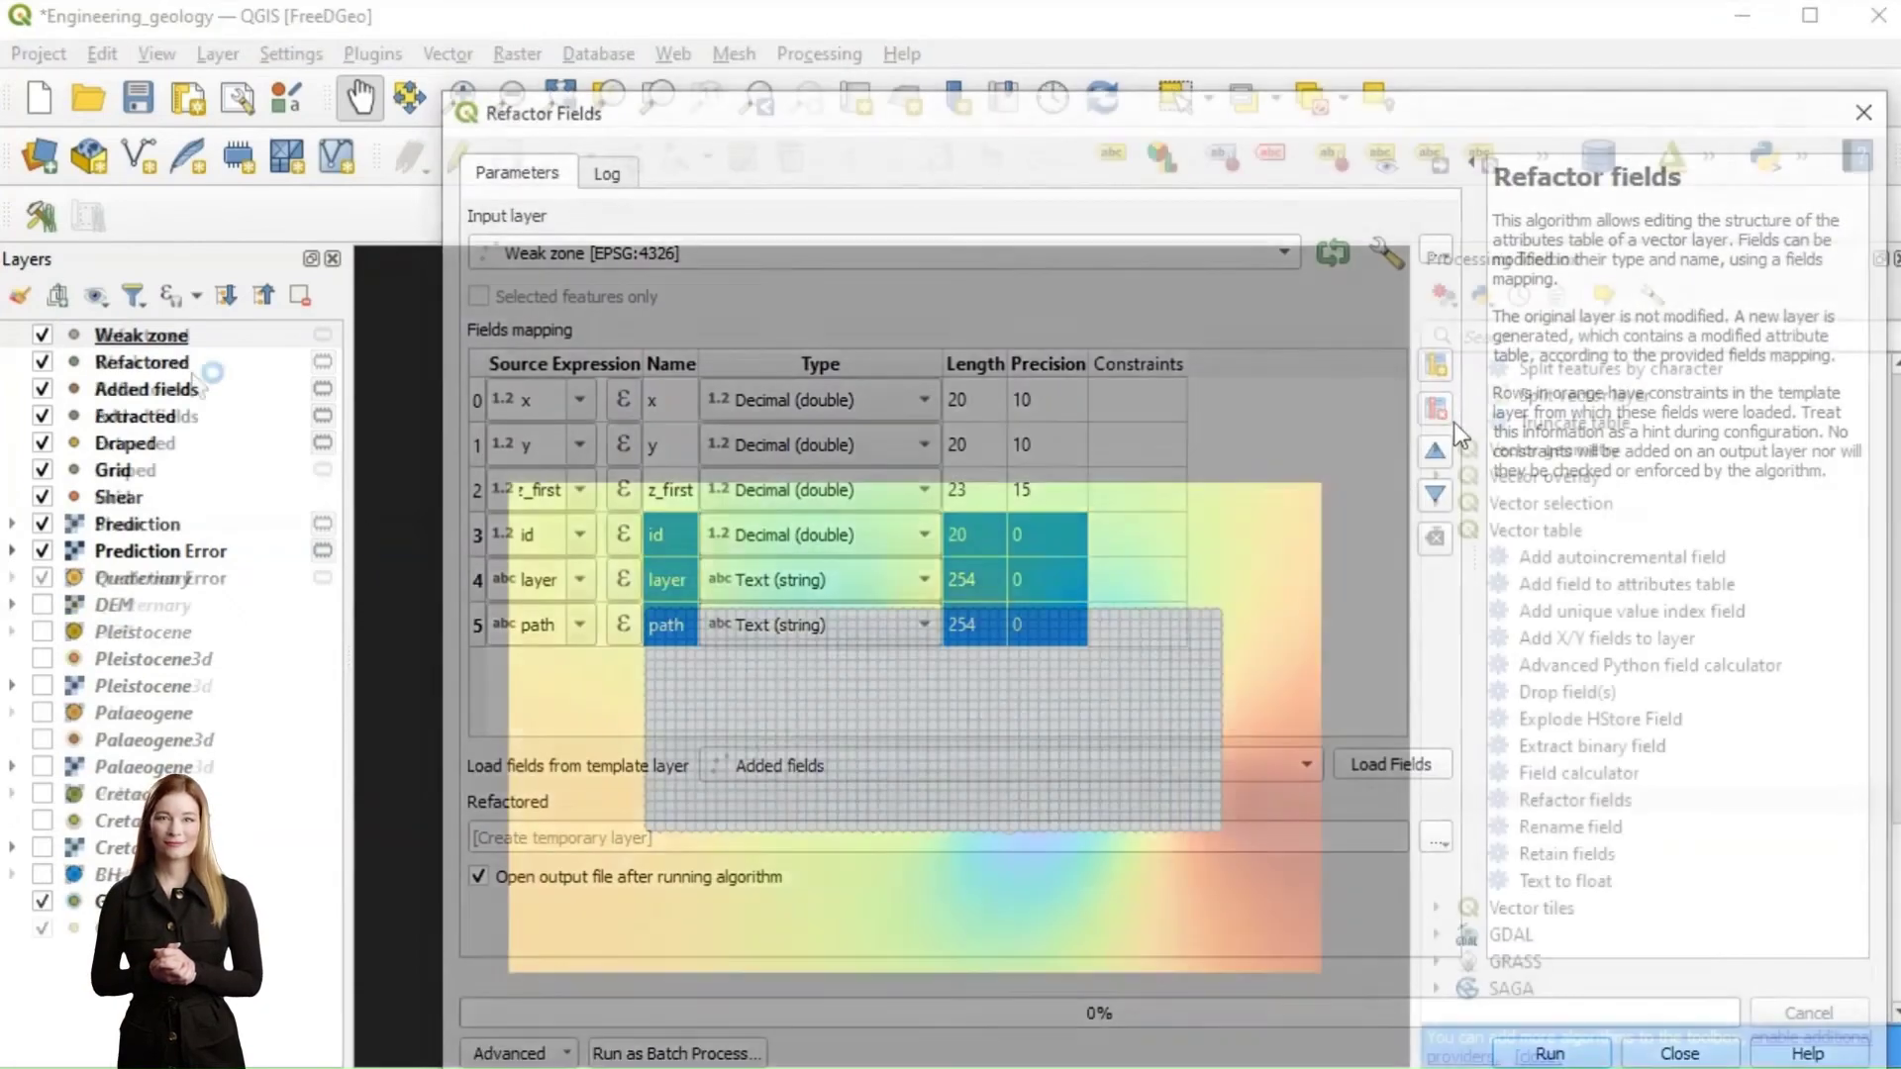
# Export the Refactored layer as CSV over Shear1.csv with AS_XYZ geometry
pyautogui.rightClick(180, 334)
pyautogui.click(594, 948)
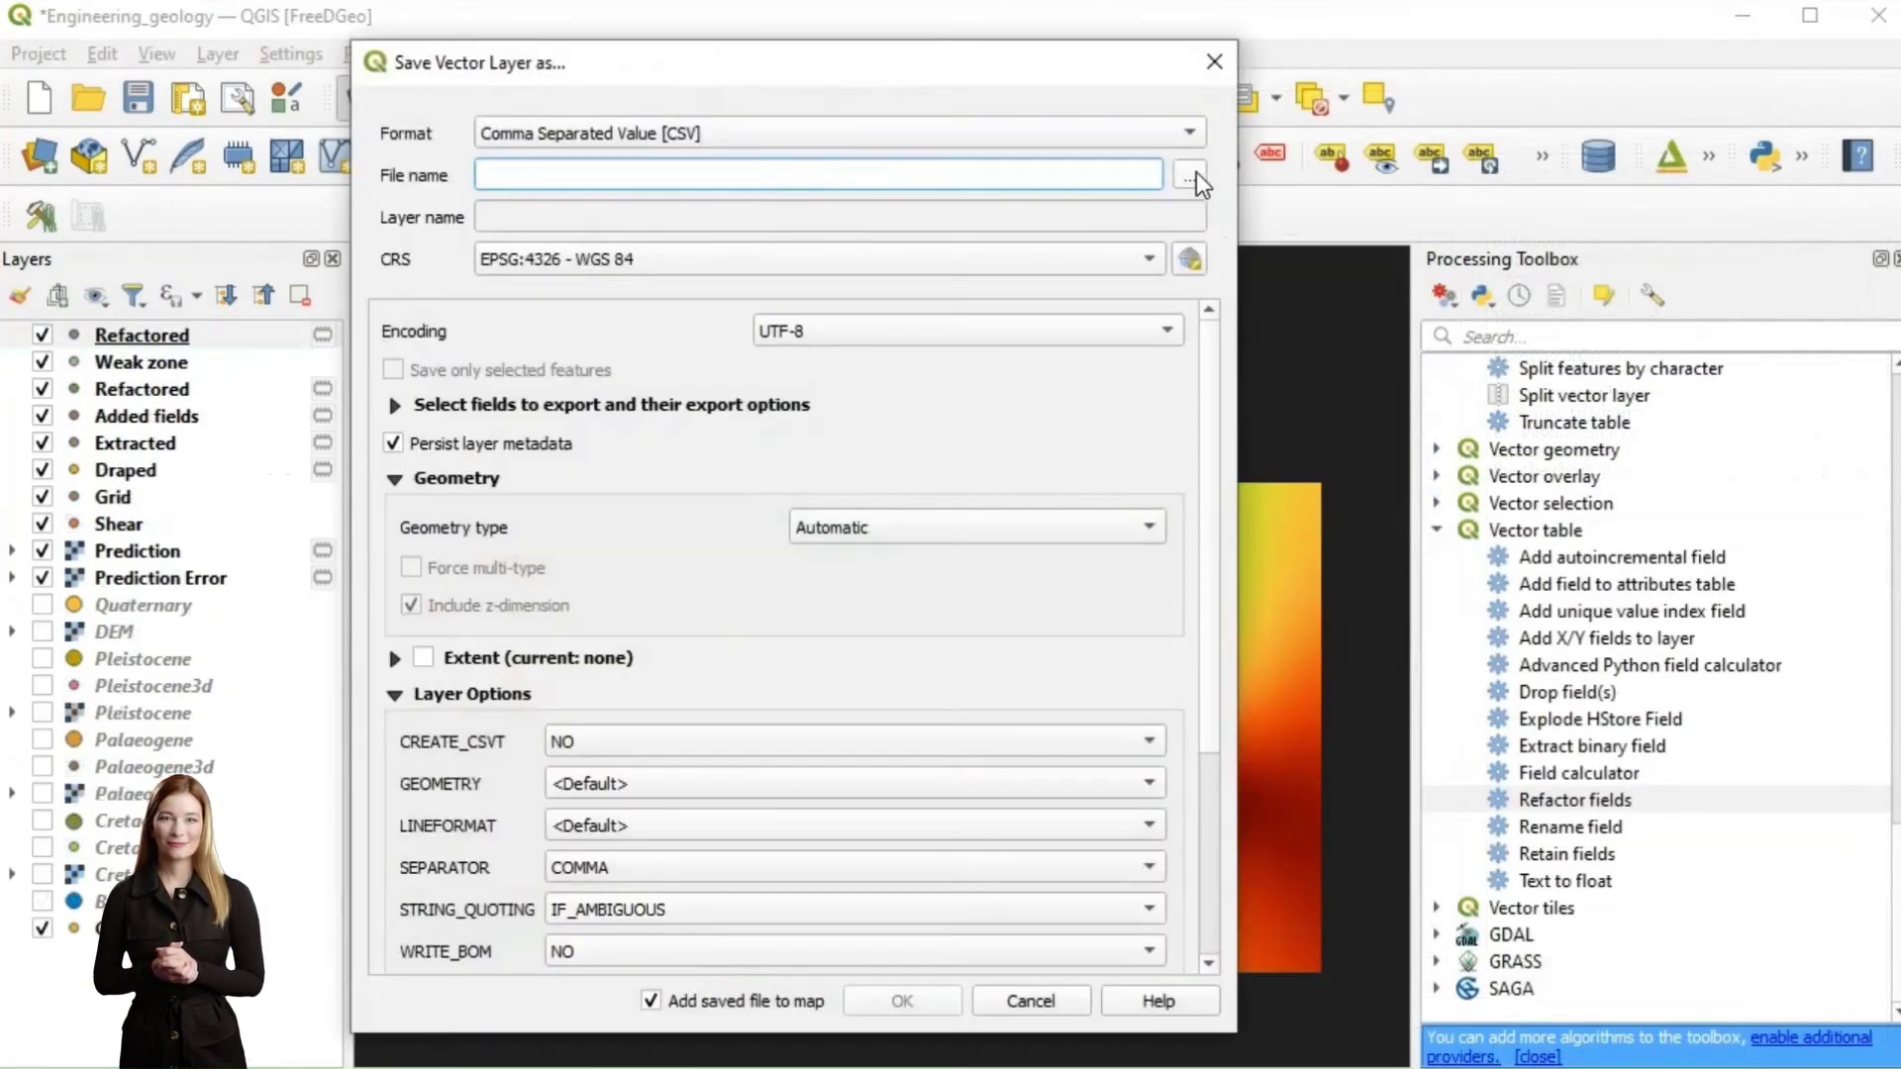
pyautogui.click(1209, 174)
pyautogui.click(685, 492)
pyautogui.click(1368, 964)
pyautogui.click(852, 783)
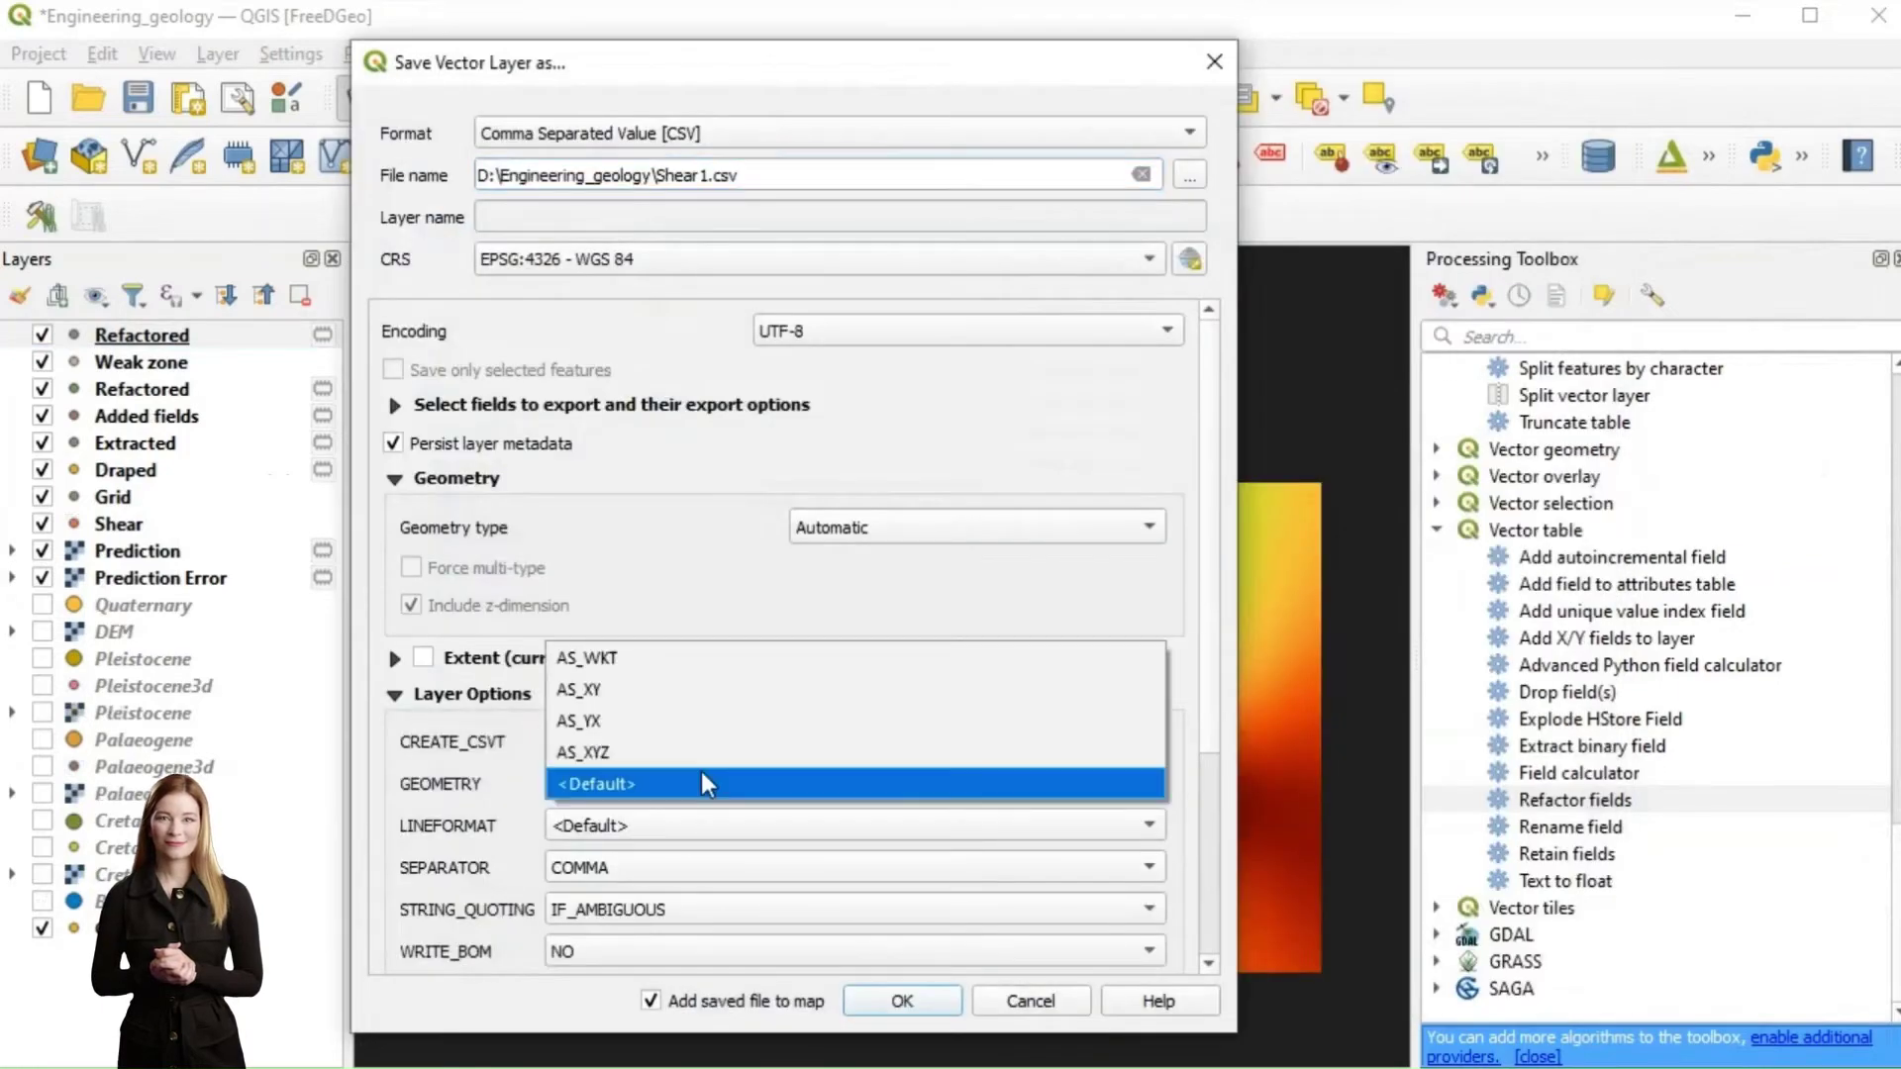
pyautogui.click(594, 716)
pyautogui.click(902, 1000)
pyautogui.click(509, 534)
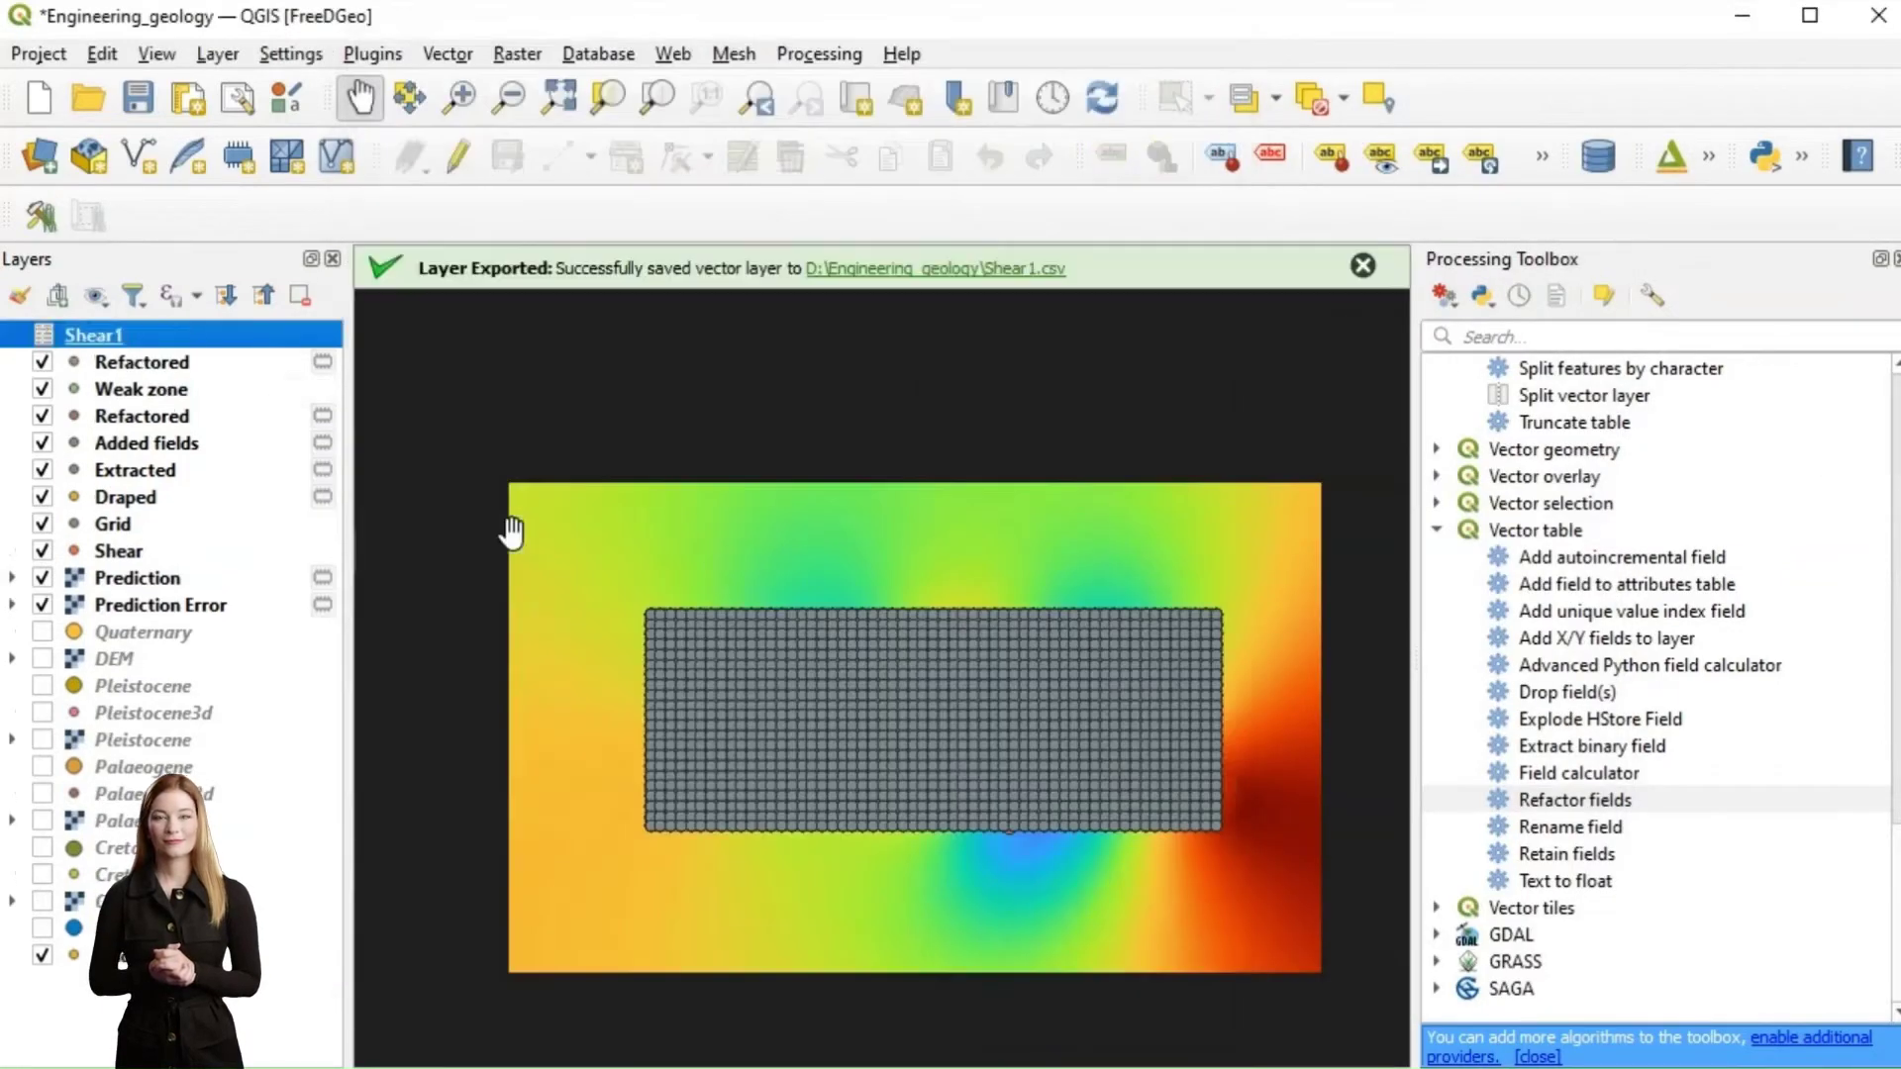
# Load Shear1.csv from D:/Engineering_geology as a delimited text table
pyautogui.doubleClick(465, 340)
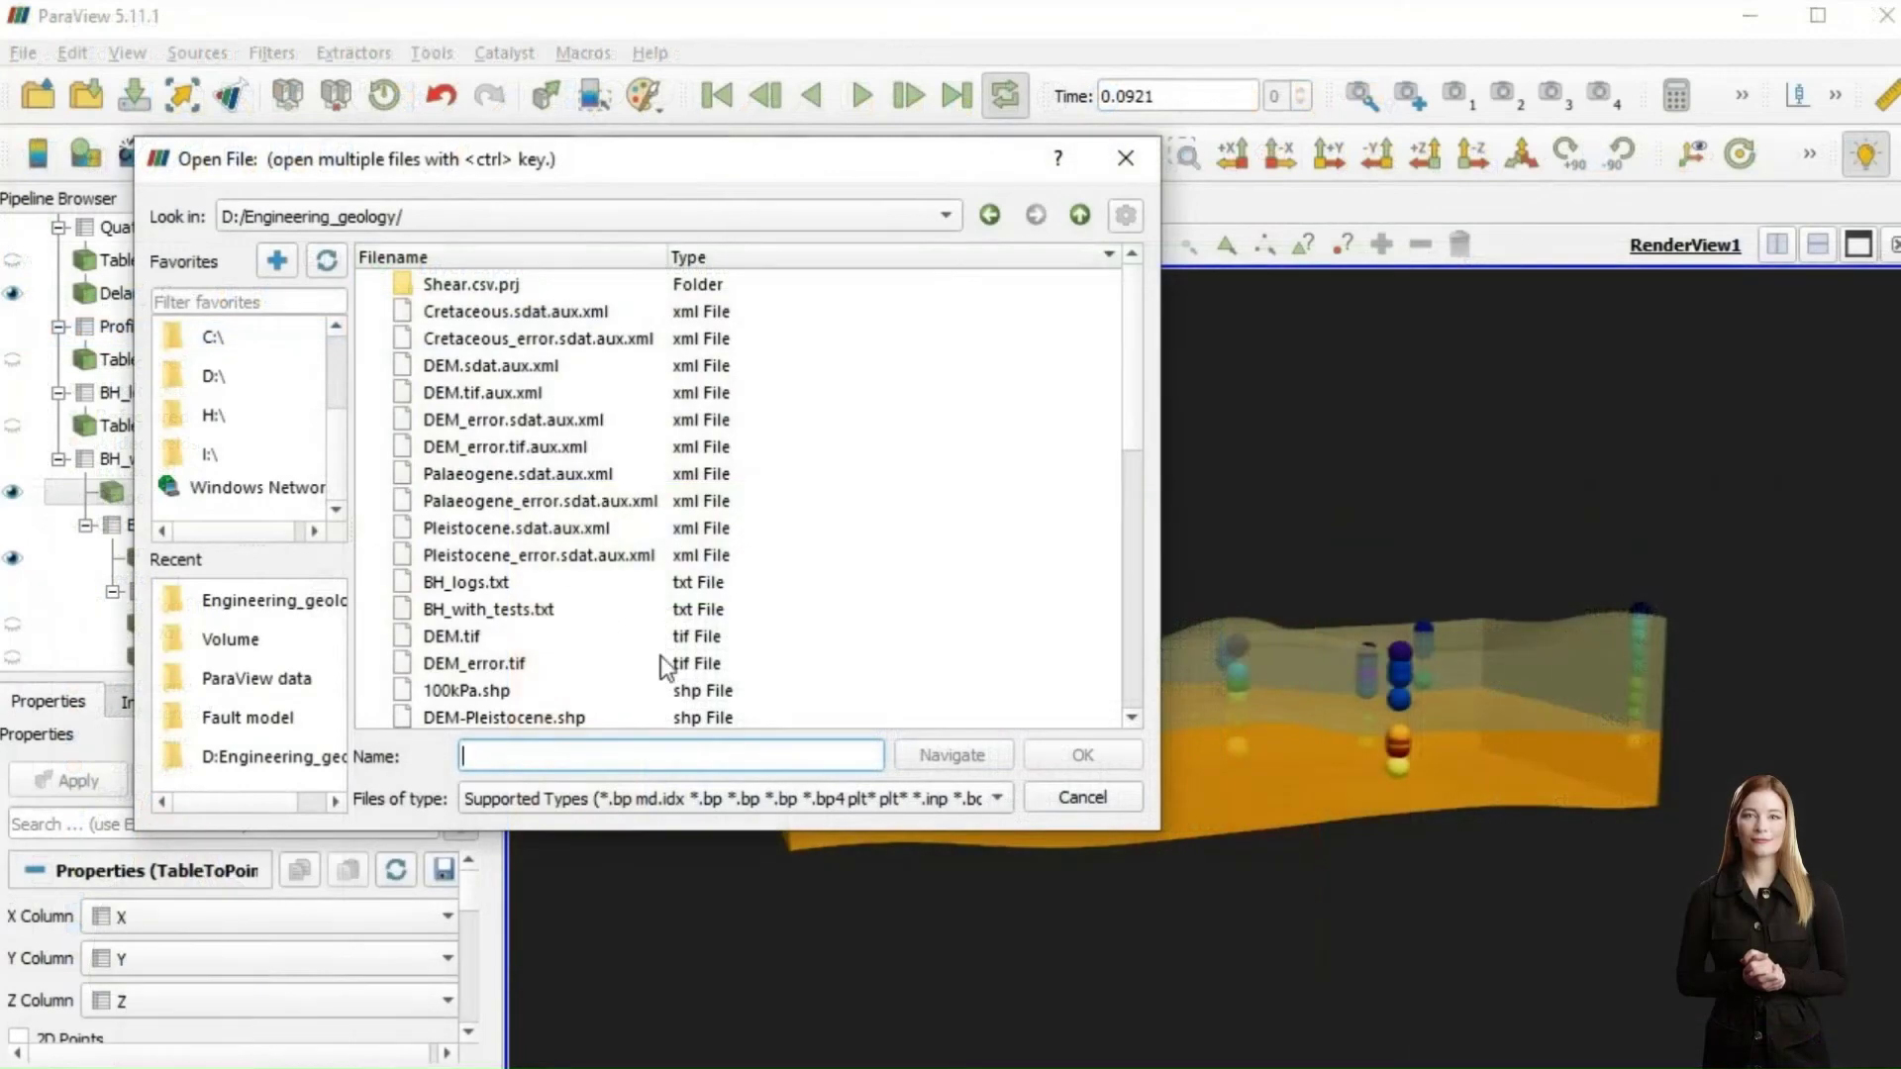
pyautogui.click(788, 800)
pyautogui.click(621, 659)
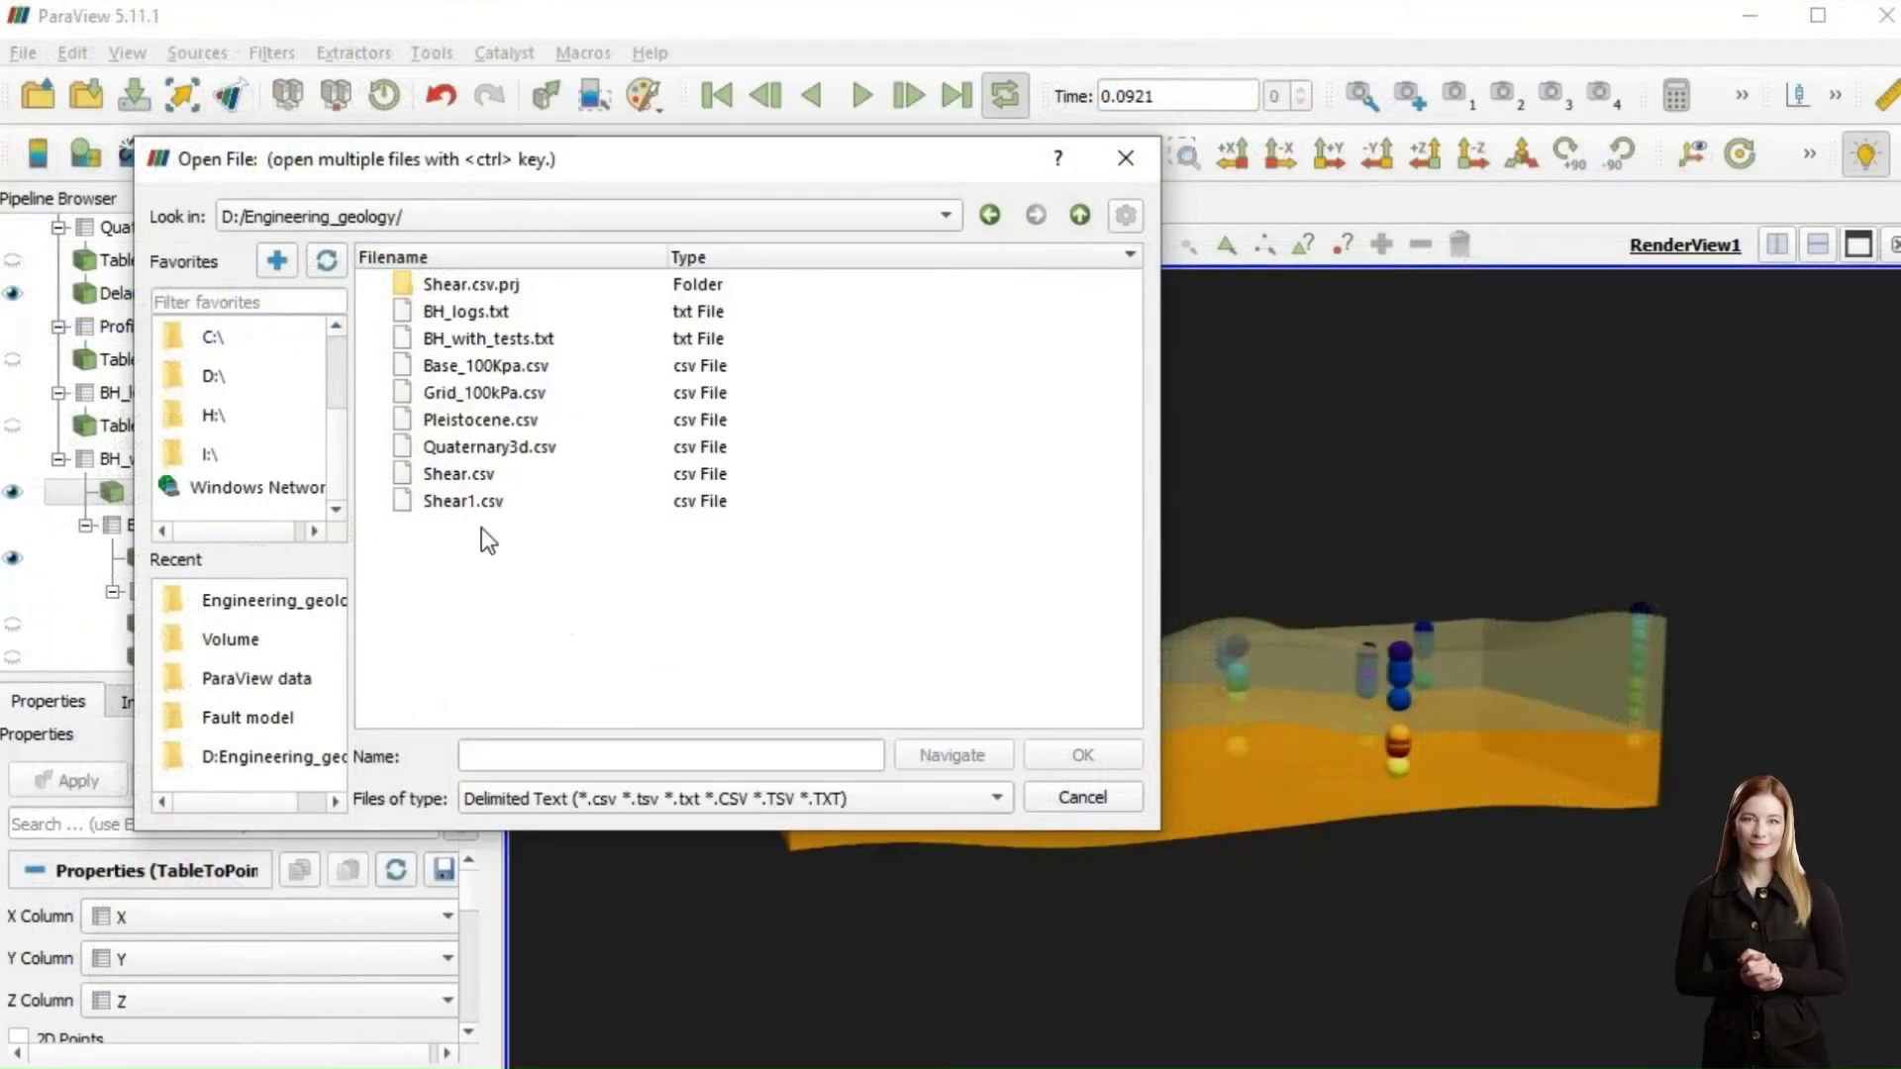
pyautogui.doubleClick(468, 498)
pyautogui.click(79, 780)
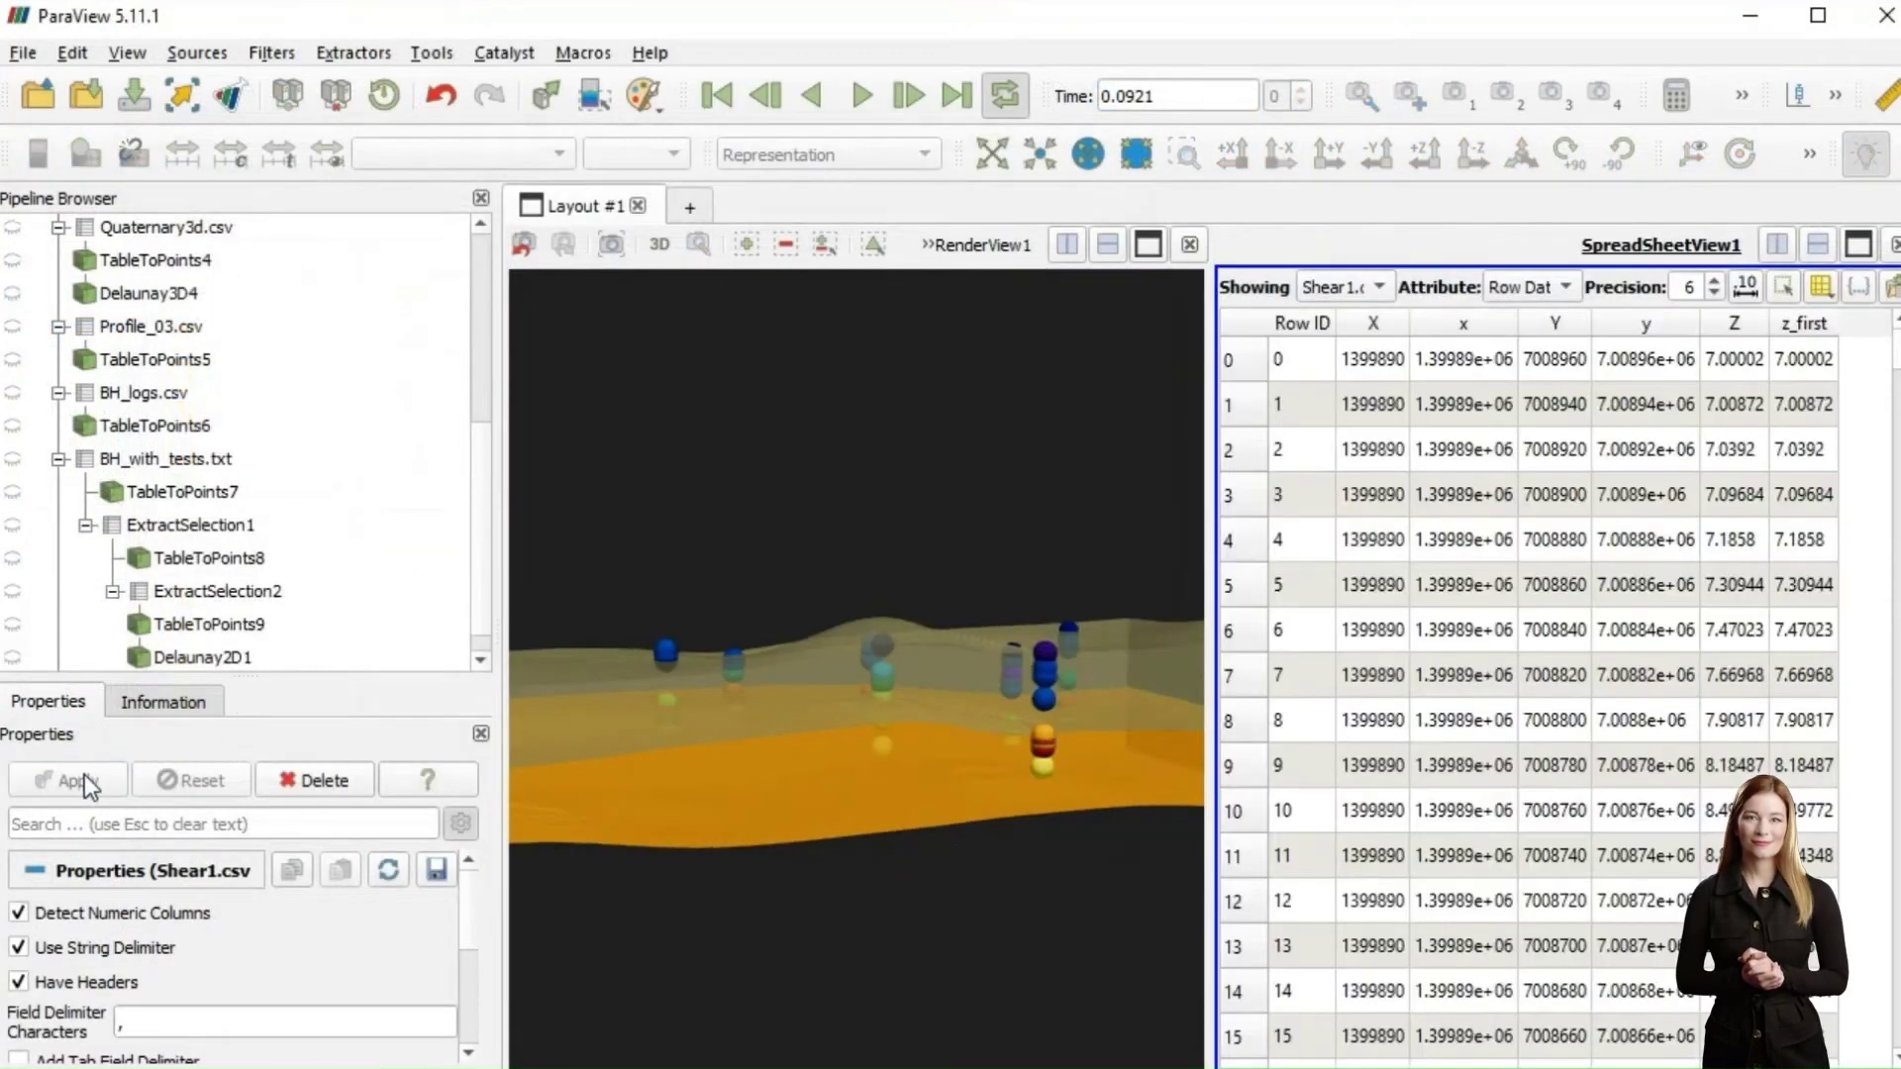
pyautogui.click(481, 656)
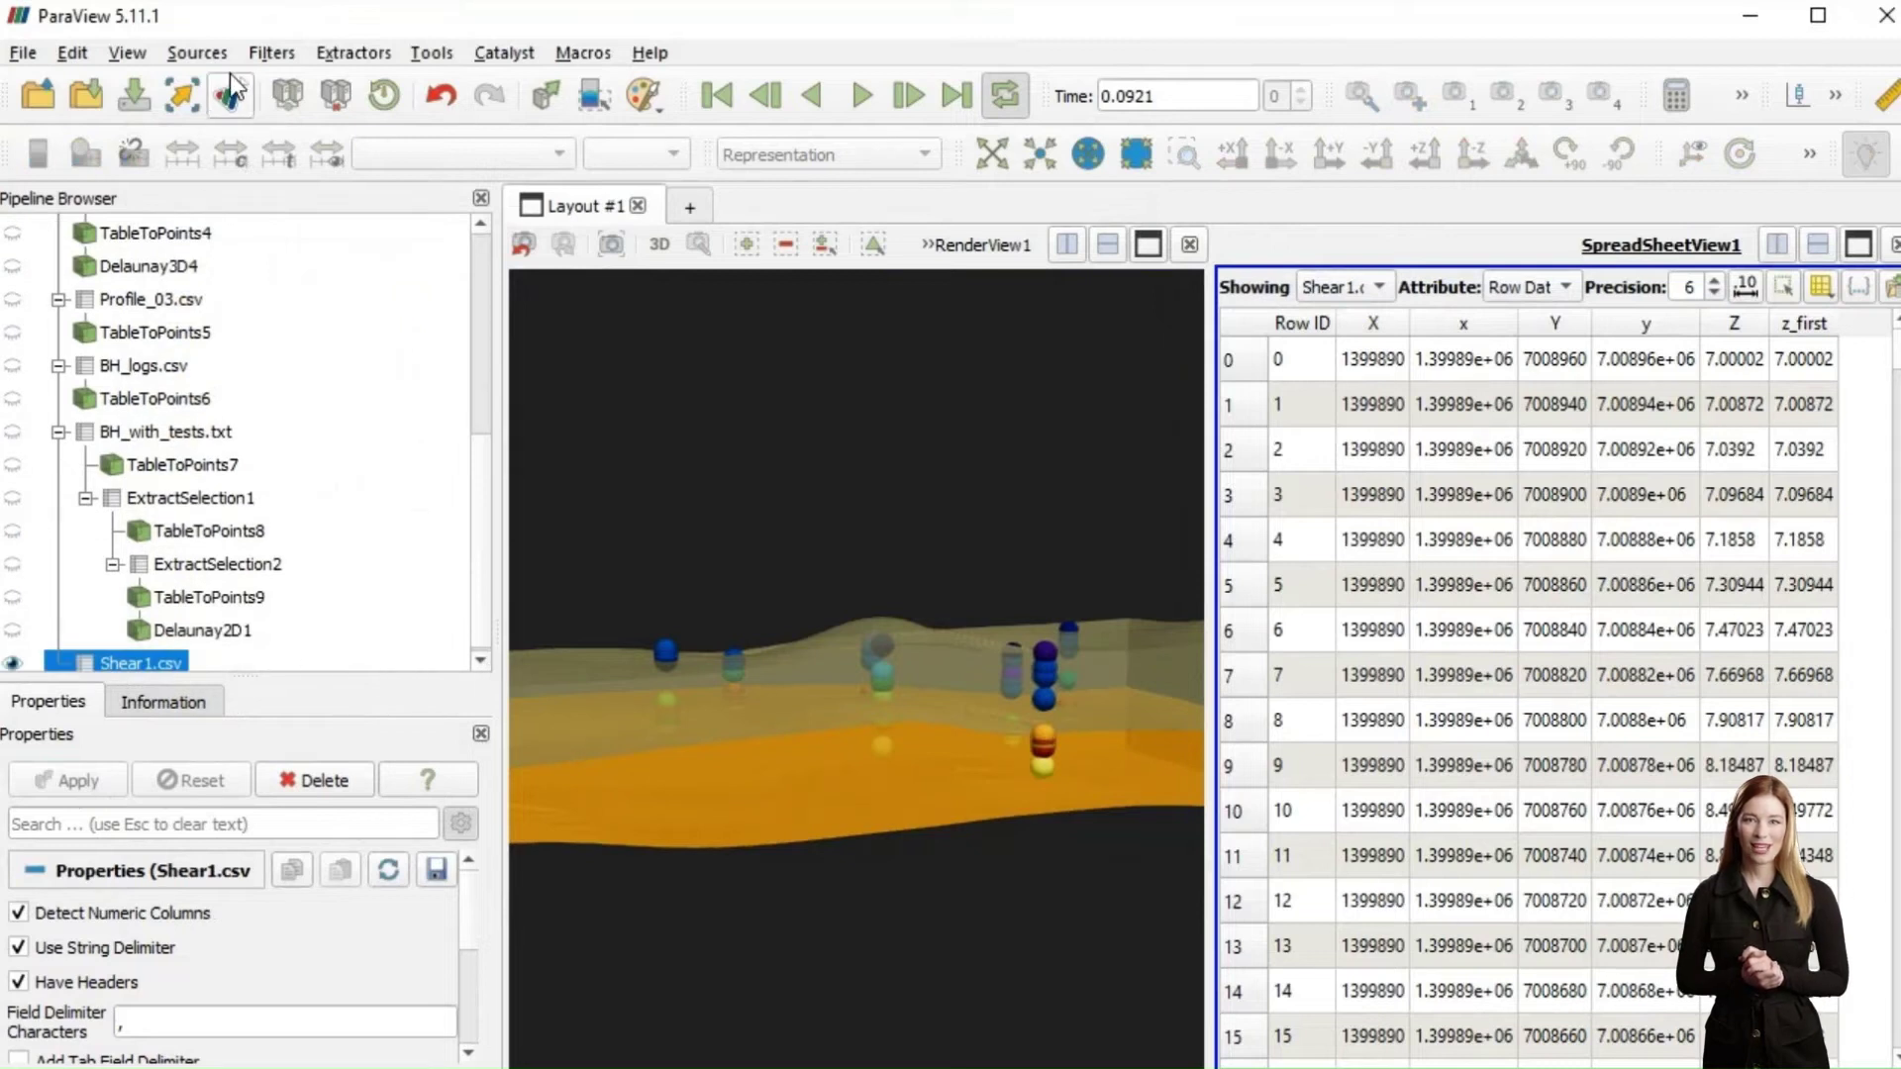
# Convert the Shear1.csv table to points using X, Y and Z columns
pyautogui.click(269, 52)
pyautogui.moveTo(325, 120)
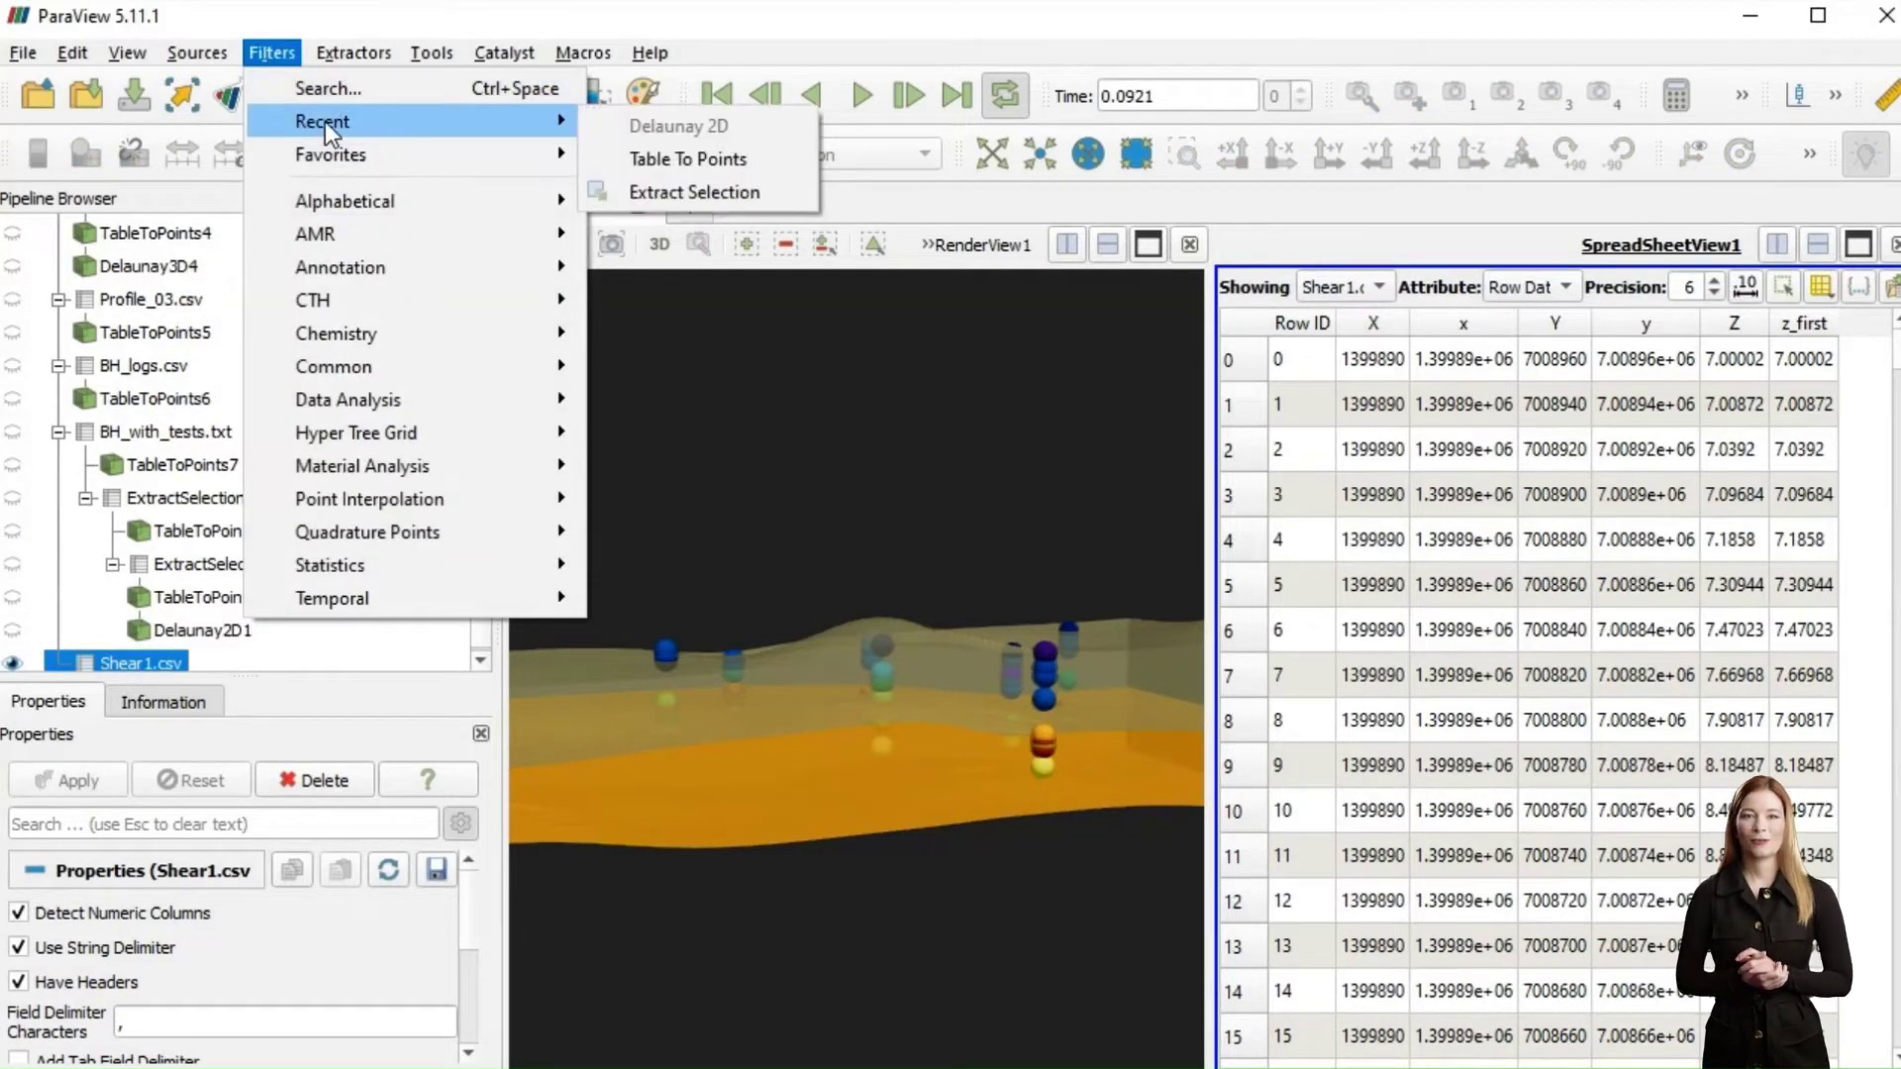
pyautogui.click(710, 157)
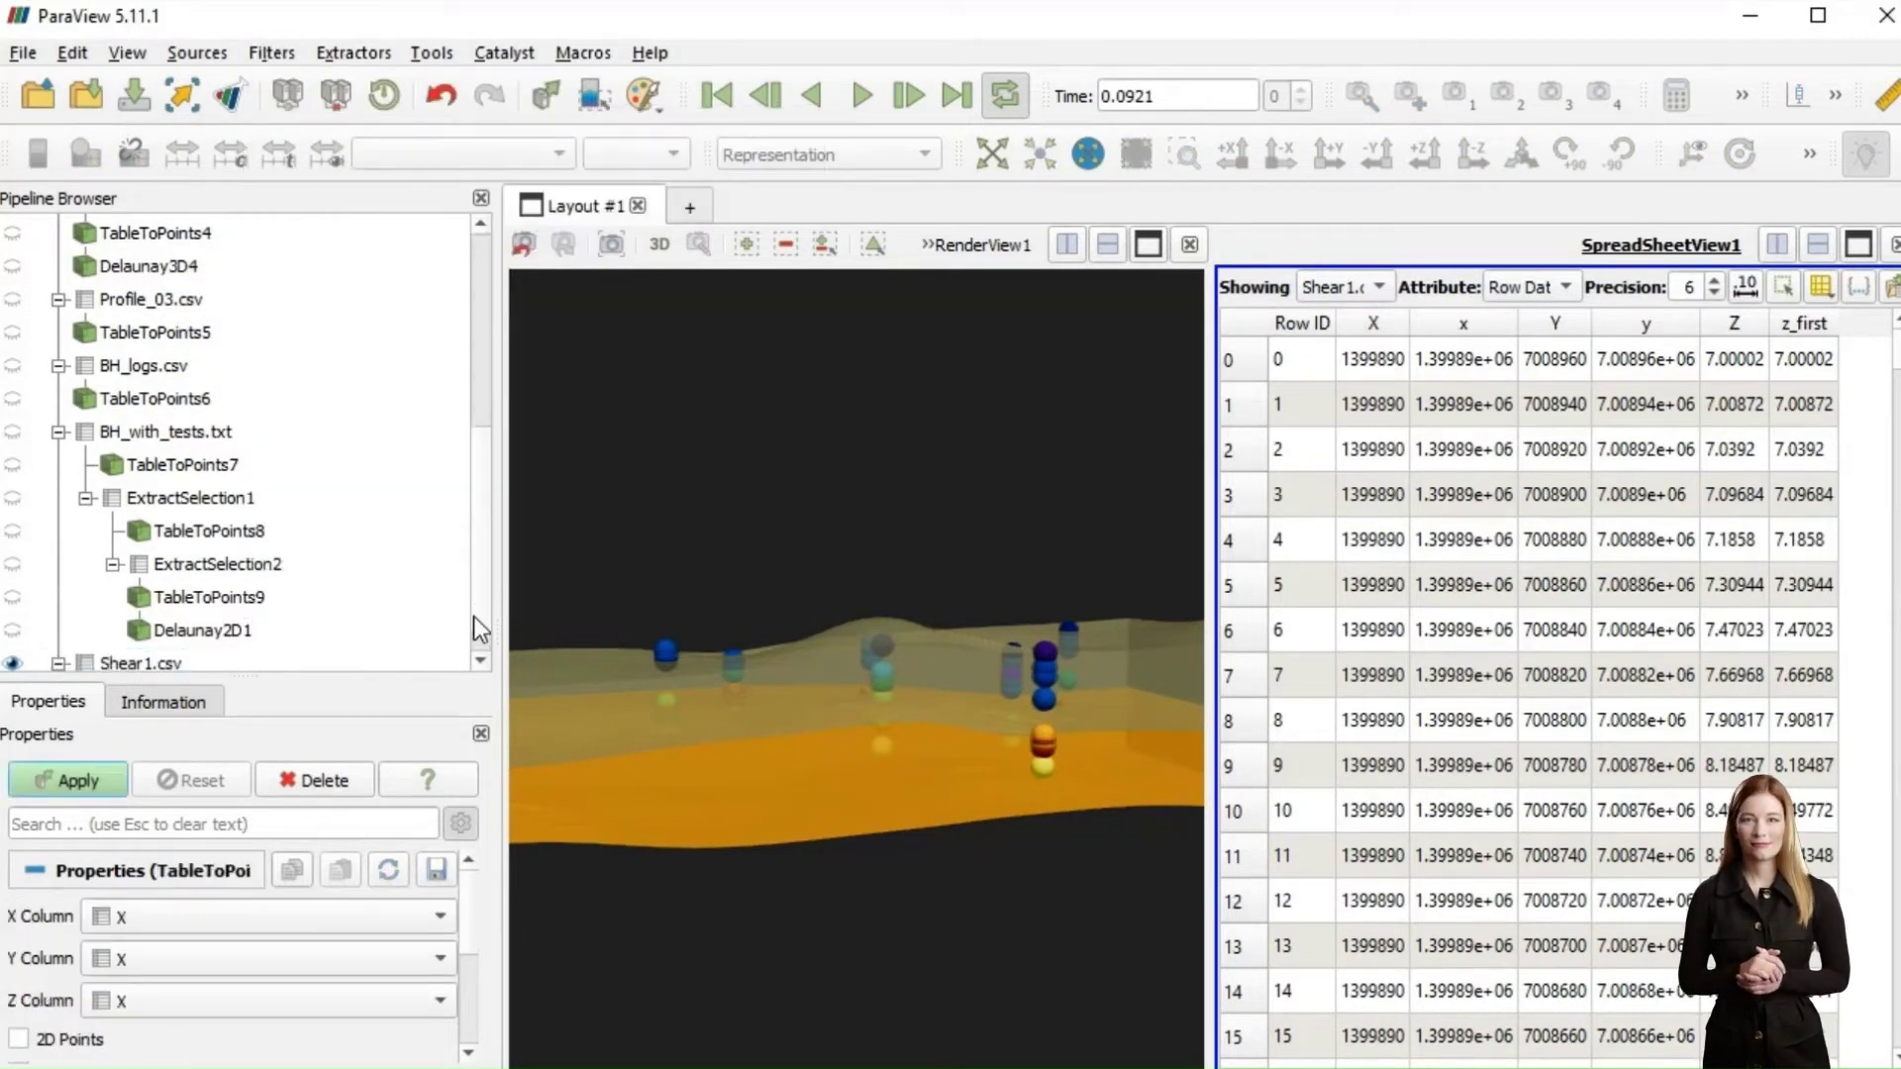
pyautogui.click(481, 657)
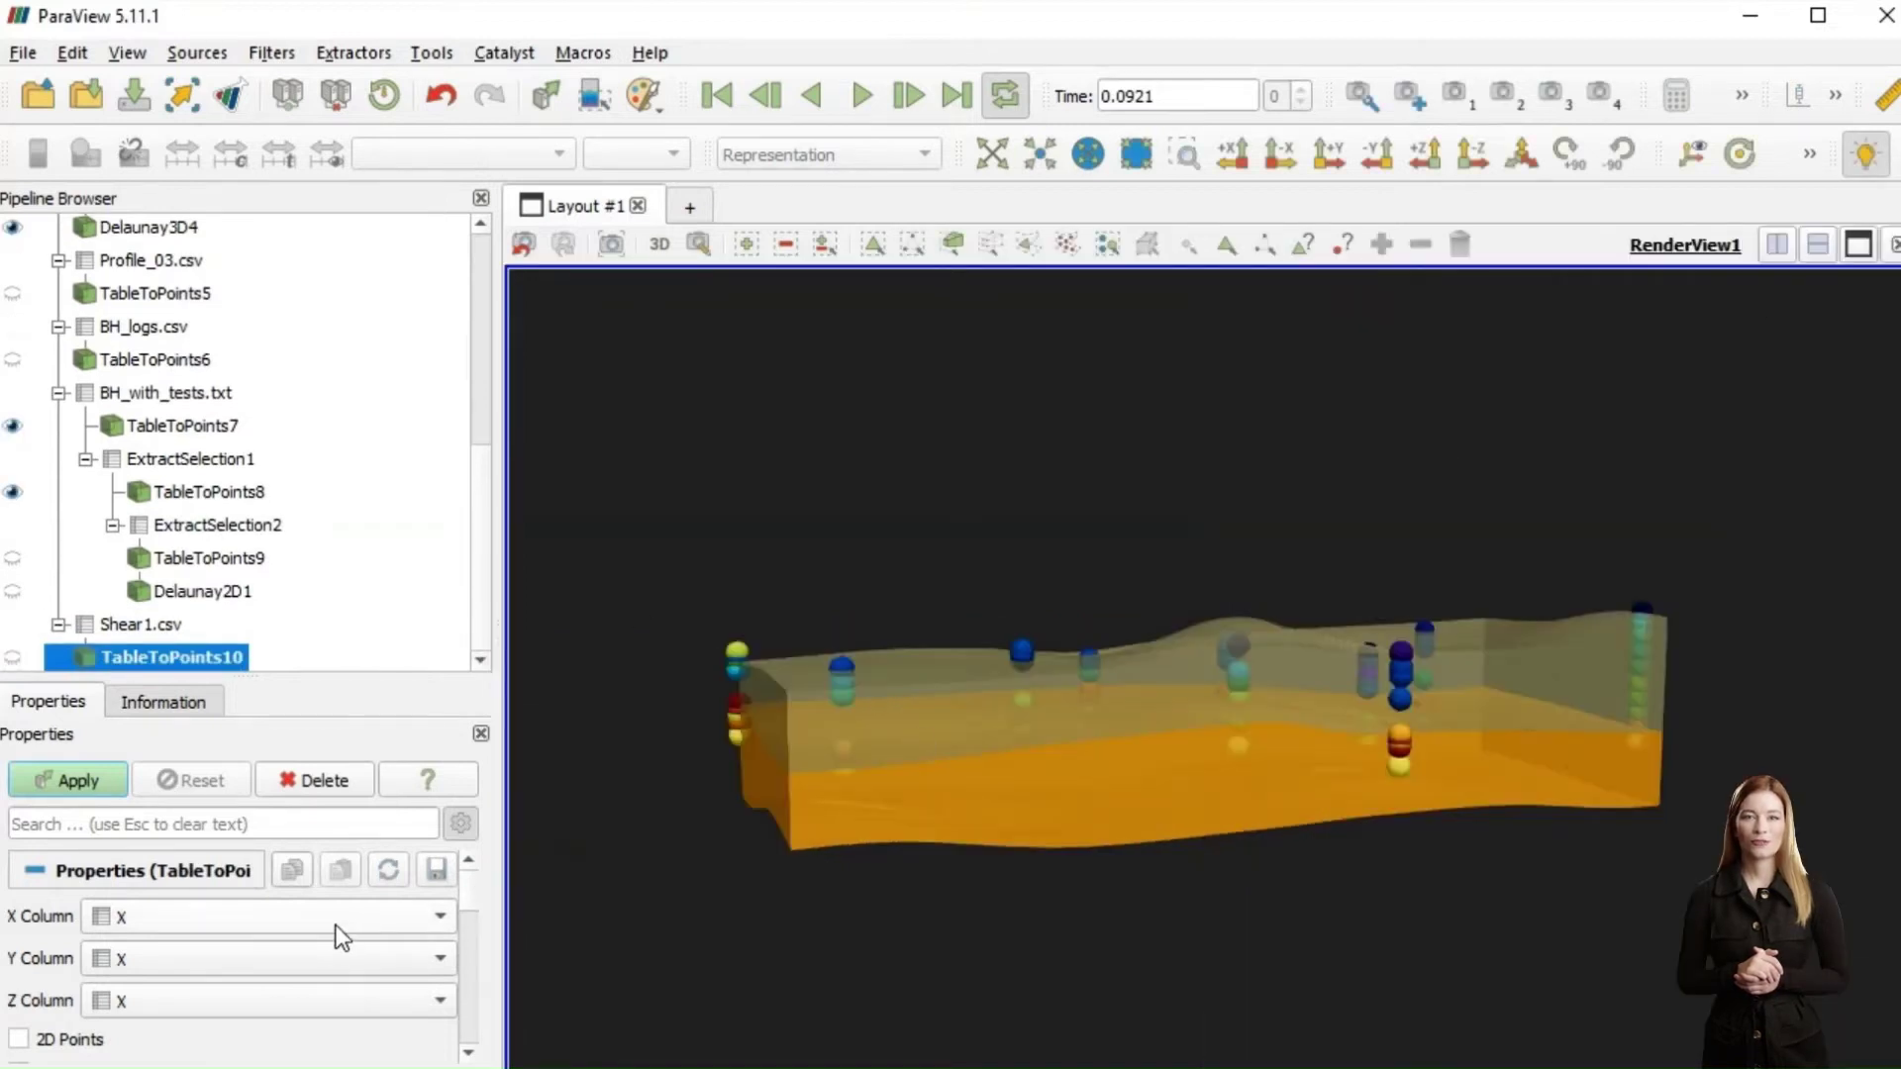
pyautogui.click(316, 953)
pyautogui.click(285, 993)
pyautogui.click(278, 1002)
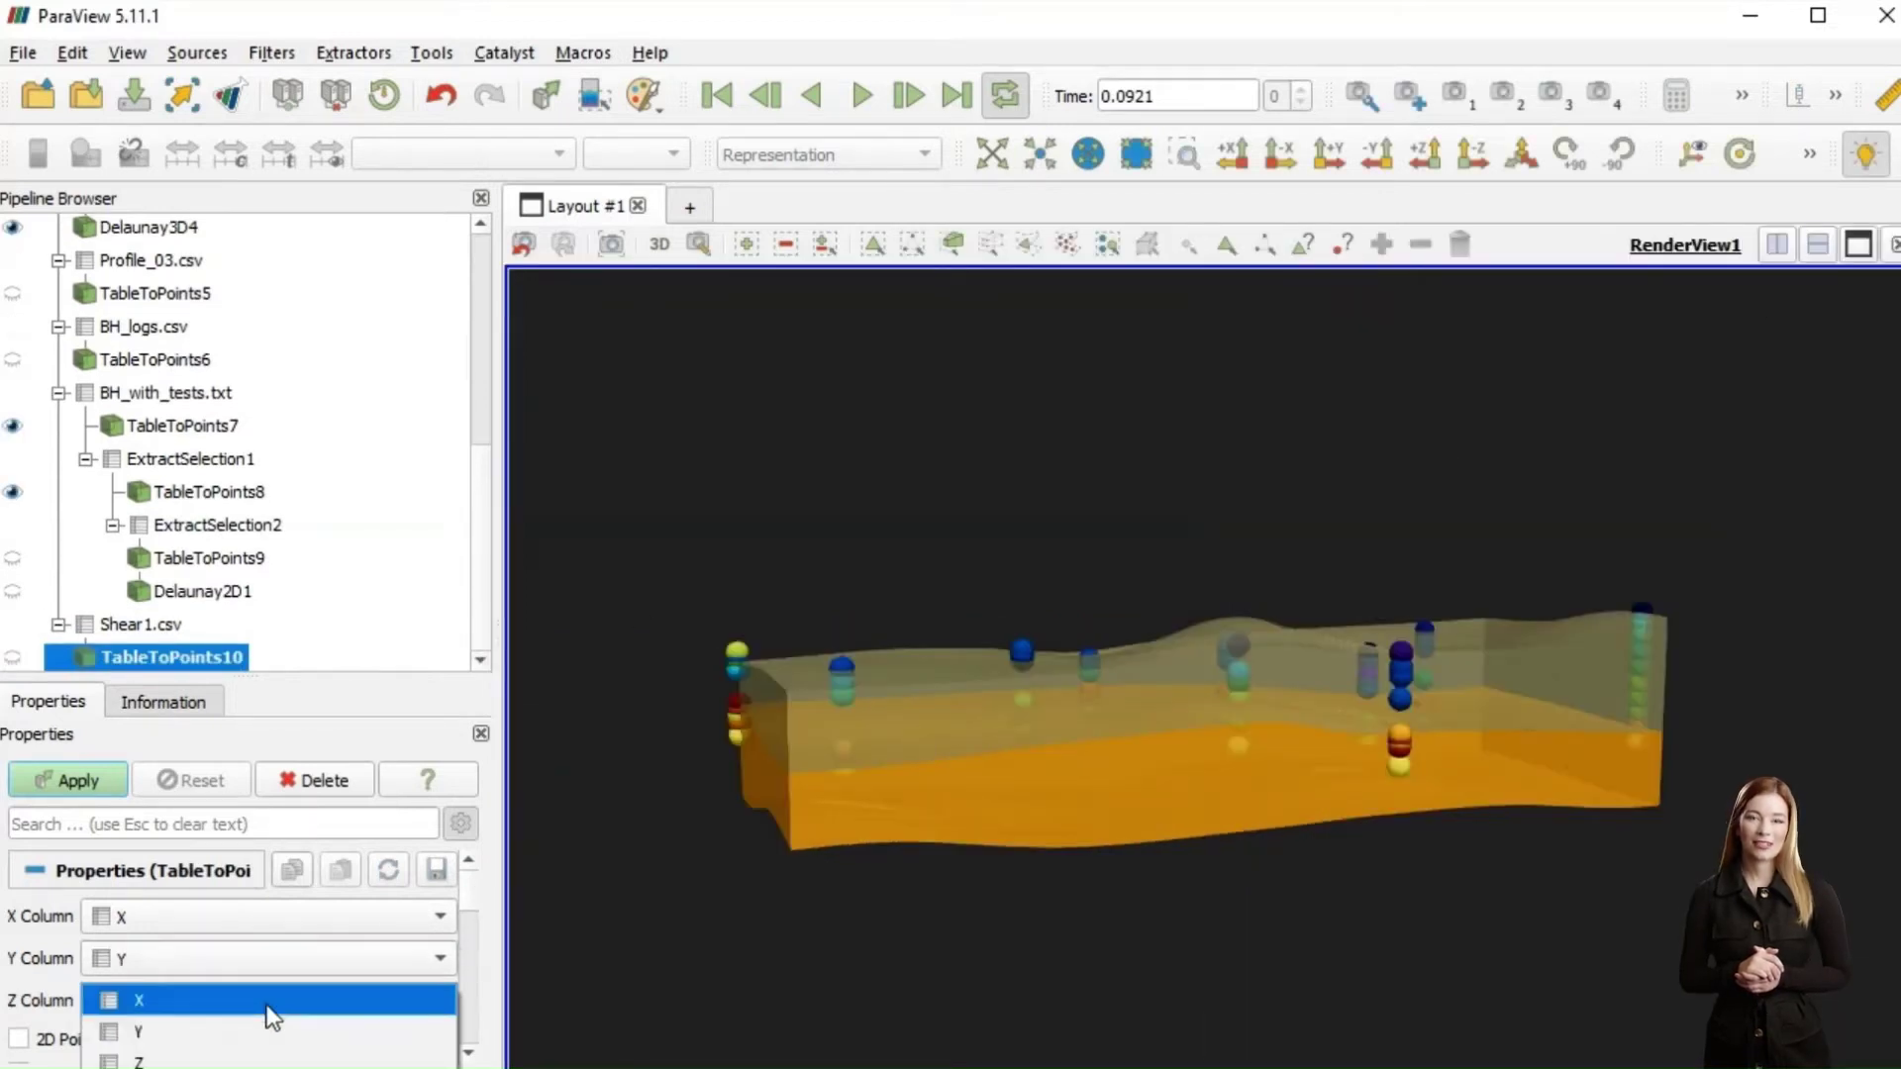
pyautogui.click(267, 1061)
pyautogui.click(79, 781)
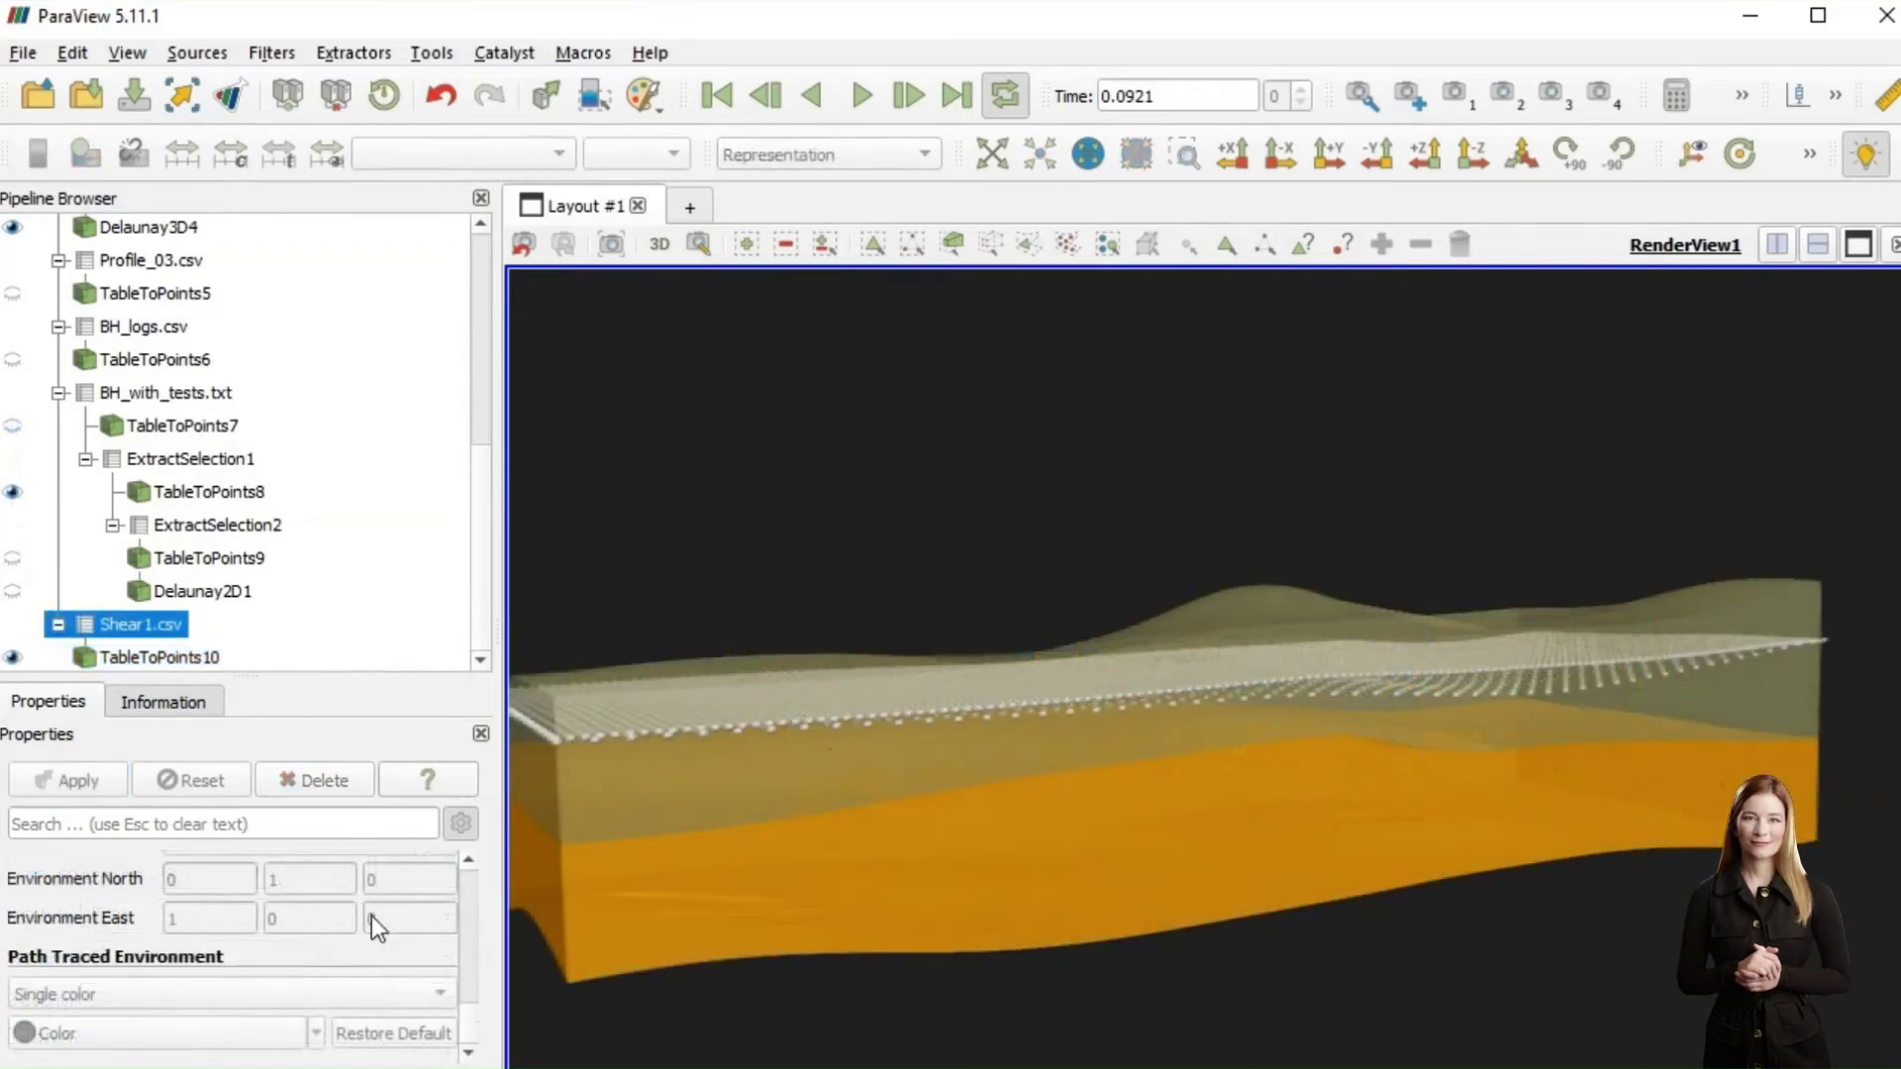
# Give the TableToPoints10 display a Z scale of 5 and view the points from above
pyautogui.click(171, 658)
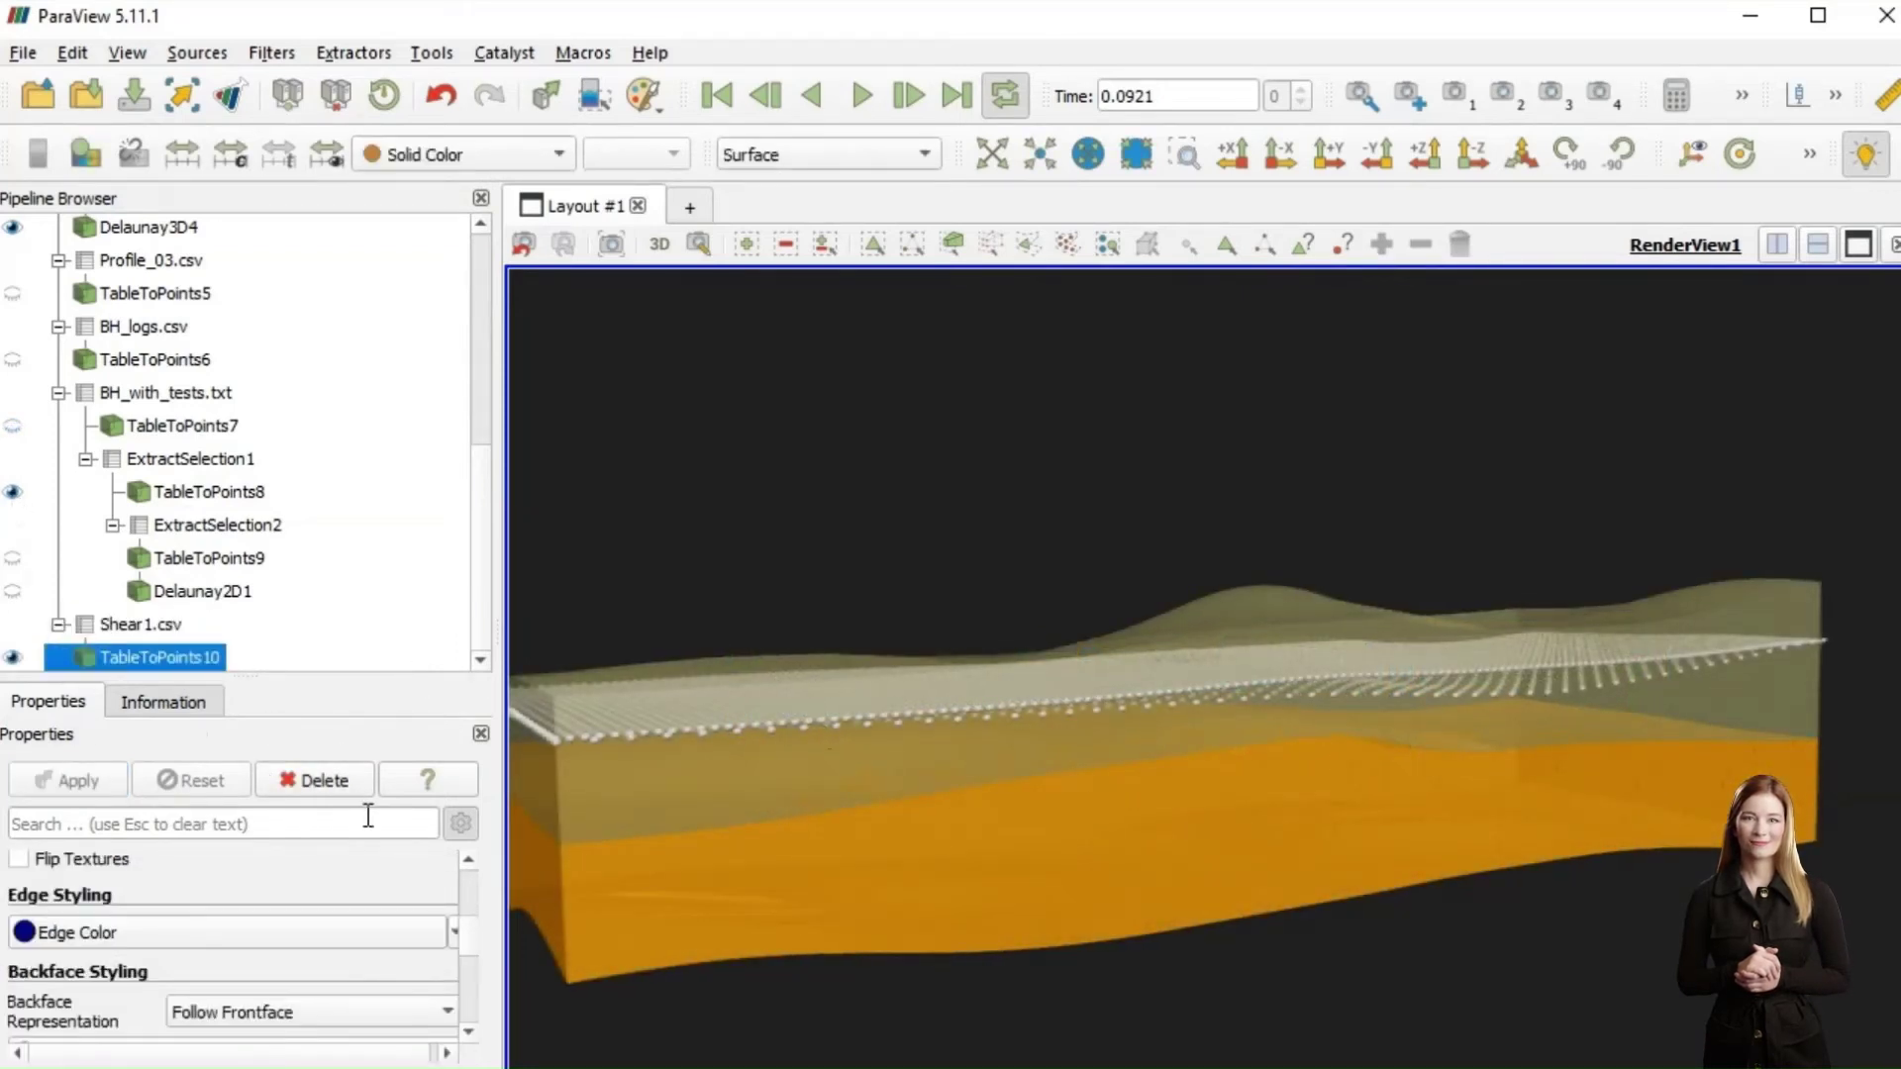
pyautogui.scroll(-5, 367, 879)
pyautogui.scroll(3, 368, 879)
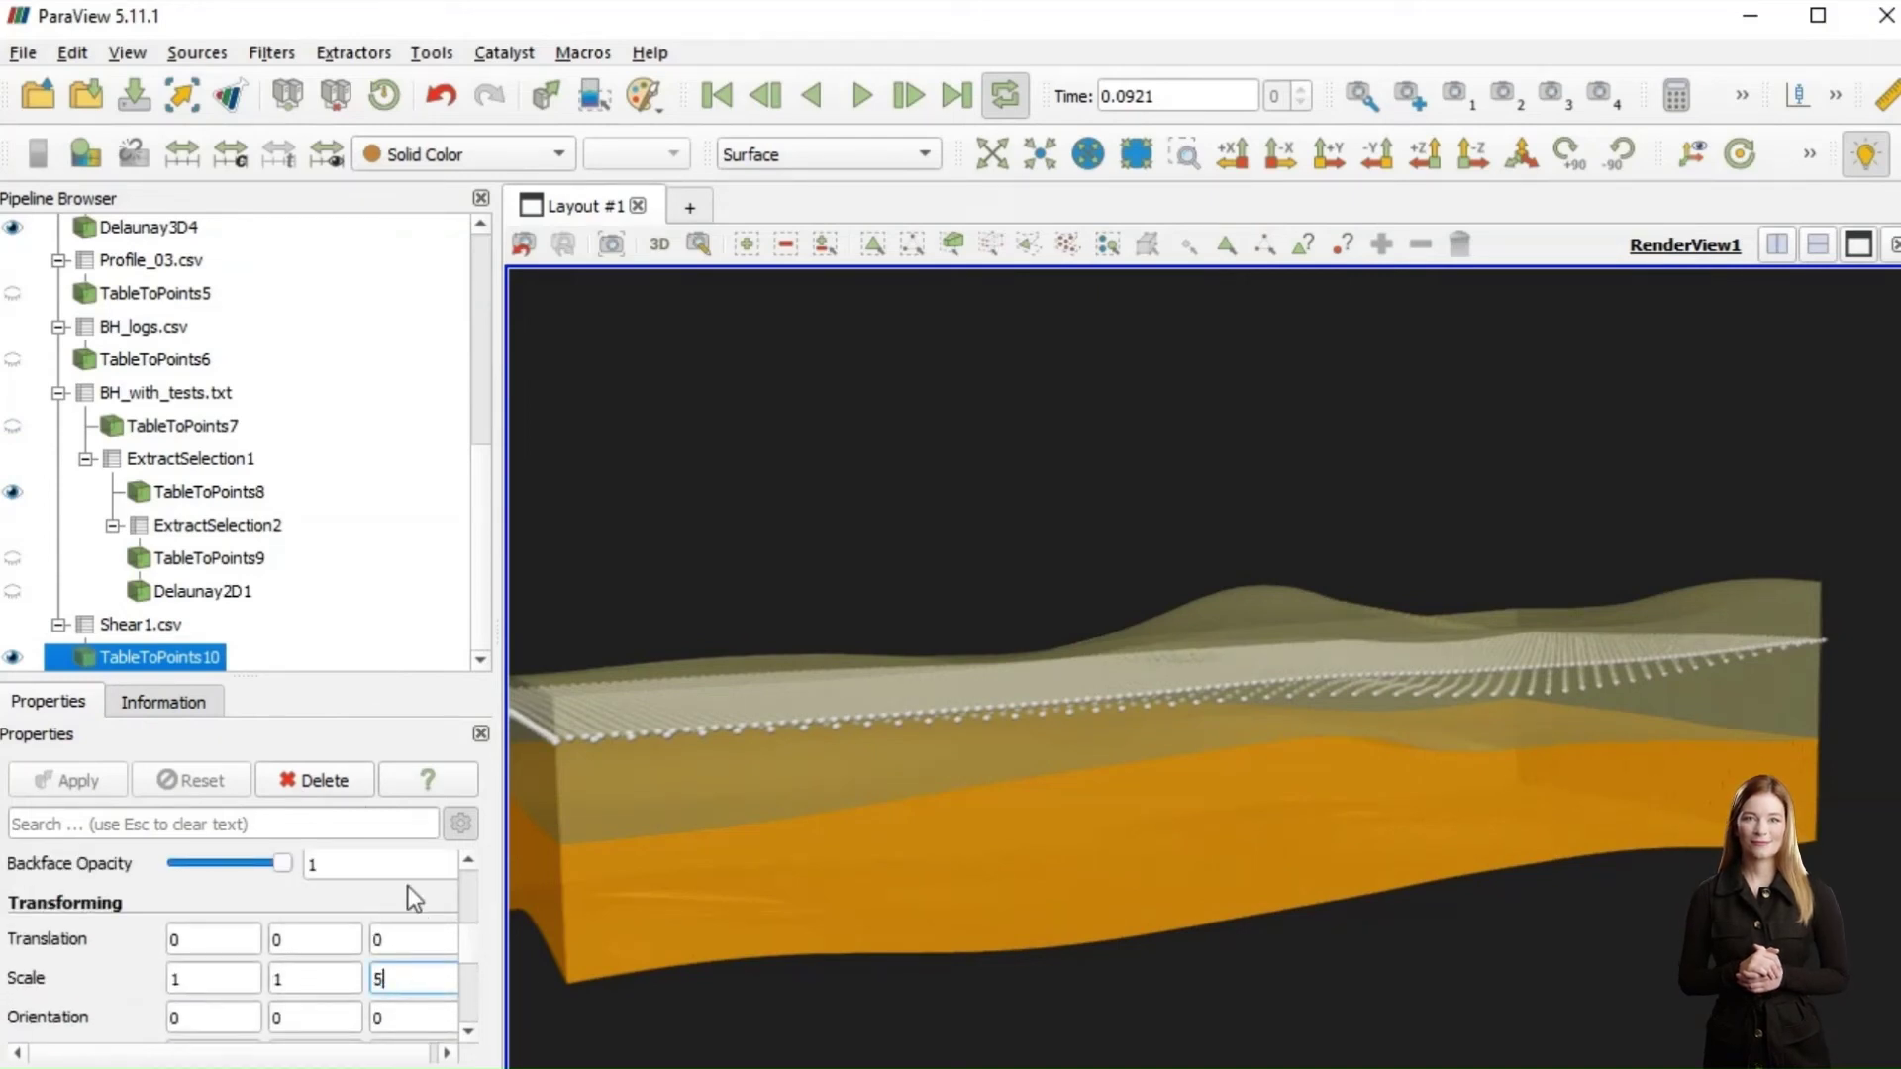
pyautogui.moveTo(695, 907); pyautogui.dragTo(740, 841)
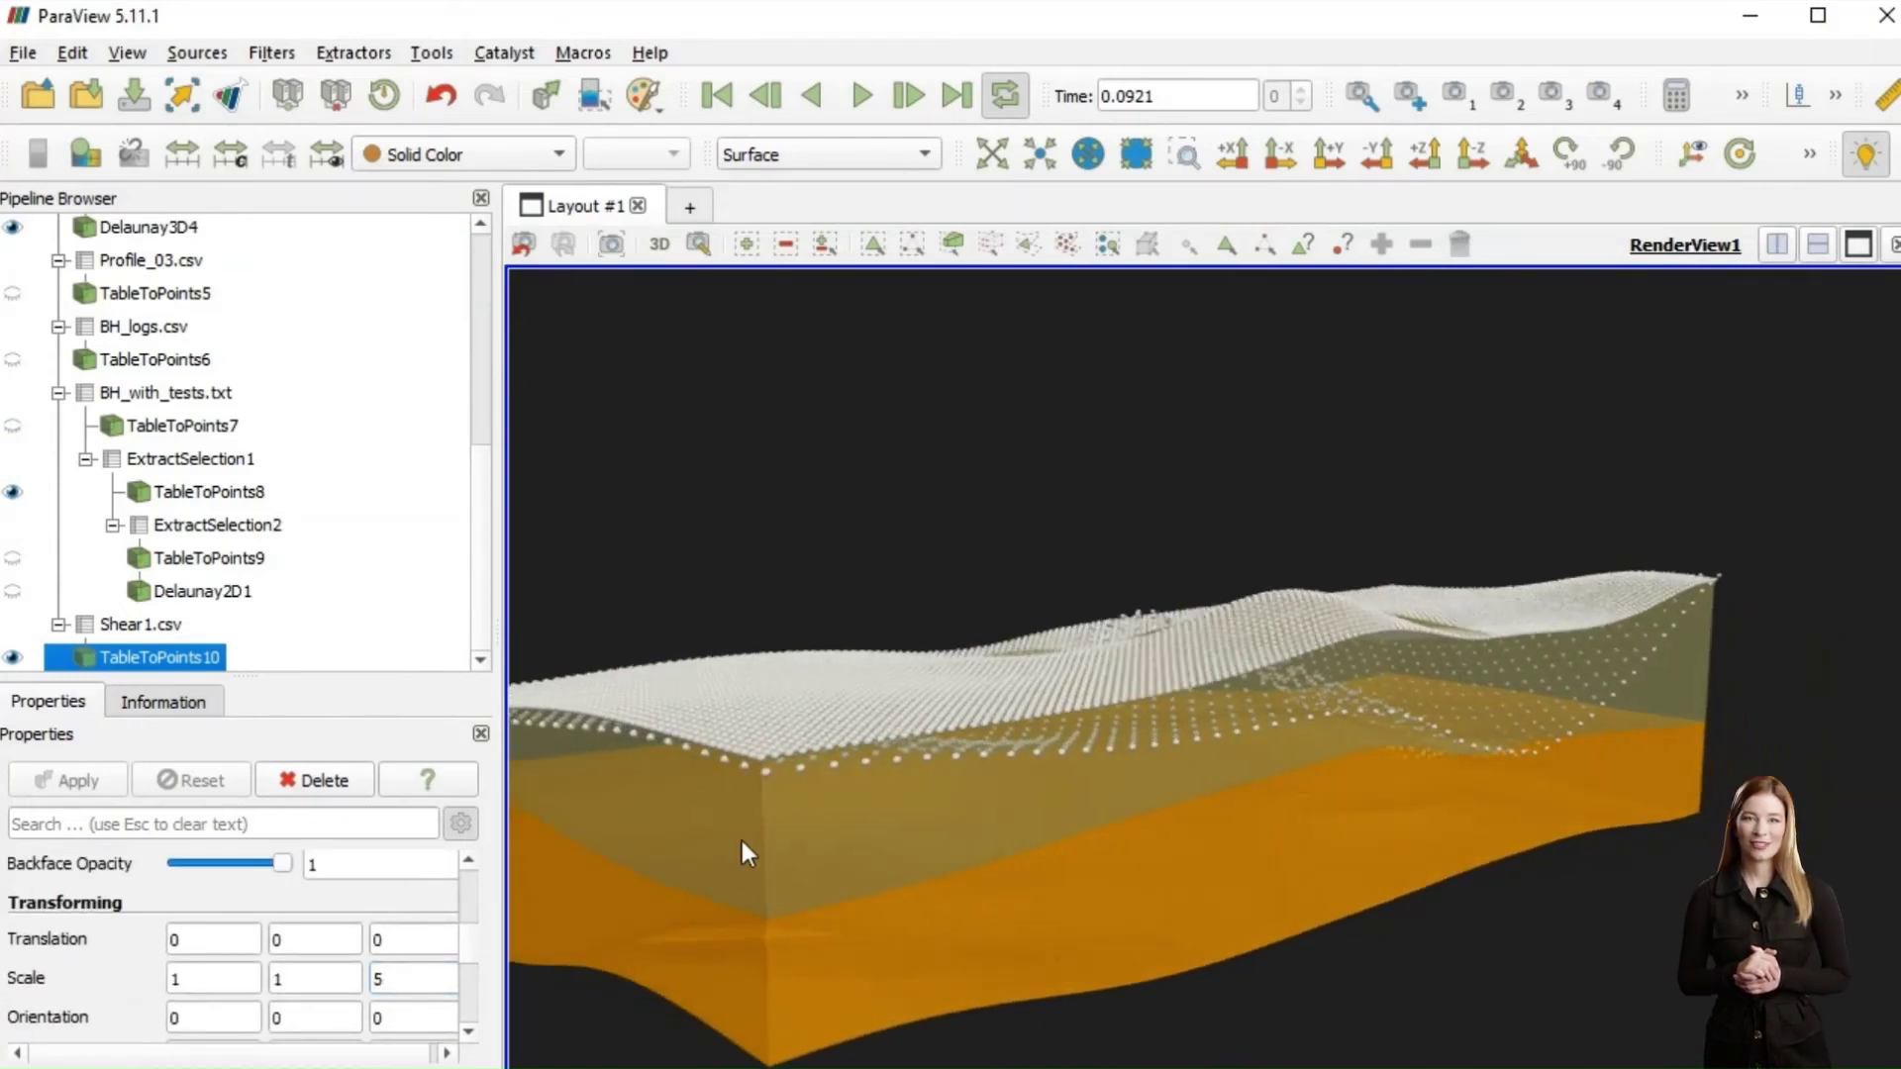
# Generate a Delaunay 3D volume from the TableToPoints10 shear points
pyautogui.click(272, 53)
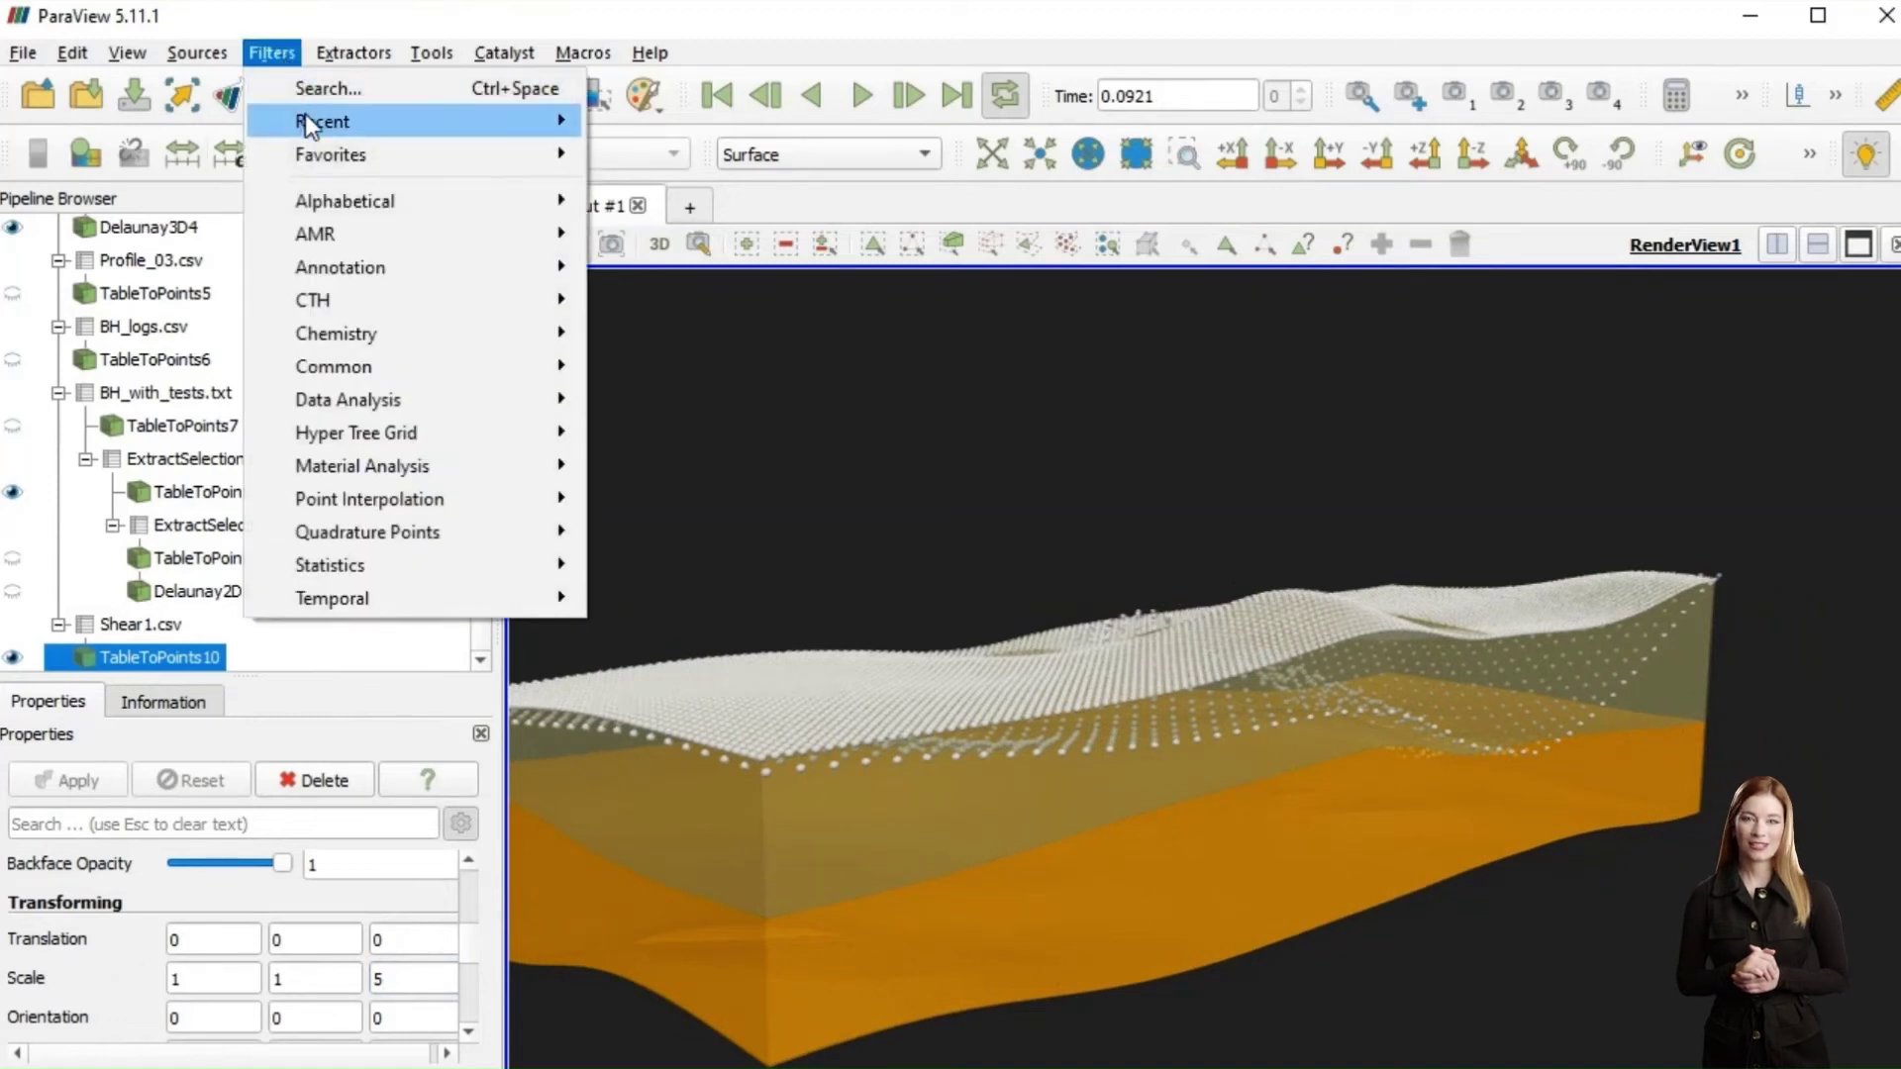
pyautogui.moveTo(475, 136)
pyautogui.click(642, 123)
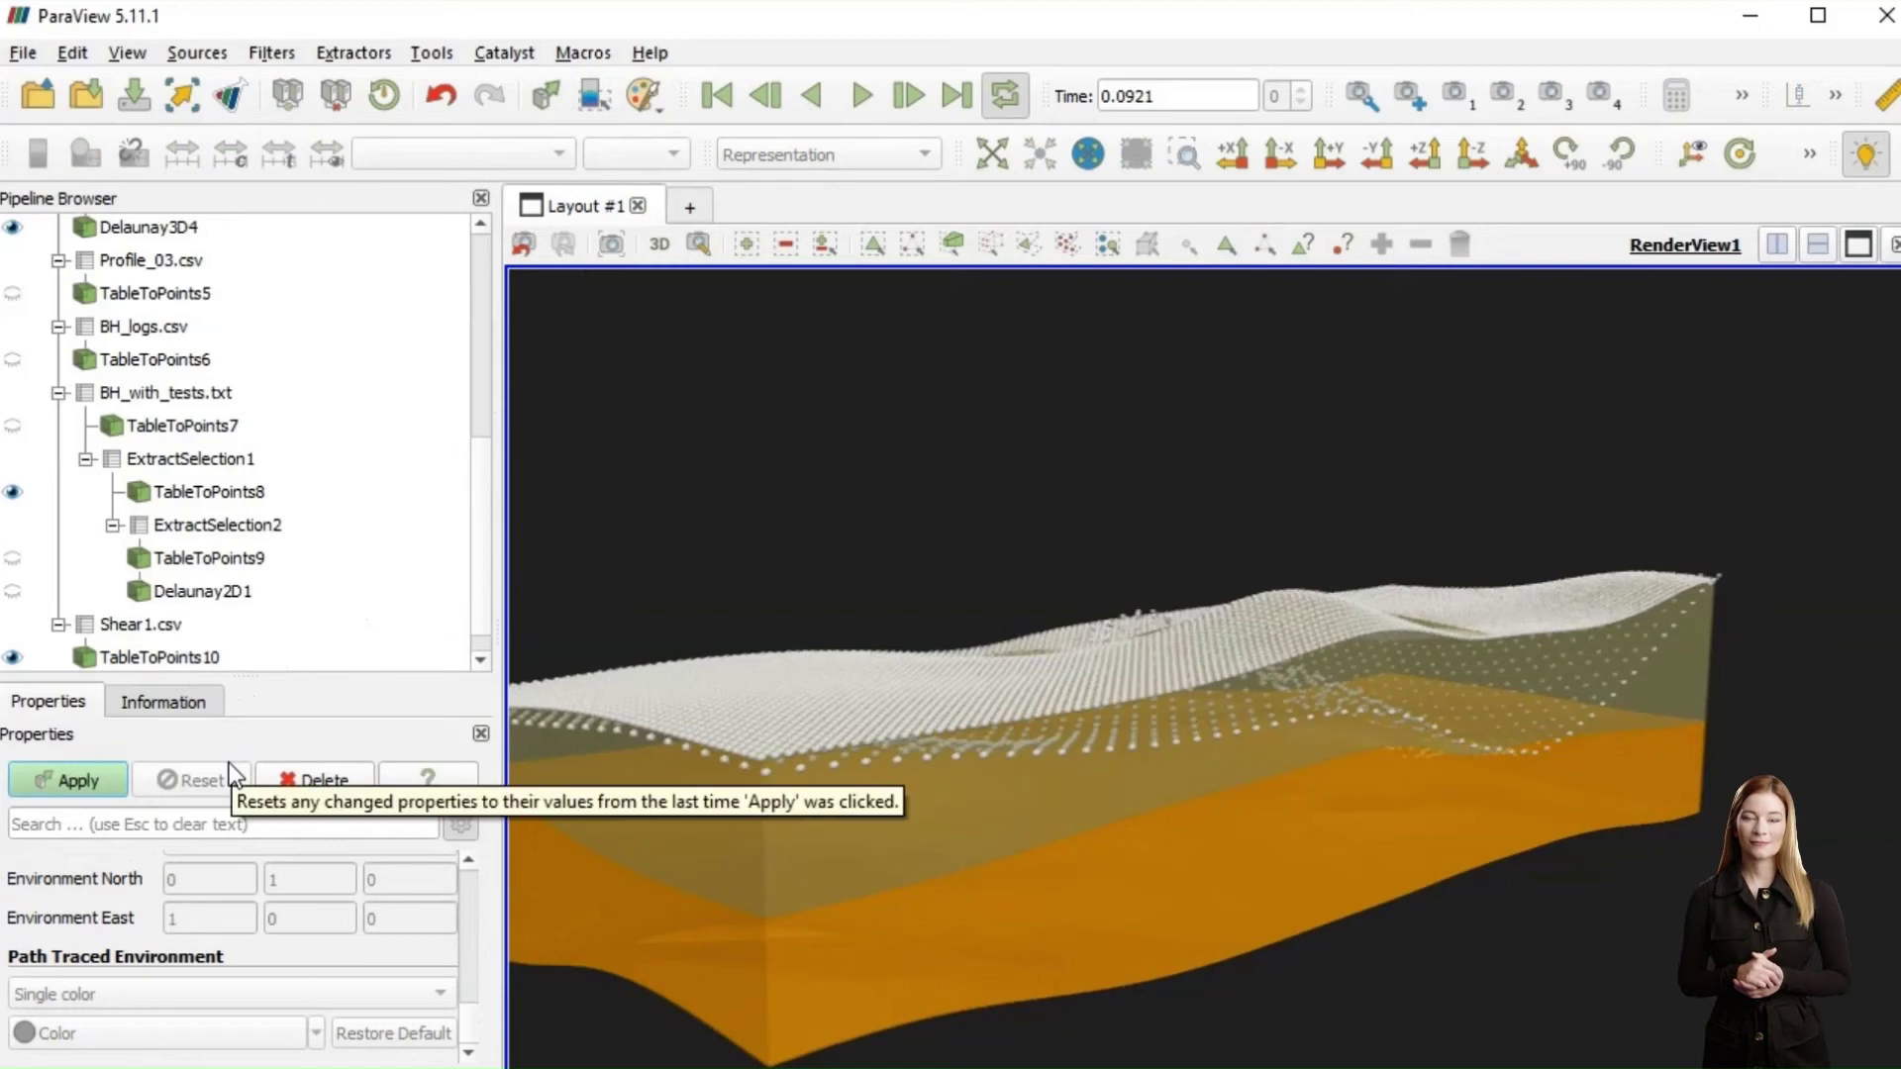
pyautogui.click(67, 780)
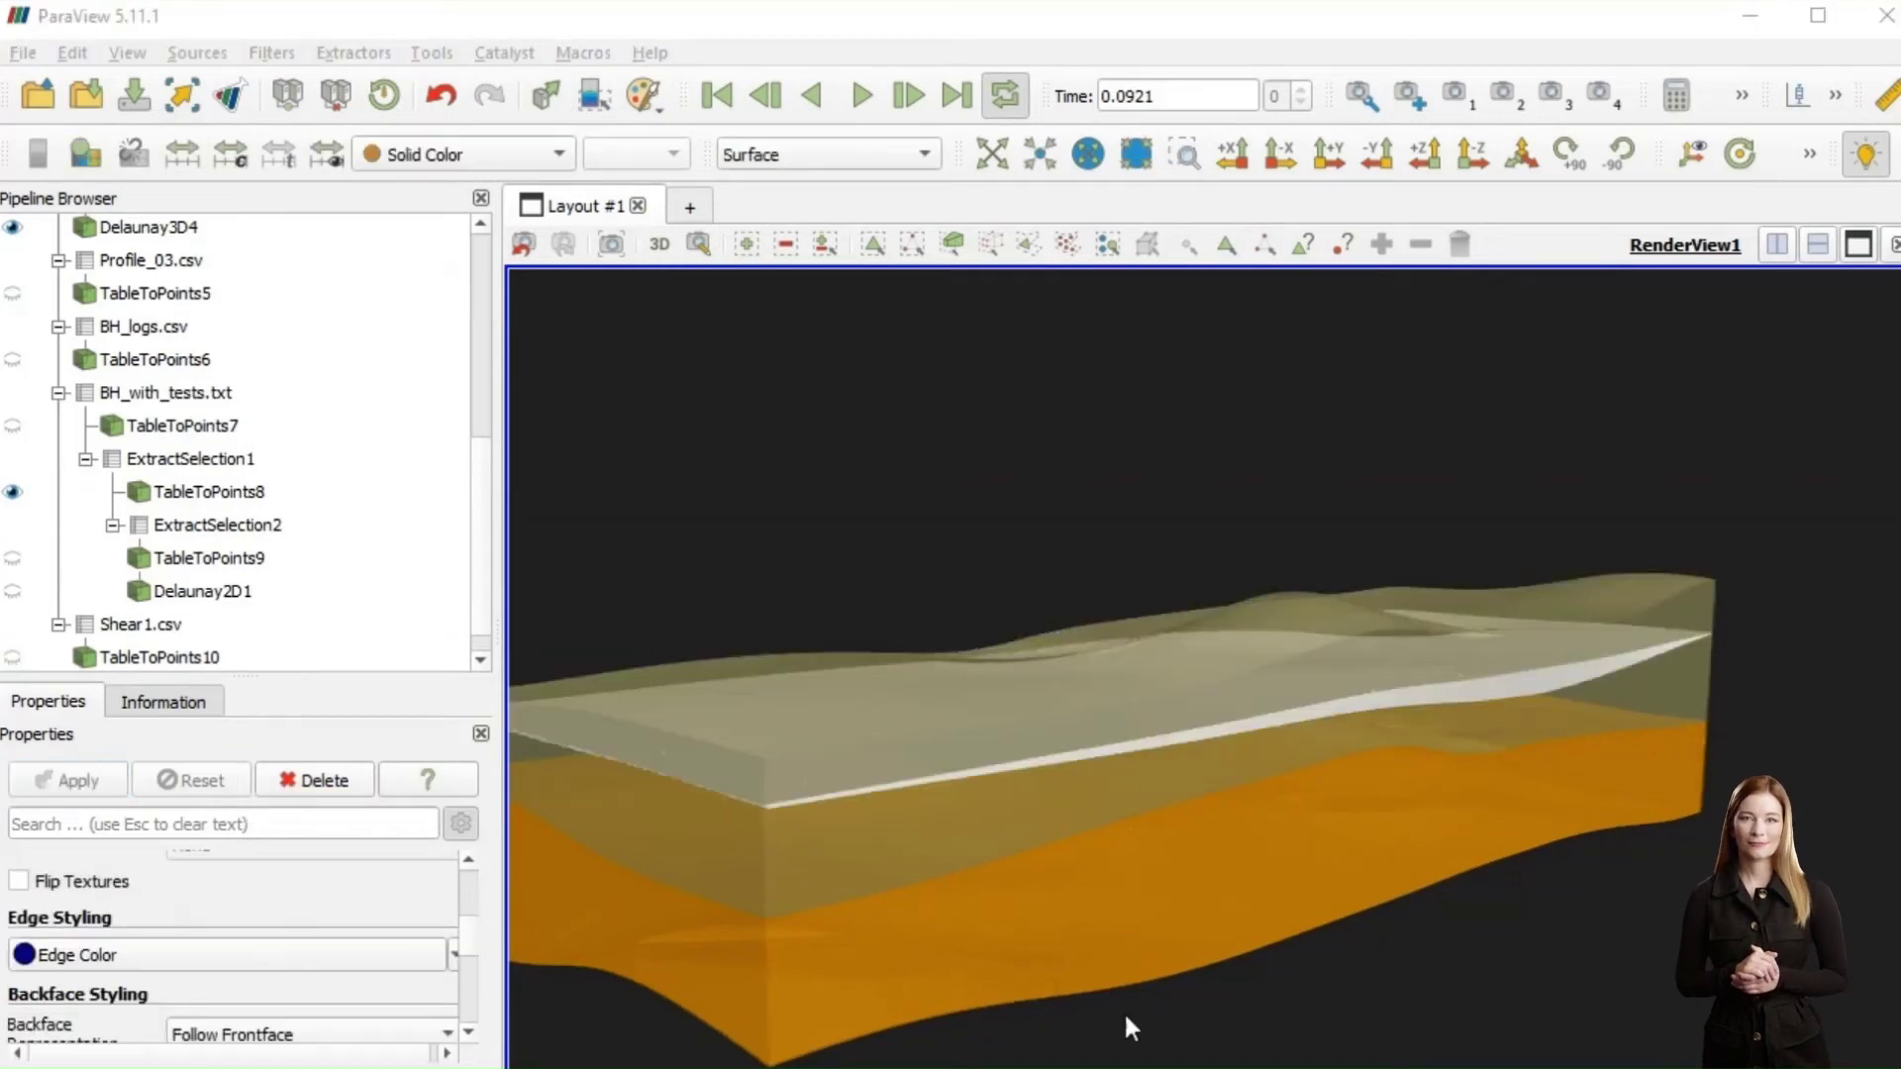
pyautogui.scroll(-1, 240, 638)
pyautogui.scroll(-3, 401, 950)
# Set the volume's Z scale to 5 and colour it solid red
pyautogui.doubleClick(401, 912)
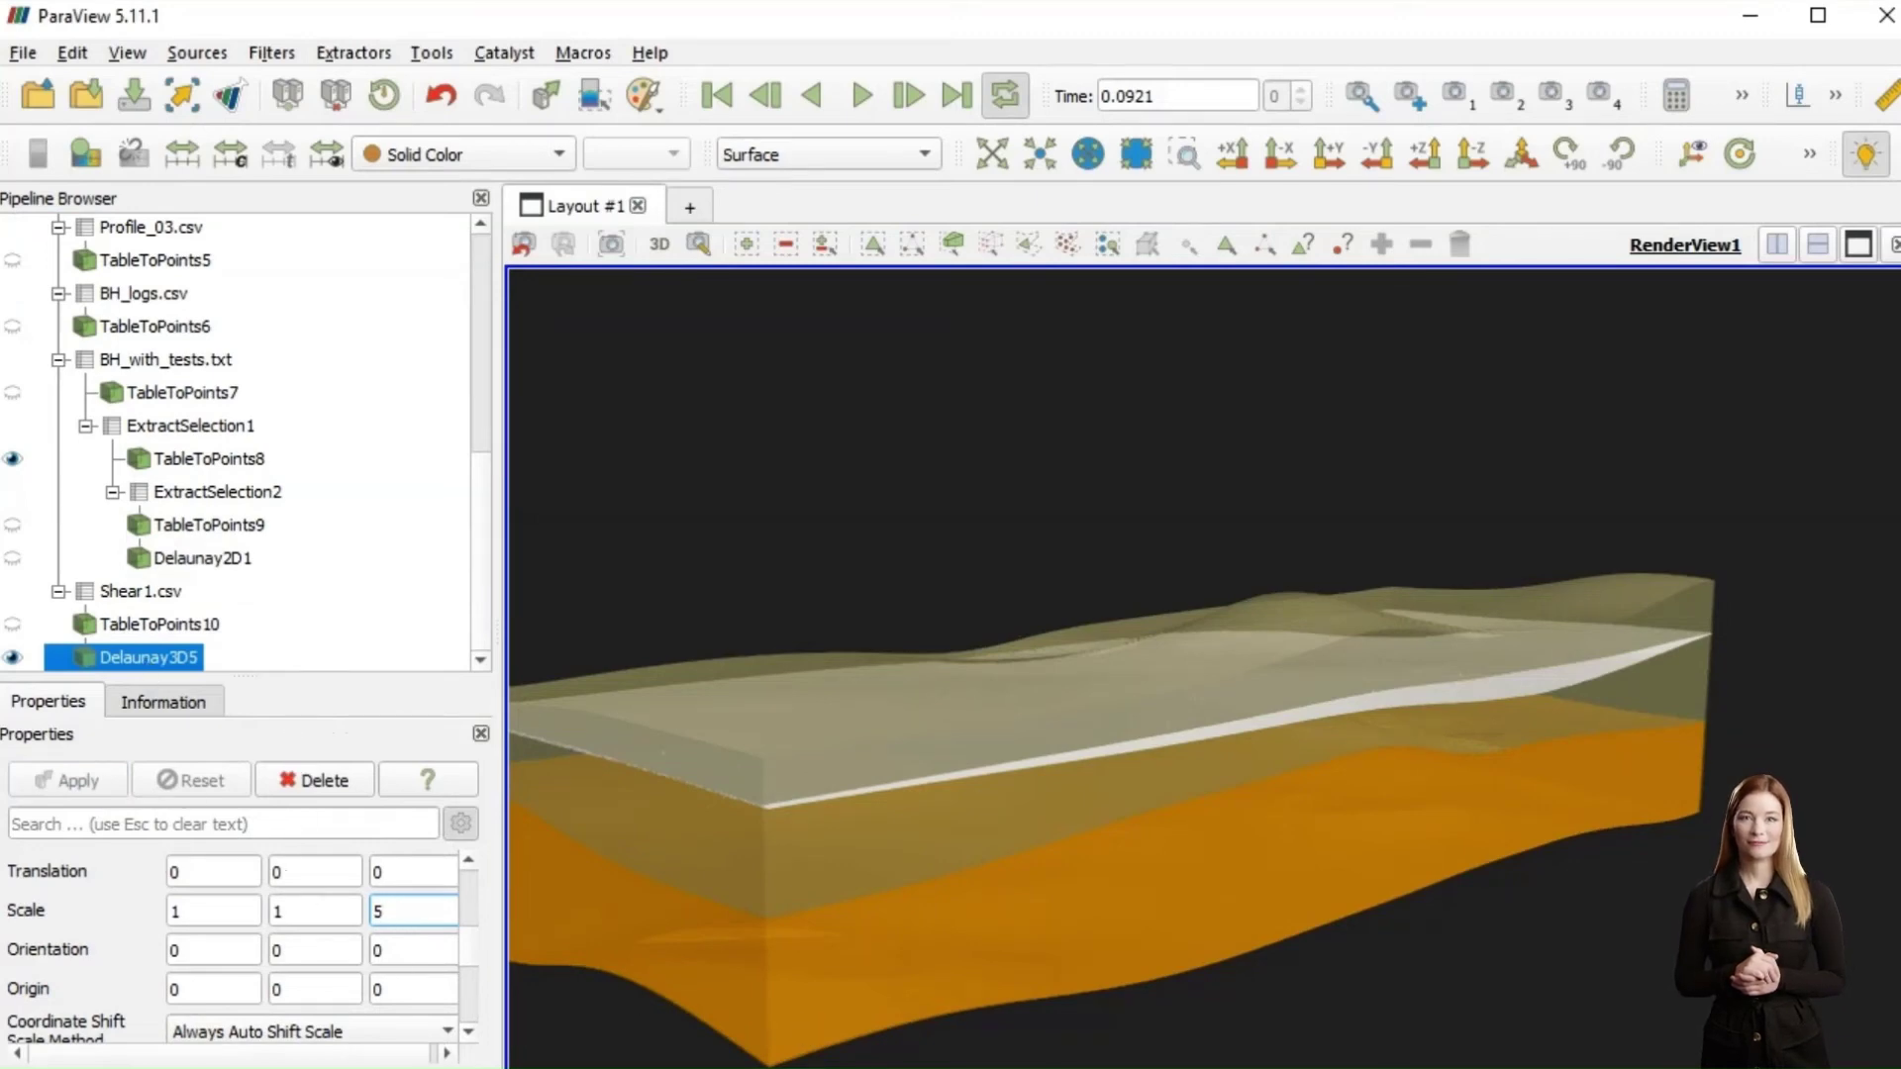
pyautogui.press('Return')
pyautogui.scroll(3, 149, 950)
pyautogui.click(109, 973)
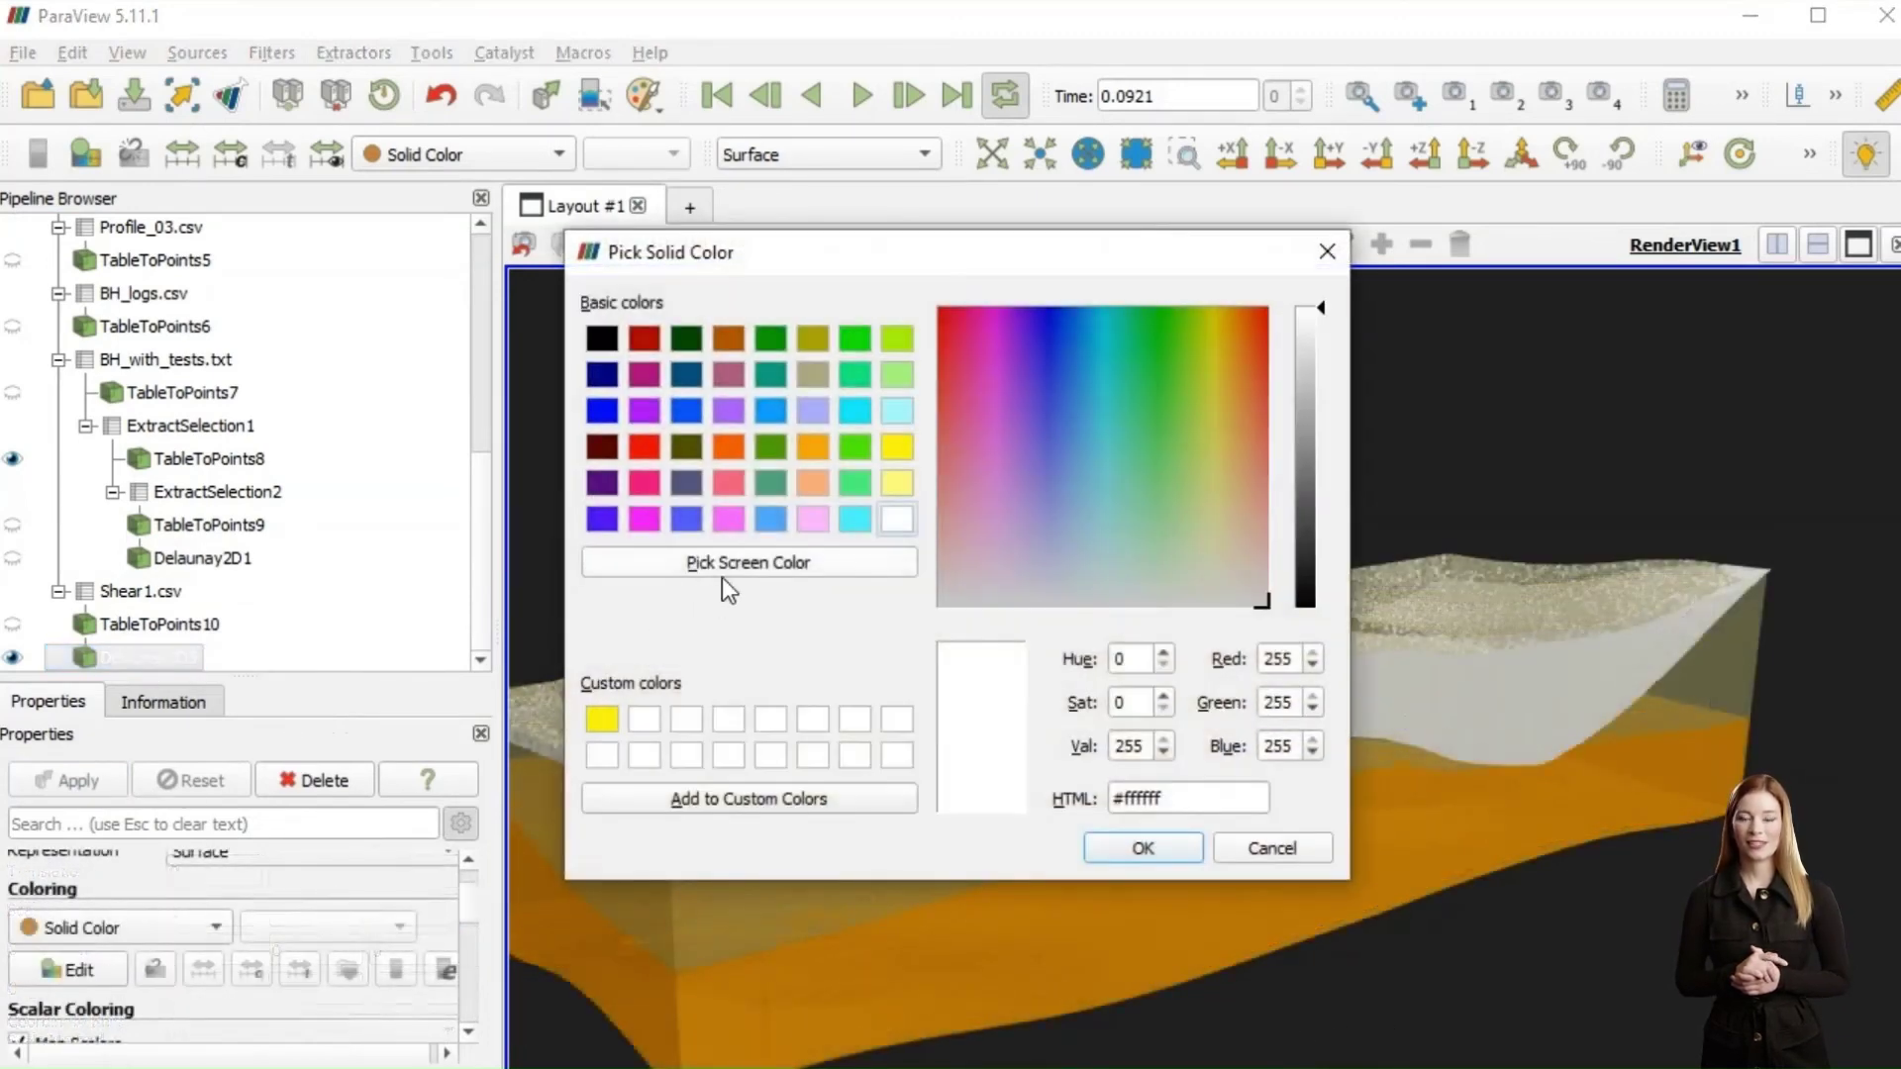
pyautogui.click(641, 449)
pyautogui.click(1143, 850)
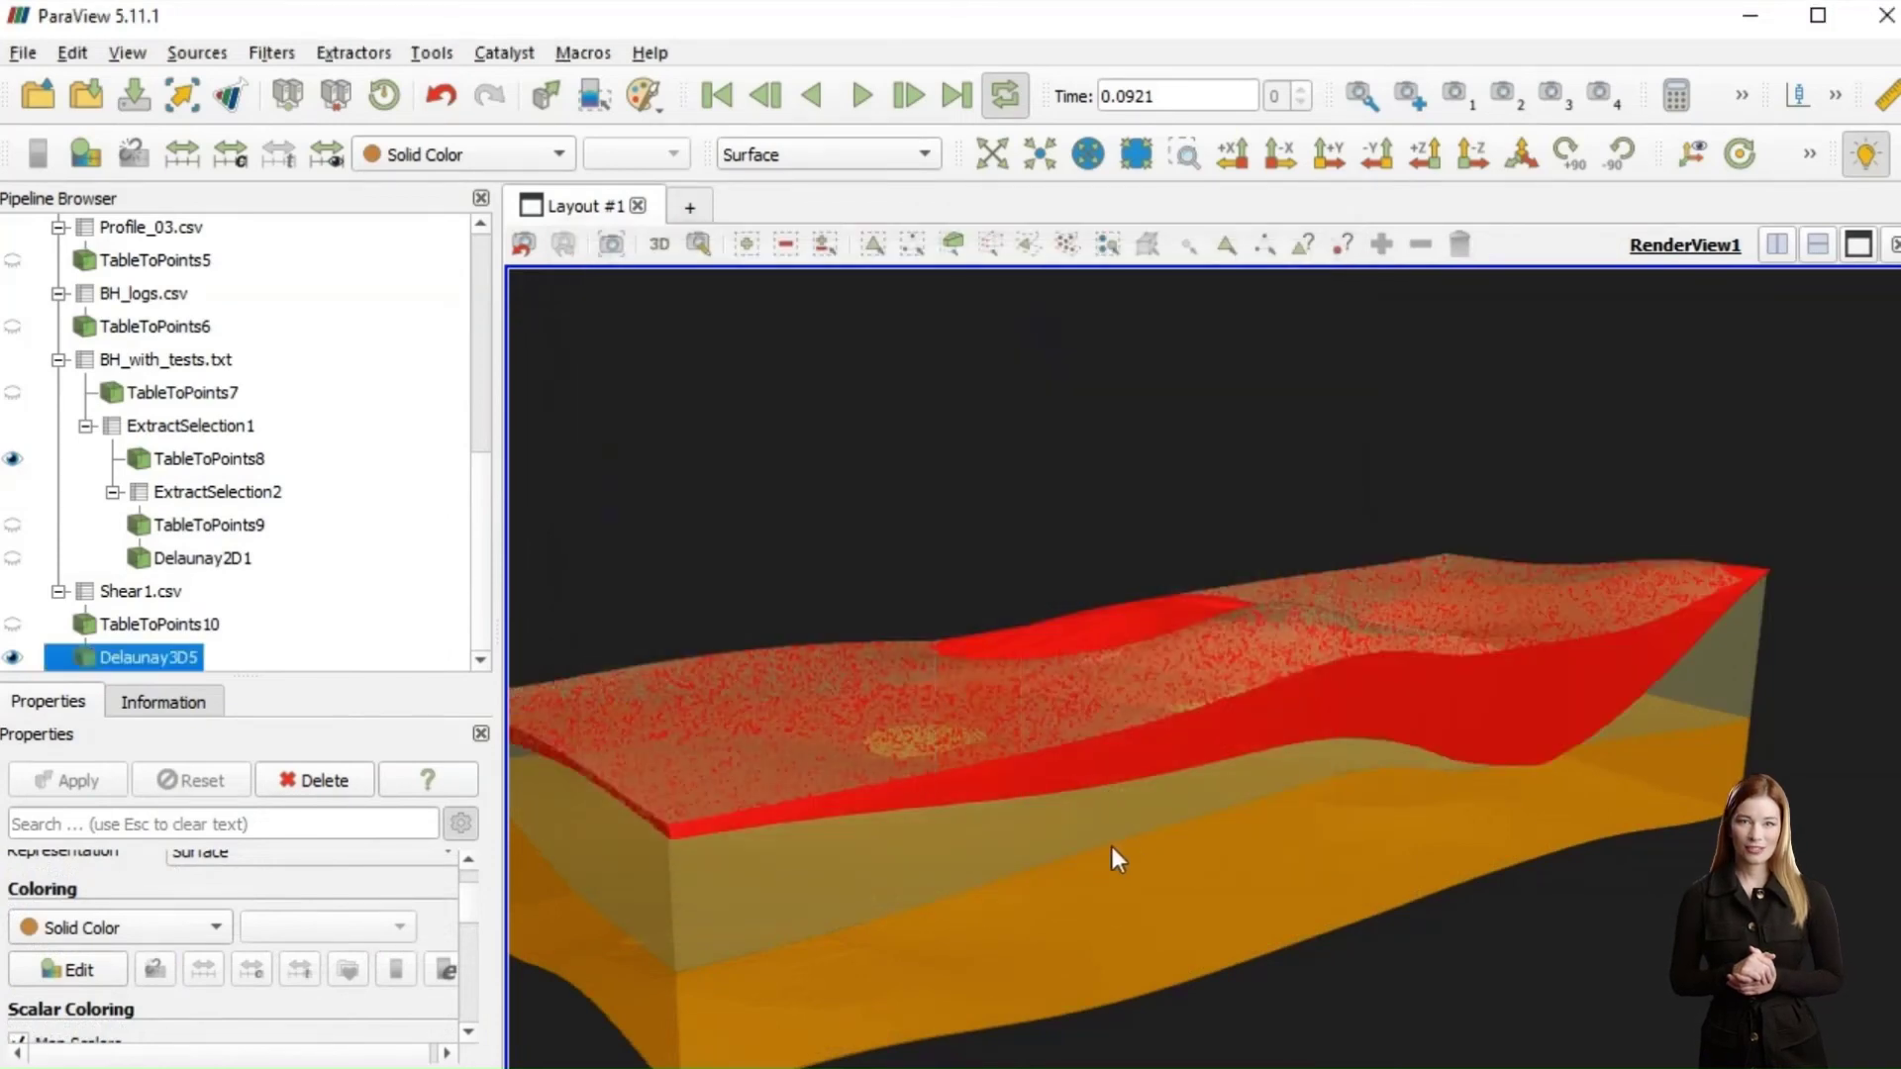
# Lower the red volume's opacity to 0.57
pyautogui.moveTo(1084, 863); pyautogui.dragTo(1022, 857)
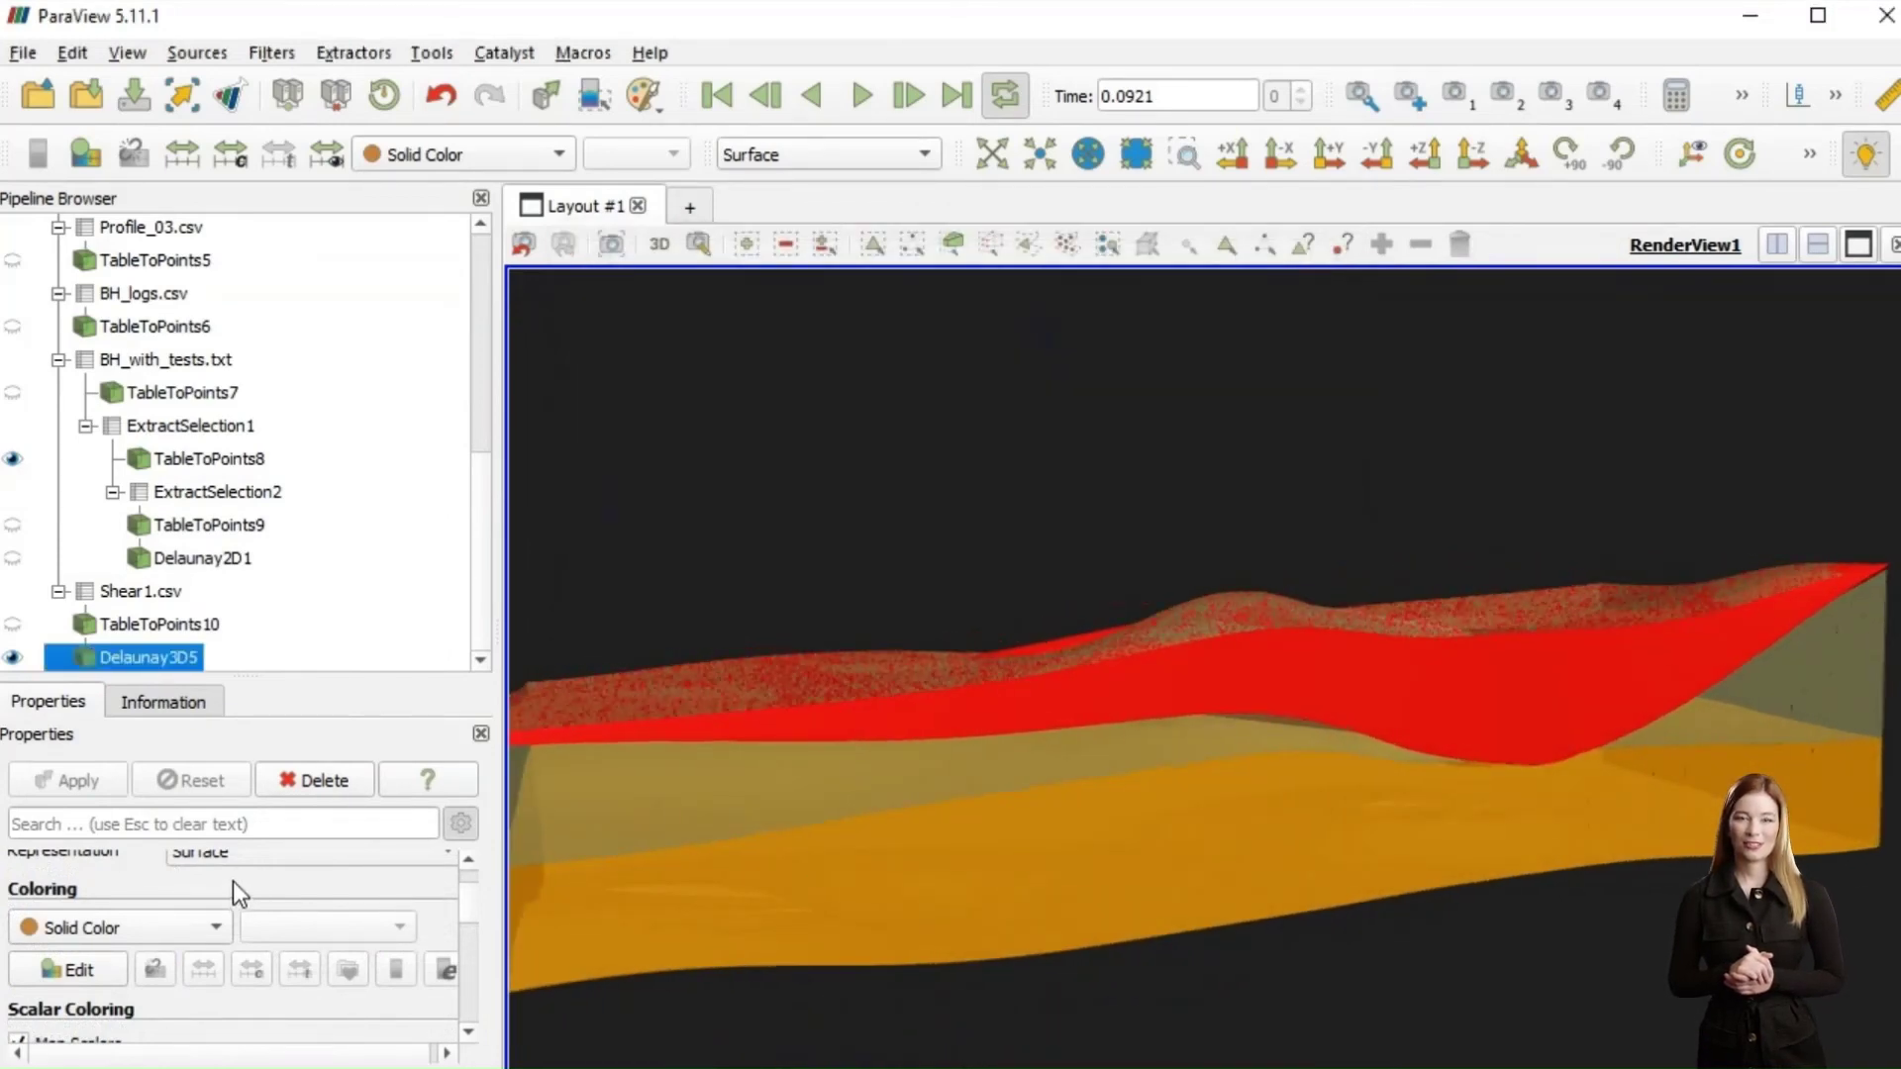
pyautogui.scroll(-4, 232, 876)
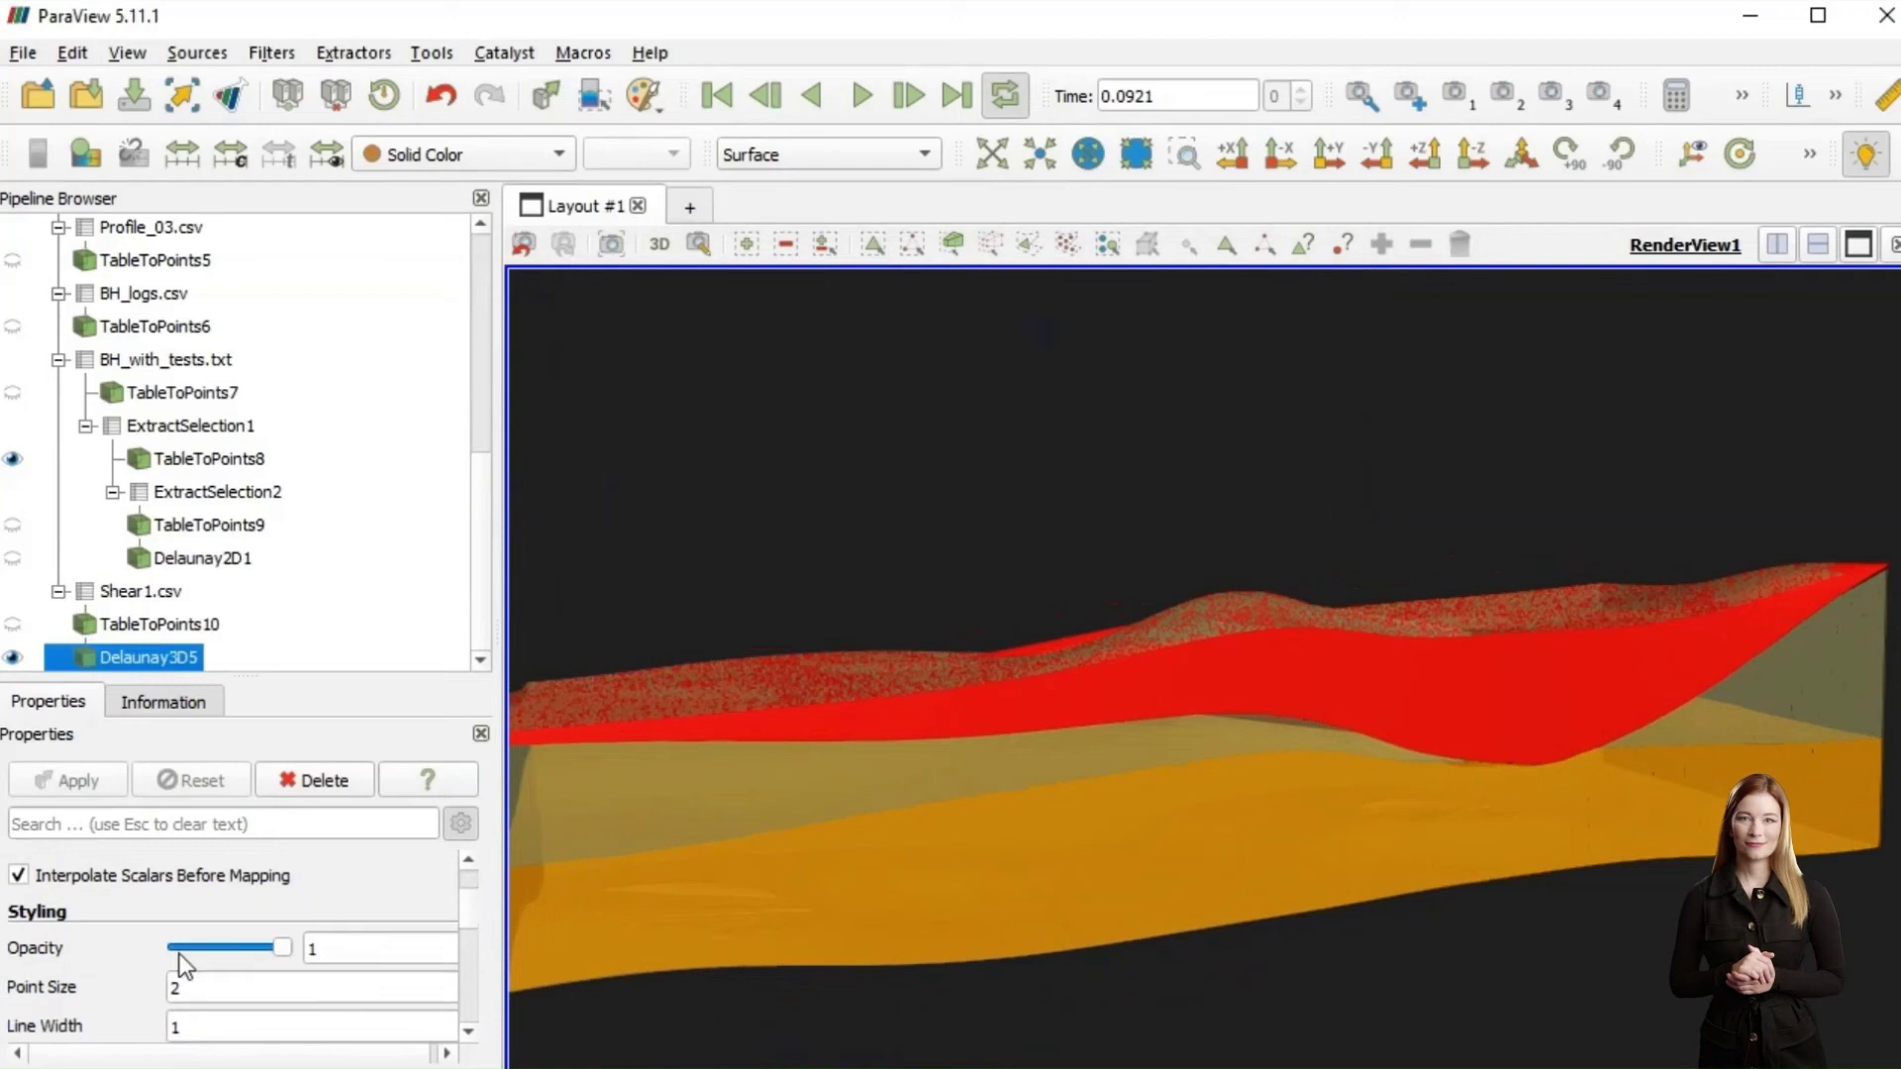
pyautogui.click(238, 949)
pyautogui.moveTo(228, 948); pyautogui.dragTo(212, 949)
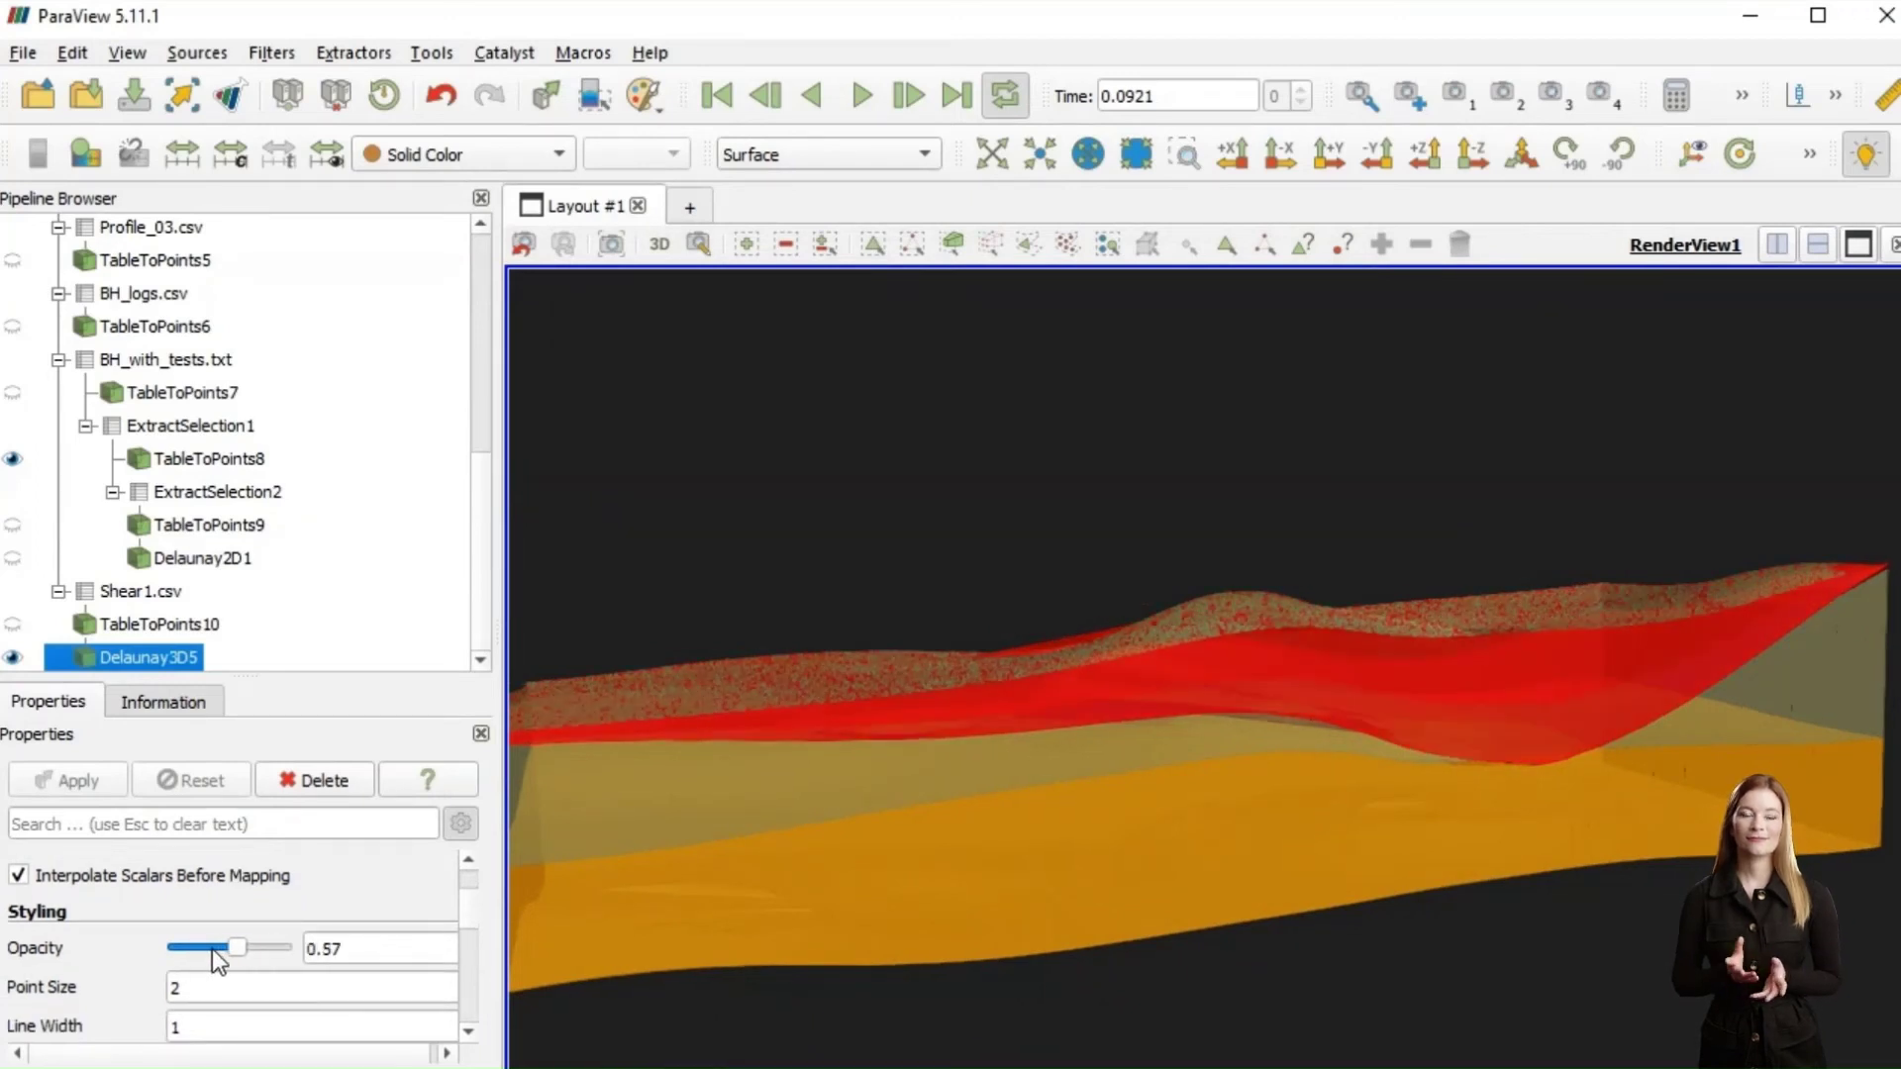
# Show the TableToPoints7 borehole test spheres alongside the red low-strength volume
pyautogui.scroll(2, 246, 467)
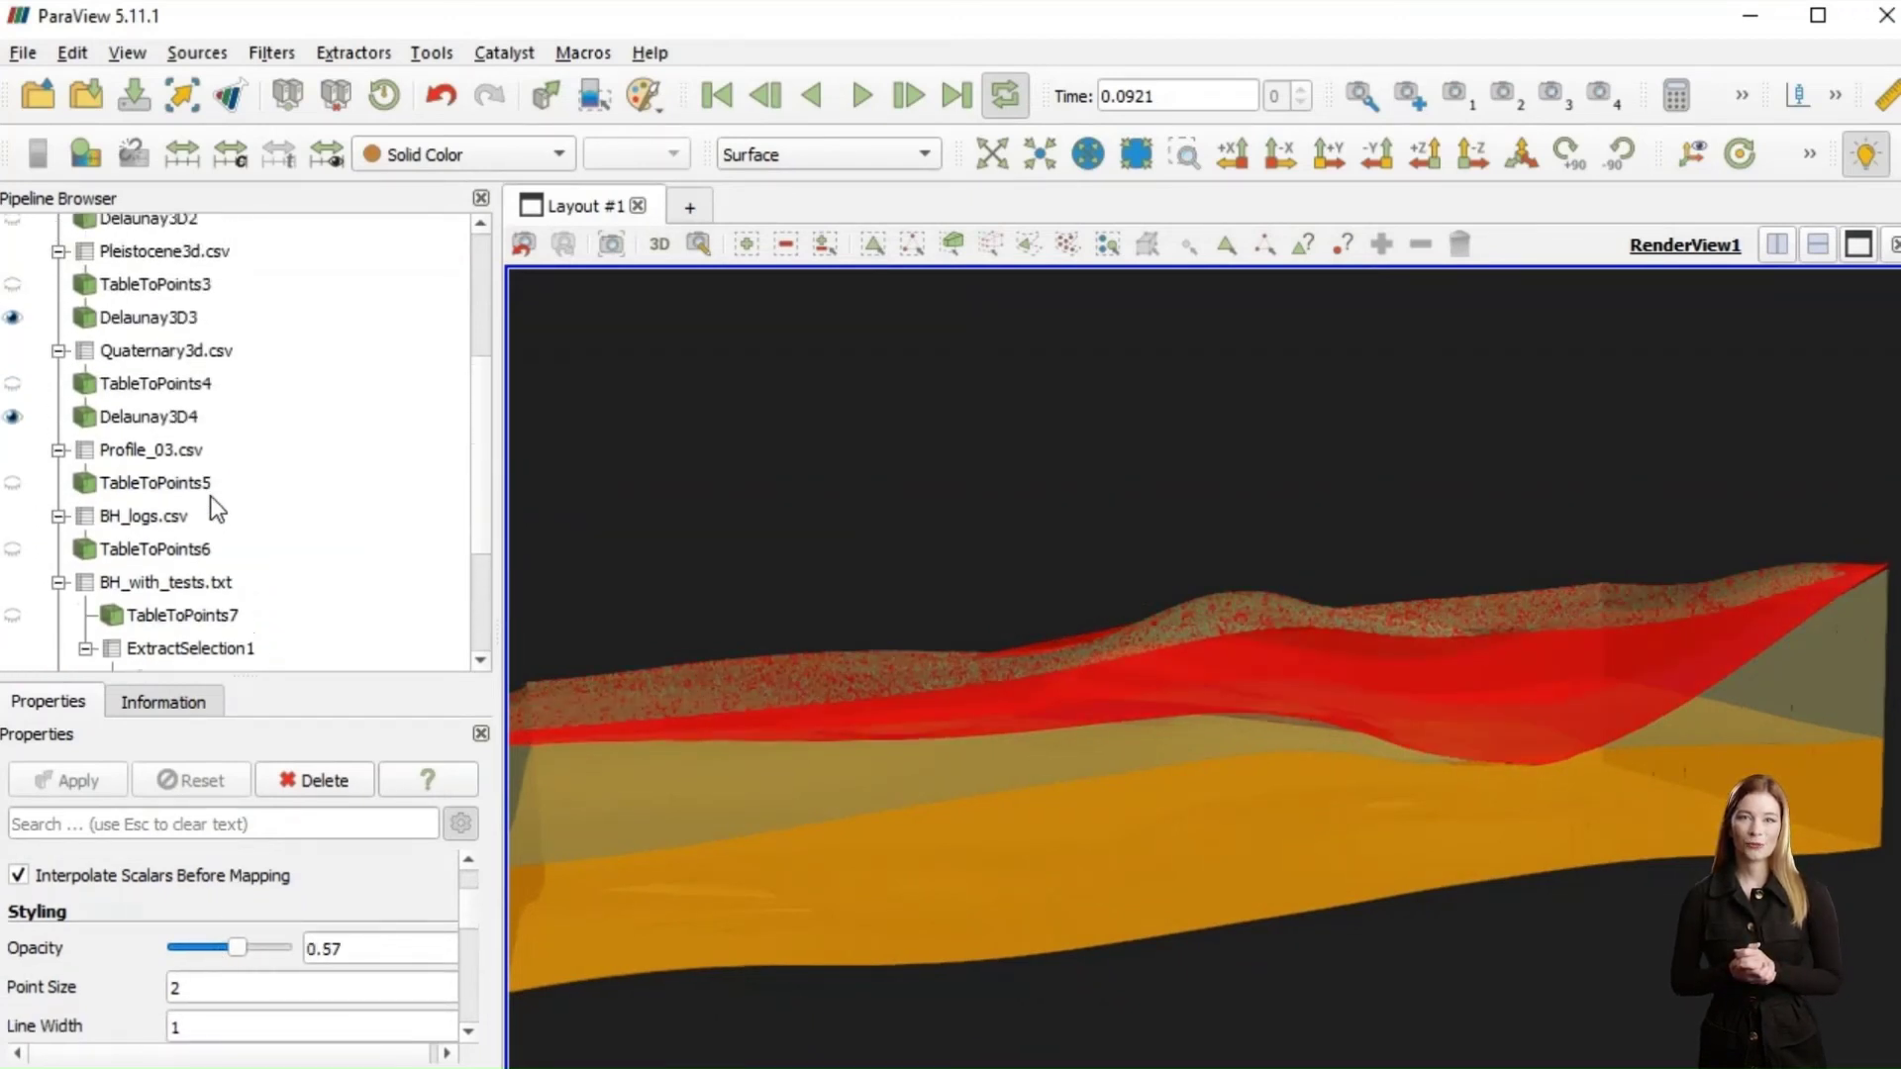
pyautogui.click(11, 615)
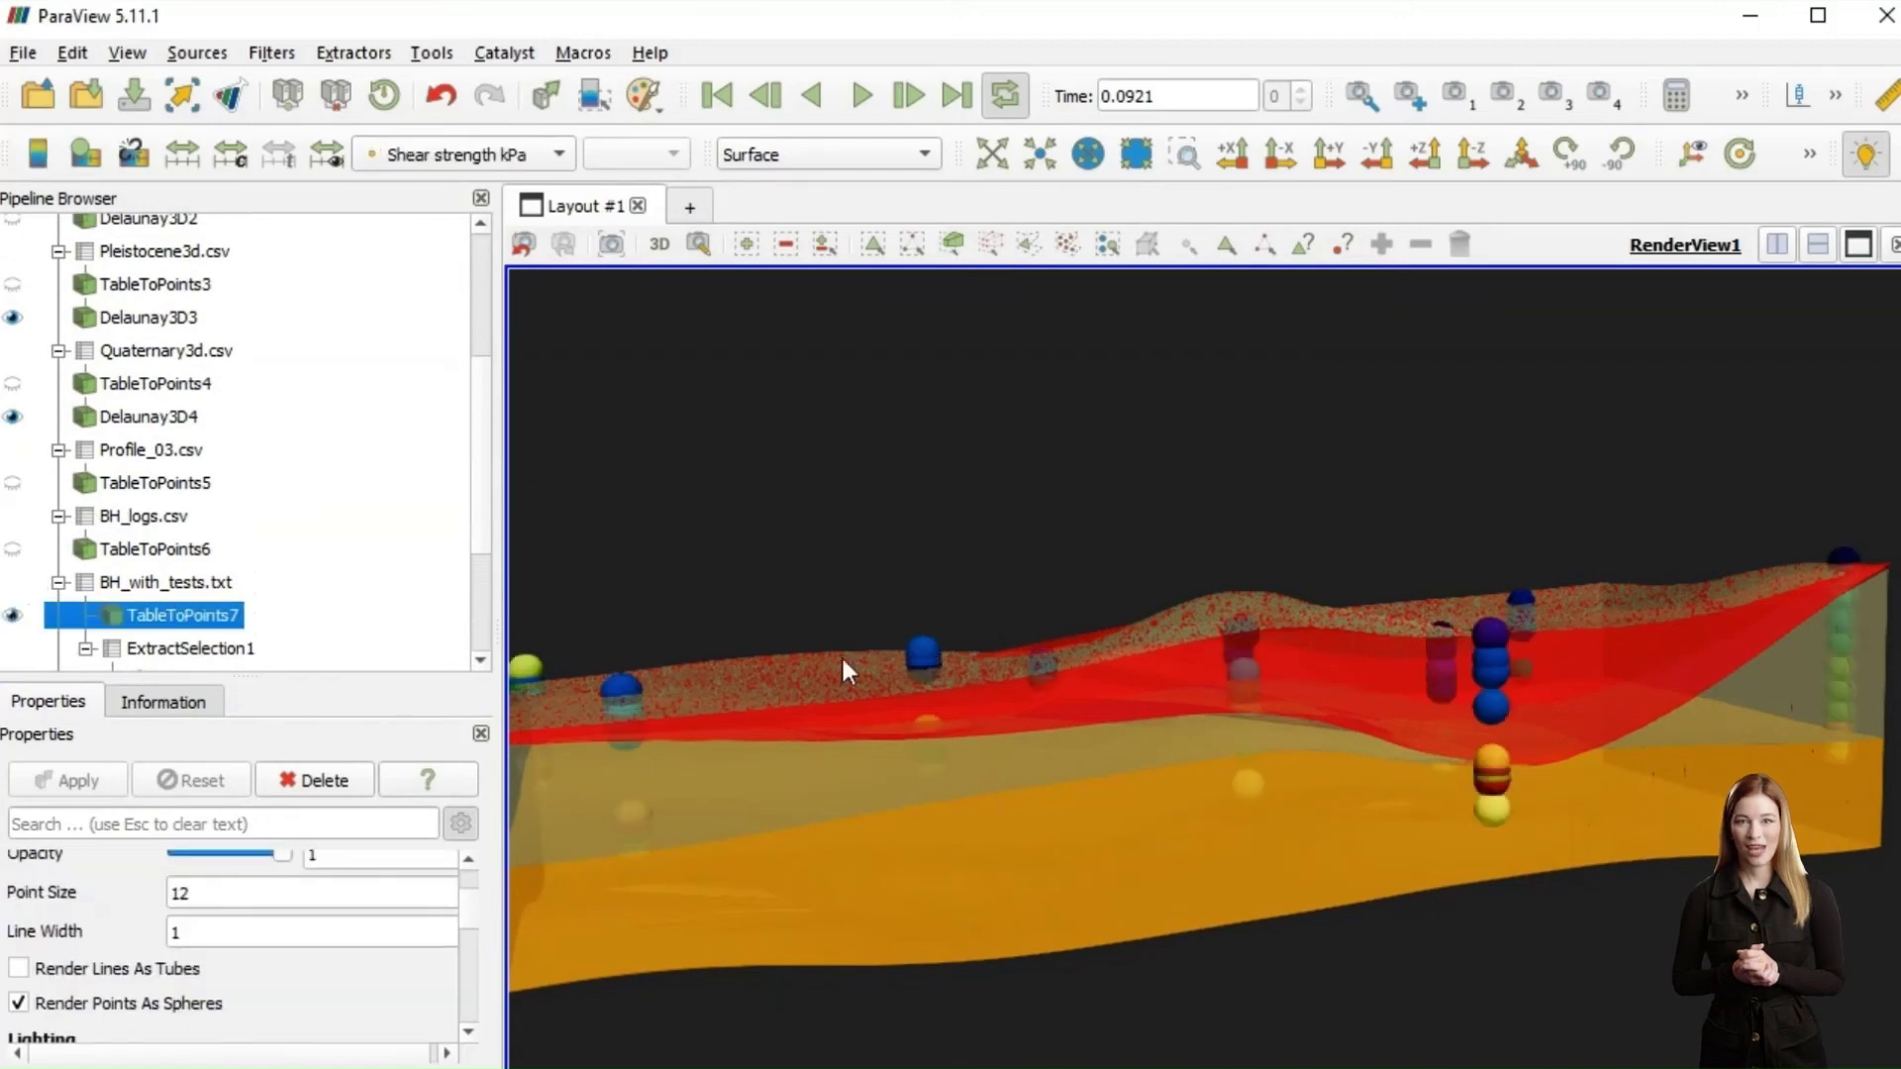
pyautogui.moveTo(1197, 761)
pyautogui.mouseDown()
pyautogui.moveTo(1107, 768)
pyautogui.moveTo(1210, 764)
pyautogui.mouseUp()
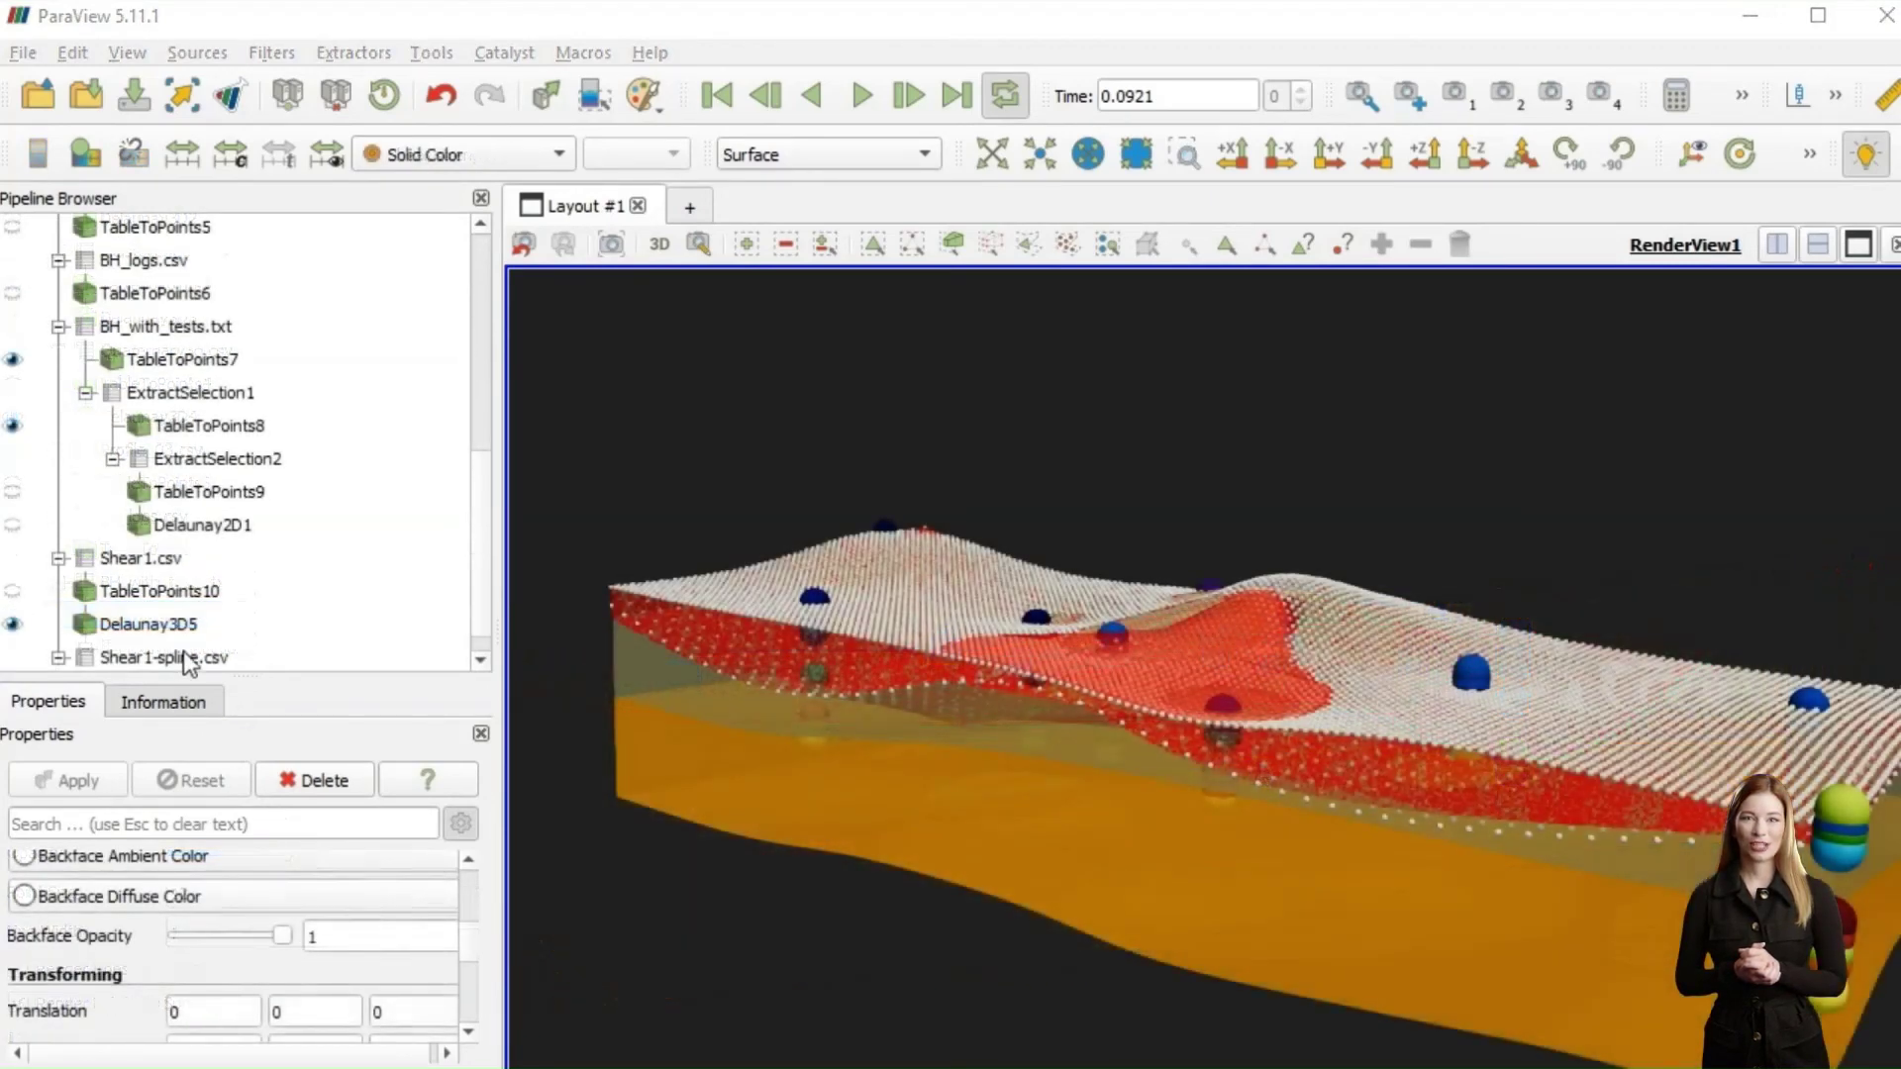
# Select the TableToPoints11 spline point set and orbit to compare it with the red volume side-on
pyautogui.scroll(-1, 182, 650)
pyautogui.click(173, 657)
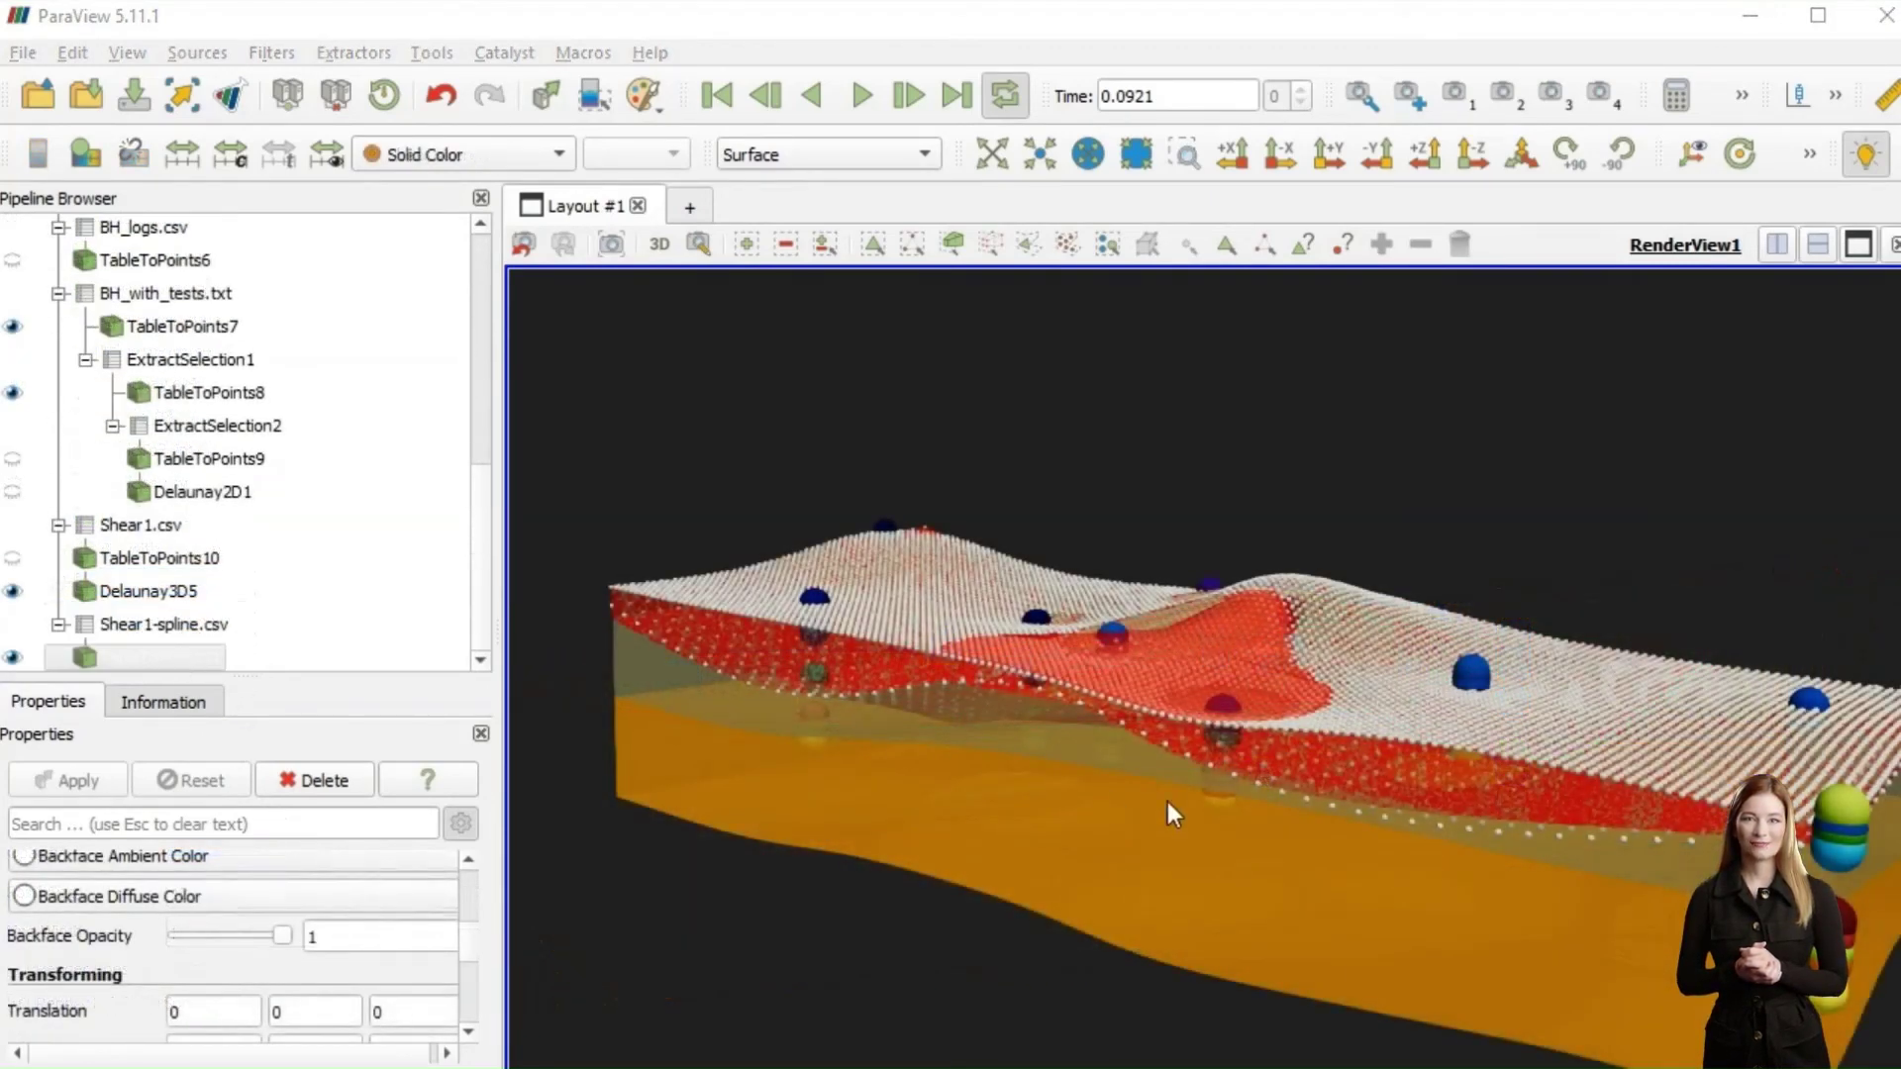
pyautogui.moveTo(1309, 820); pyautogui.dragTo(1220, 875)
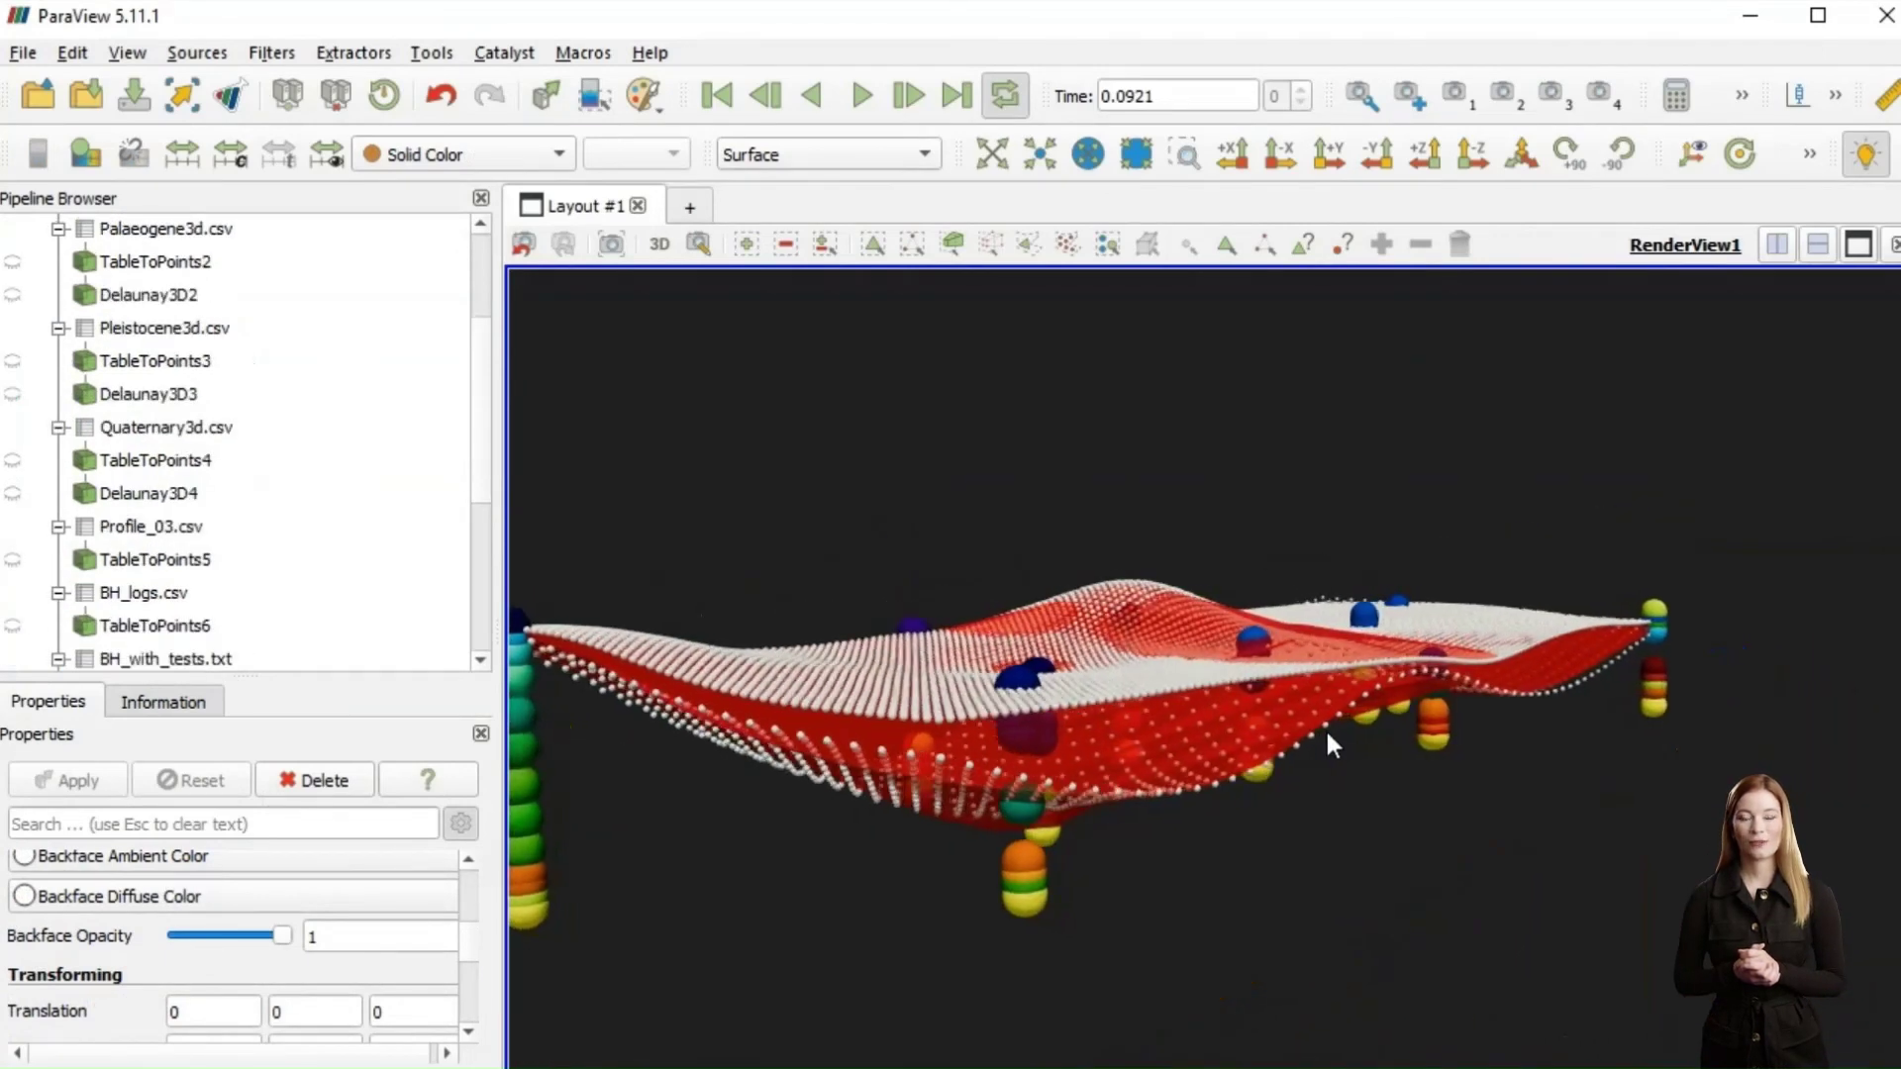
pyautogui.moveTo(1326, 737); pyautogui.dragTo(1302, 729)
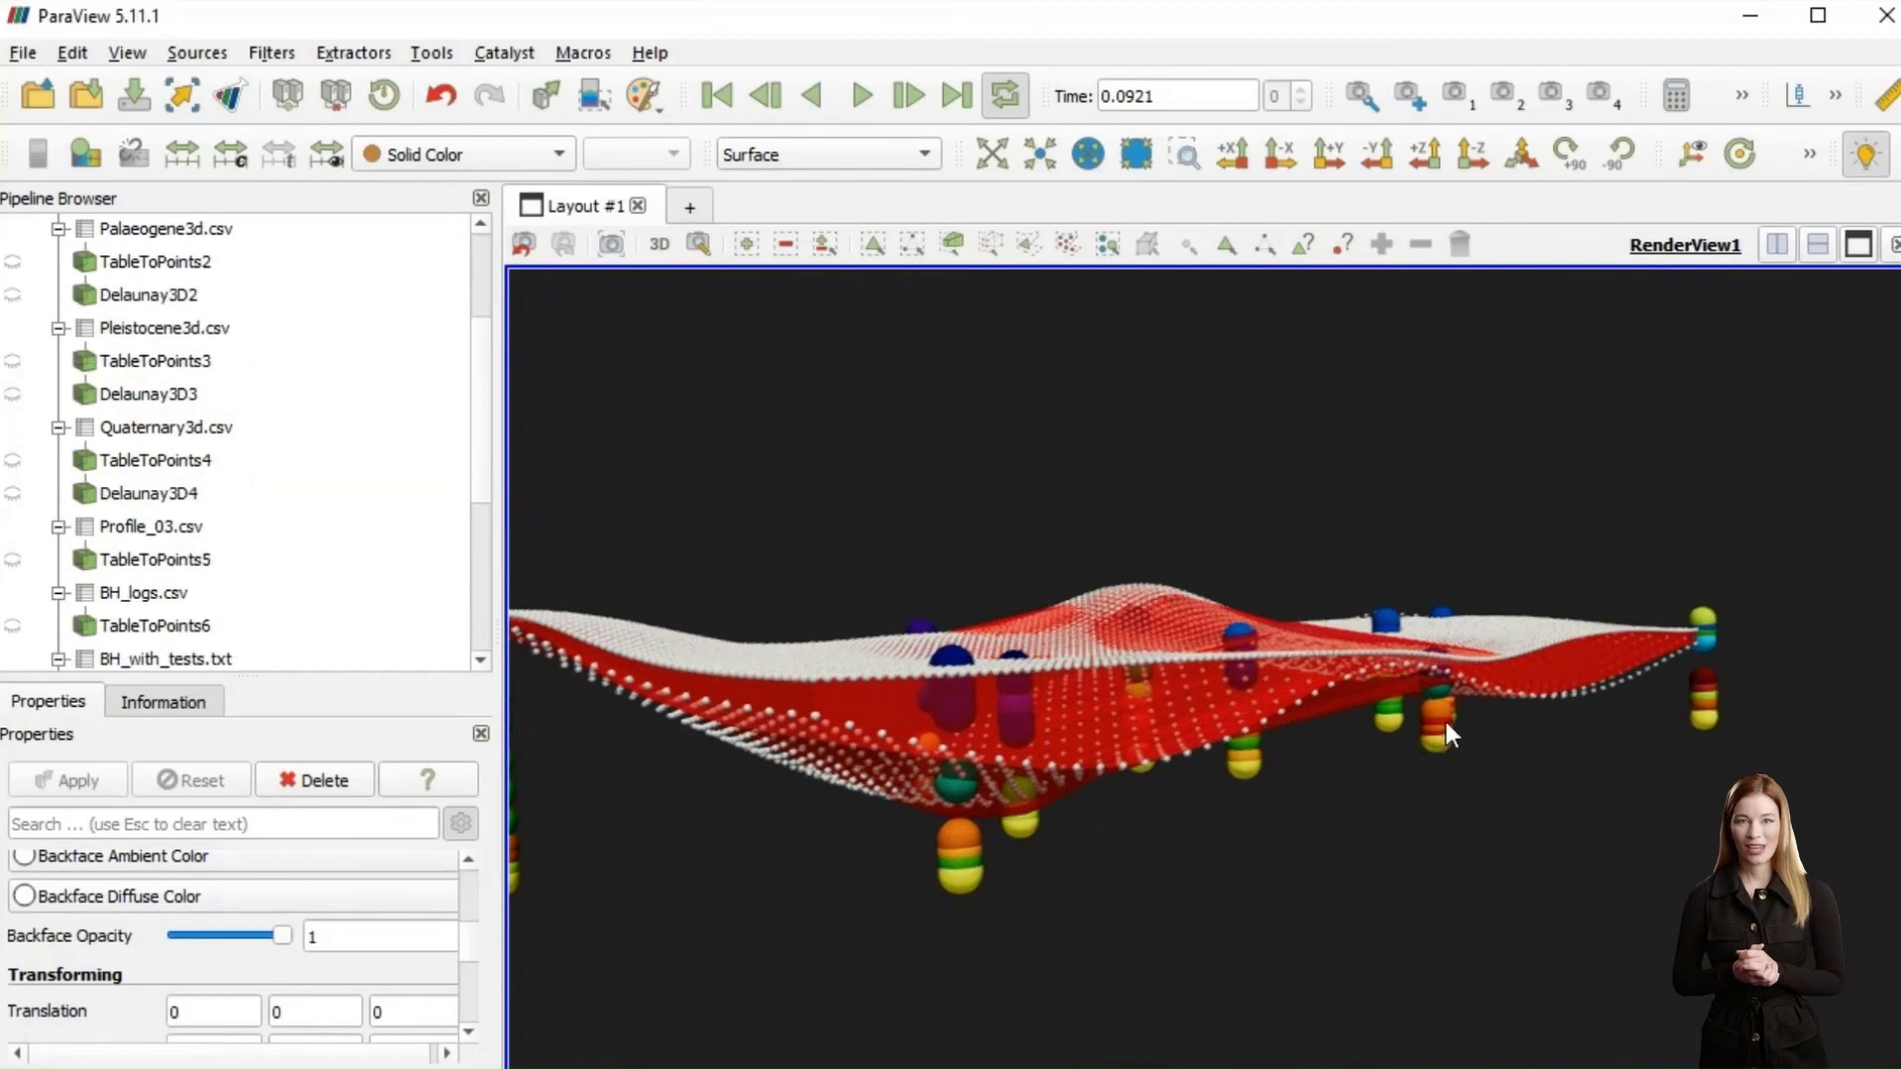
pyautogui.moveTo(1445, 721); pyautogui.dragTo(1430, 728)
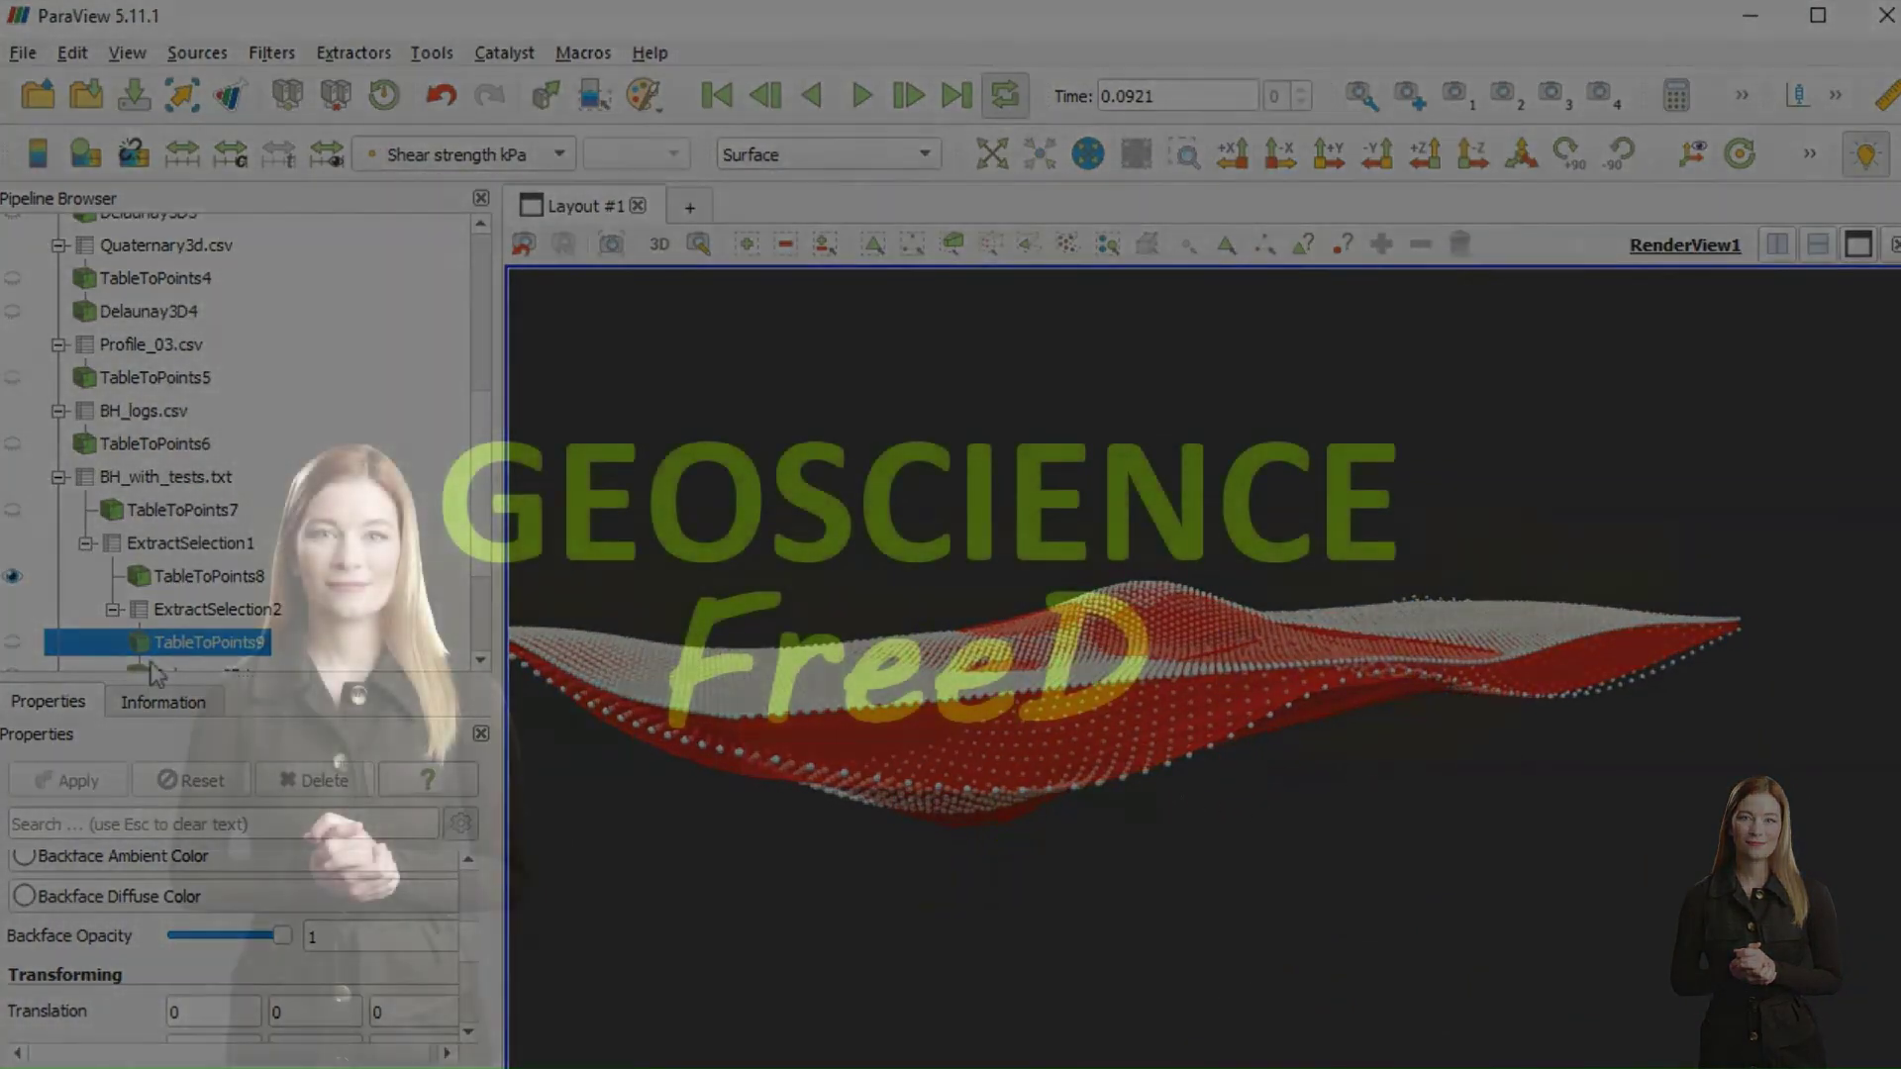